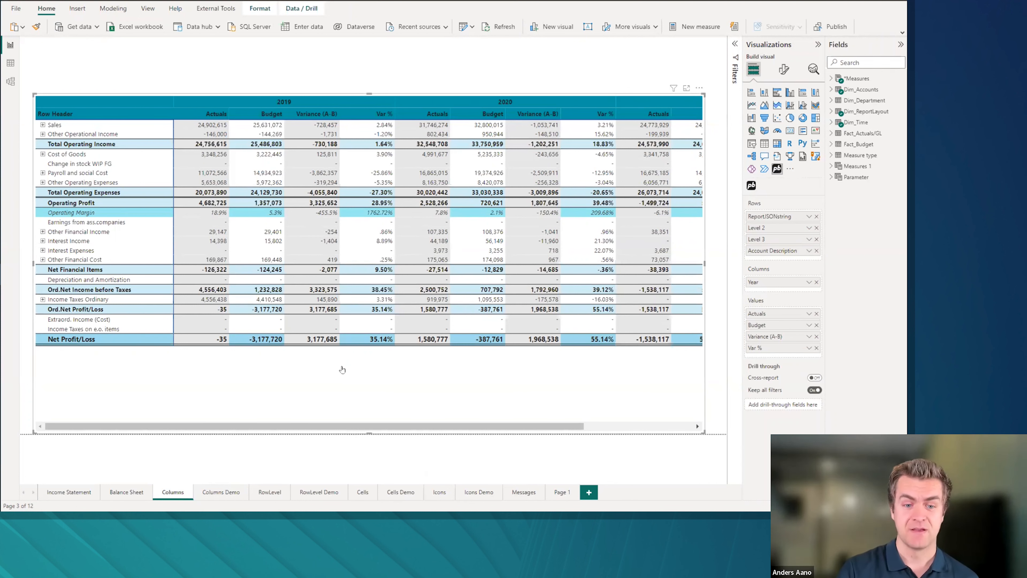
# Step: On the Columns Demo page, delete the matrix's existing column conditional formatting steps, and reopen the visual for editing
pyautogui.click(220, 492)
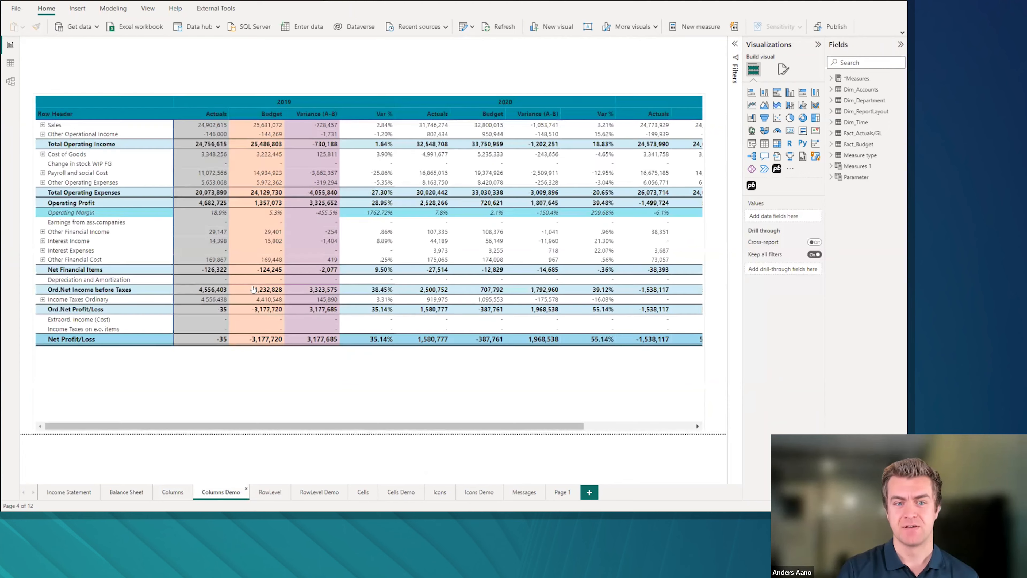
pyautogui.rightClick(709, 101)
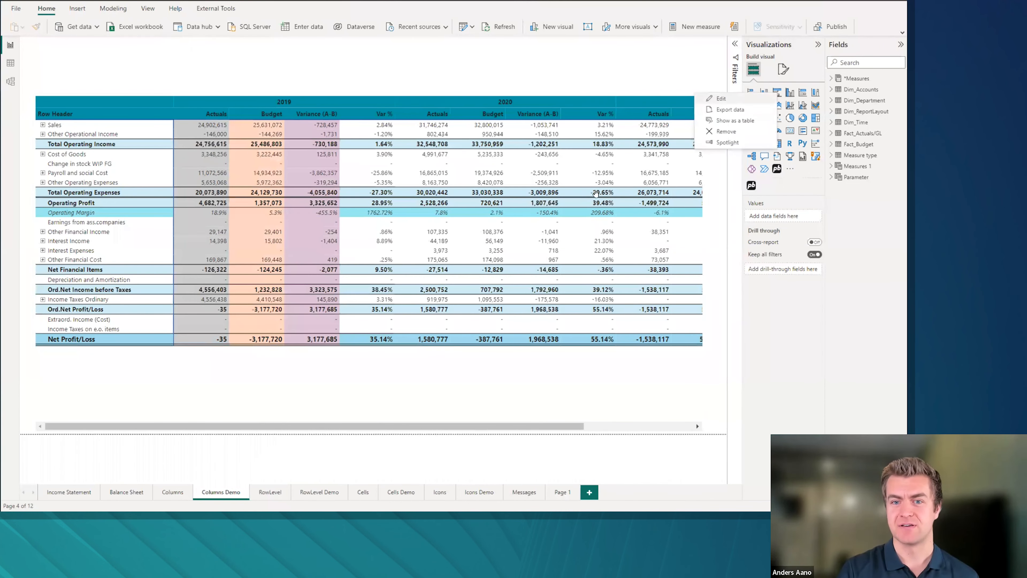
pyautogui.click(721, 98)
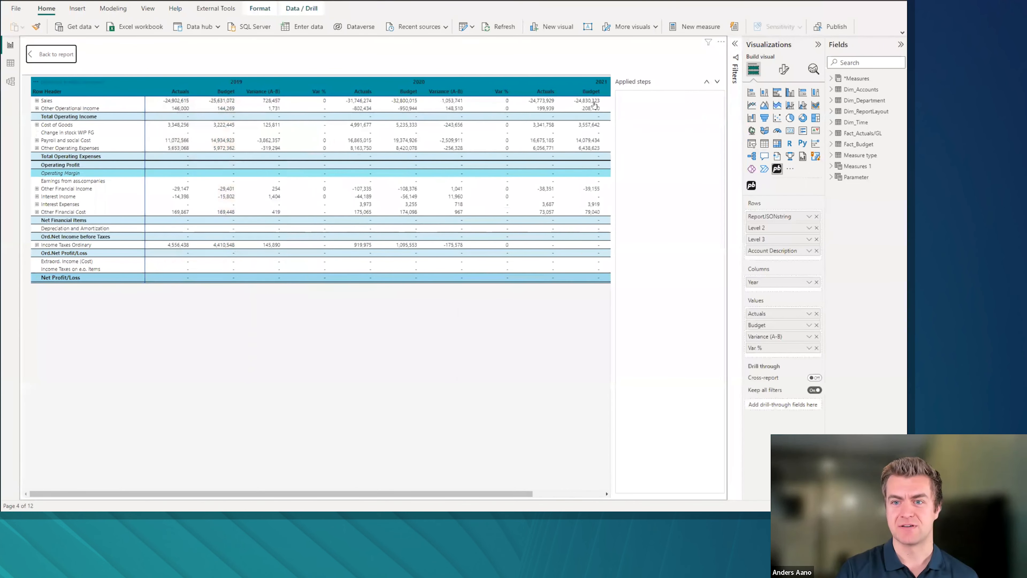
pyautogui.click(622, 106)
pyautogui.click(621, 107)
pyautogui.click(622, 107)
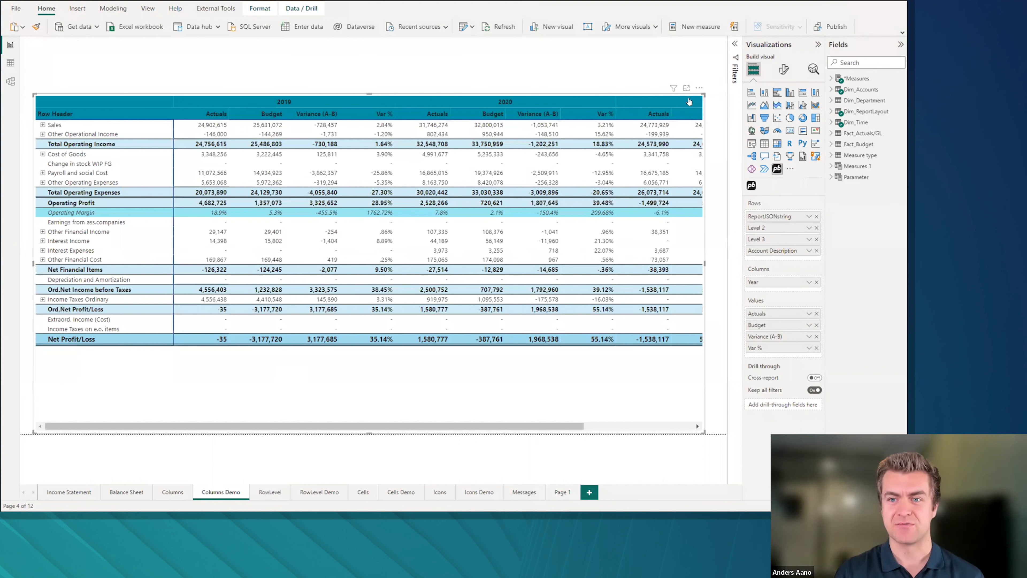
pyautogui.click(700, 89)
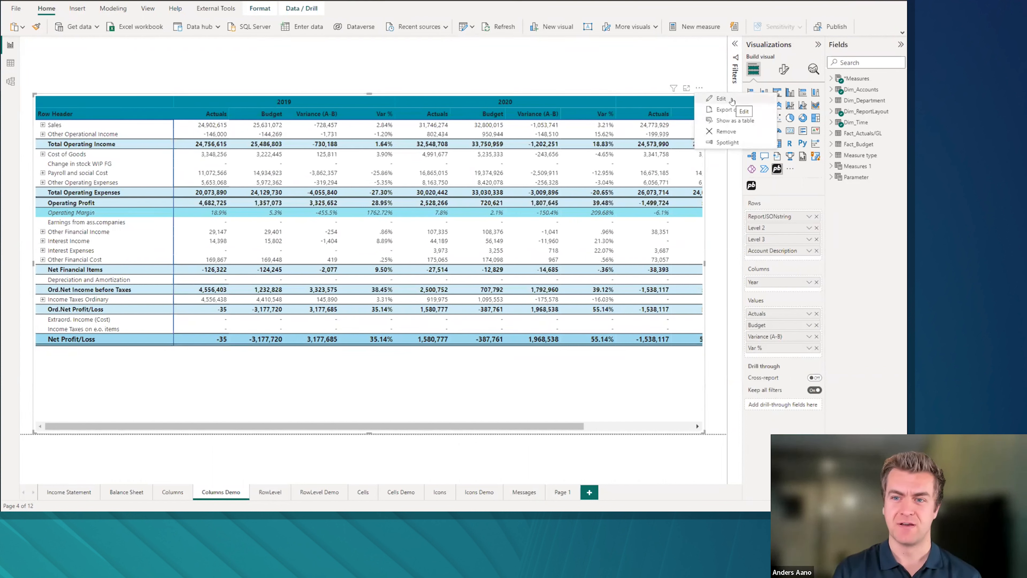
pyautogui.click(724, 101)
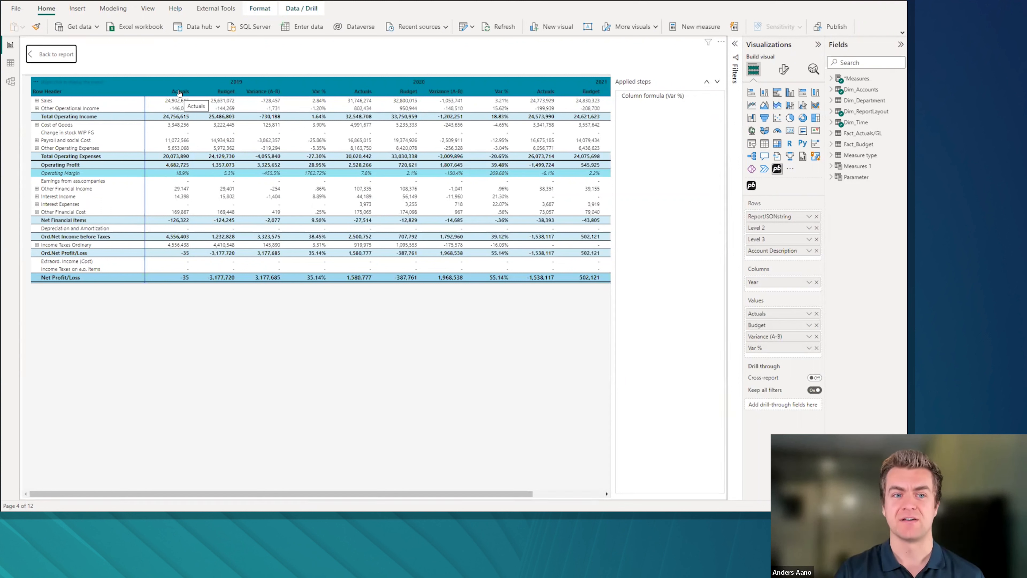
# Step: Try general conditional formatting on the Actuals columns for every year, and delete that applied step
pyautogui.rightClick(181, 95)
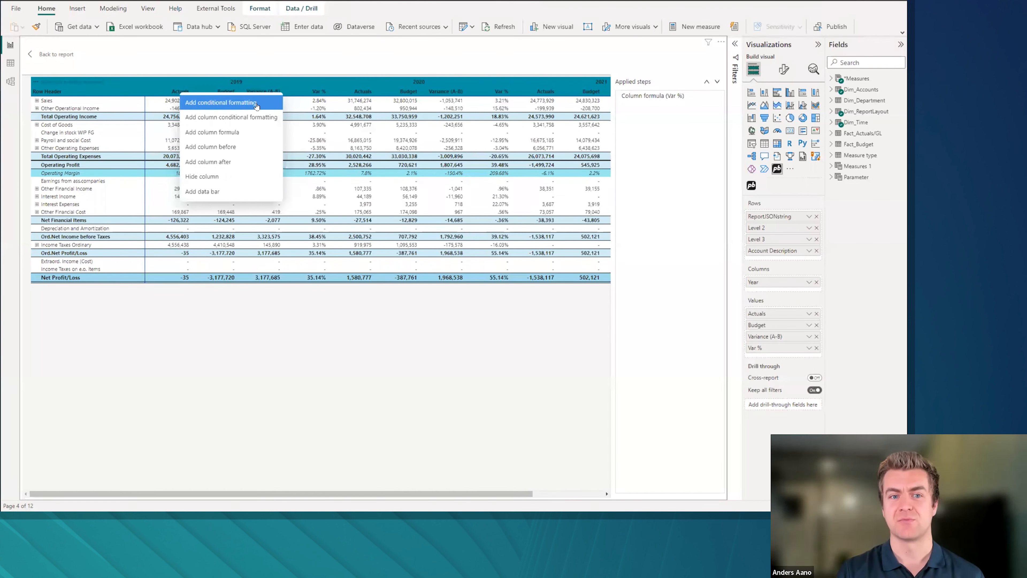
pyautogui.click(209, 107)
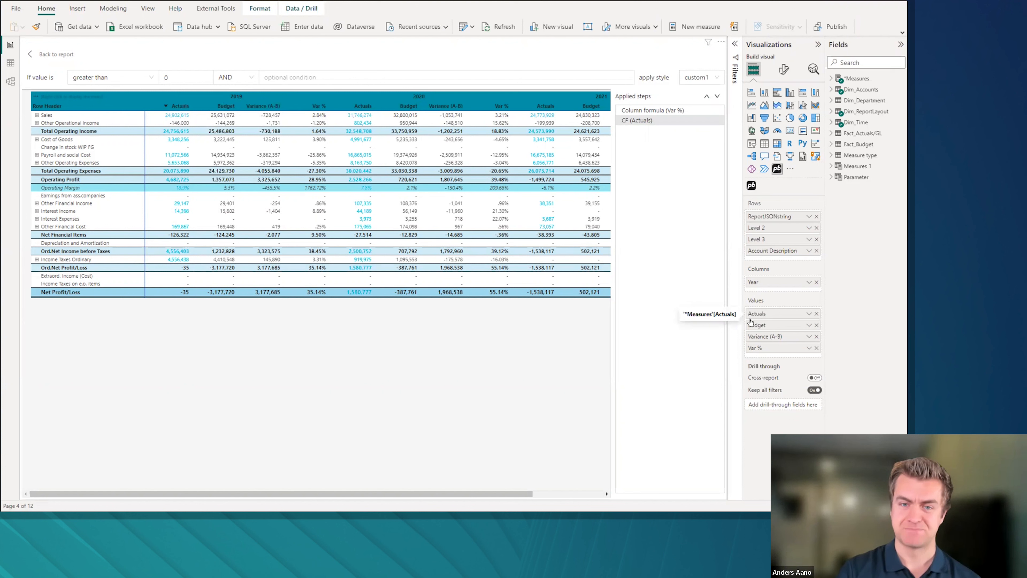
pyautogui.click(619, 121)
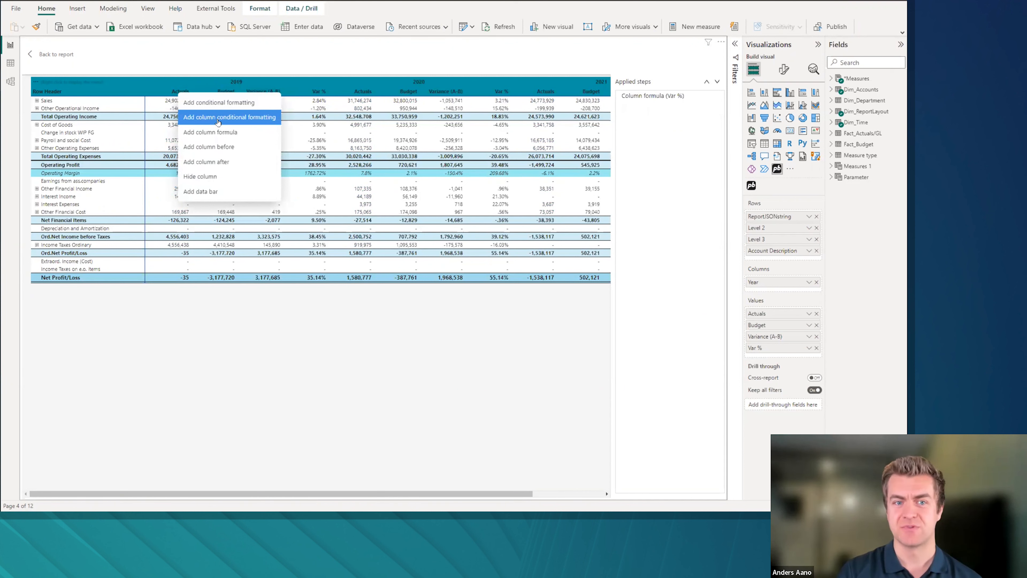
# Step: Try column conditional formatting on only the 2019 Actuals column, and delete that applied step
pyautogui.click(234, 118)
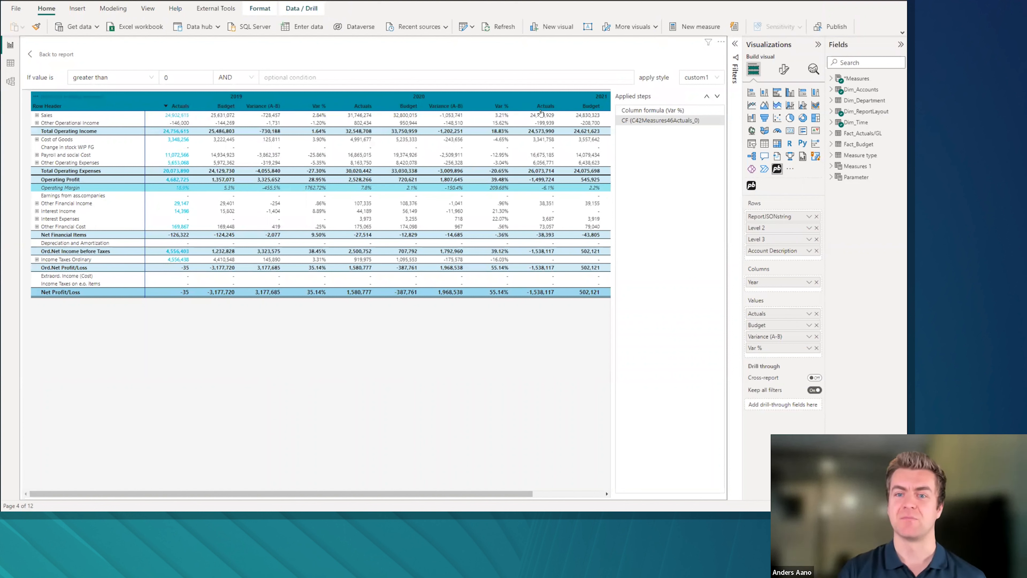
pyautogui.moveTo(621, 124)
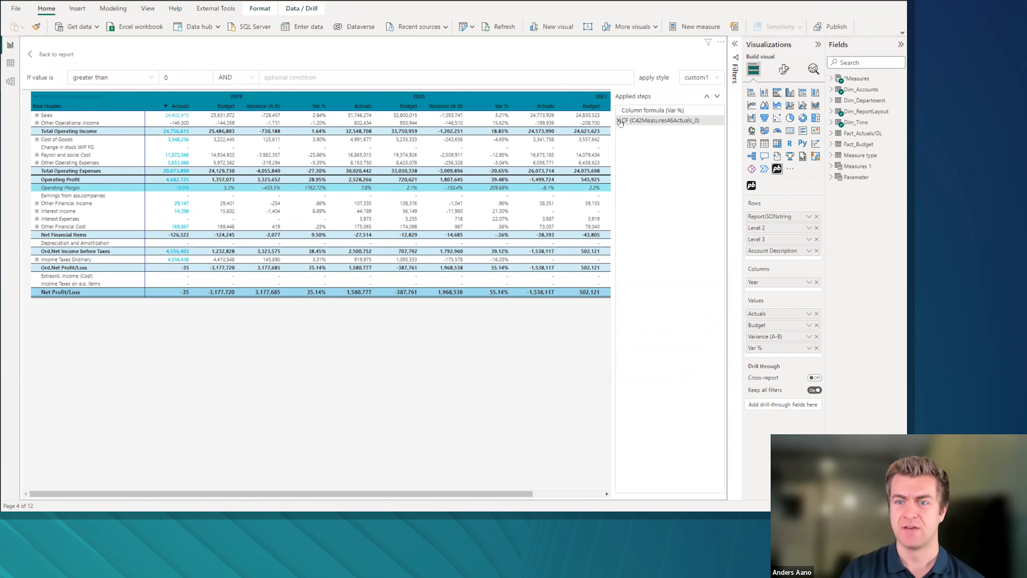
pyautogui.click(618, 120)
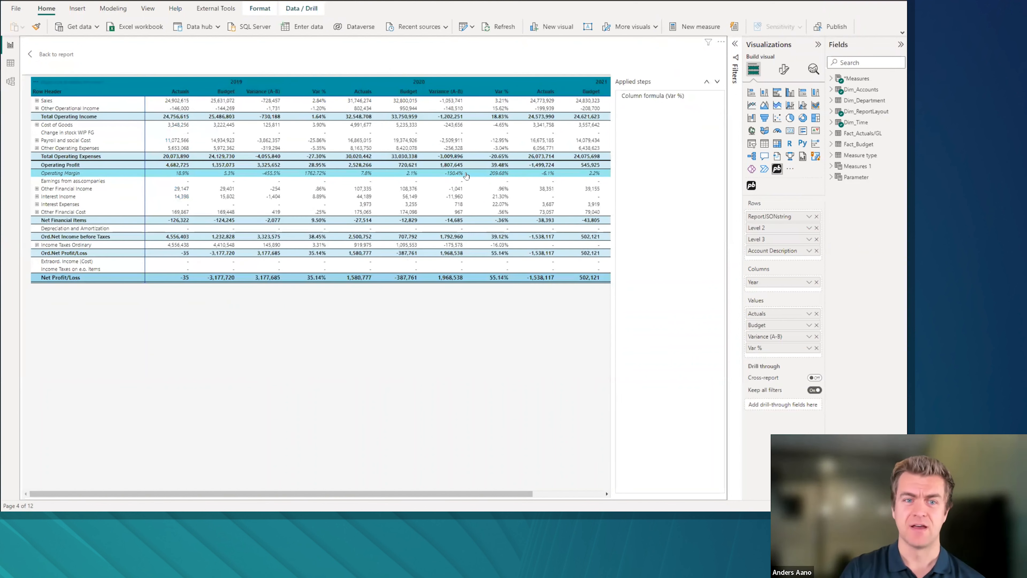
# Step: Add conditional formatting to the Actuals columns of all years with the condition unimportant and the style custom4
pyautogui.rightClick(180, 94)
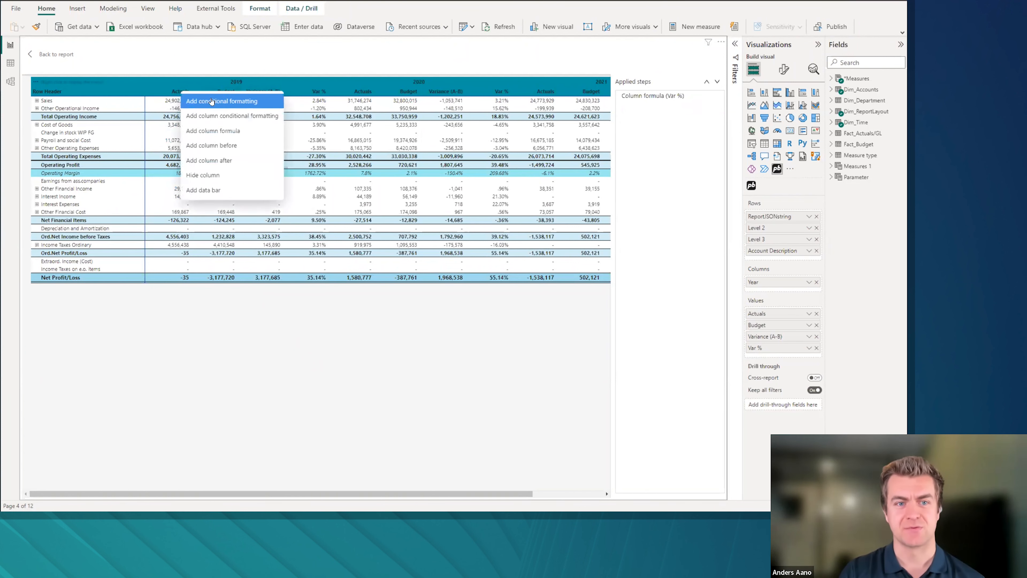
pyautogui.click(222, 102)
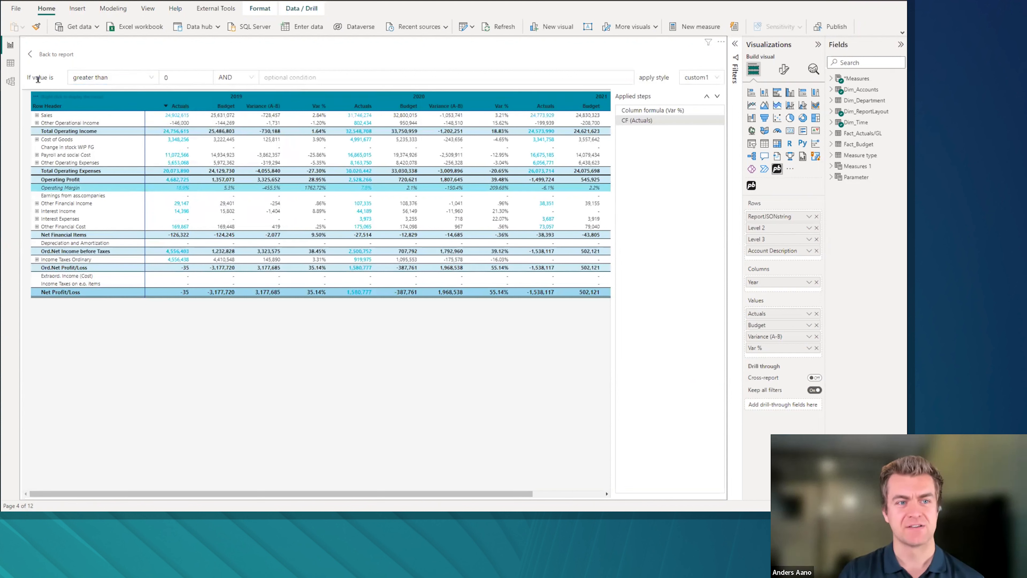
pyautogui.click(93, 78)
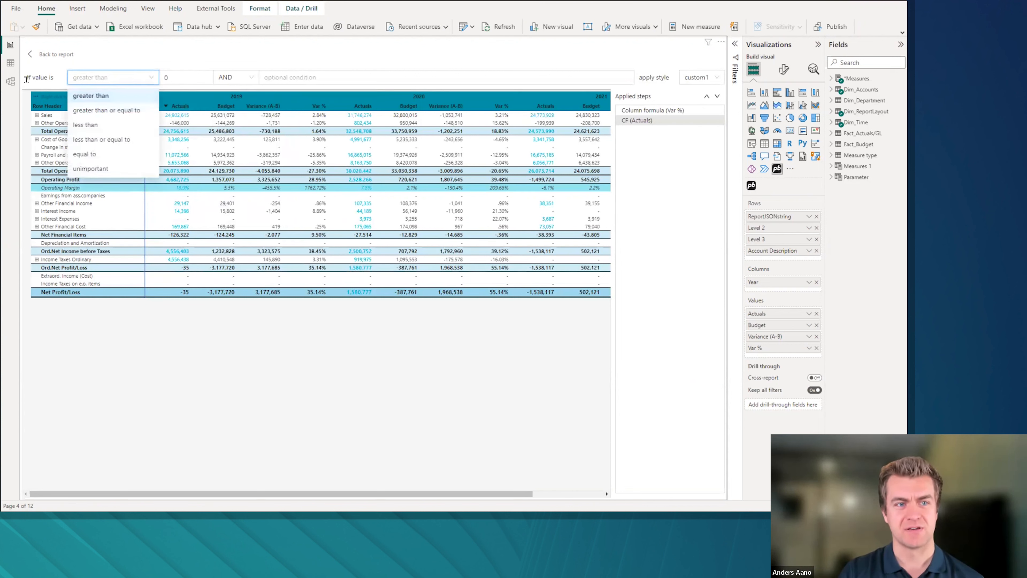
pyautogui.click(96, 169)
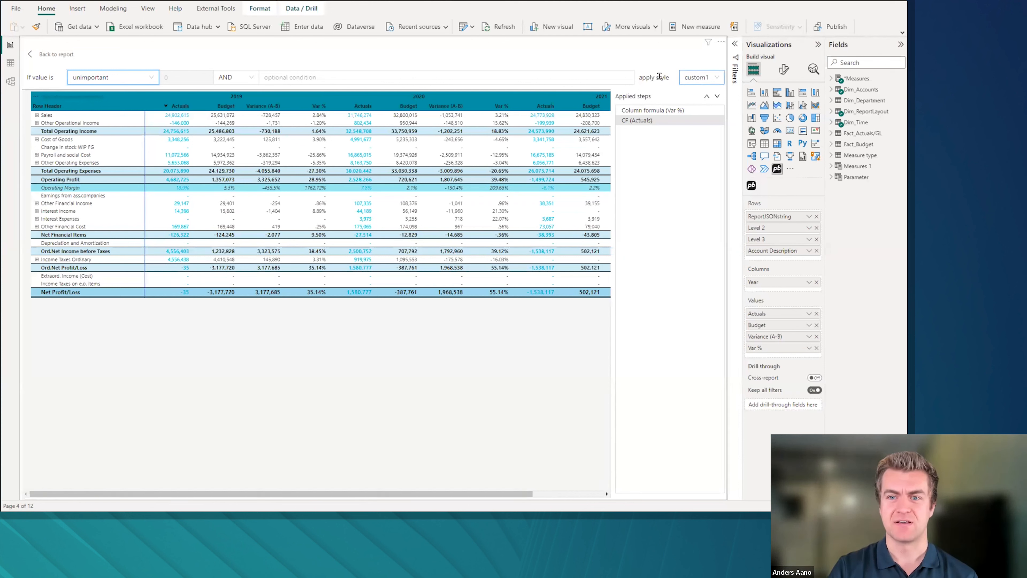
pyautogui.click(705, 81)
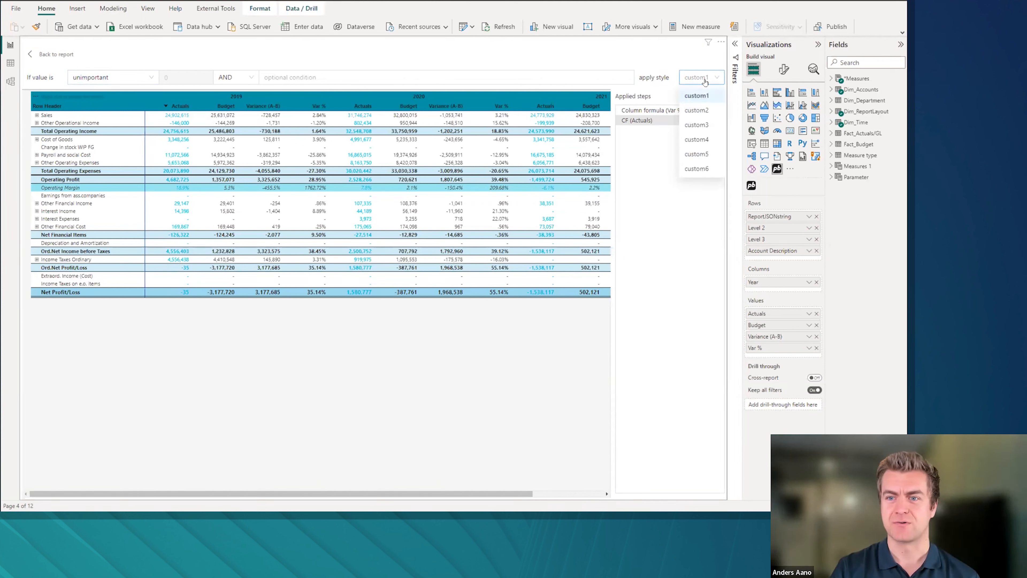
pyautogui.click(704, 141)
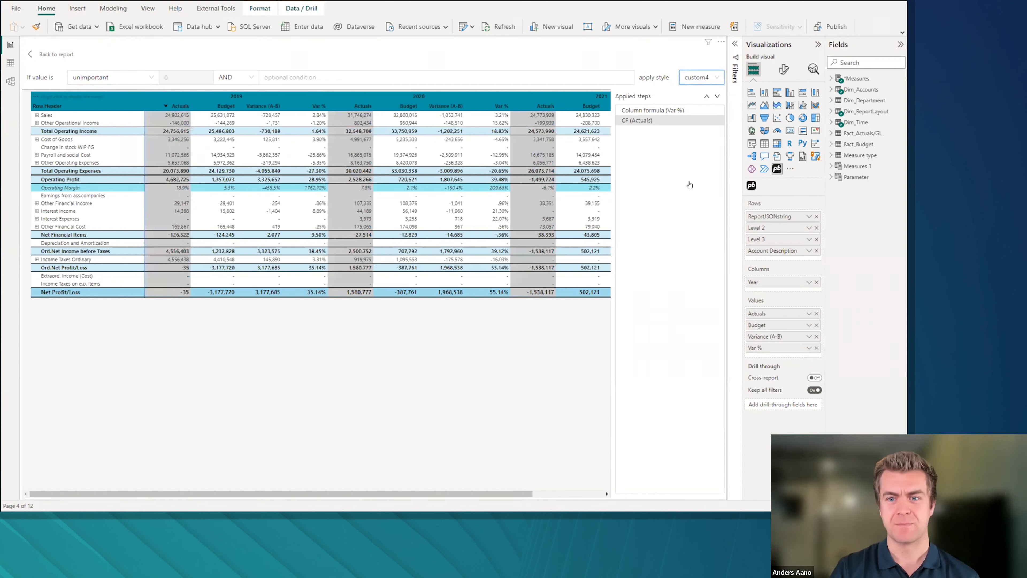
# Step: Try a bright cyan background colour for the Custom4 style, and restore its grey background
pyautogui.click(785, 72)
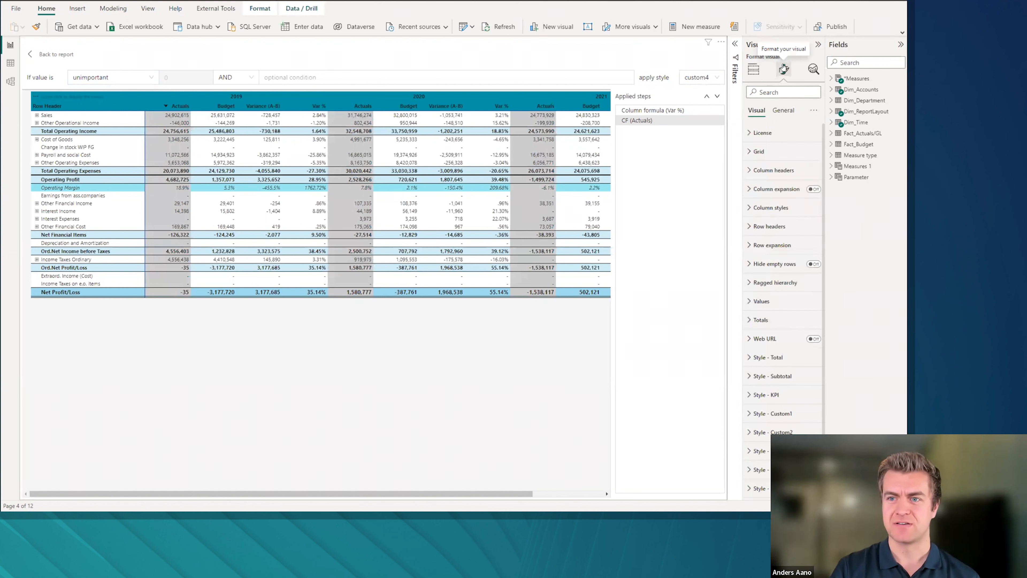
pyautogui.scroll(-2, 783, 356)
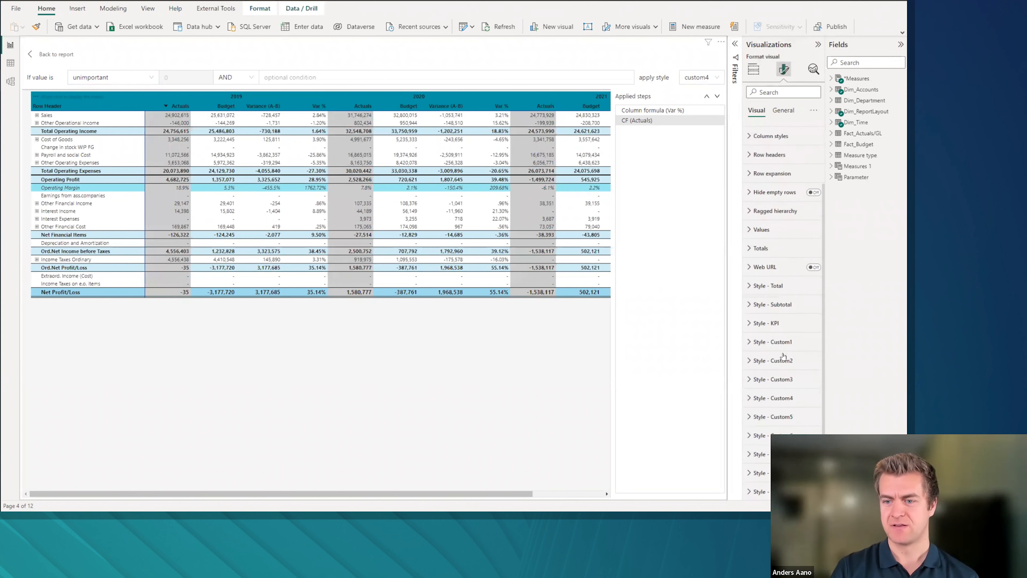
pyautogui.click(779, 398)
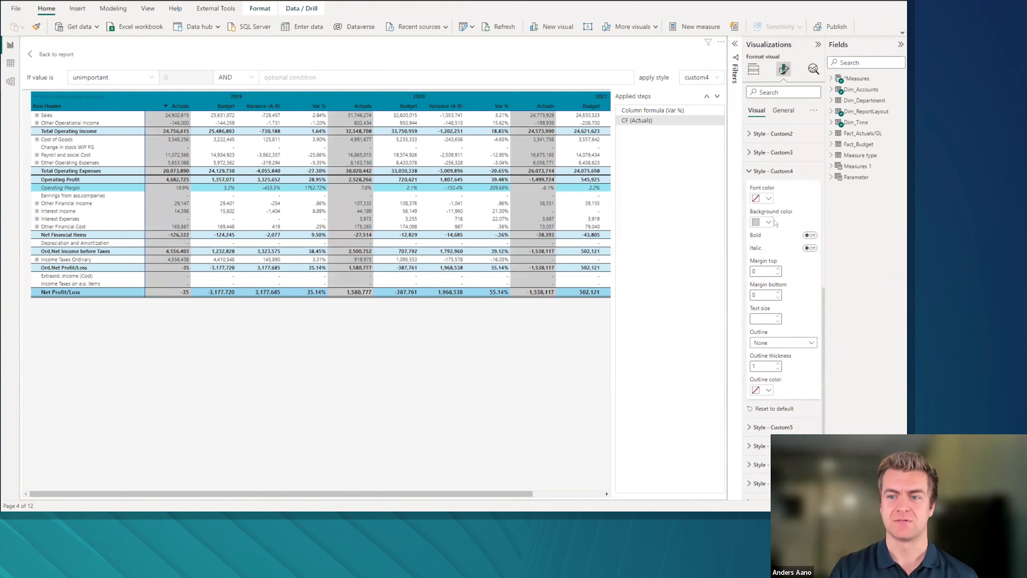
pyautogui.click(766, 225)
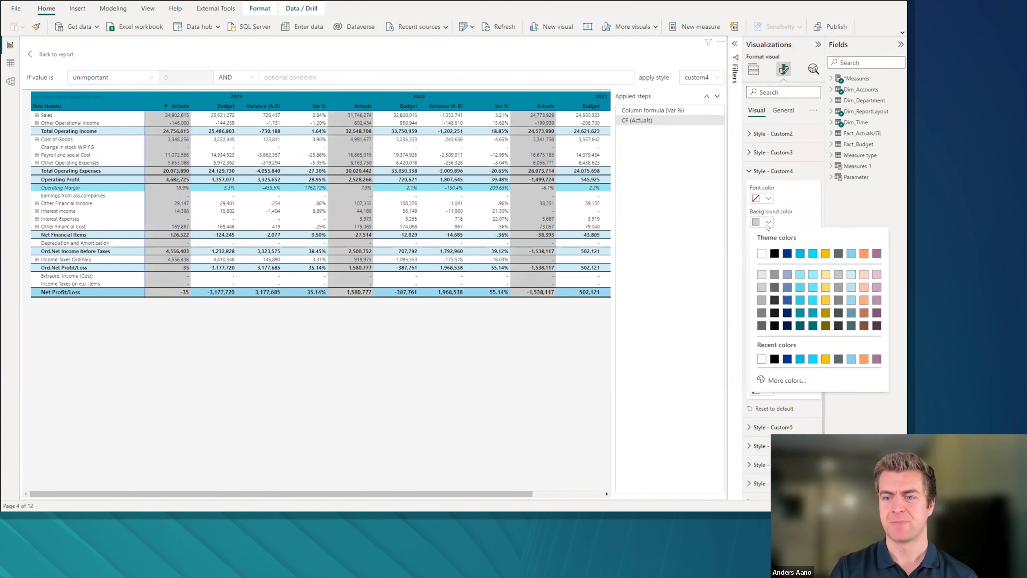
pyautogui.click(815, 258)
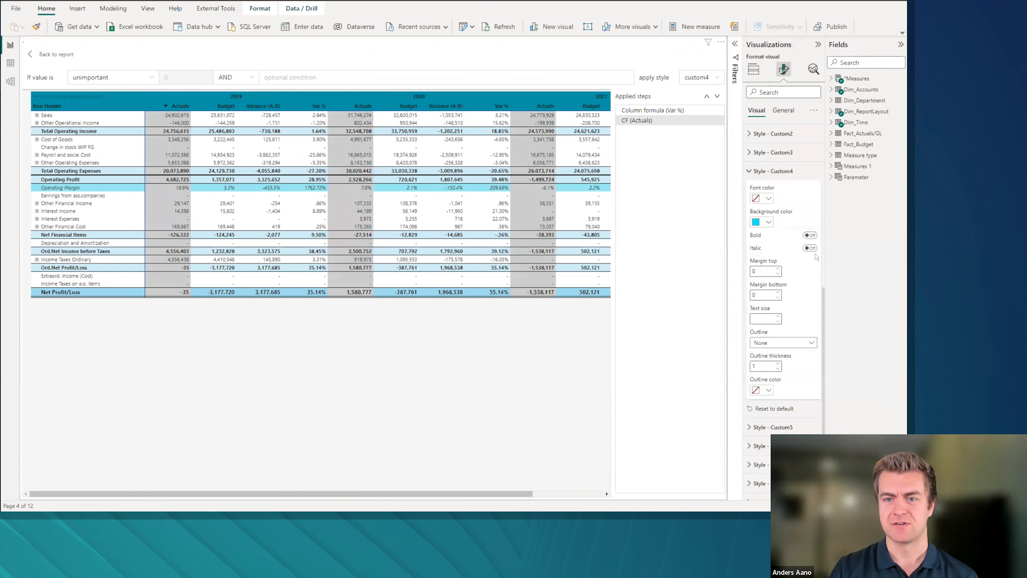
pyautogui.click(767, 222)
pyautogui.click(761, 287)
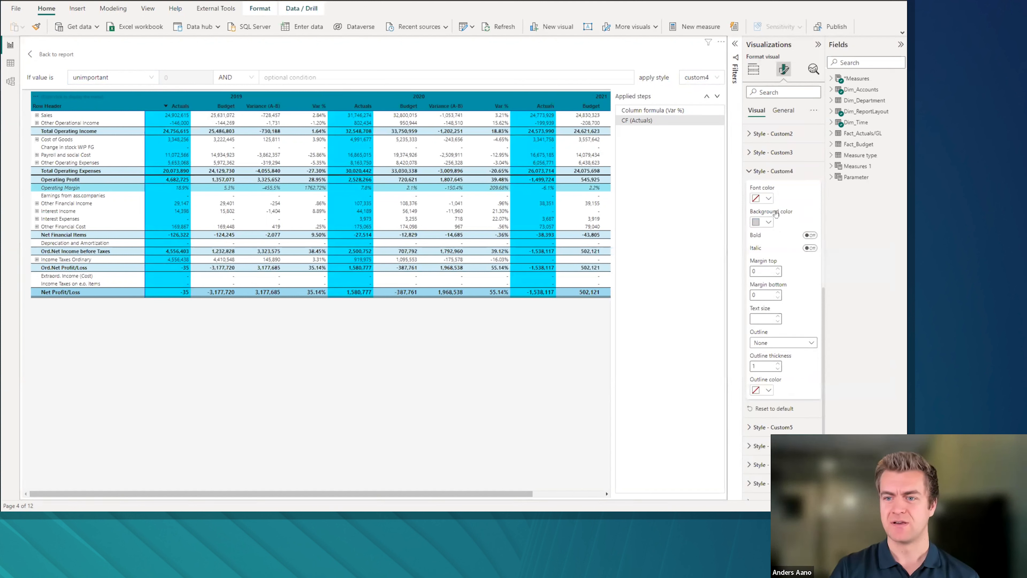
pyautogui.scroll(1, 769, 231)
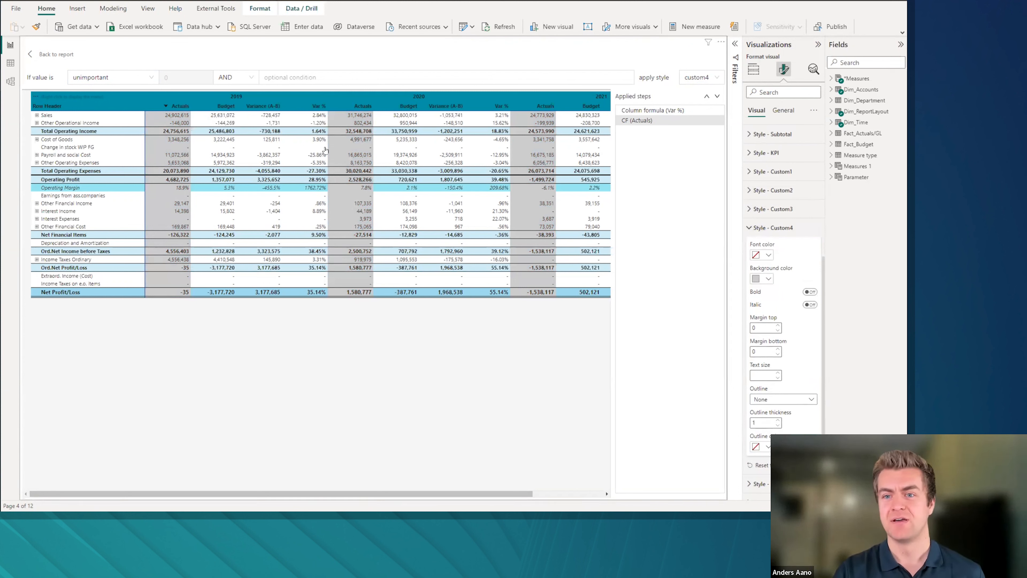
# Step: Add conditional formatting to the Budget columns of all years with the condition unimportant and the style custom5
pyautogui.rightClick(228, 112)
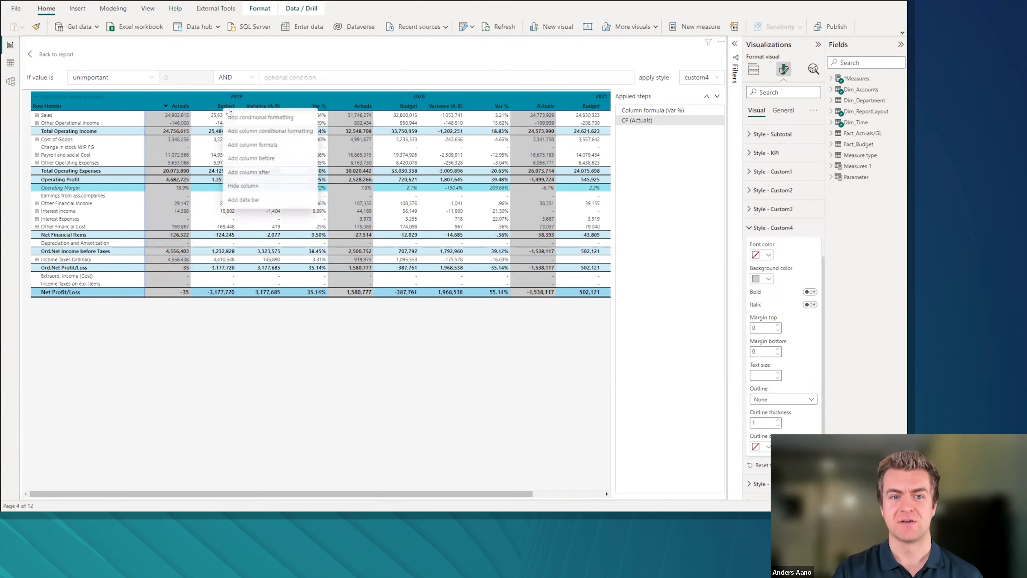
pyautogui.click(256, 118)
pyautogui.click(112, 77)
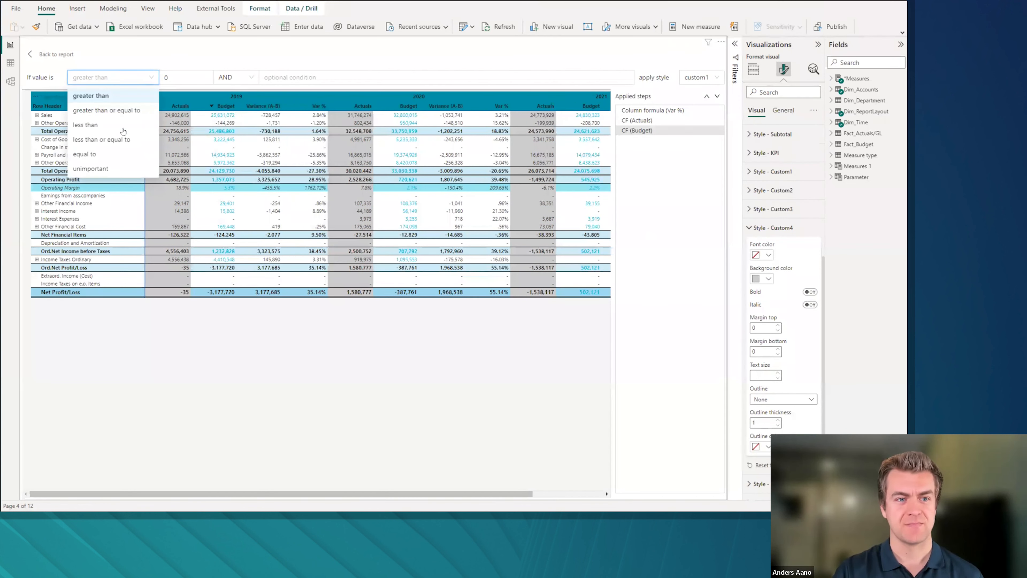
pyautogui.click(109, 169)
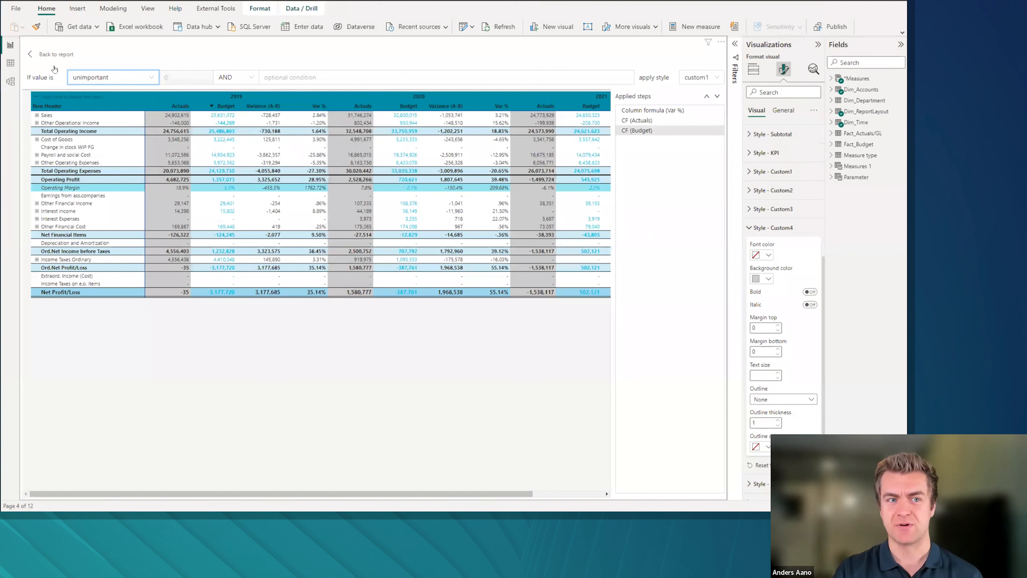
pyautogui.click(701, 77)
pyautogui.click(697, 154)
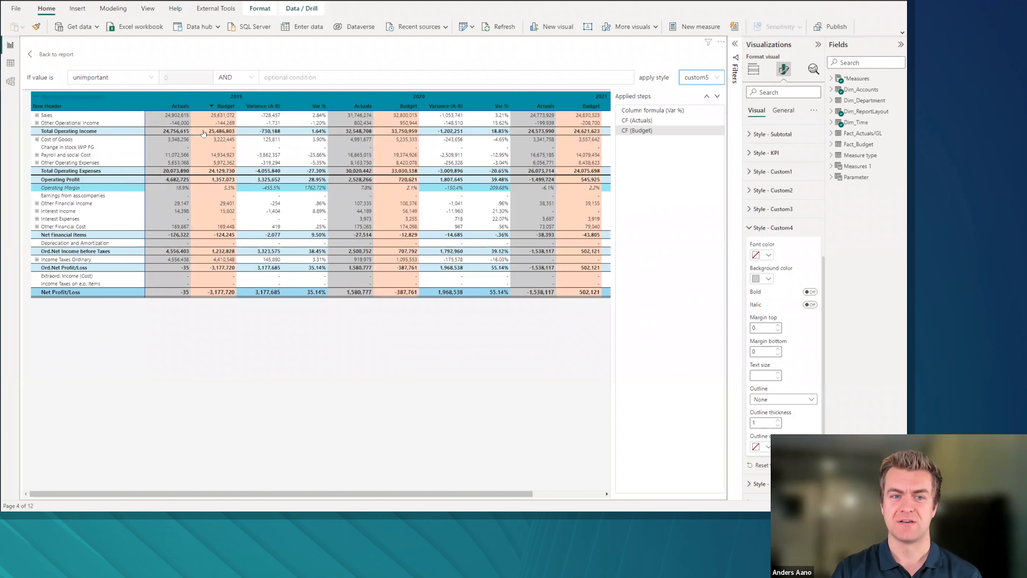
# Step: Try conditional formatting on the Variance (A-B) columns for values greater than 0 with the style custom6, and delete that applied step
pyautogui.rightClick(262, 109)
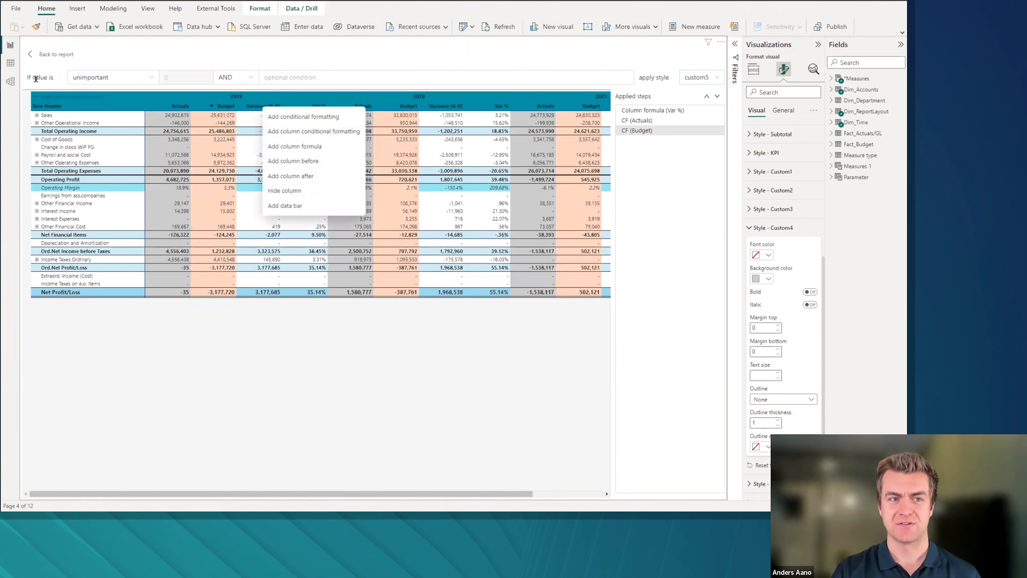
pyautogui.click(293, 116)
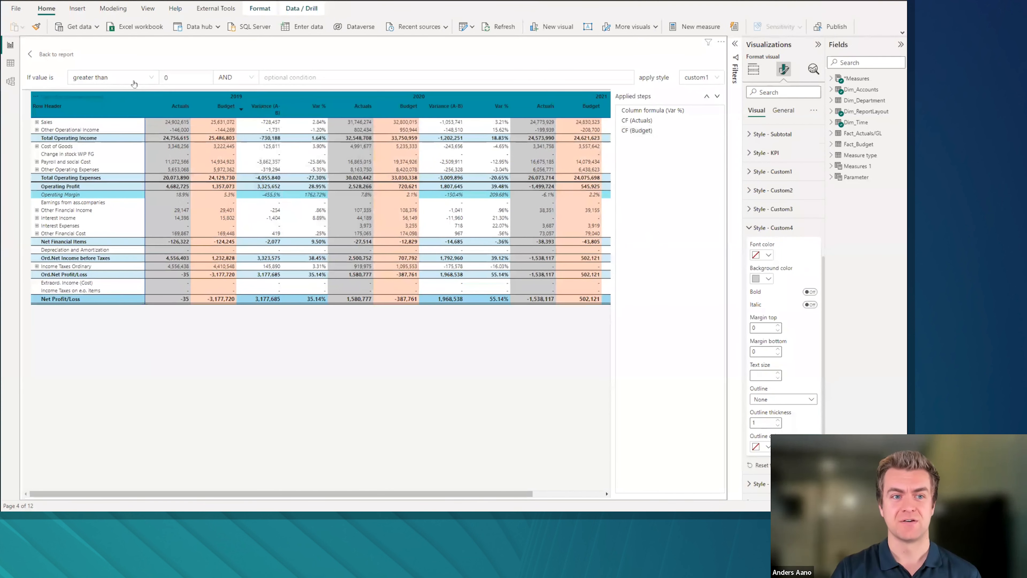
pyautogui.click(111, 80)
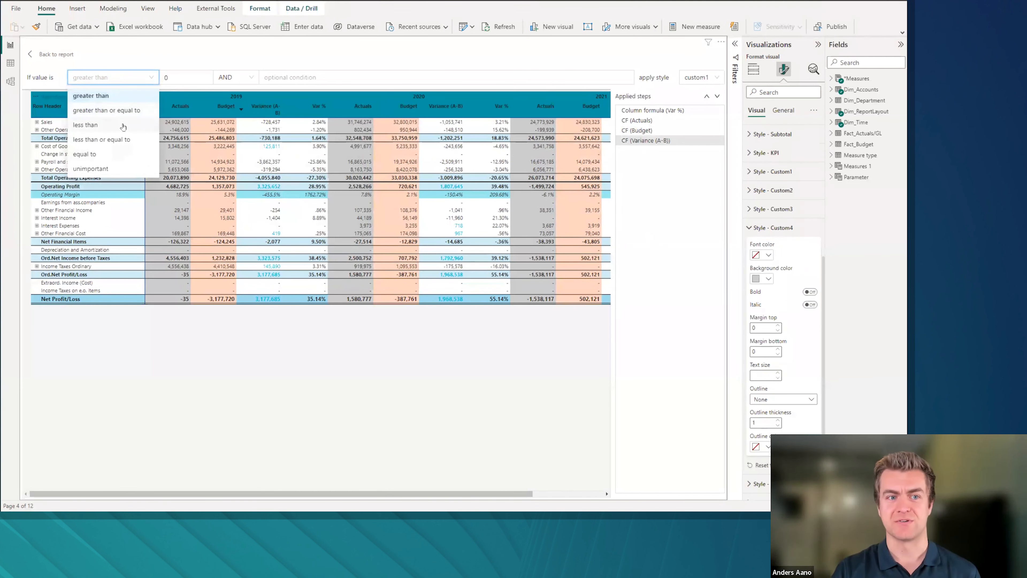
pyautogui.click(189, 76)
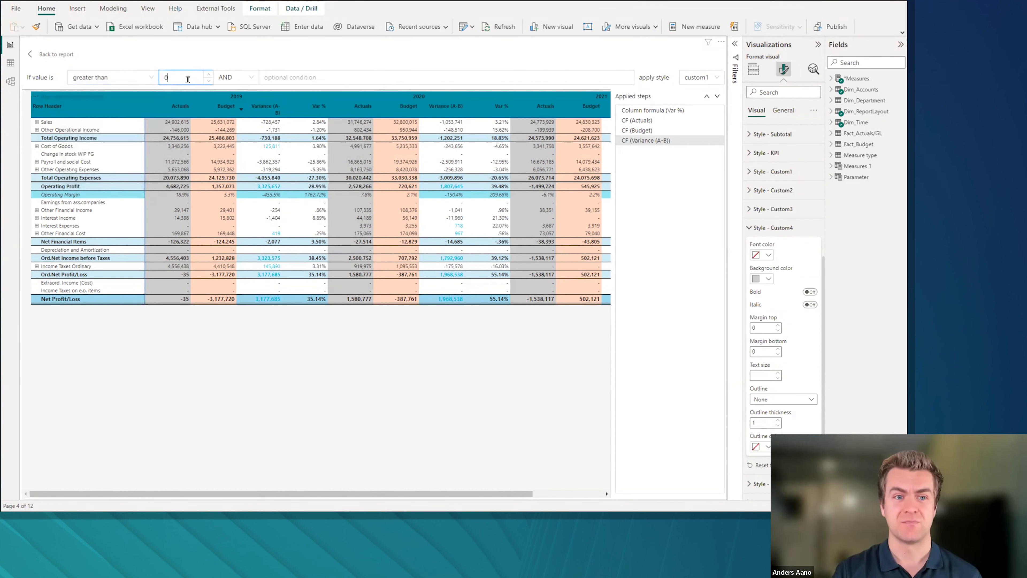
pyautogui.doubleClick(164, 78)
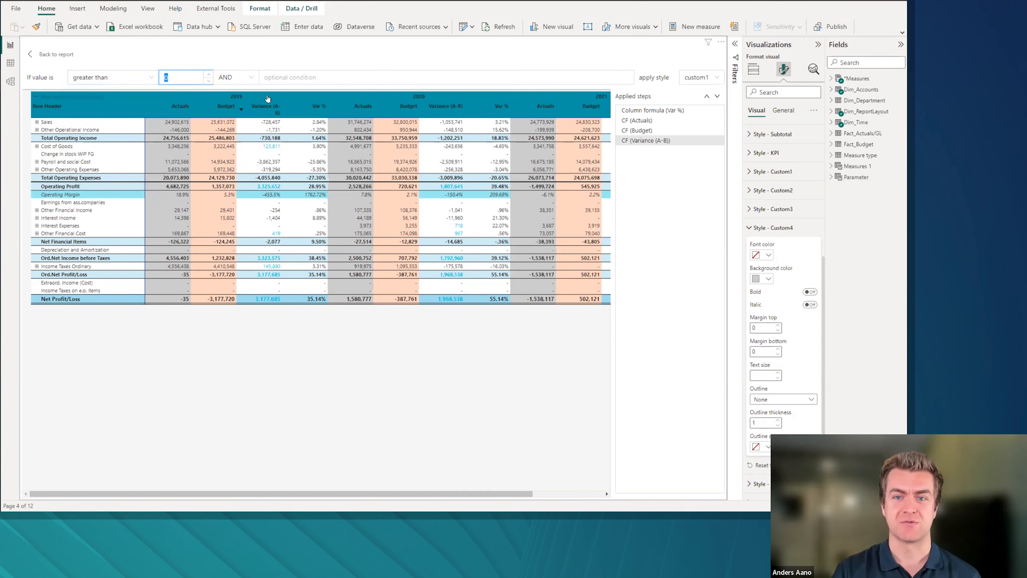
pyautogui.click(692, 80)
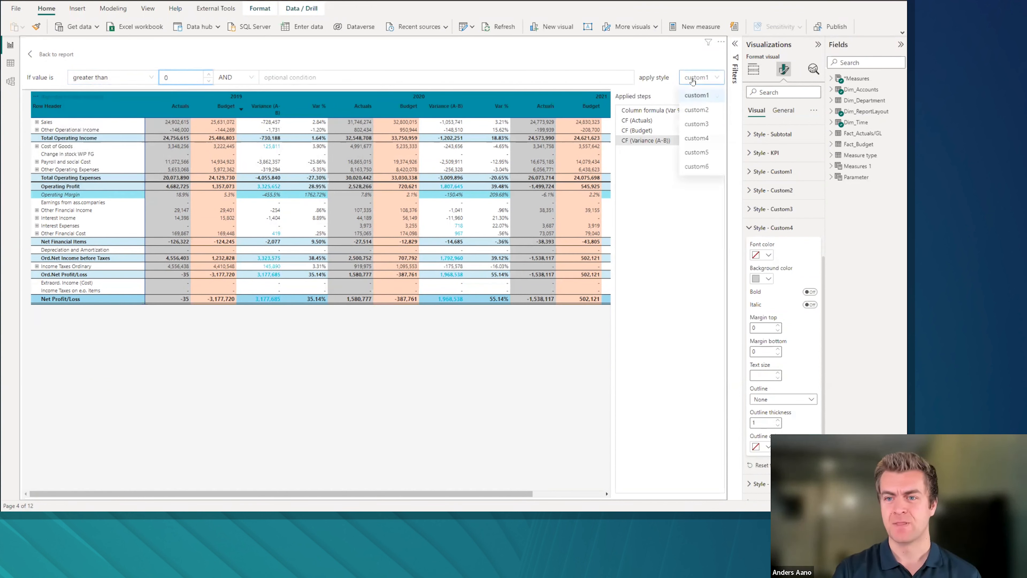
pyautogui.click(703, 168)
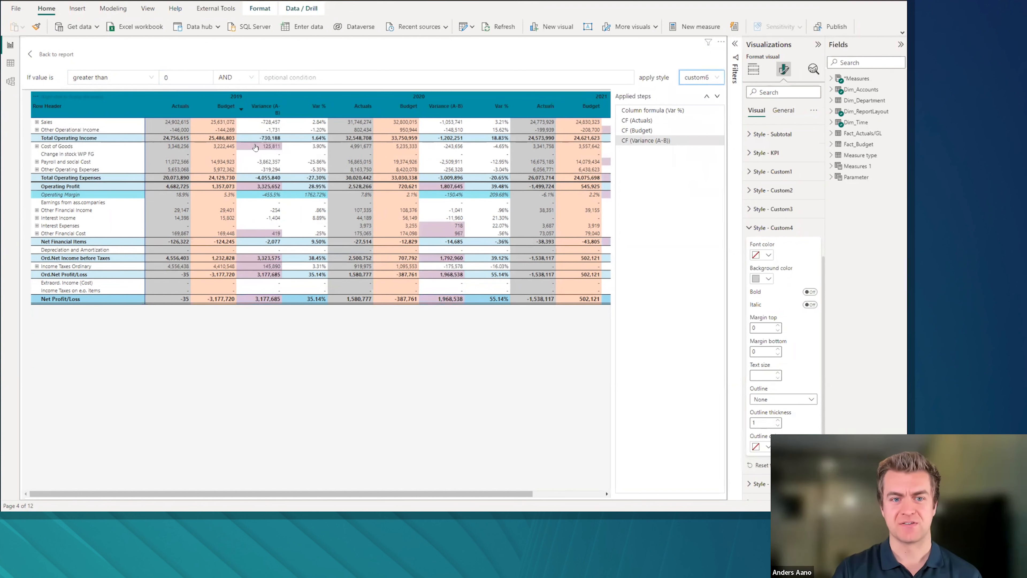
pyautogui.click(166, 76)
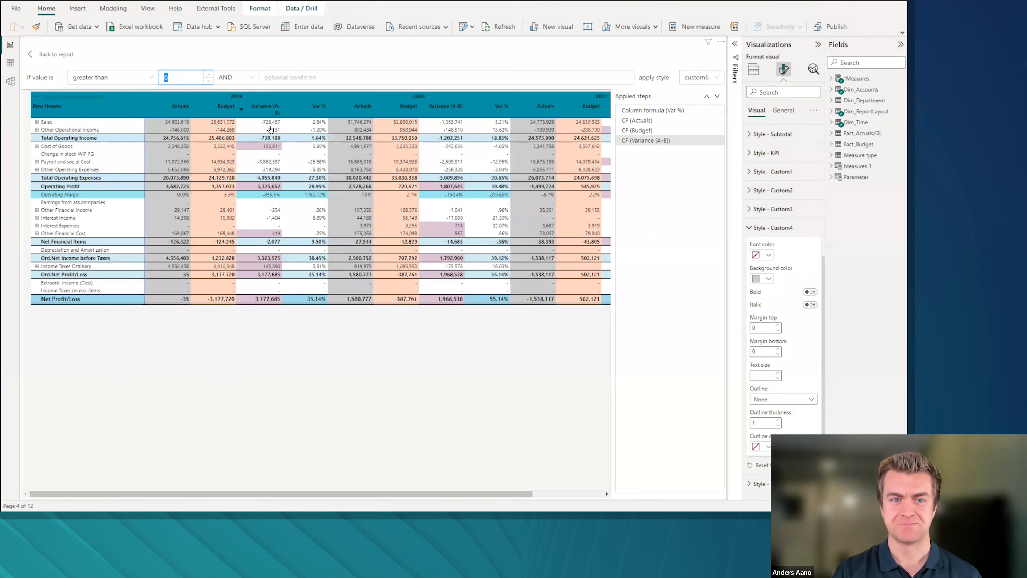
pyautogui.click(618, 141)
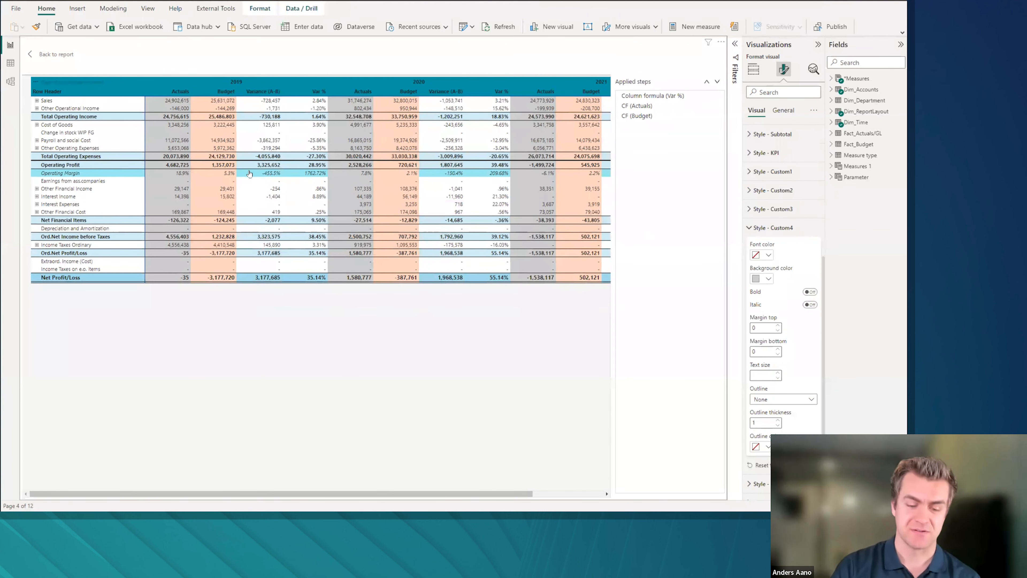
# Step: Try column conditional formatting on the 2019 Variance (A-B) column, and delete that applied step
pyautogui.rightClick(268, 93)
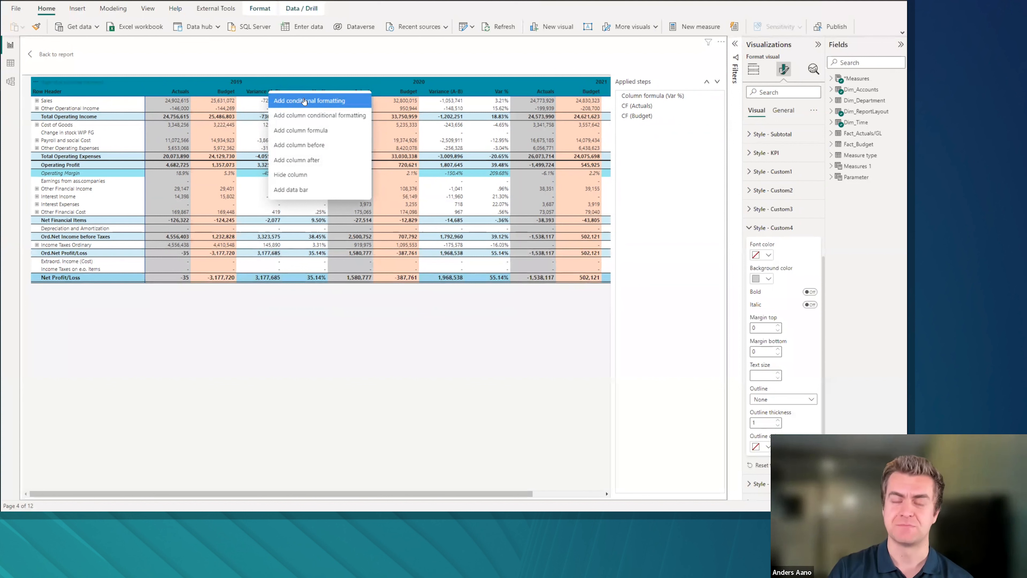
pyautogui.click(754, 69)
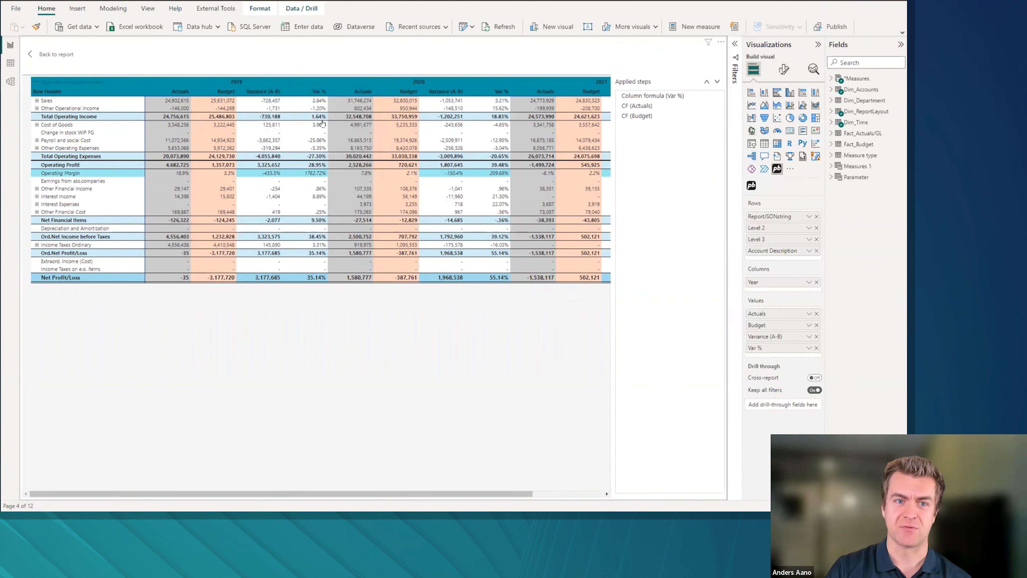
pyautogui.rightClick(269, 94)
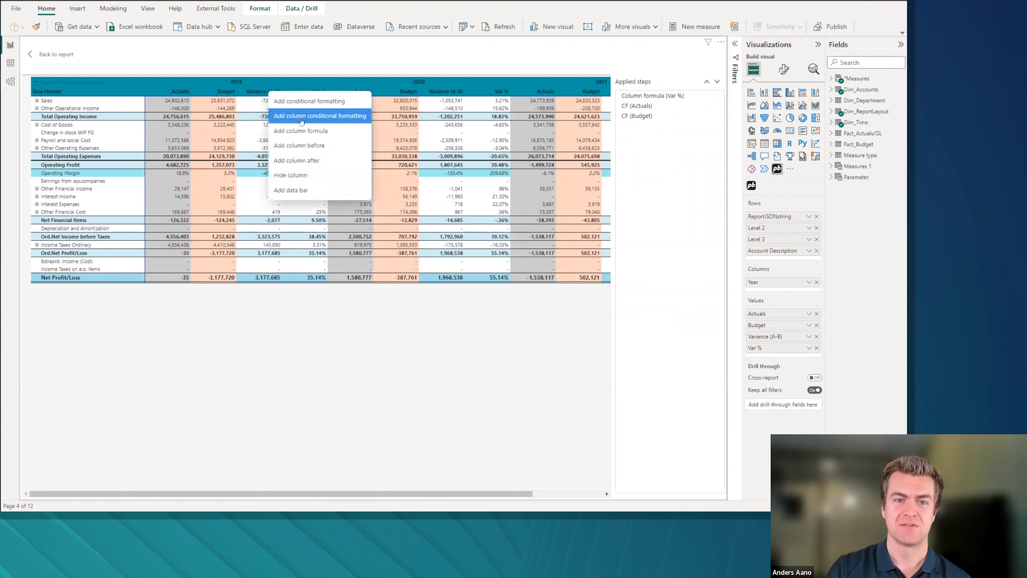
pyautogui.click(328, 119)
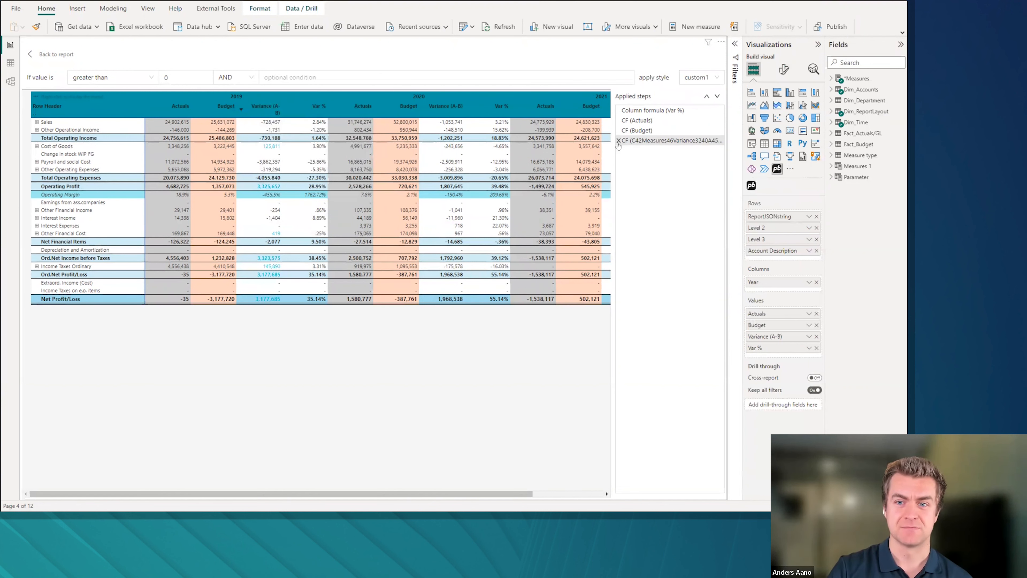
pyautogui.click(619, 141)
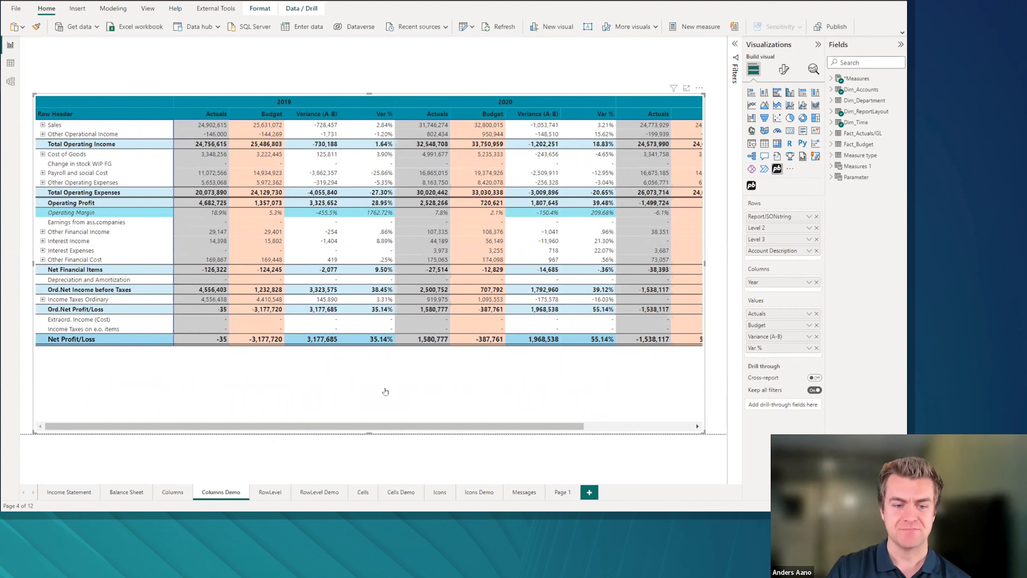
# Step: On the RowLevel page, expand Cost of Goods and Sales down to the account rows to examine their formatting
pyautogui.click(264, 493)
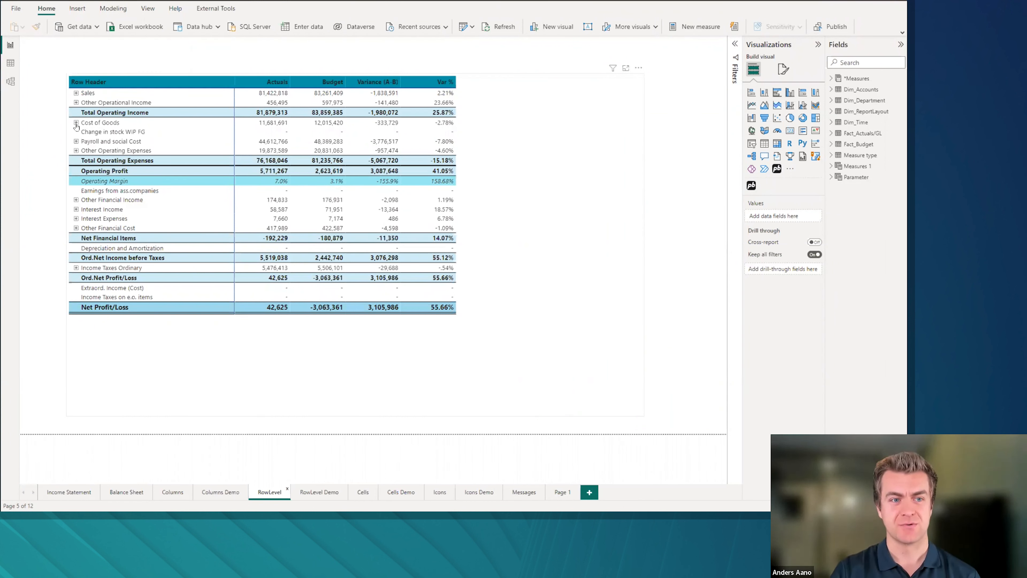
pyautogui.click(76, 123)
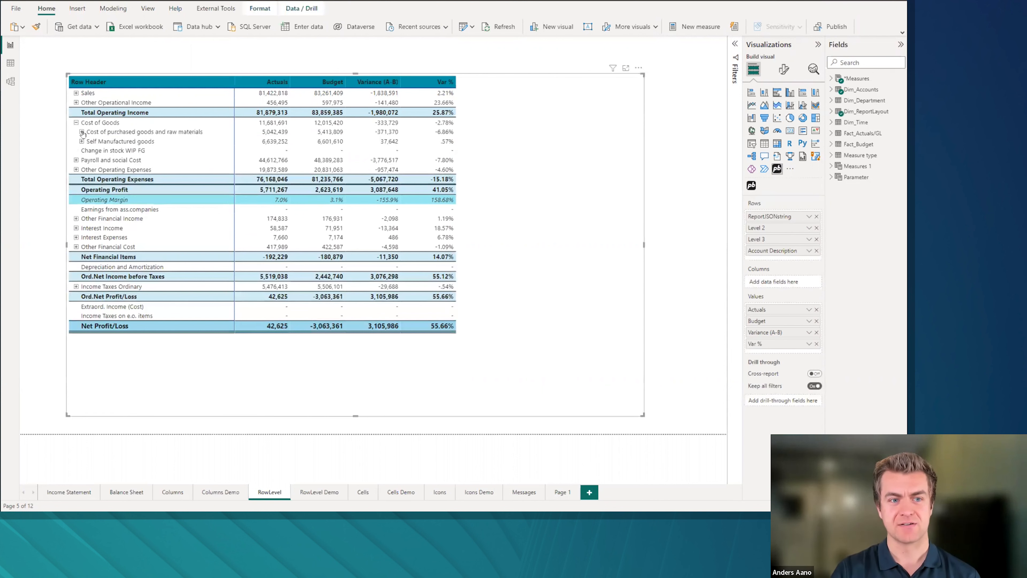
pyautogui.click(82, 132)
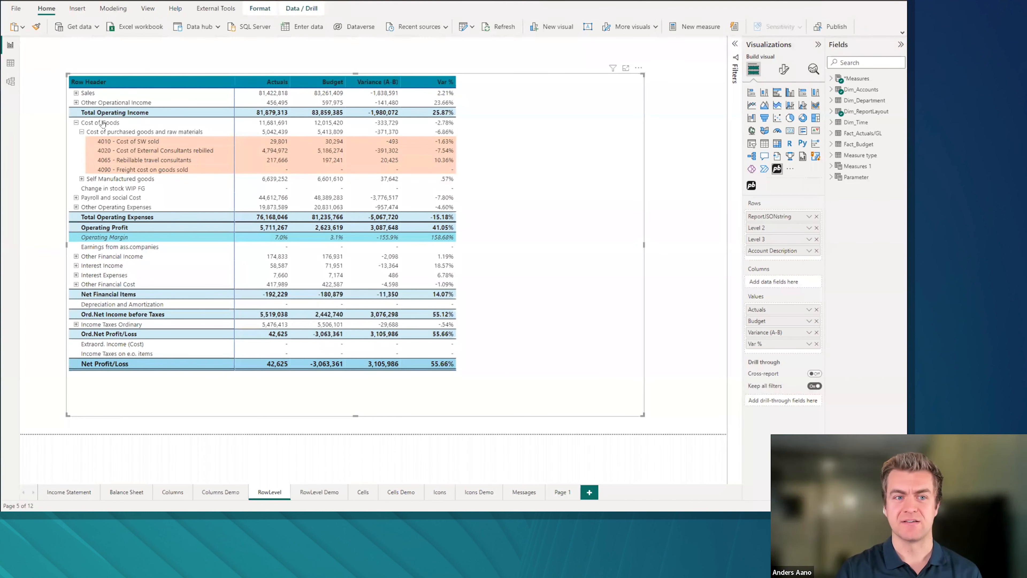
pyautogui.click(76, 94)
pyautogui.click(82, 103)
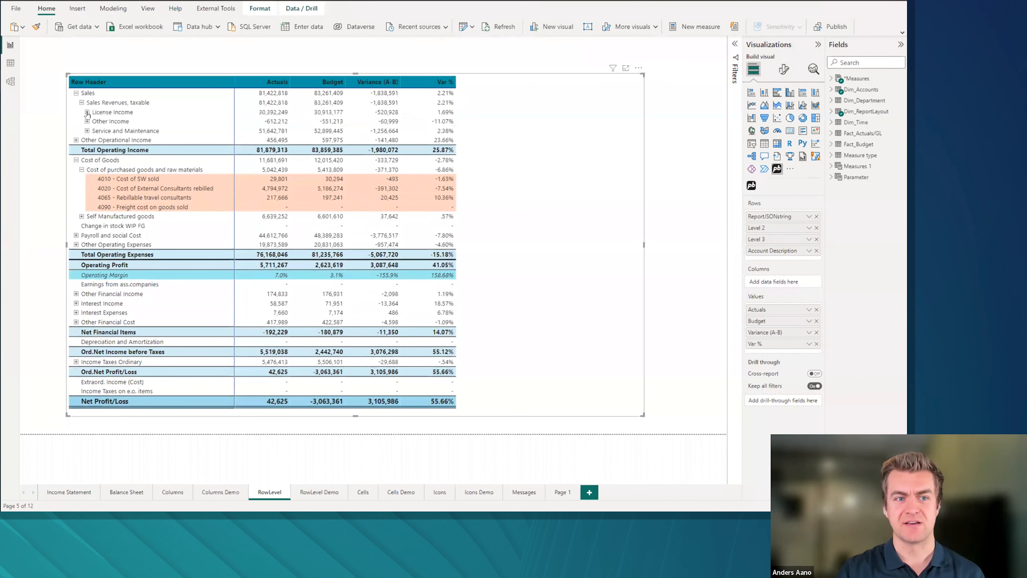
pyautogui.click(87, 112)
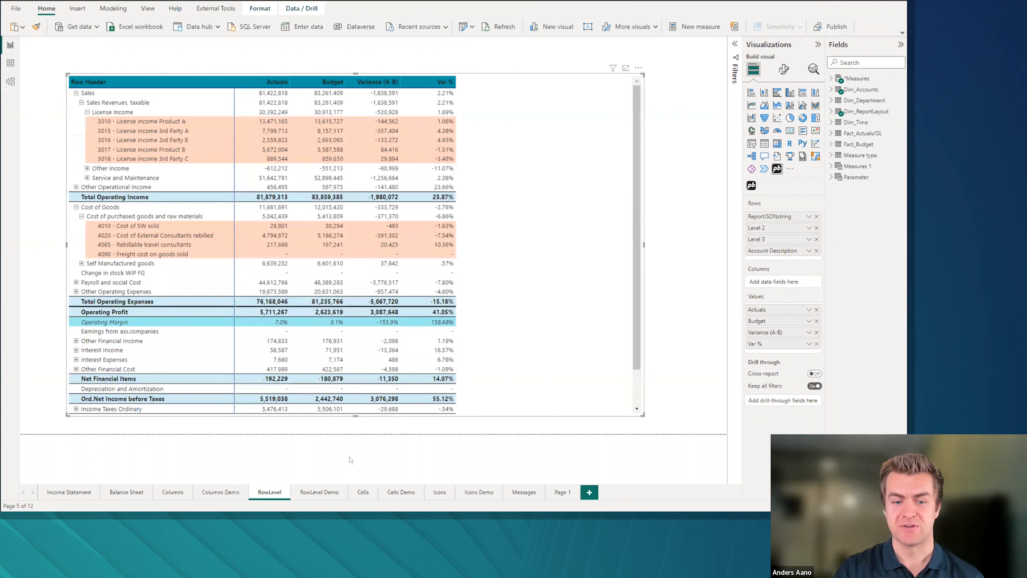
# Step: Open the RowLevel Demo page's matrix for editing and add an update of all rows' style
pyautogui.click(322, 493)
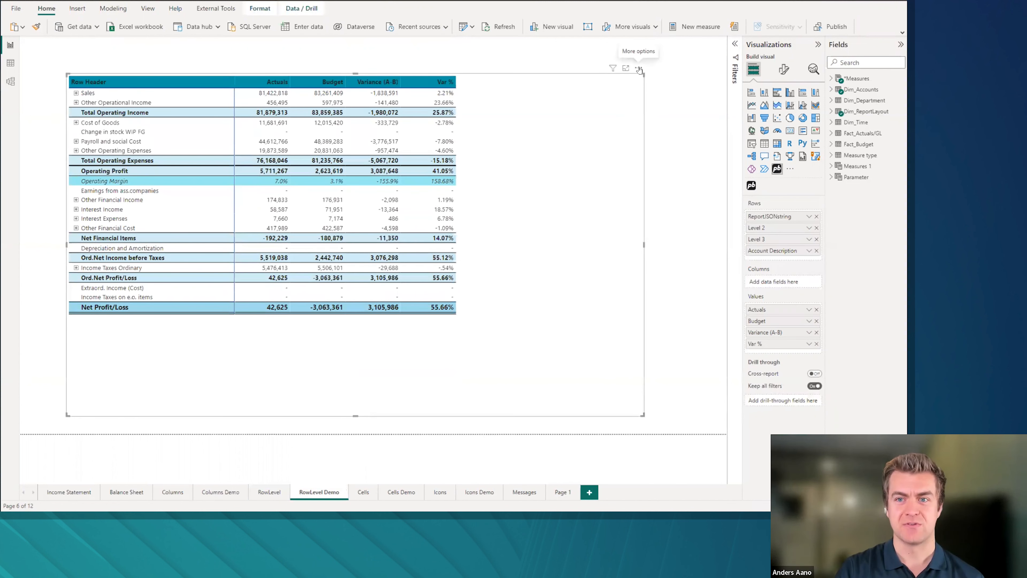
pyautogui.click(639, 69)
pyautogui.click(670, 80)
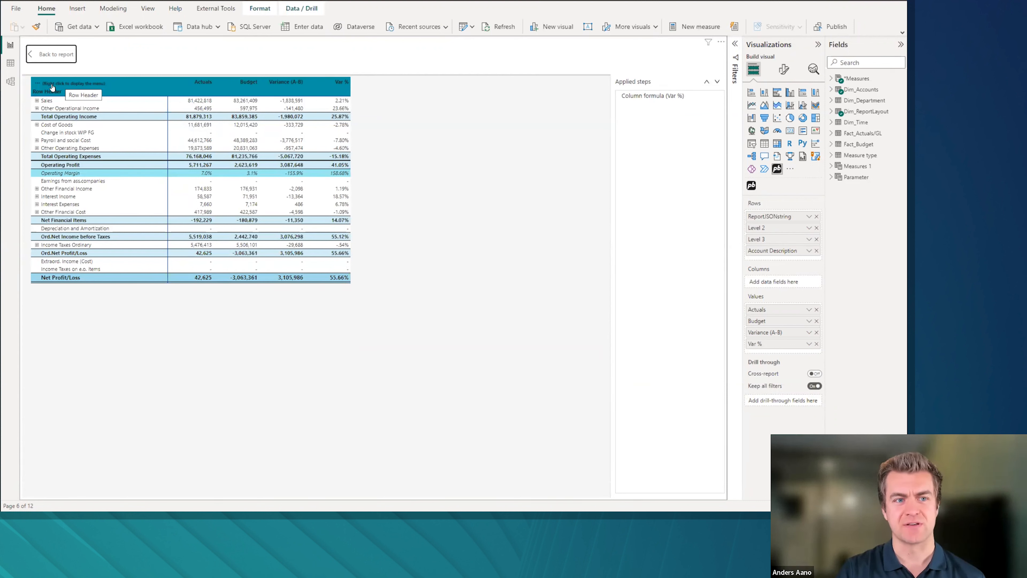
pyautogui.rightClick(83, 86)
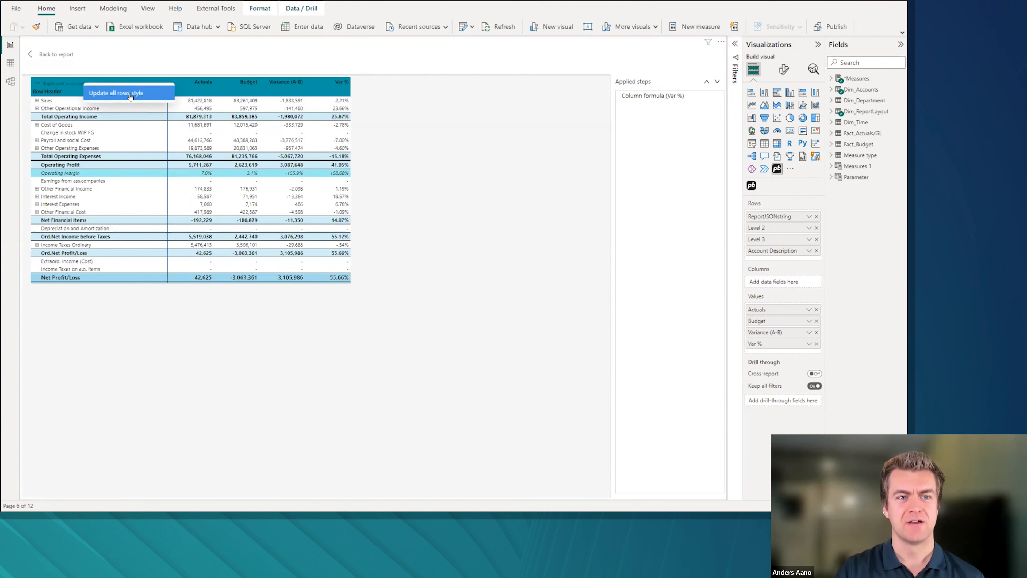
pyautogui.click(149, 98)
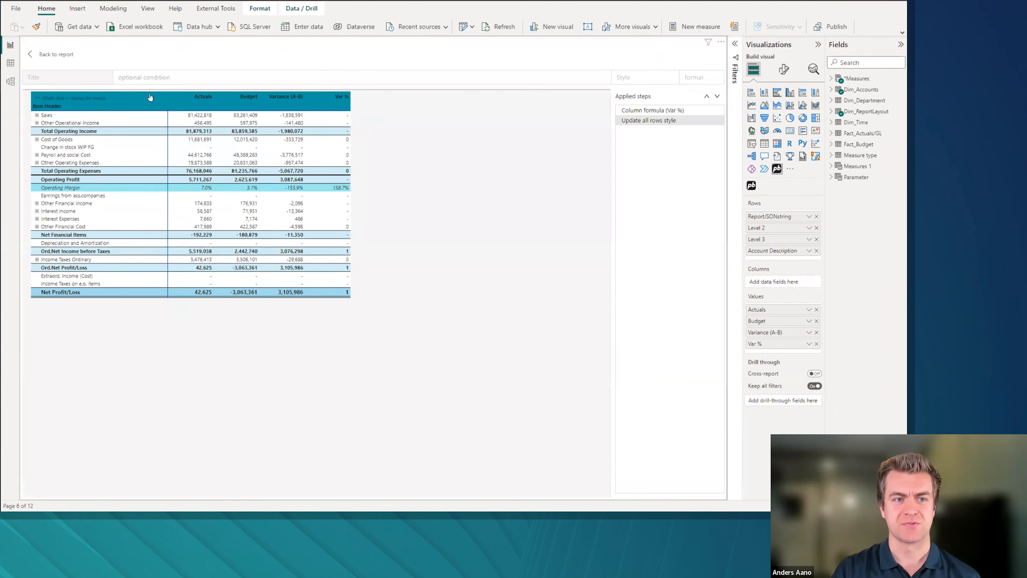
# Step: Assign the style Custom4 to the all-rows style update
pyautogui.click(645, 78)
pyautogui.scroll(-3, 649, 177)
pyautogui.click(648, 168)
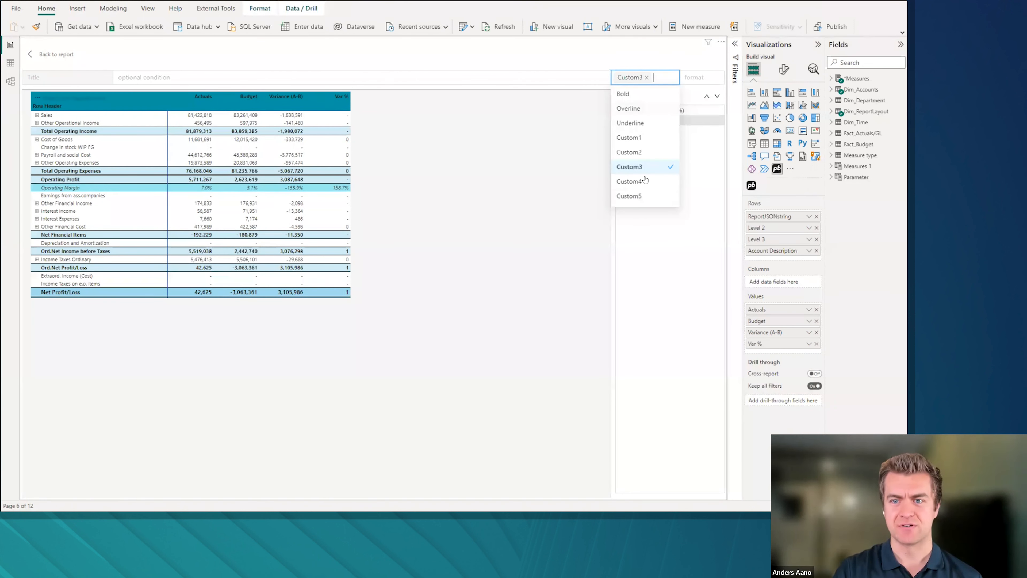
pyautogui.click(646, 181)
pyautogui.click(646, 166)
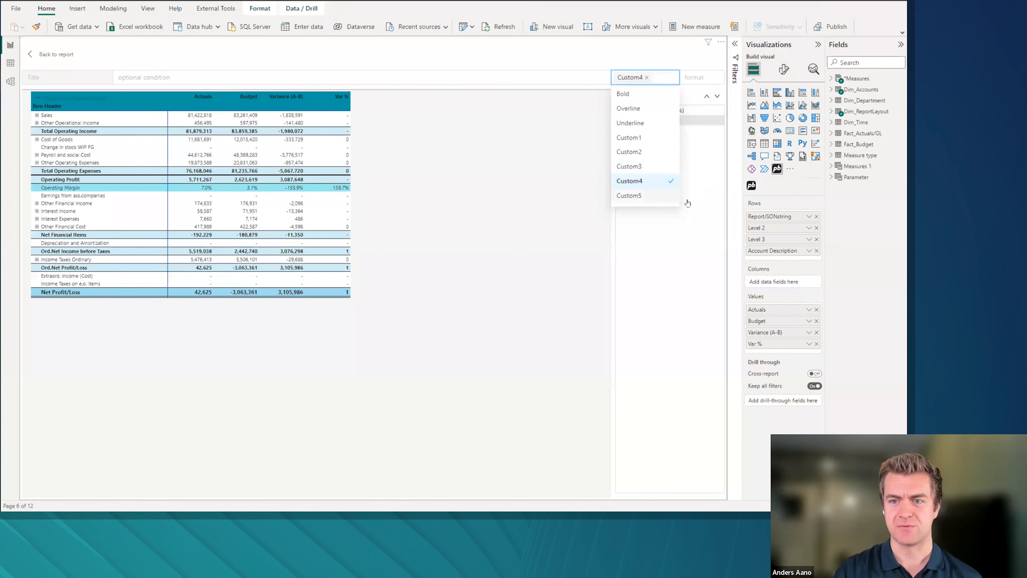
# Step: Set the background colour of the Custom4 style to light orange
pyautogui.click(784, 69)
pyautogui.scroll(-5, 784, 312)
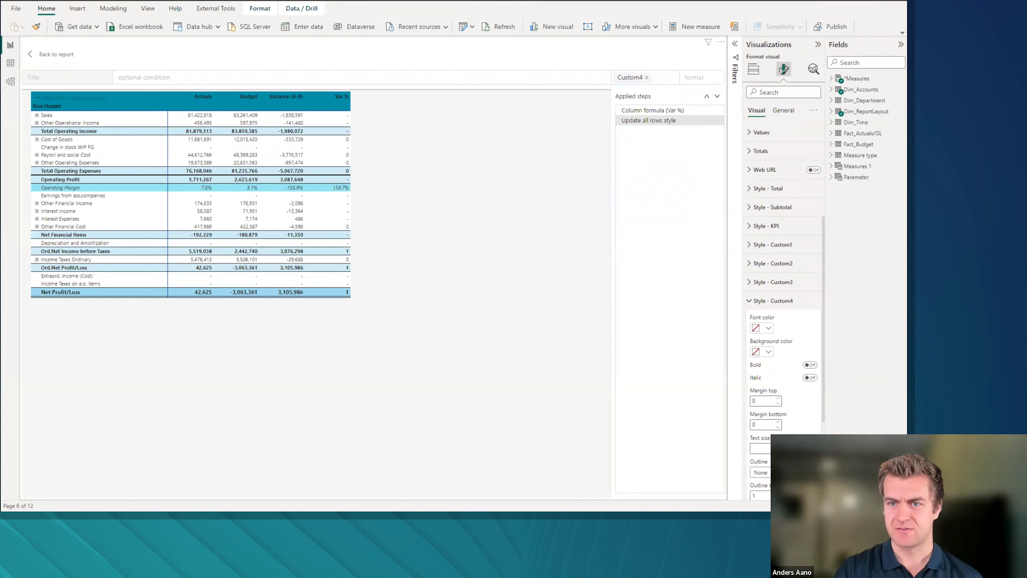
pyautogui.click(768, 295)
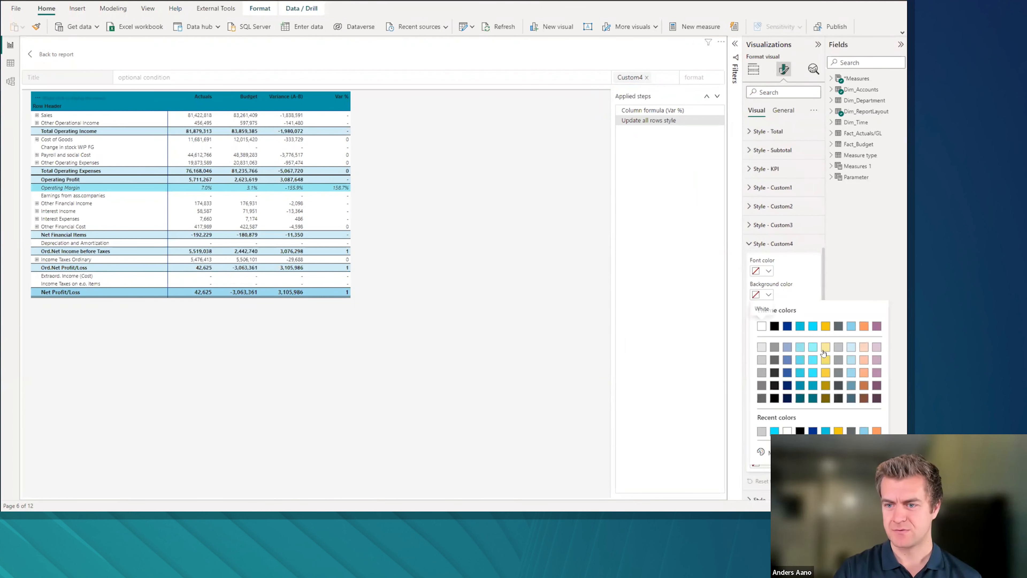
pyautogui.click(864, 347)
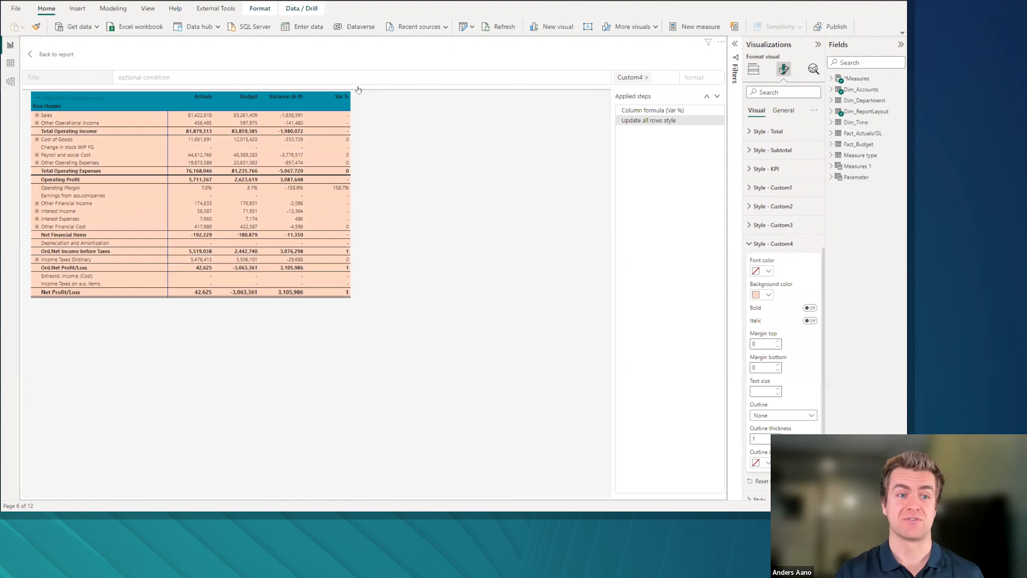
# Step: Try the condition Actuals >0 for the all-rows style update, and remove it
pyautogui.click(191, 80)
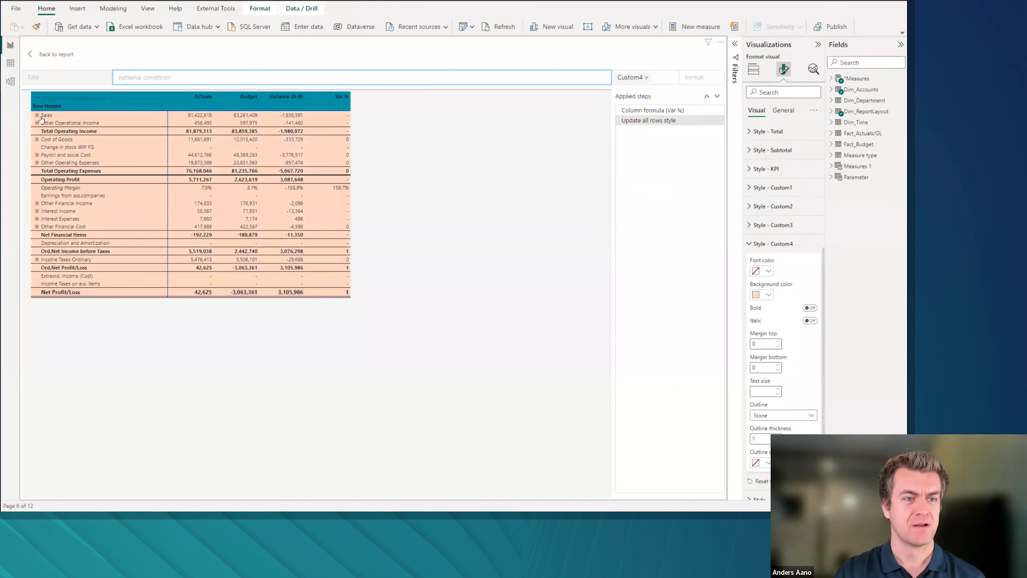
pyautogui.click(193, 98)
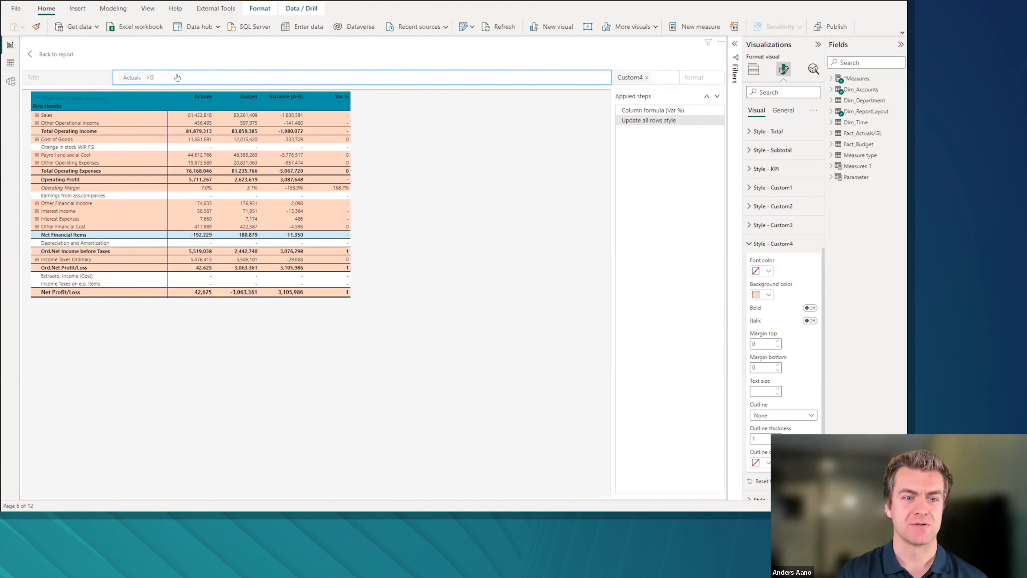
pyautogui.press('BackSpace')
pyautogui.press('BackSpace')
# Step: Set the all-rows style condition to RowLevel()==0, and expand Sales and its Sales Revenues, taxable row
pyautogui.write('RowLevel(')
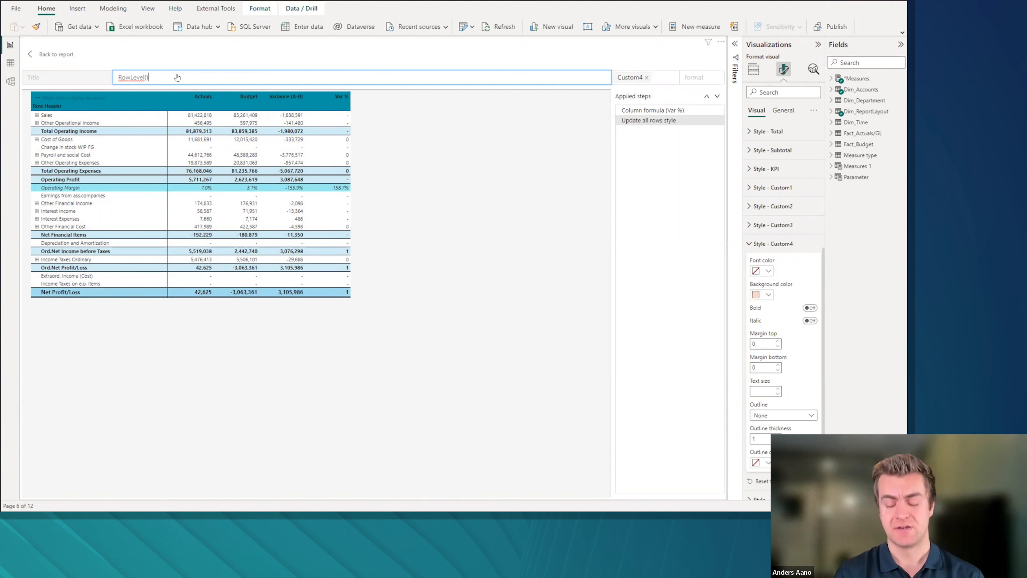
pyautogui.write('==')
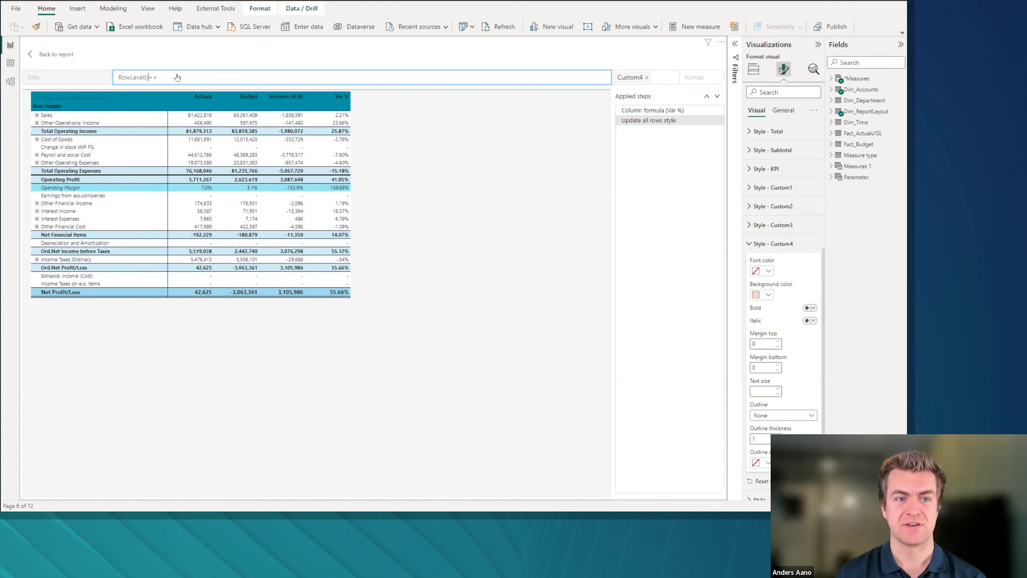
pyautogui.write('0')
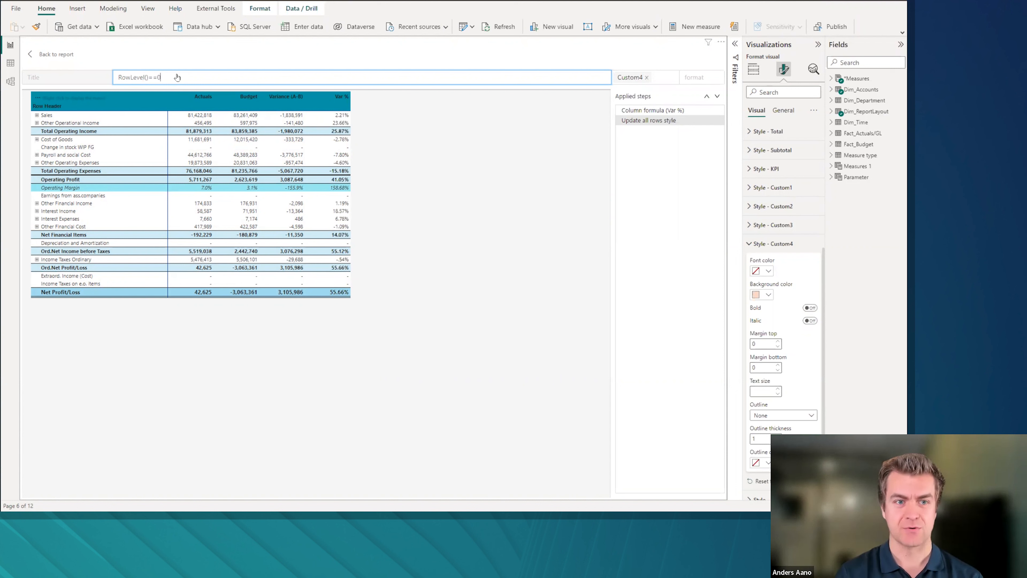
pyautogui.click(37, 116)
pyautogui.click(41, 123)
# Step: Change the all-rows style condition to RowLevel()==1, and expand the Cost of Goods row
pyautogui.click(220, 80)
pyautogui.press('BackSpace')
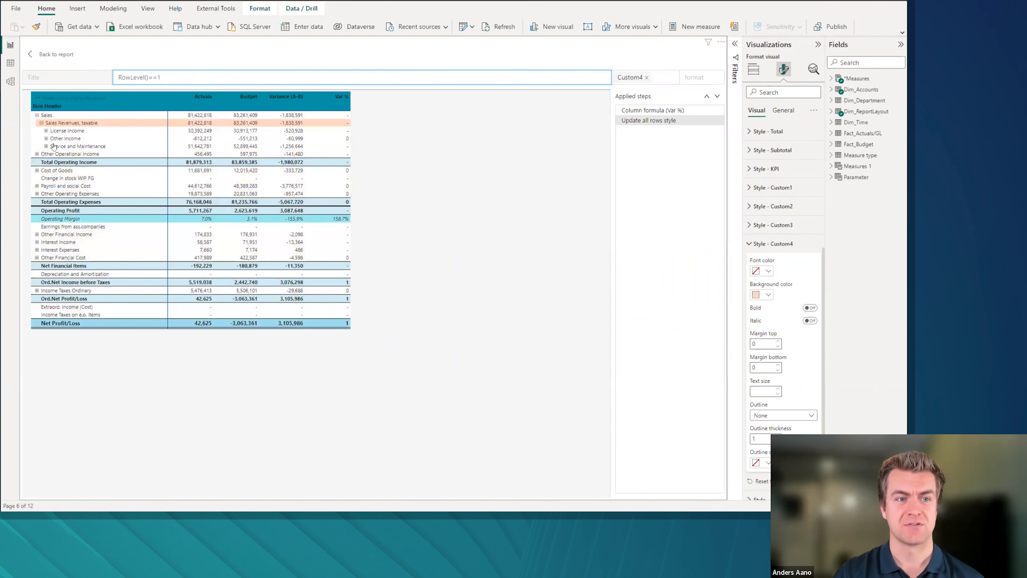
pyautogui.click(36, 171)
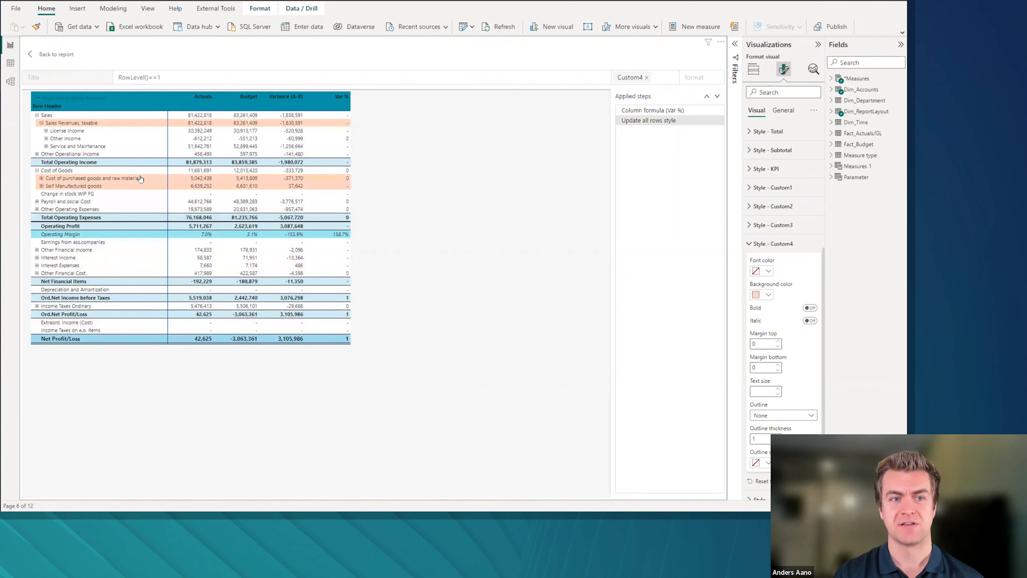
# Step: Try the conditions RowLevel()>0 and RowLevel()==2 for the all-rows style update
pyautogui.click(165, 81)
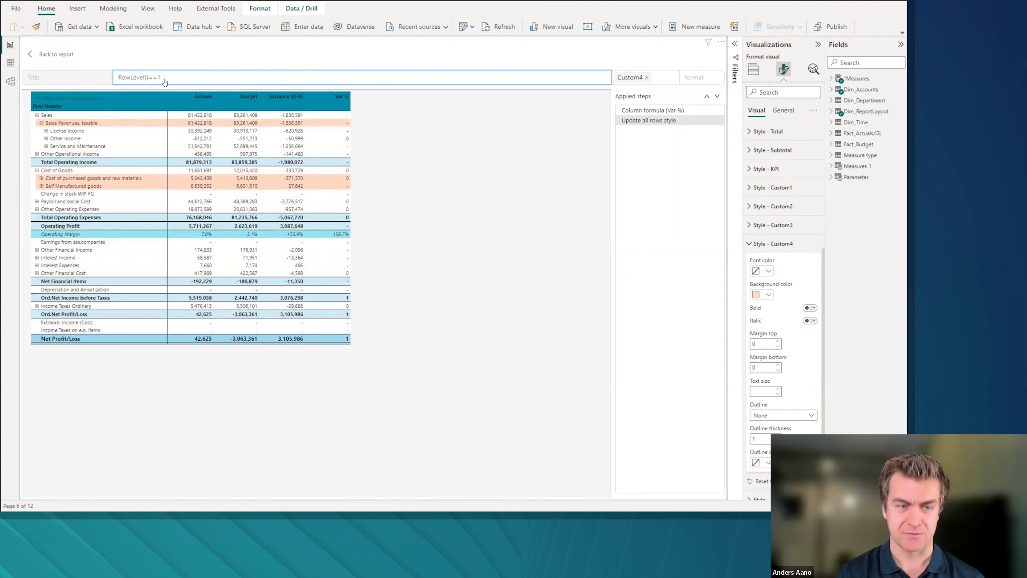
pyautogui.write('>0')
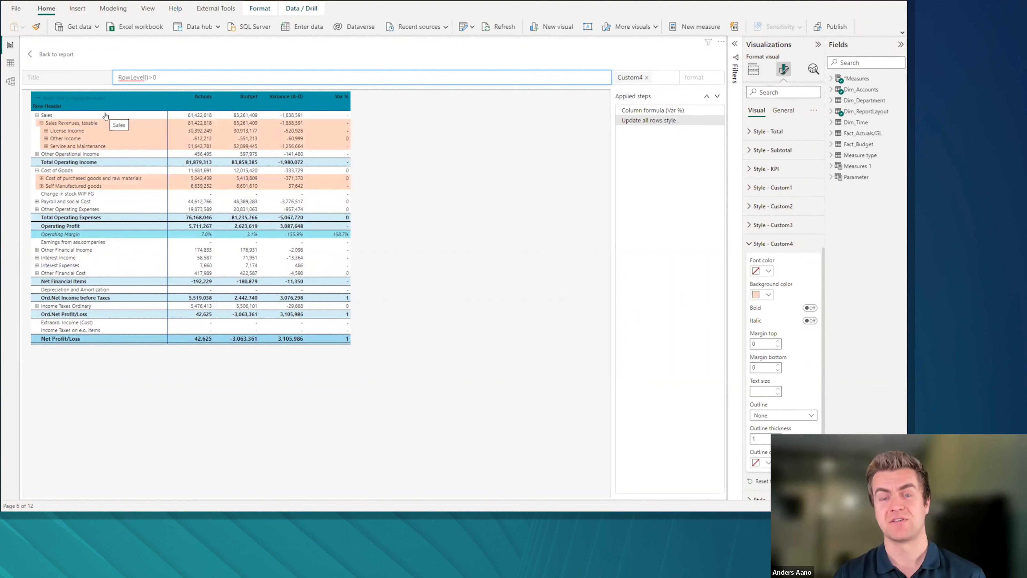
pyautogui.press('BackSpace')
pyautogui.press('BackSpace')
pyautogui.write('==2')
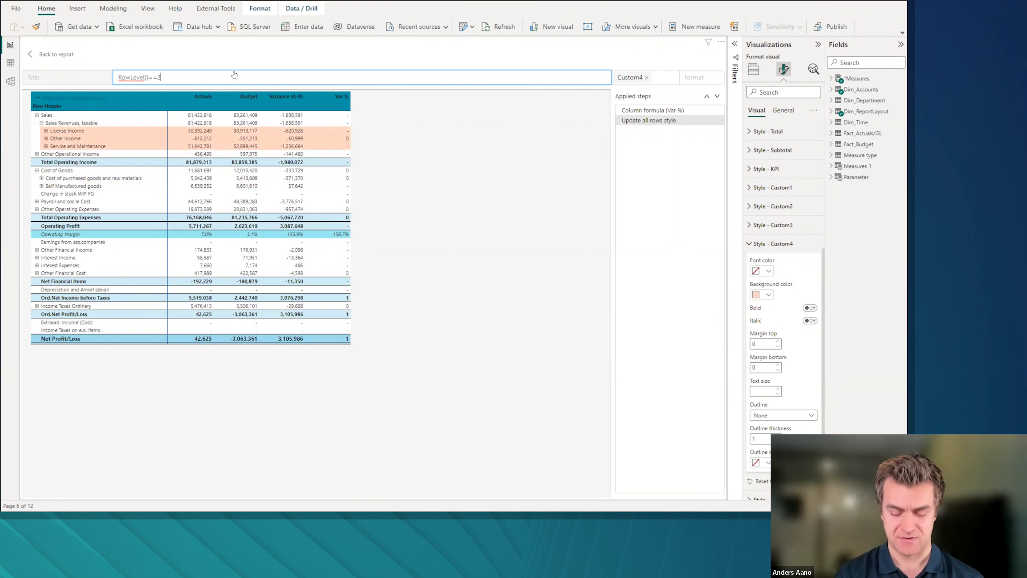
# Step: Set the all-rows style condition to RowLevel()==3, and expand the License Income and Self Manufactured goods rows
pyautogui.press('BackSpace')
pyautogui.write('3')
pyautogui.click(753, 69)
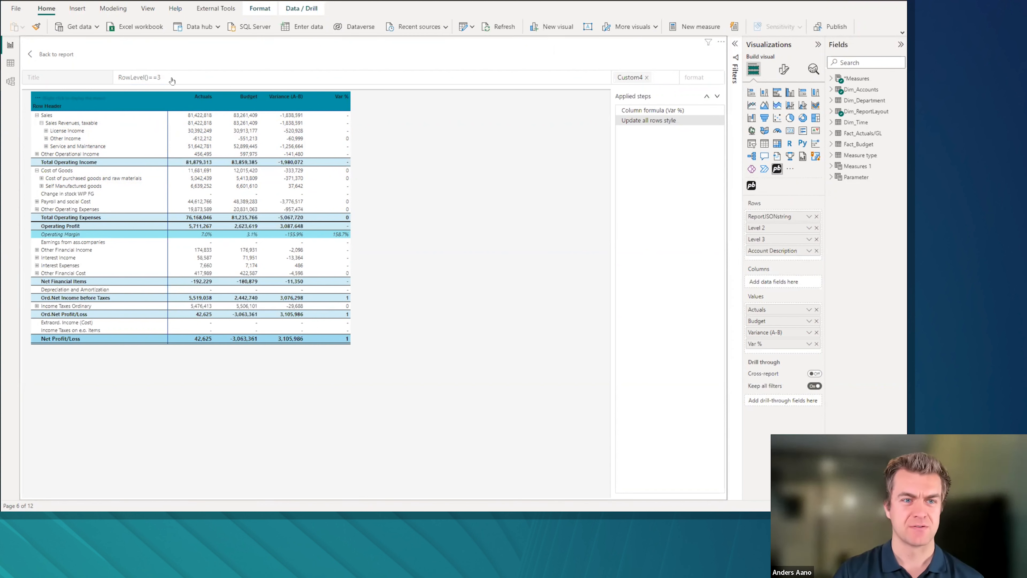
pyautogui.moveTo(164, 77); pyautogui.dragTo(101, 77)
pyautogui.click(46, 131)
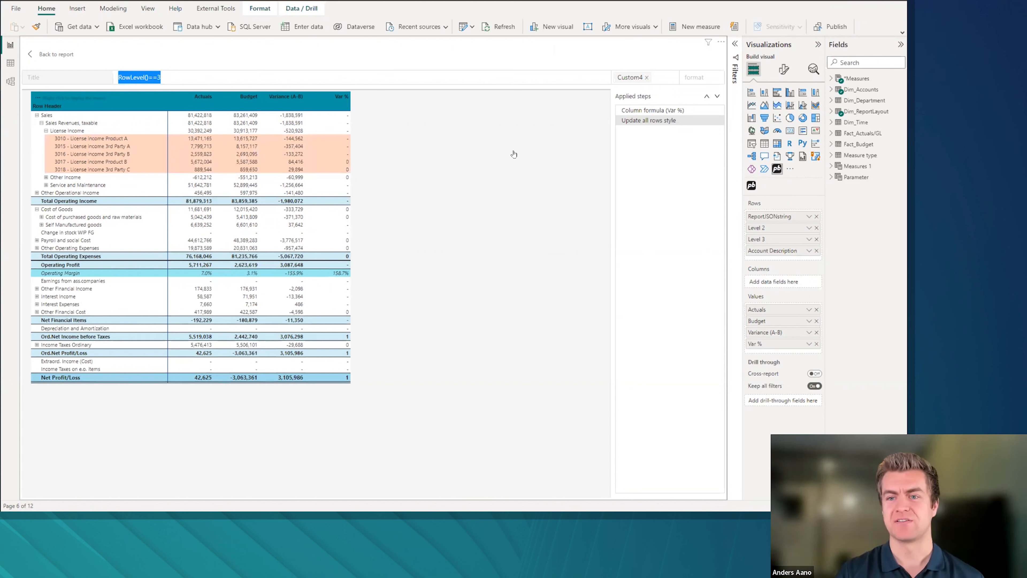
pyautogui.click(41, 225)
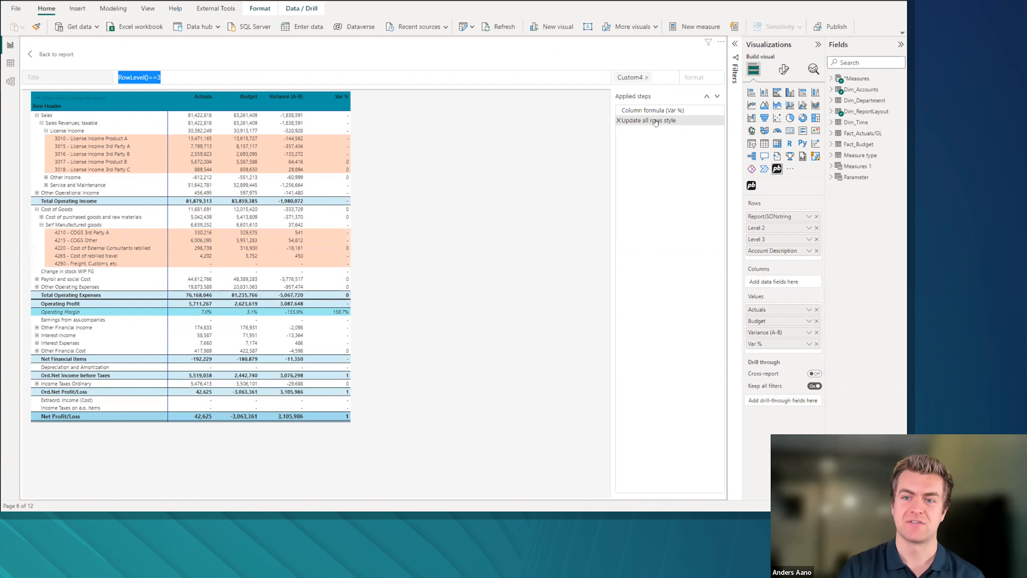
# Step: Add a second style update for all rows and assign it the Custom3 style
pyautogui.rightClick(57, 101)
pyautogui.click(81, 106)
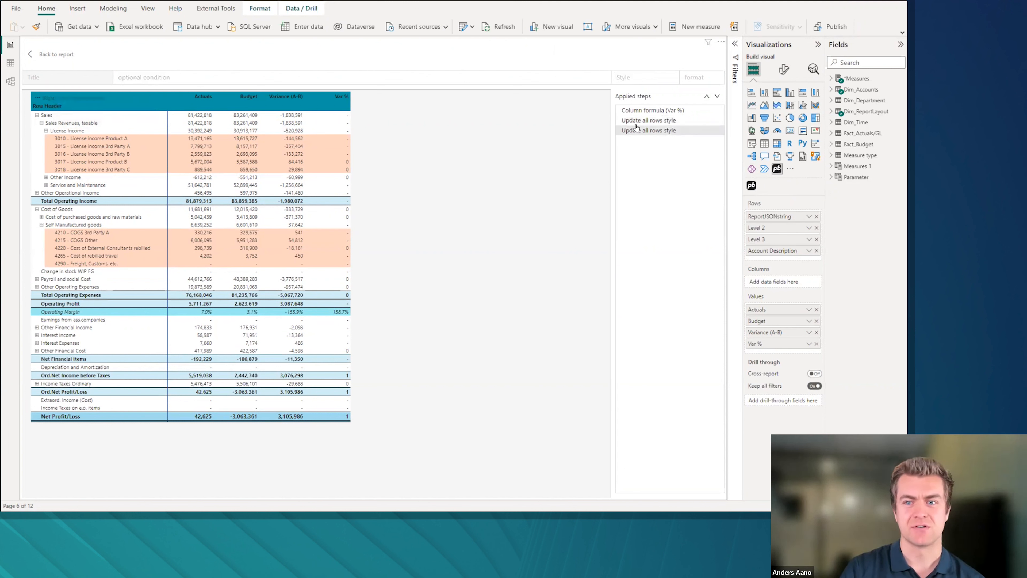
pyautogui.click(647, 78)
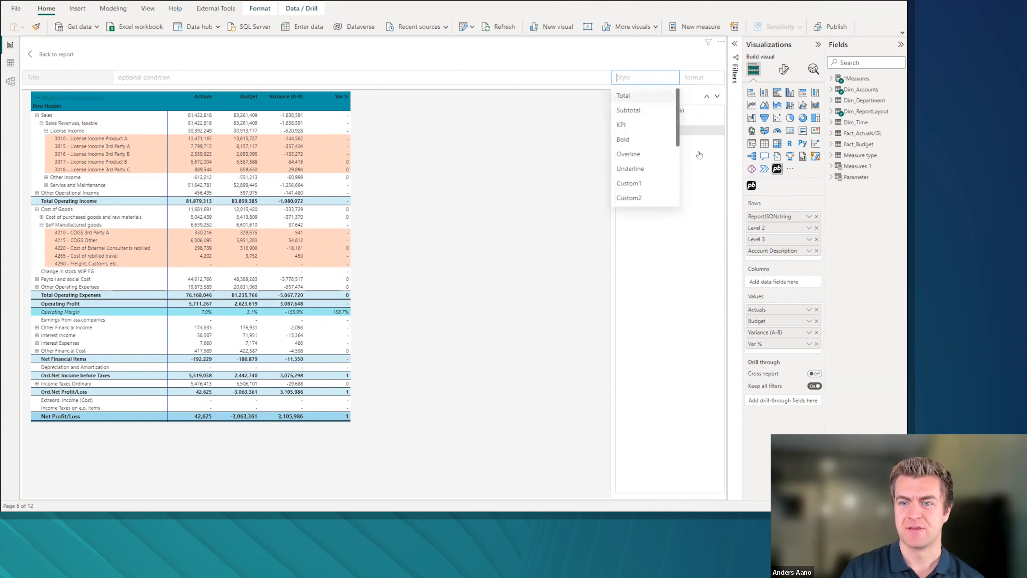
pyautogui.scroll(-1, 667, 191)
pyautogui.click(645, 167)
# Step: Turn on bold for the Custom3 style
pyautogui.click(784, 69)
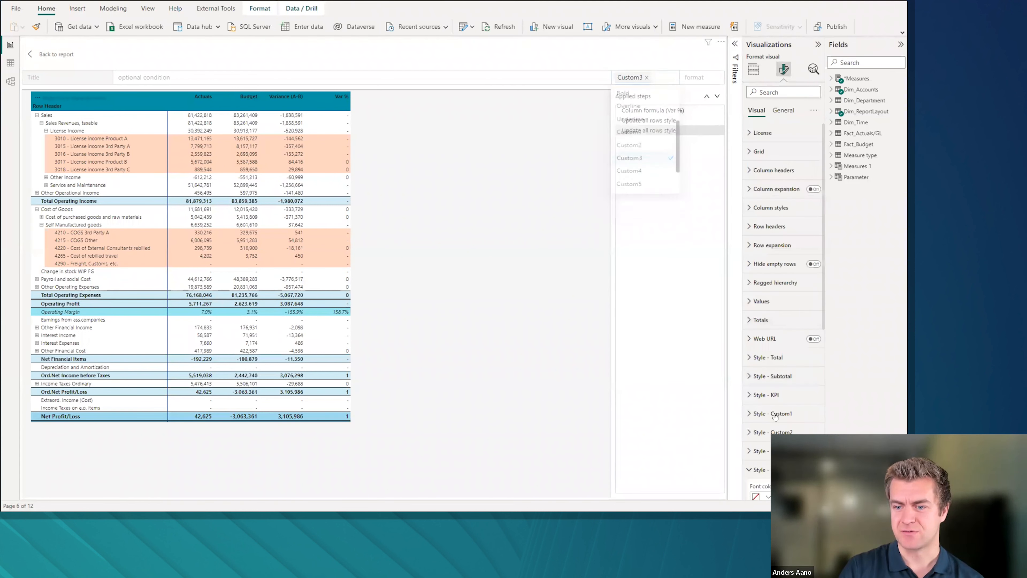
pyautogui.scroll(-4, 774, 417)
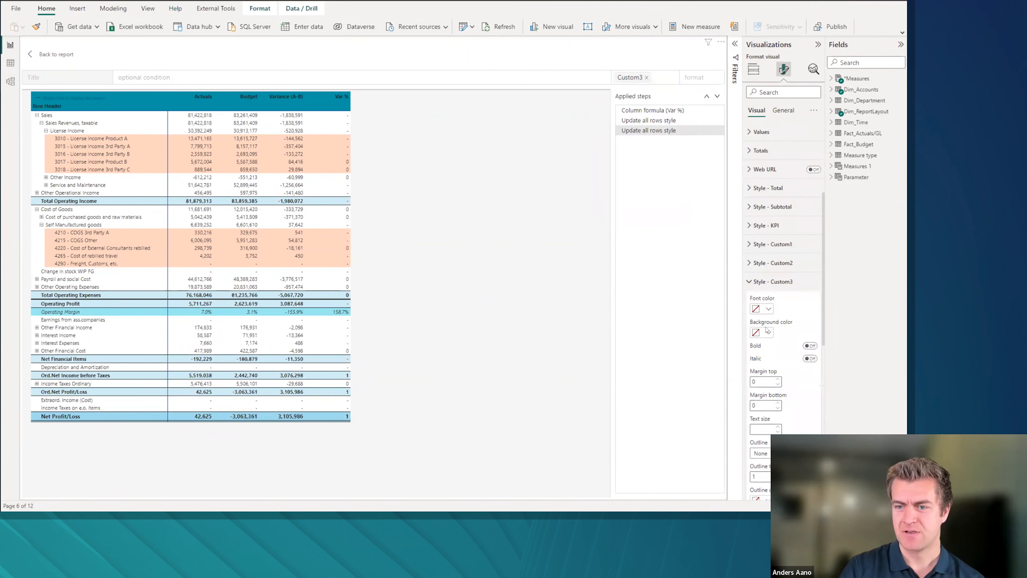
pyautogui.click(809, 346)
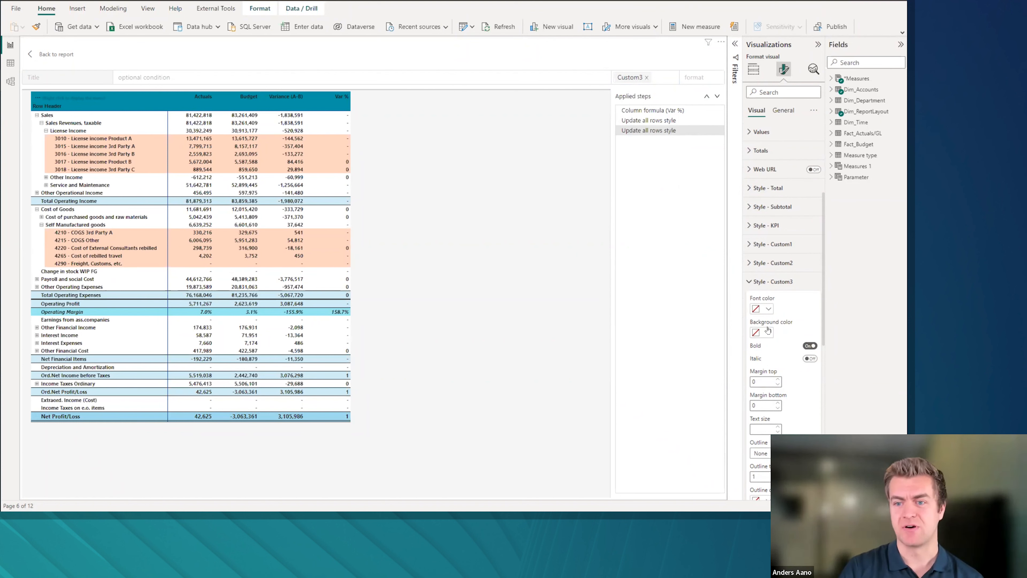
pyautogui.click(769, 309)
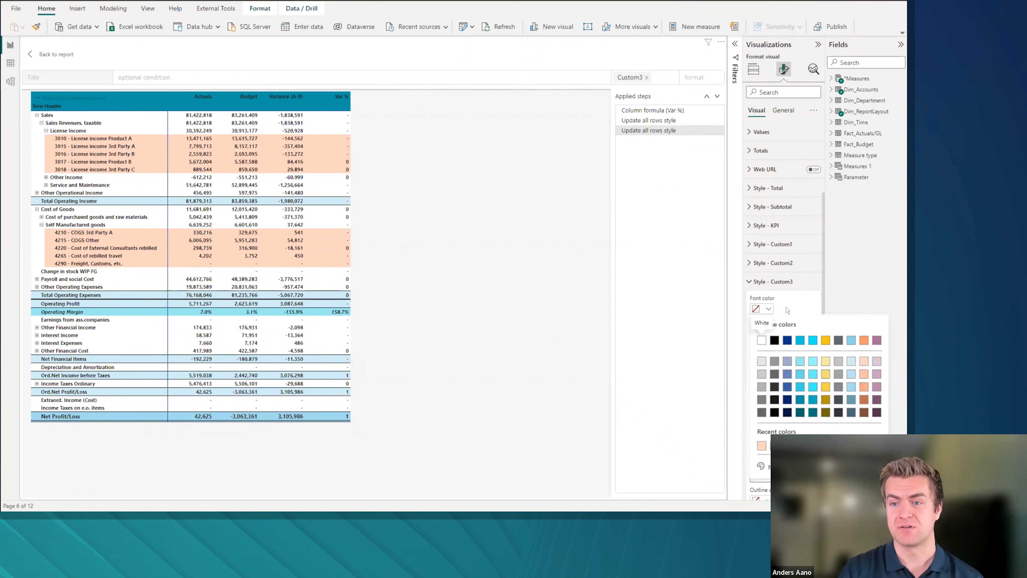
pyautogui.scroll(-3, 786, 310)
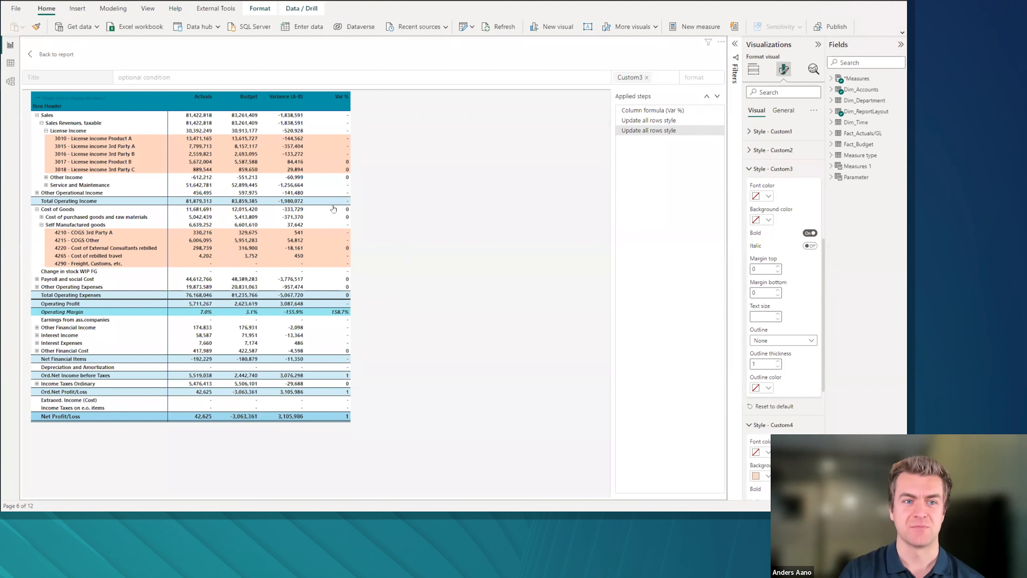
# Step: Set the condition of the second all-rows style update to RowLevel()==2
pyautogui.click(218, 80)
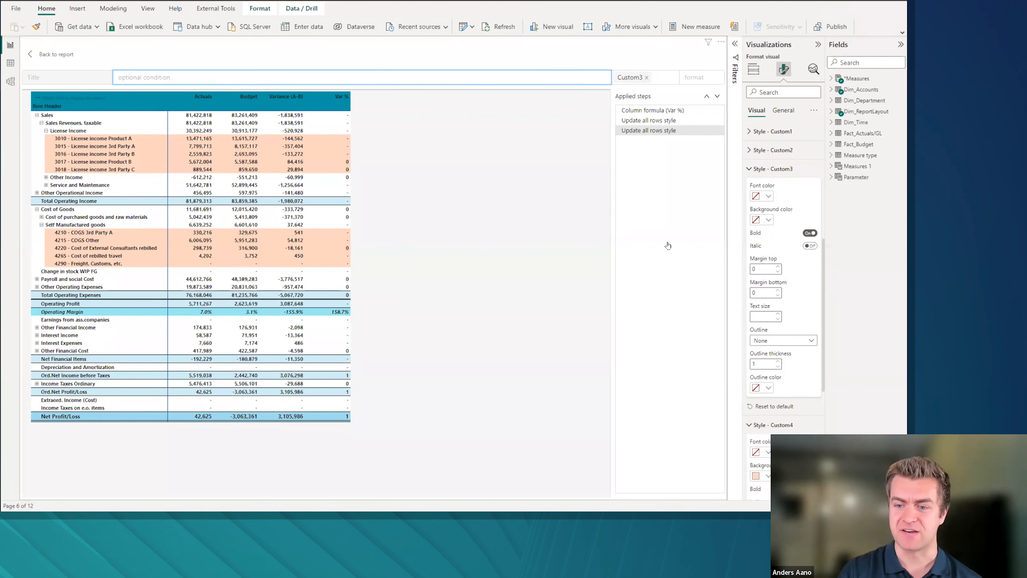
pyautogui.write('RowLe')
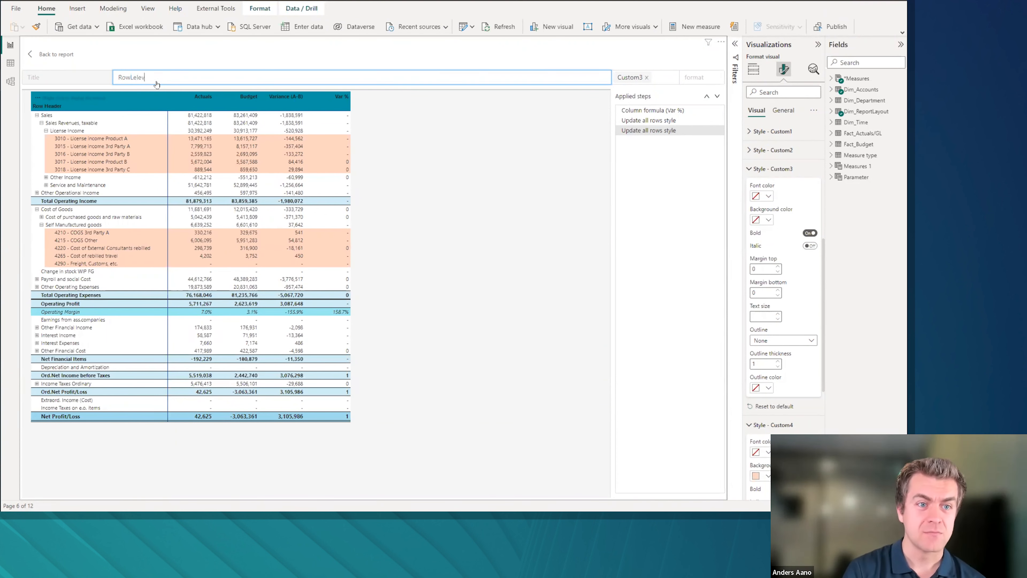
pyautogui.write('vel()==2')
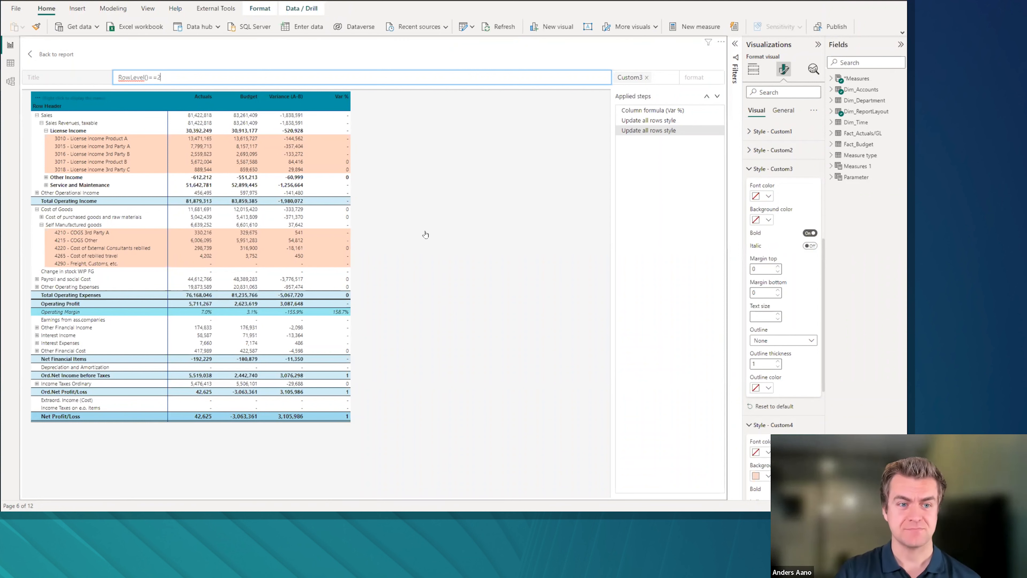
# Step: Return to the report and view the formatted matrix on the Cells page
pyautogui.click(44, 54)
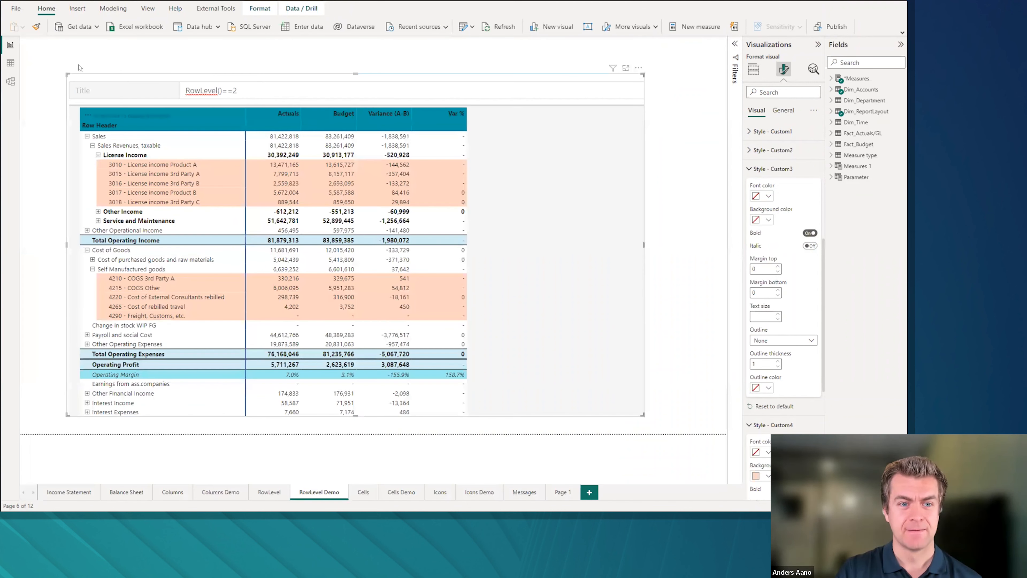
pyautogui.click(363, 492)
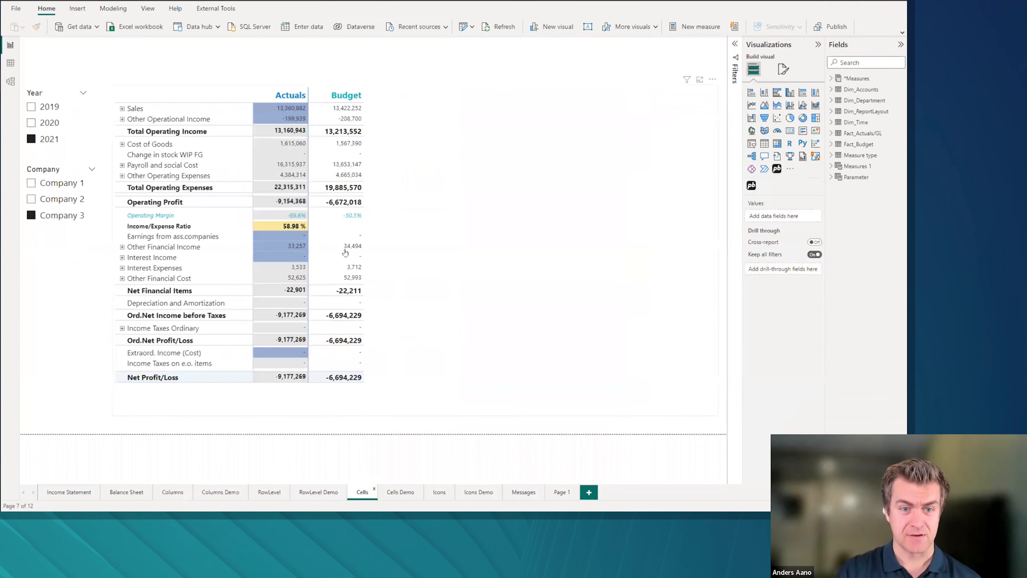
pyautogui.click(422, 229)
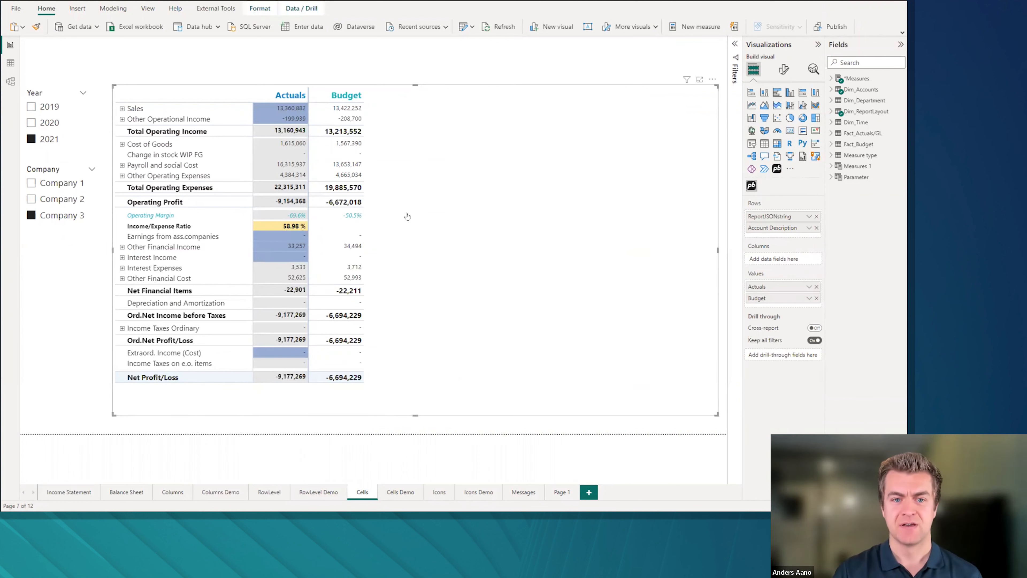
# Step: Open the matrix on the Cells Demo page for editing and remove all its applied steps
pyautogui.click(401, 492)
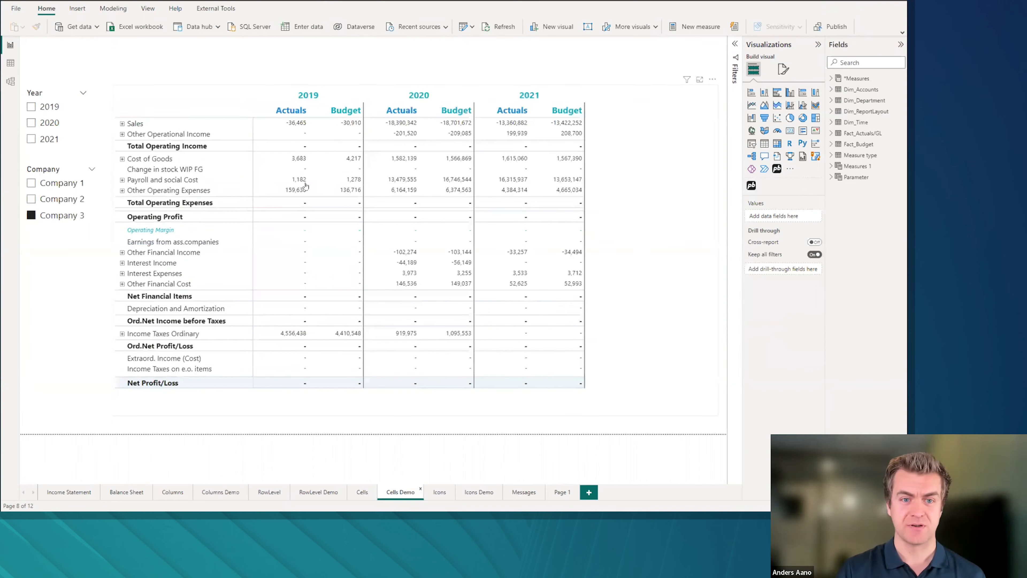
pyautogui.click(712, 79)
pyautogui.click(713, 79)
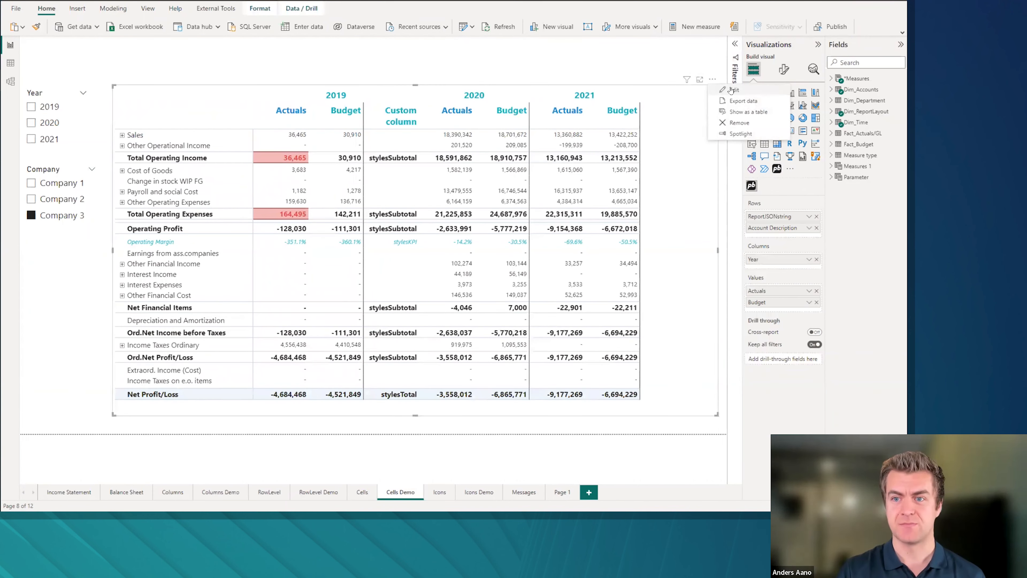
pyautogui.click(734, 89)
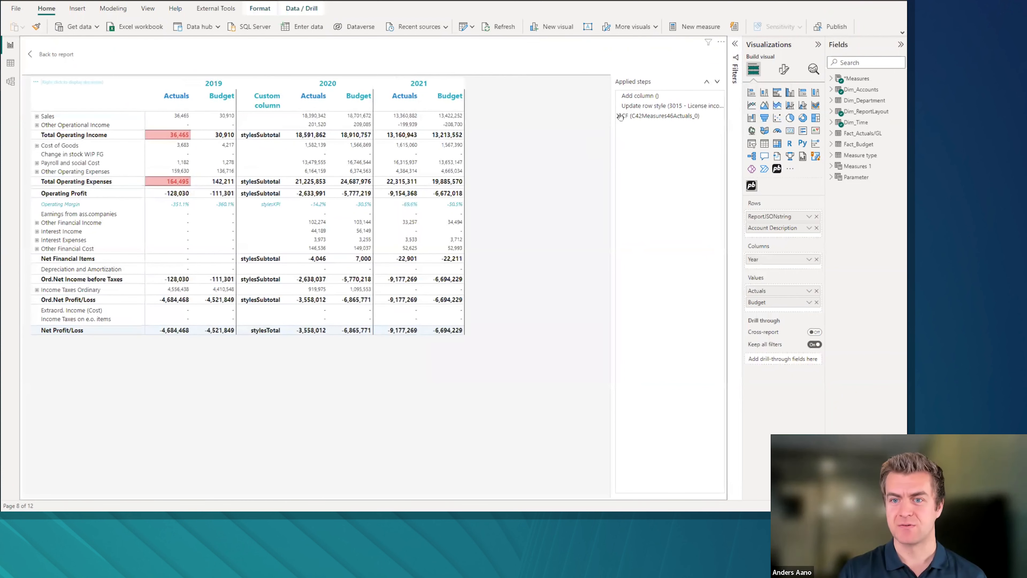
pyautogui.click(618, 106)
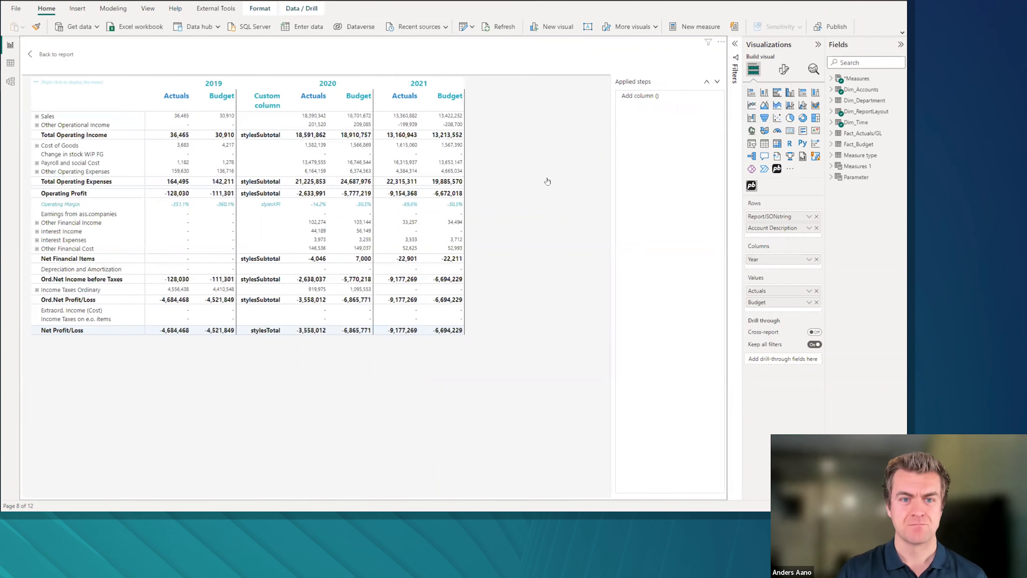
pyautogui.click(619, 96)
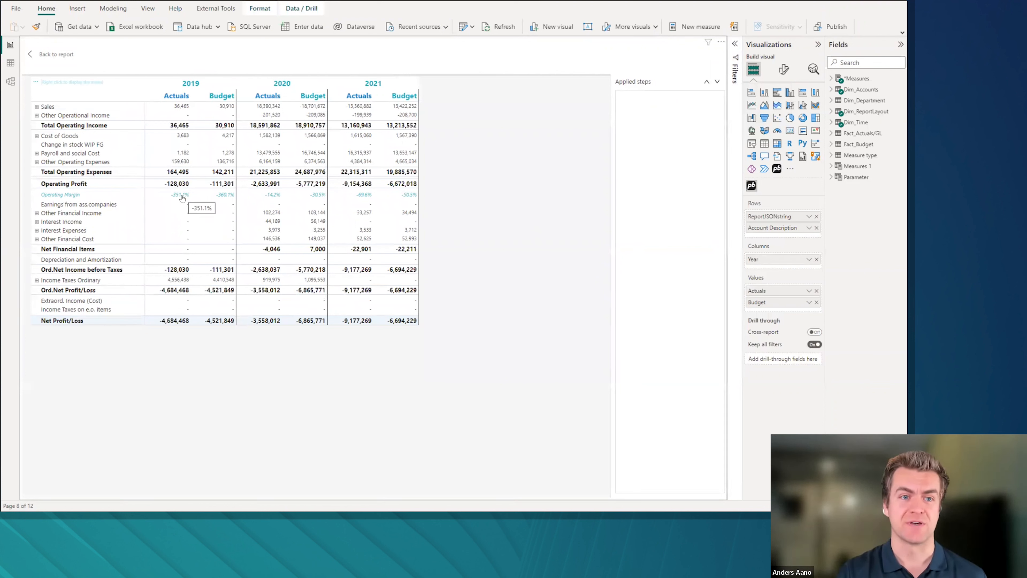
# Step: Add conditional formatting to the Actuals column and set its value comparison to unimportant
pyautogui.rightClick(175, 100)
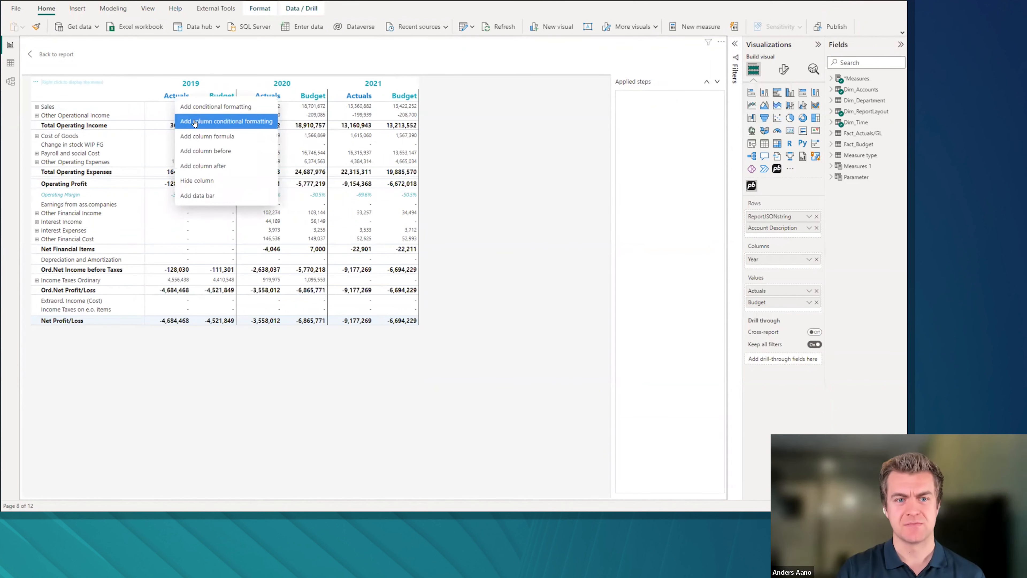
pyautogui.click(198, 106)
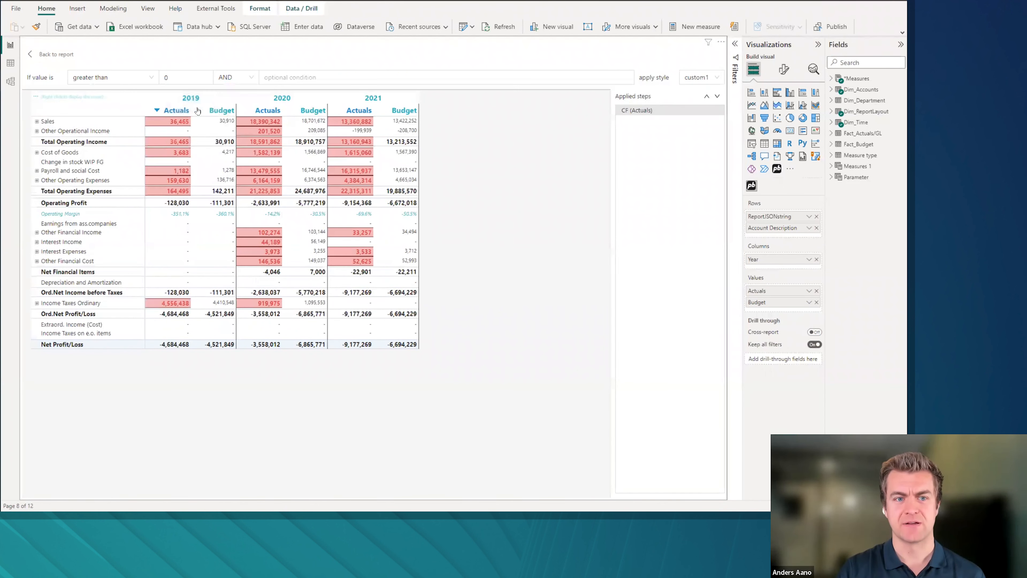
pyautogui.click(147, 78)
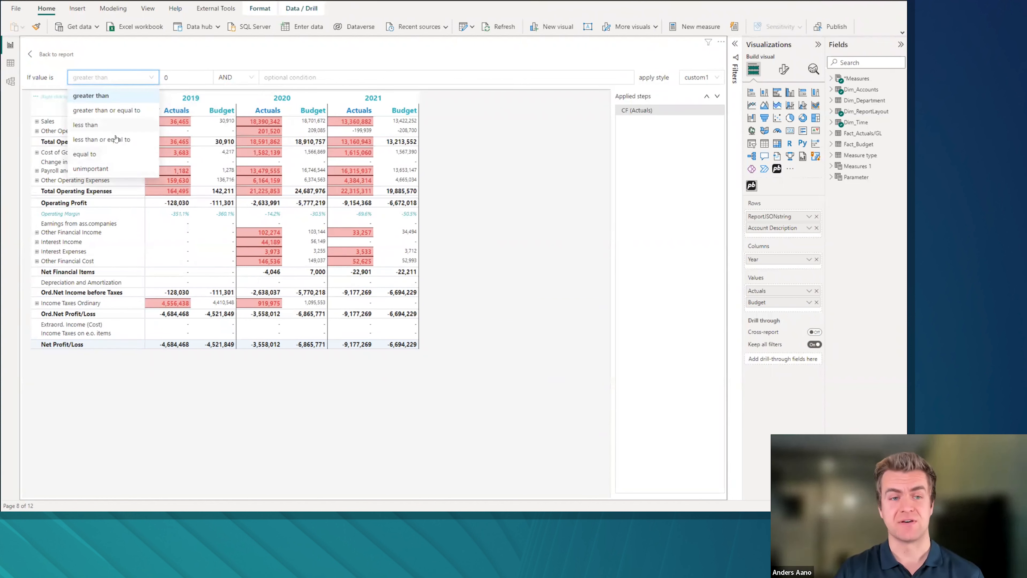
pyautogui.click(107, 168)
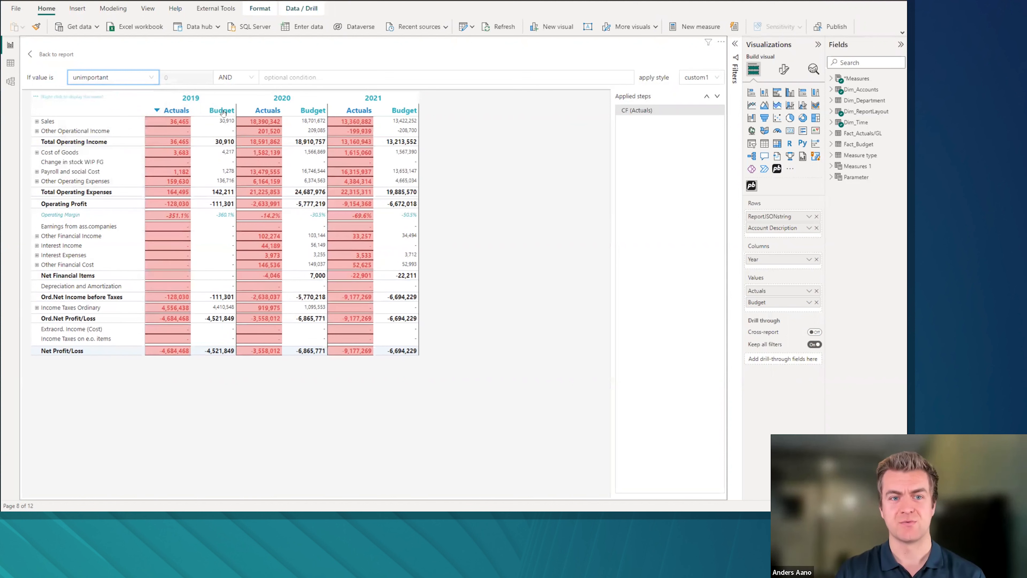
# Step: Set the optional condition of the Actuals formatting to RowHeader() == "Operating Margin"
pyautogui.click(306, 78)
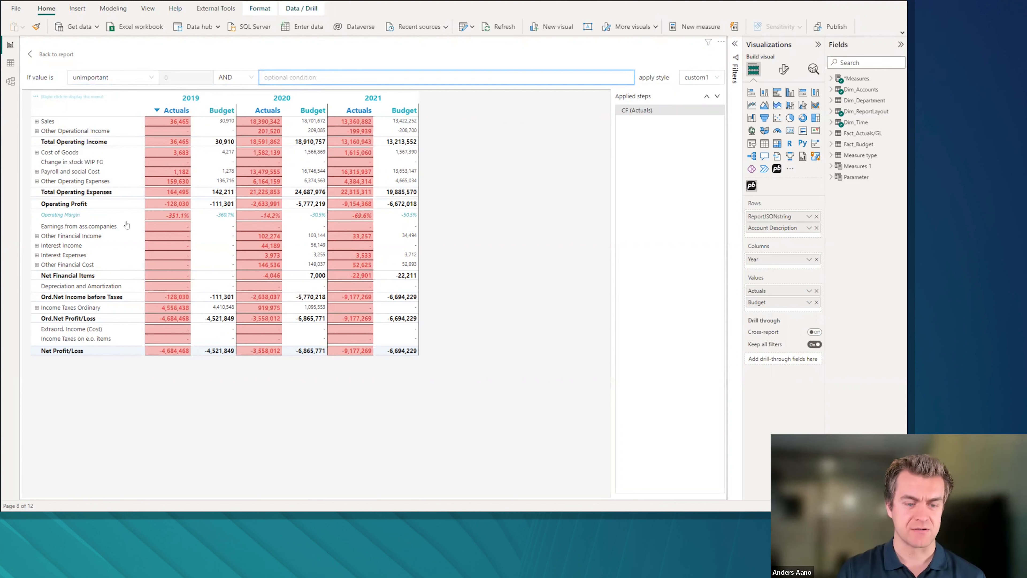
pyautogui.write('RowHeader() == "')
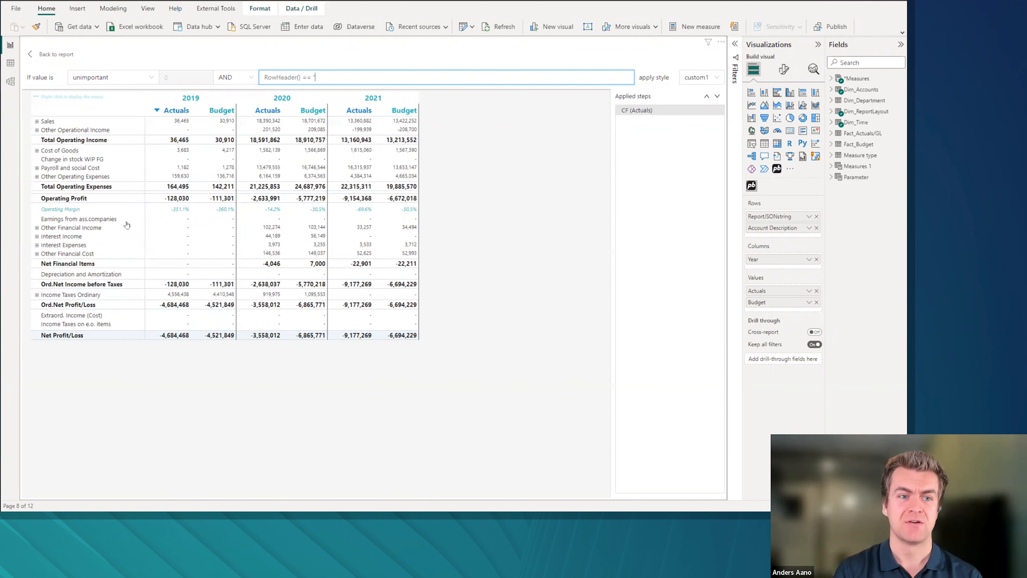
pyautogui.write('Op')
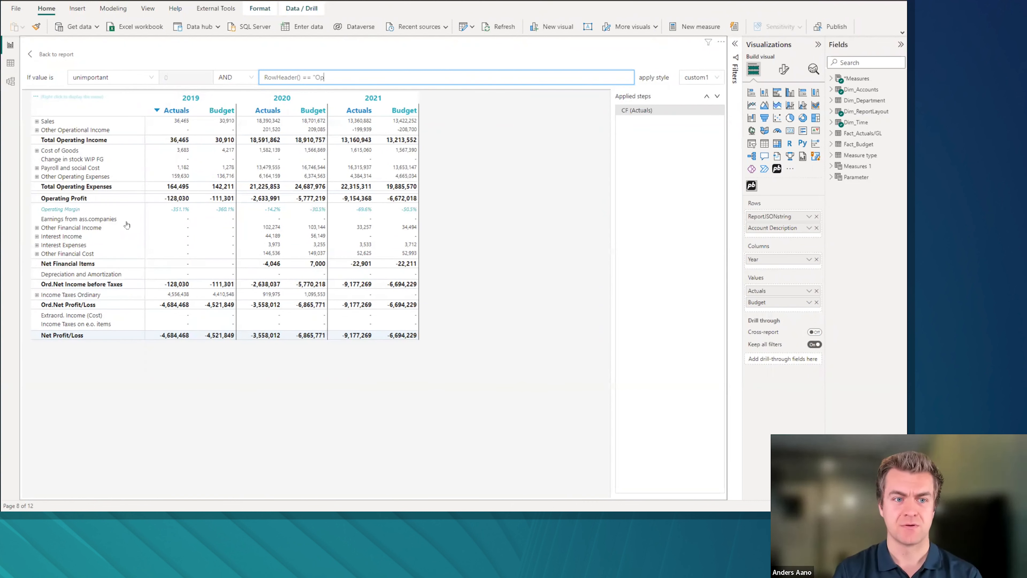
pyautogui.write('erating Margin"')
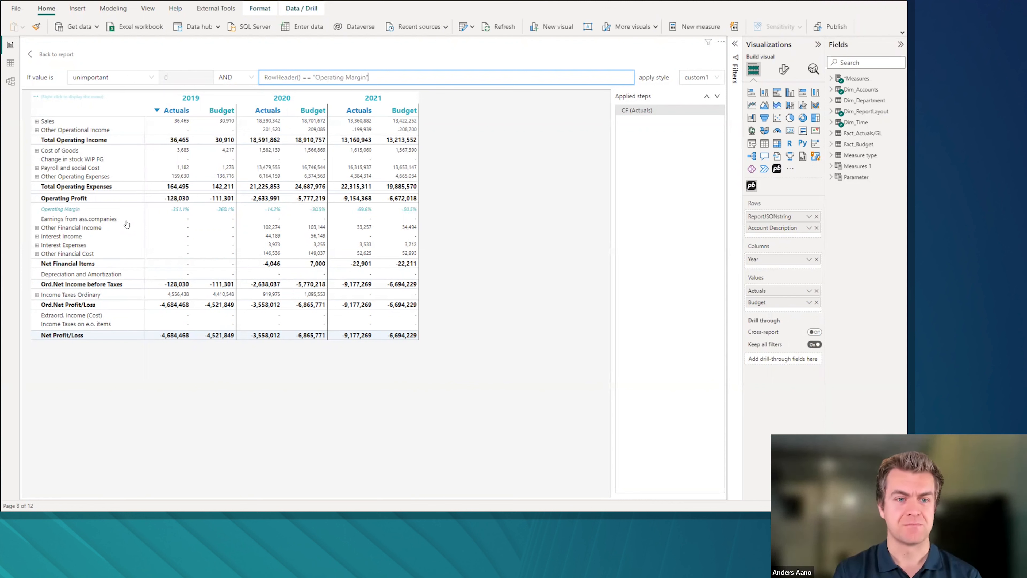
pyautogui.press('Return')
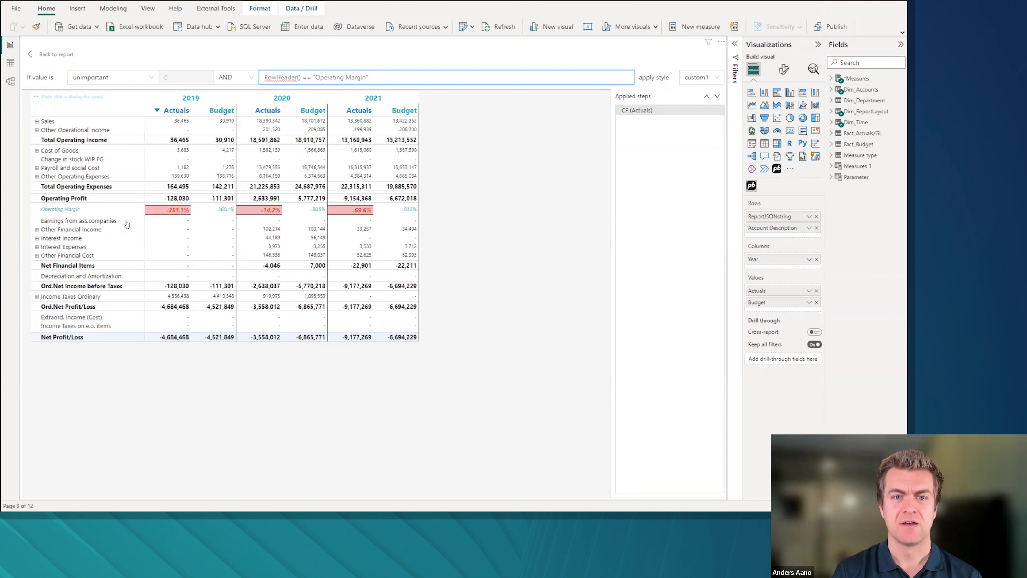
# Step: Try the lowercase spelling "Operating margin" in the Actuals formatting condition and restore it to "Operating Margin"
pyautogui.moveTo(365, 79); pyautogui.dragTo(316, 79)
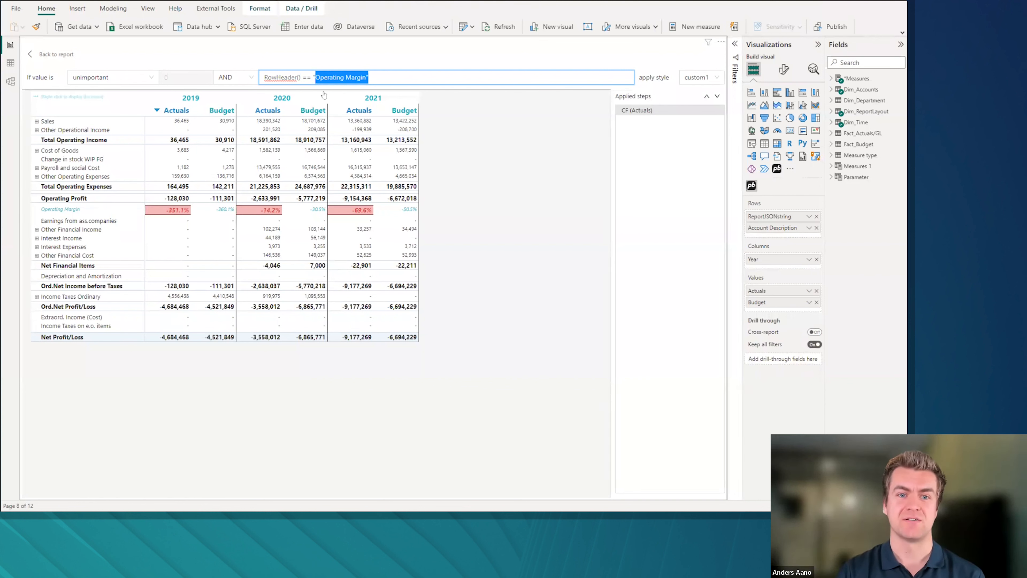
pyautogui.click(348, 79)
pyautogui.press('BackSpace')
pyautogui.write('m')
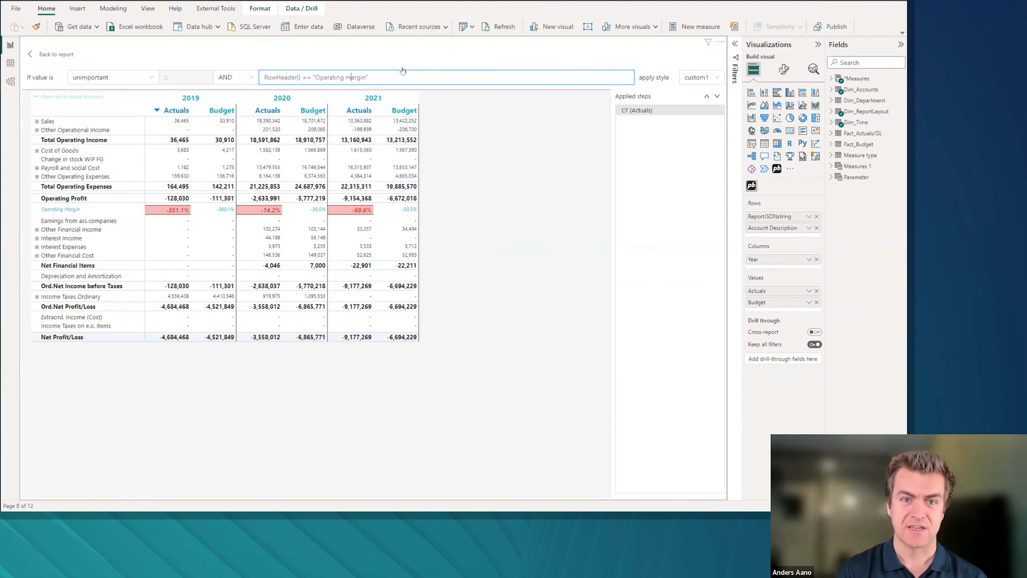
pyautogui.press('BackSpace')
pyautogui.write('M')
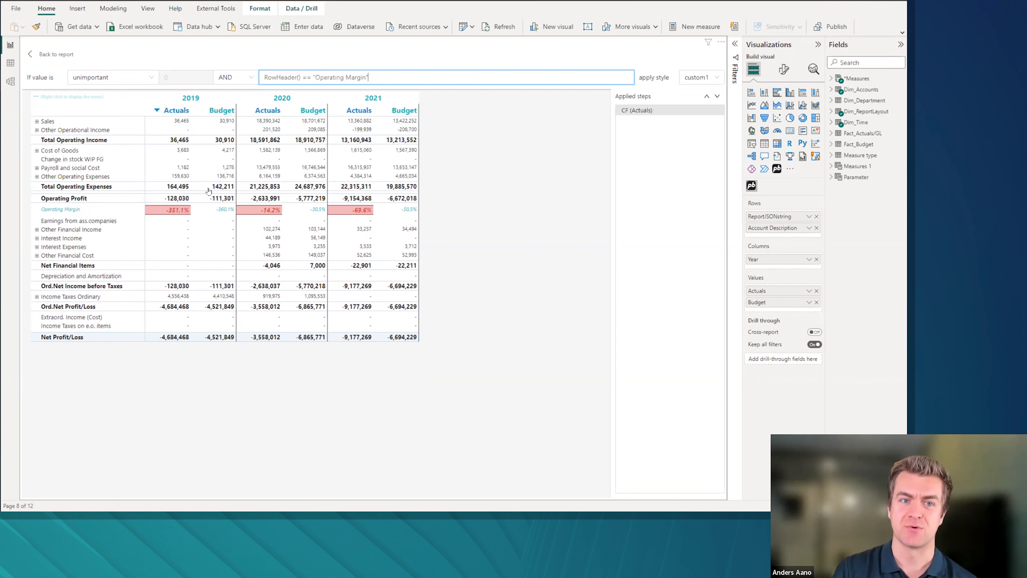
# Step: Try the value comparison greater than 0 for the Actuals formatting and set it to less than 0
pyautogui.click(149, 78)
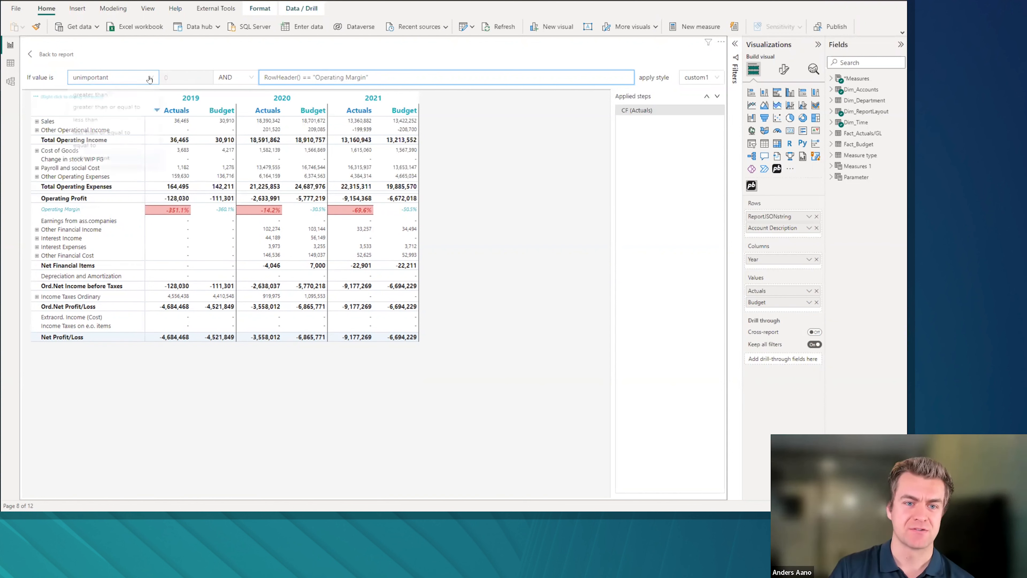
pyautogui.click(131, 80)
pyautogui.click(109, 95)
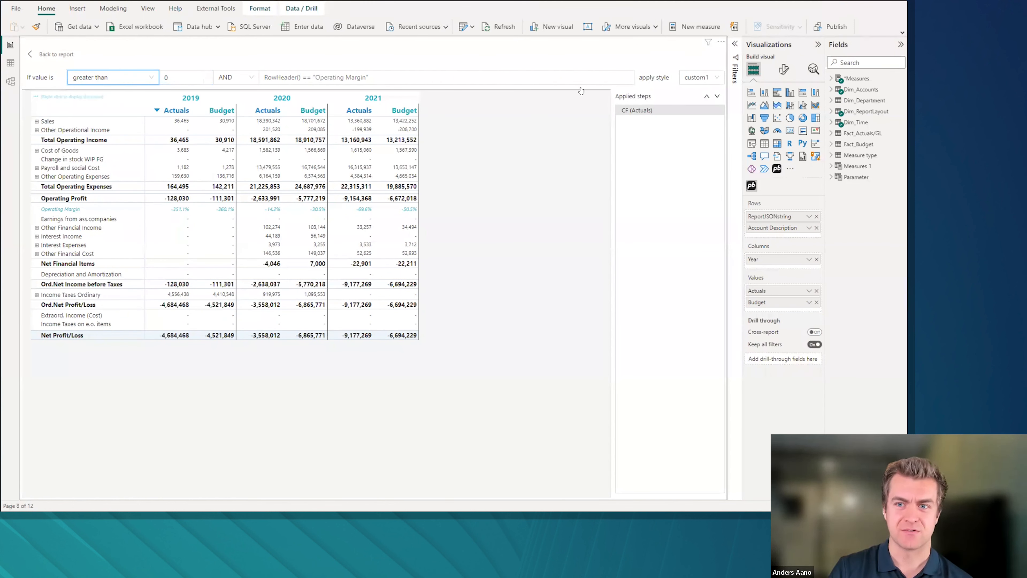
pyautogui.click(137, 81)
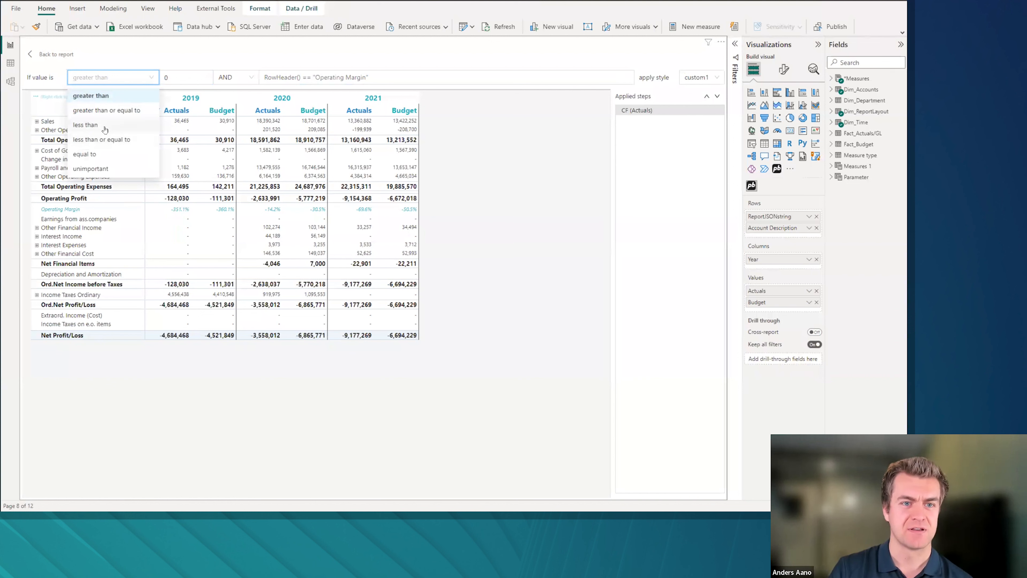
pyautogui.click(110, 129)
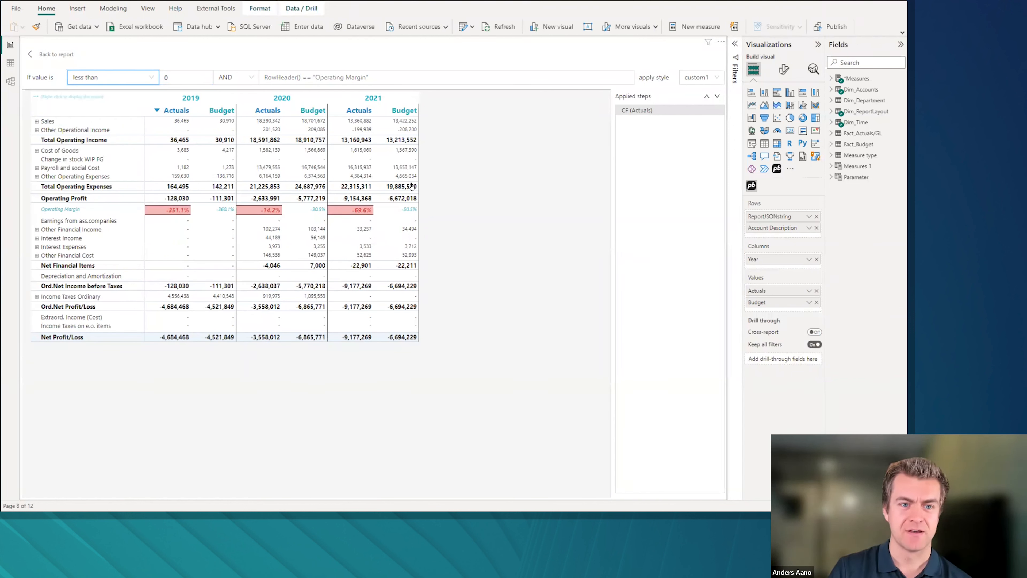
# Step: Replace the optional condition of the Actuals formatting with Row().style == "stylesSubtotal"
pyautogui.moveTo(394, 76); pyautogui.dragTo(264, 77)
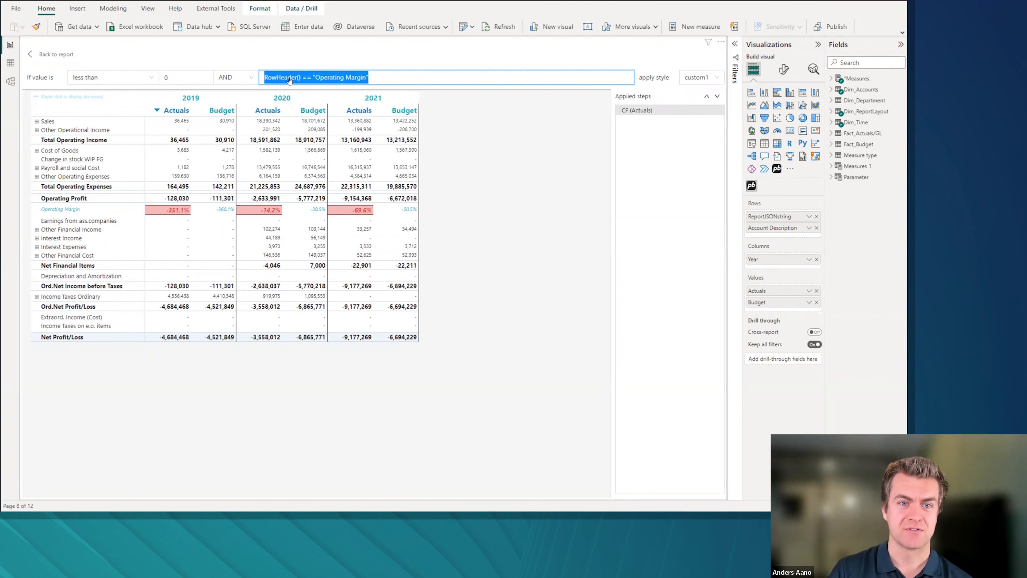
pyautogui.press('BackSpace')
pyautogui.write('Row().style =')
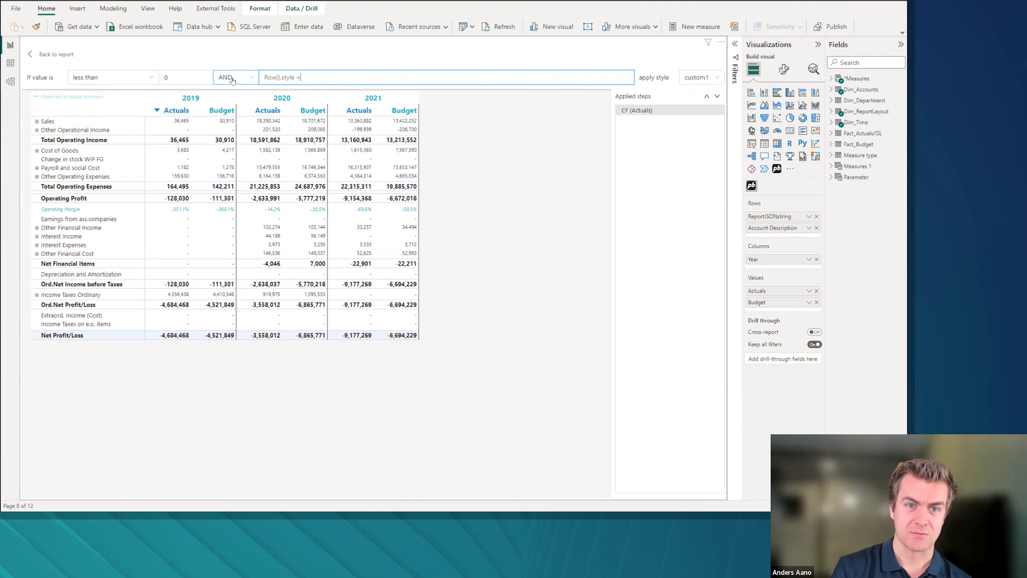
pyautogui.write('= "st')
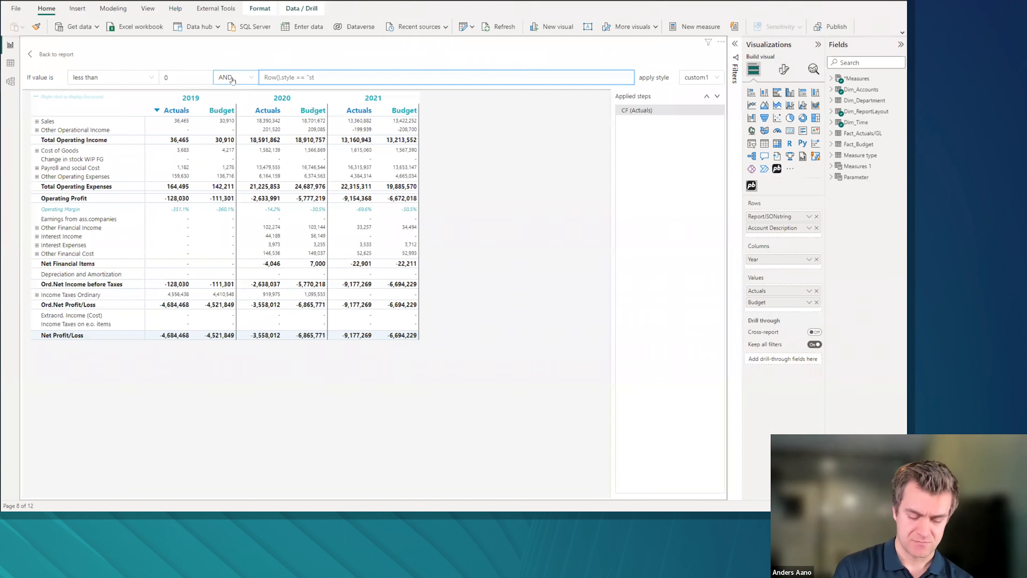
pyautogui.write('ylesSubtotal"')
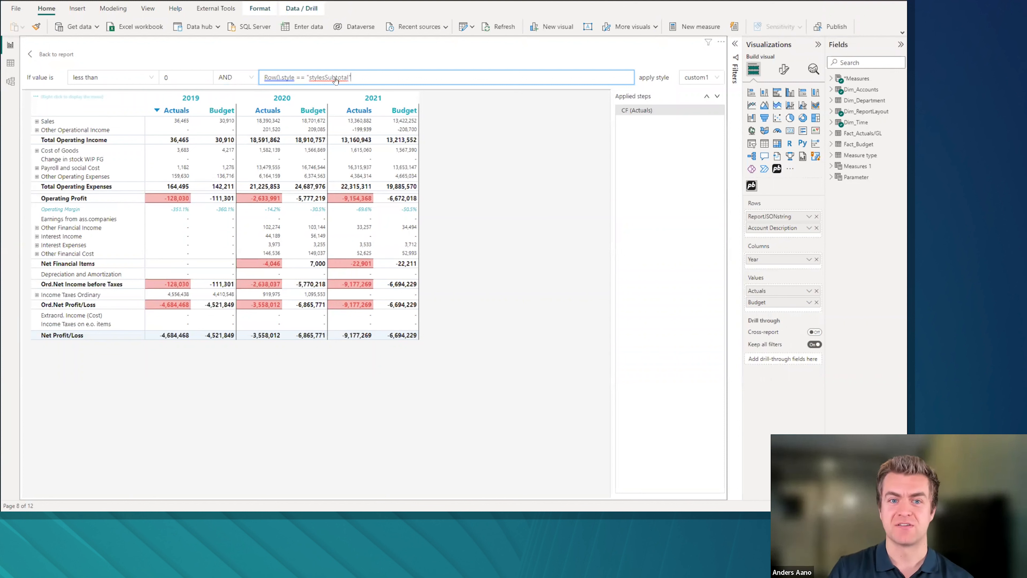
# Step: Update the row style of the Payroll and social Cost row to Subtotal
pyautogui.rightClick(67, 170)
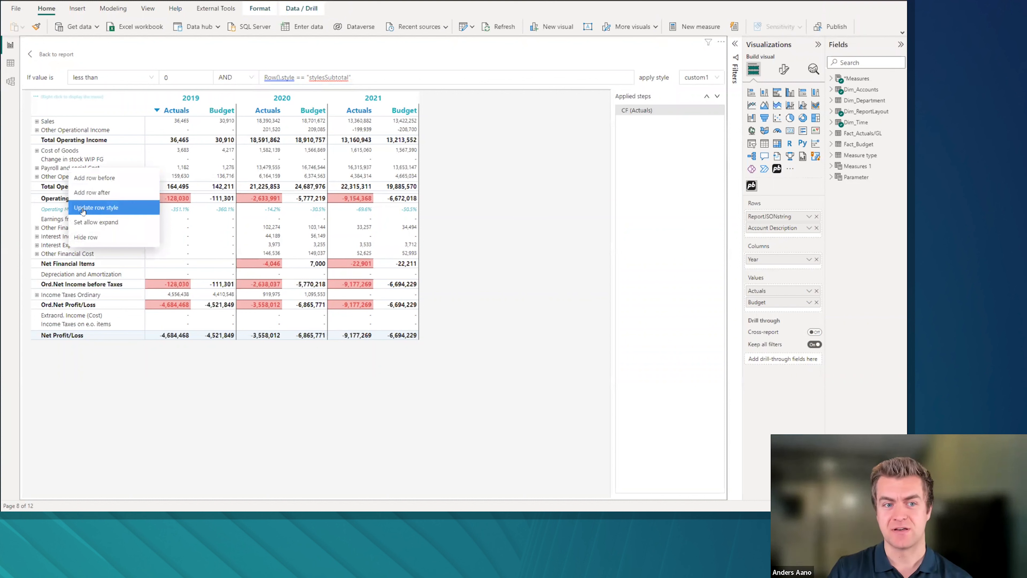
pyautogui.click(120, 212)
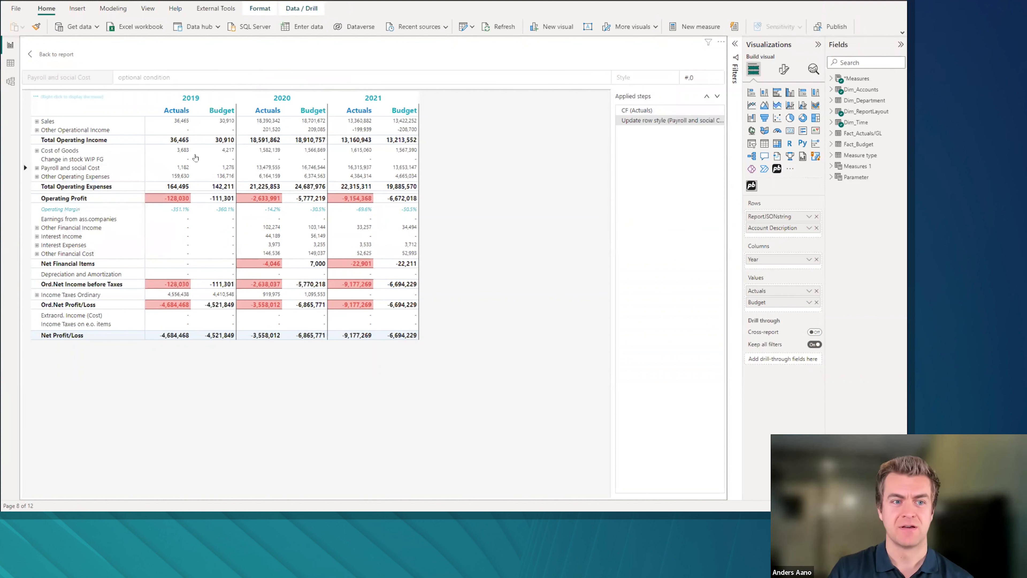
pyautogui.click(659, 76)
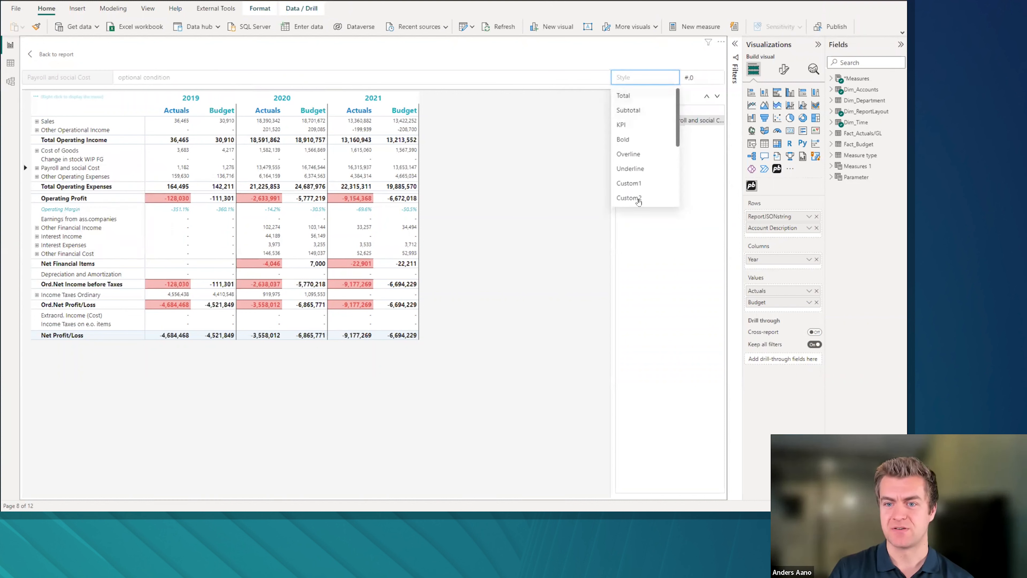
pyautogui.click(636, 110)
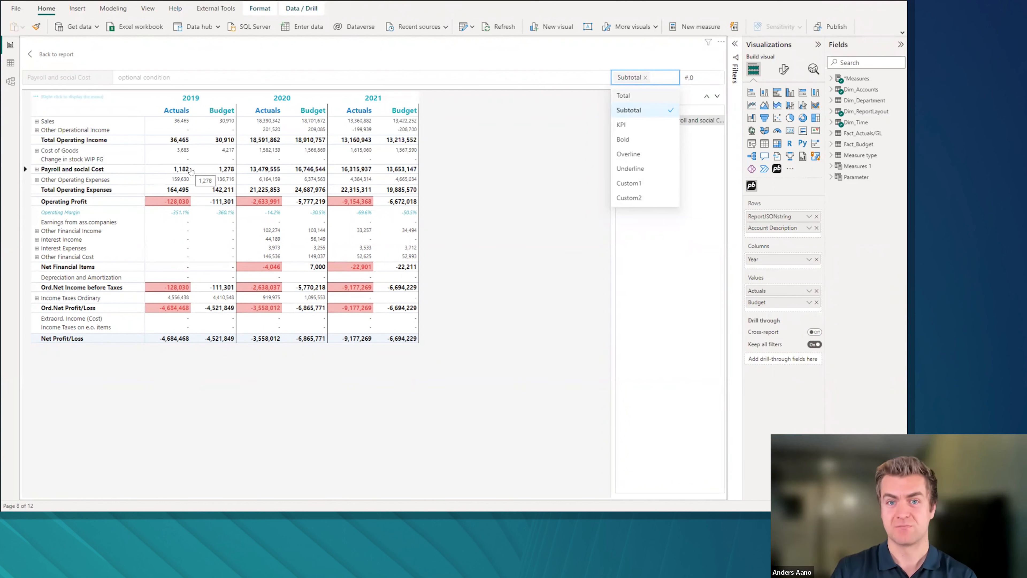
pyautogui.click(518, 184)
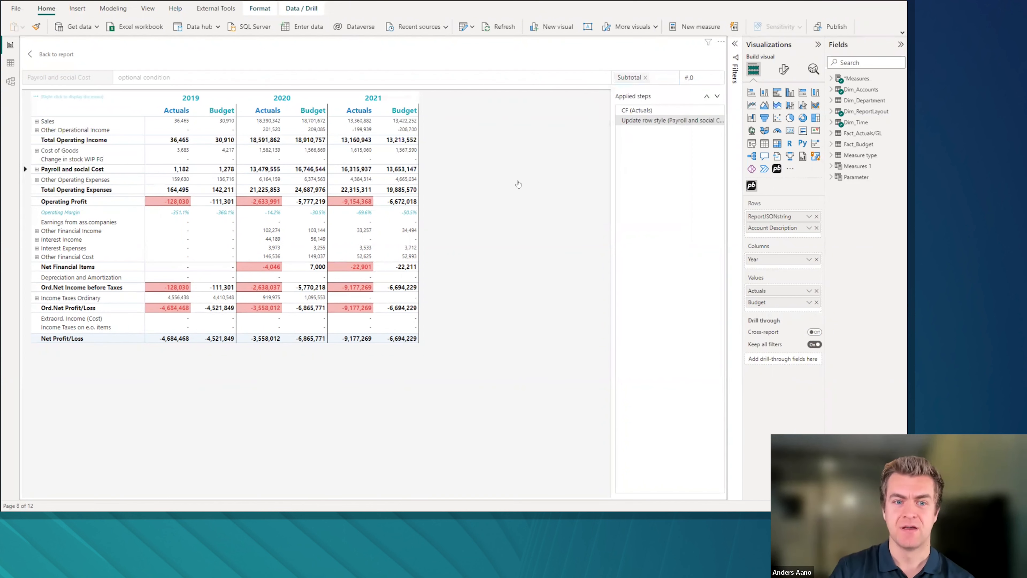
# Step: Review the Actuals formatting step and move the Payroll and social Cost row style step ahead of it
pyautogui.click(651, 112)
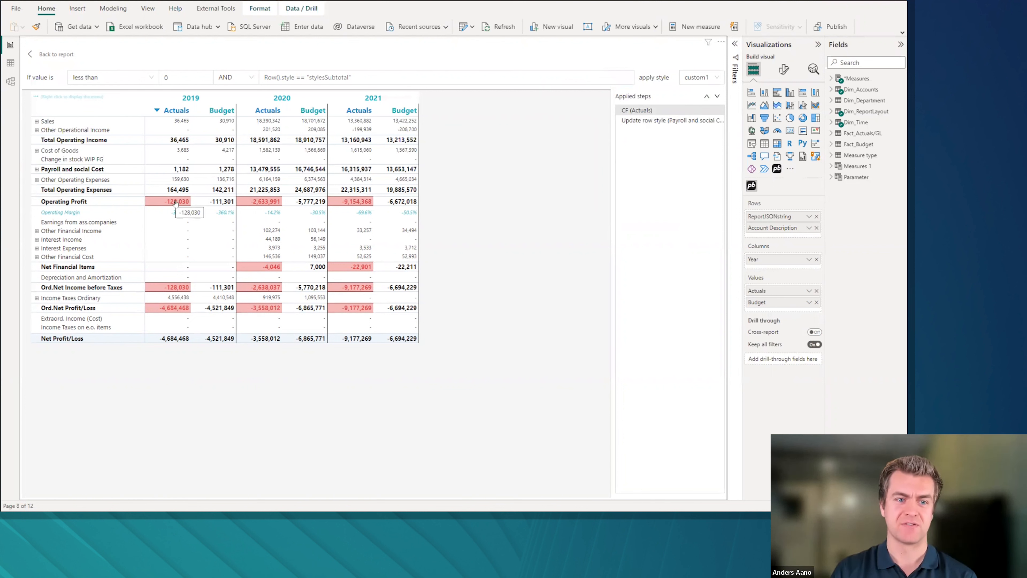
pyautogui.click(649, 122)
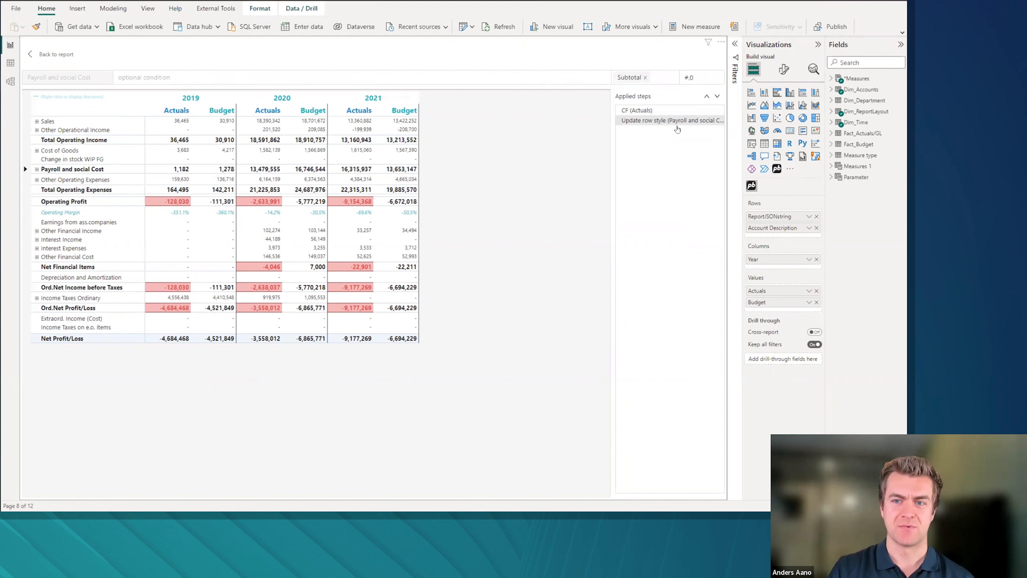
pyautogui.click(707, 98)
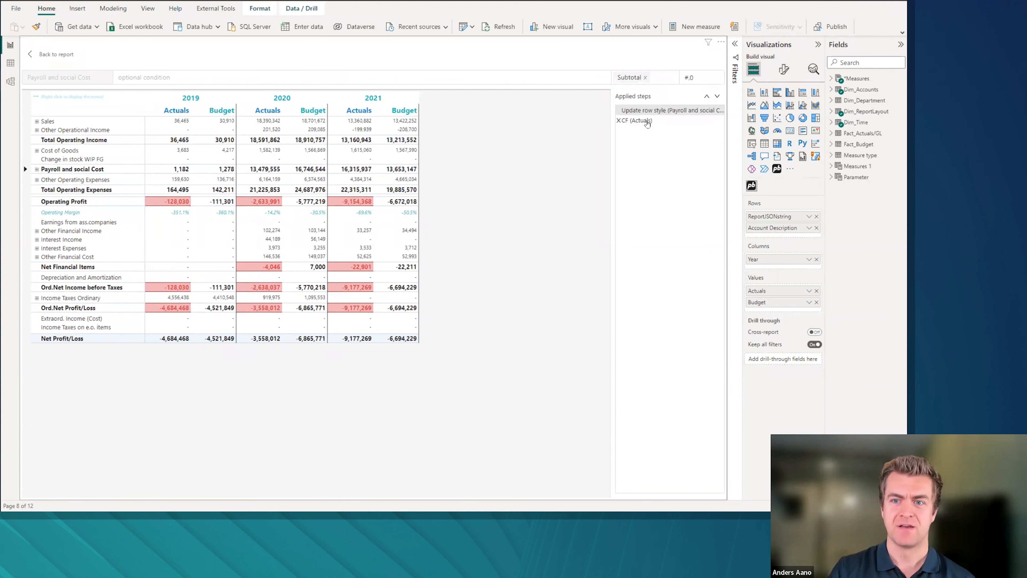
# Step: Set the value comparison of the CF (Actuals) step to unimportant
pyautogui.click(647, 122)
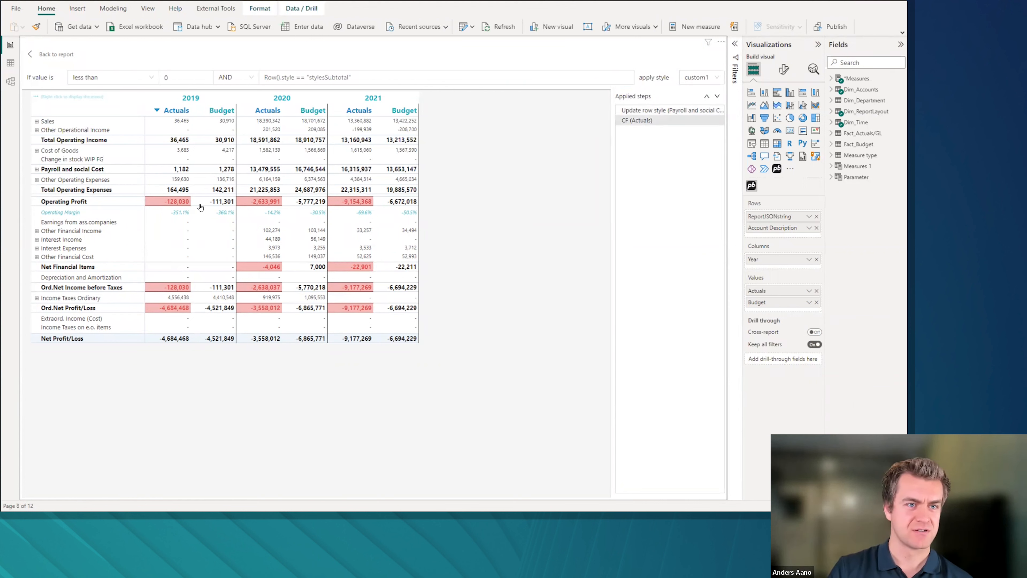
pyautogui.click(151, 80)
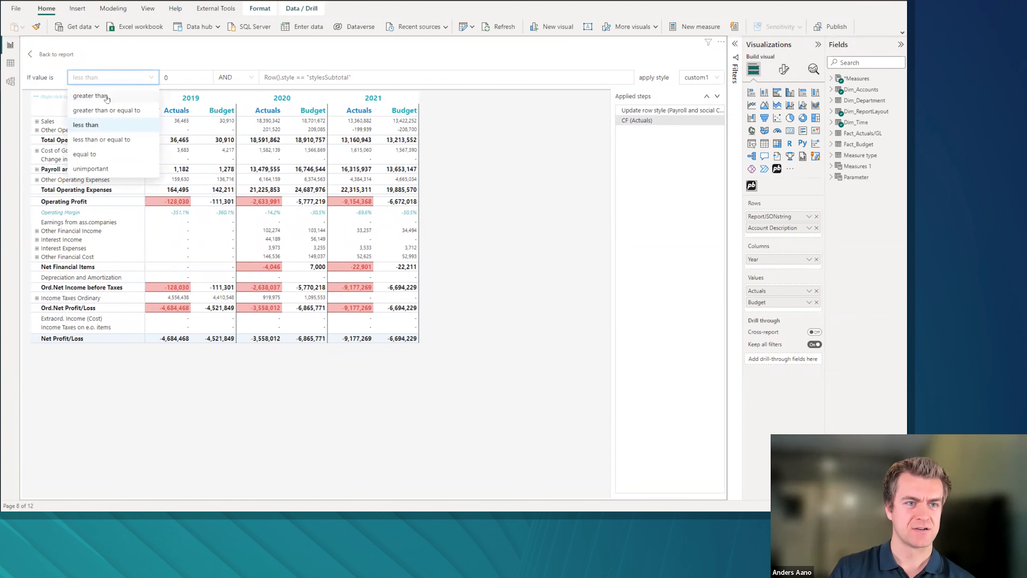
pyautogui.click(90, 168)
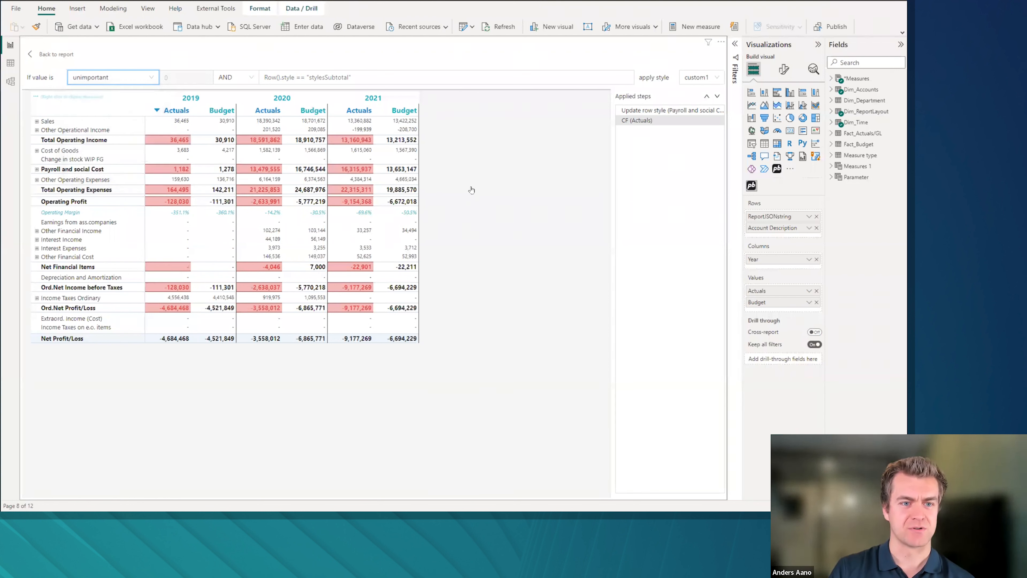
# Step: Move the CF (Actuals) step before the row style step and back after it, and remove the row style step
pyautogui.click(707, 98)
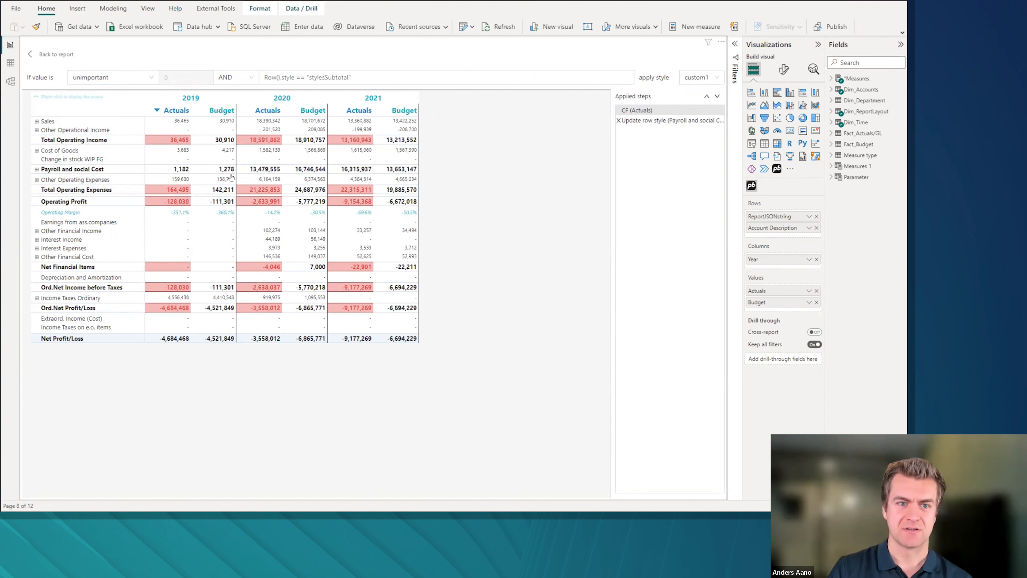
pyautogui.click(648, 122)
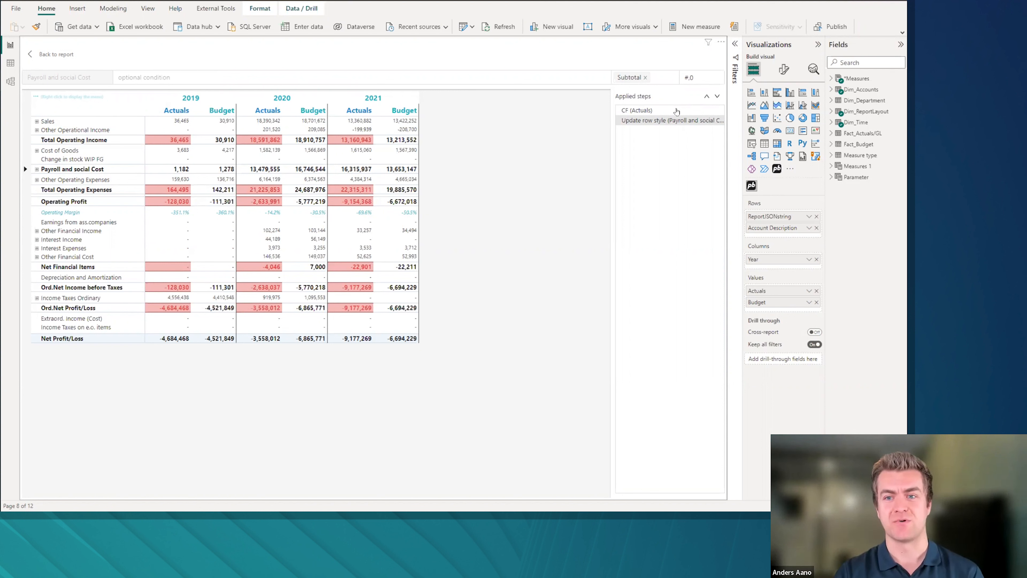
pyautogui.click(708, 99)
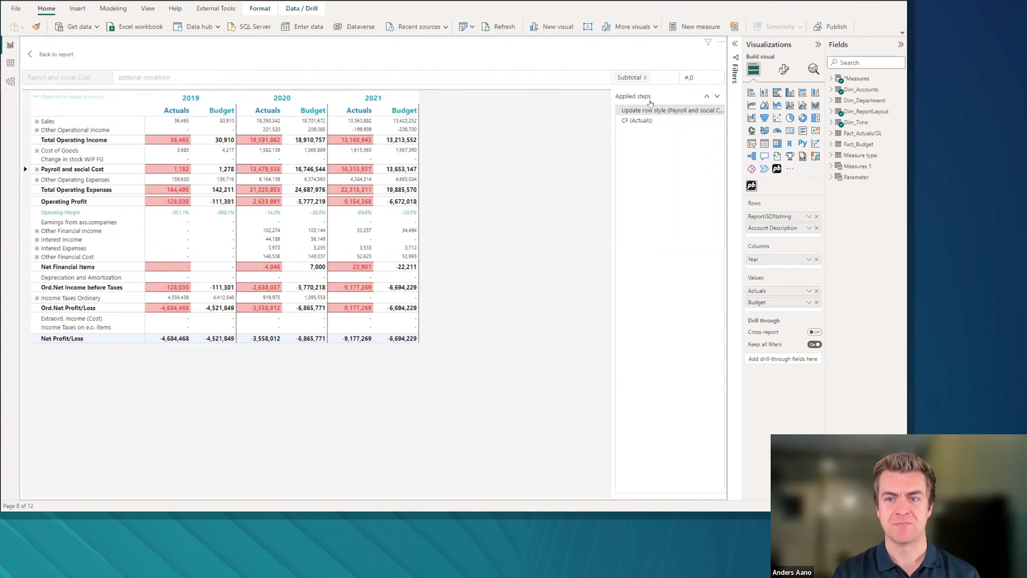
pyautogui.click(619, 110)
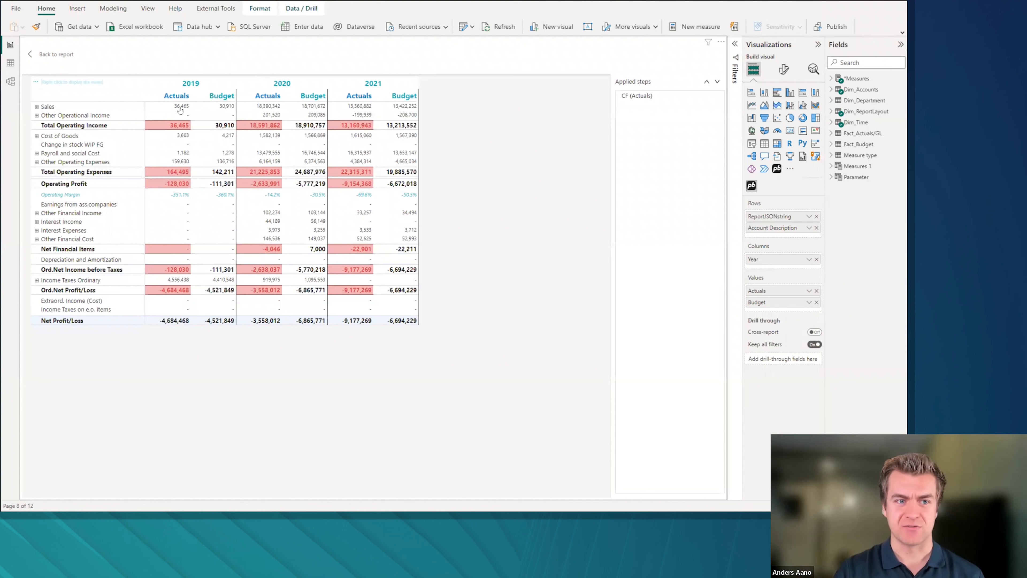
# Step: Add a column named Style after the 2021 Budget column with the formula Row().style
pyautogui.rightClick(407, 100)
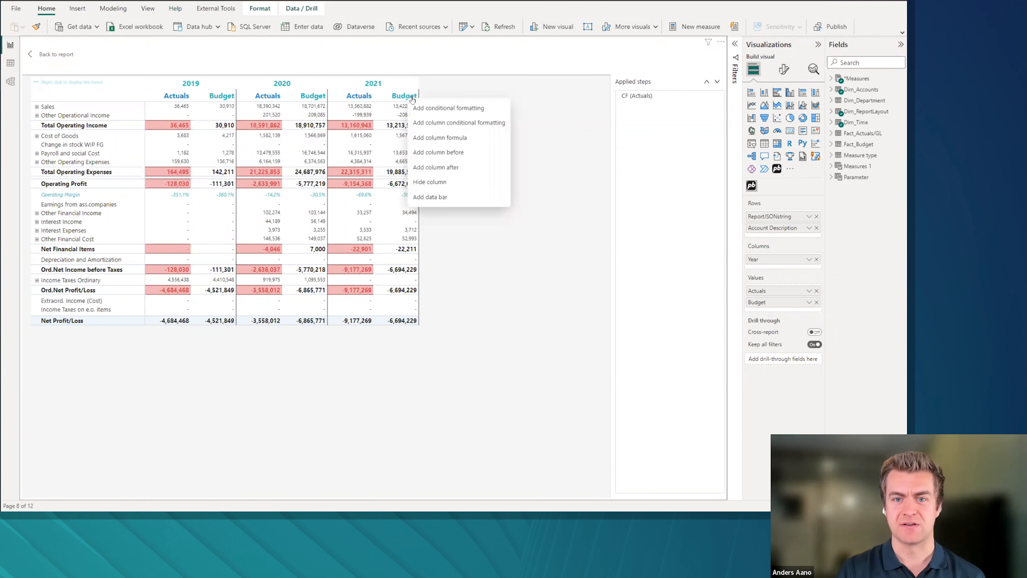
pyautogui.click(464, 172)
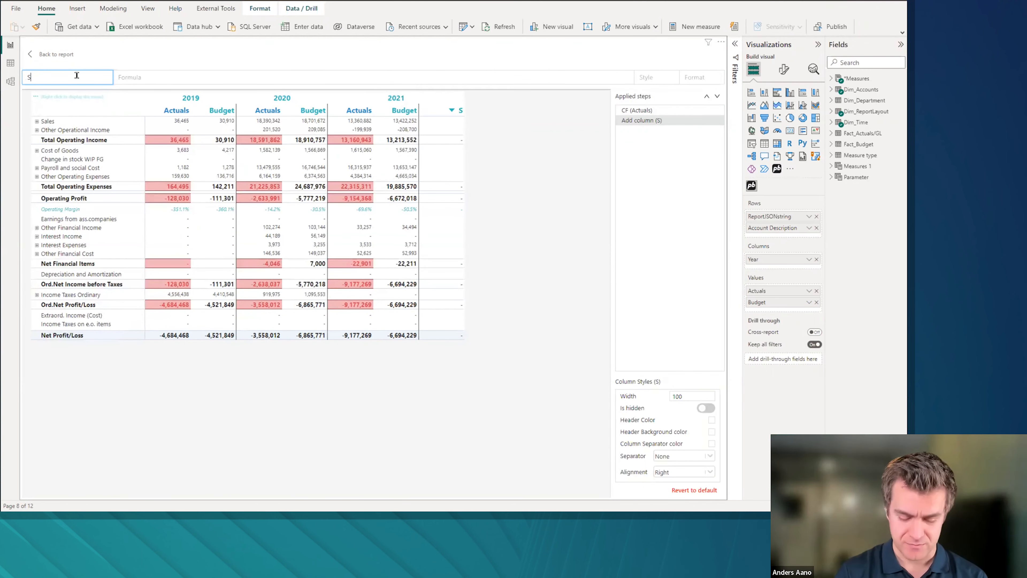
pyautogui.press('Tab')
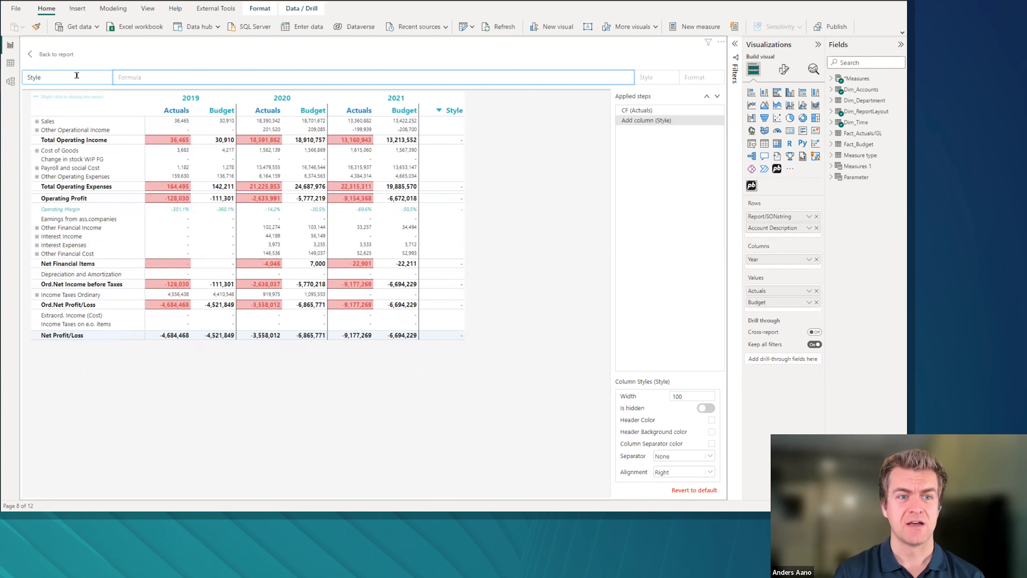
pyautogui.write('Row().style')
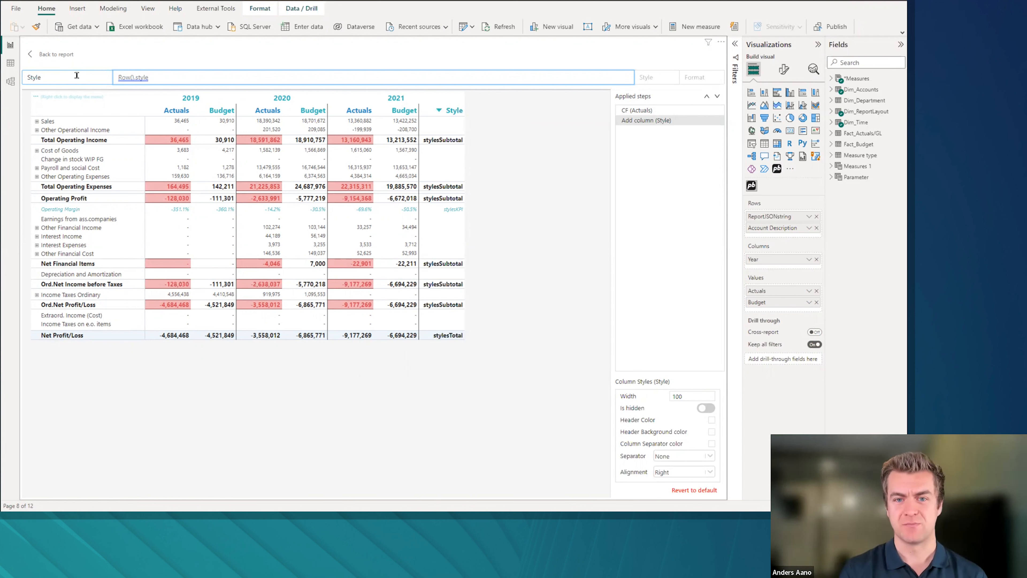
# Step: Change the optional condition of the CF (Actuals) step to Row().style == "stylesKPI"
pyautogui.click(647, 114)
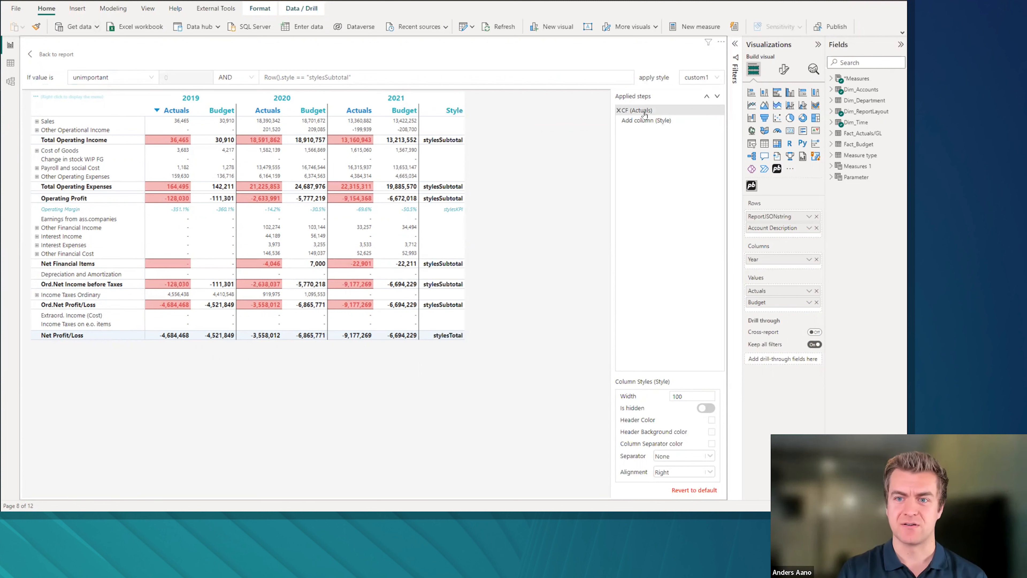
pyautogui.click(322, 77)
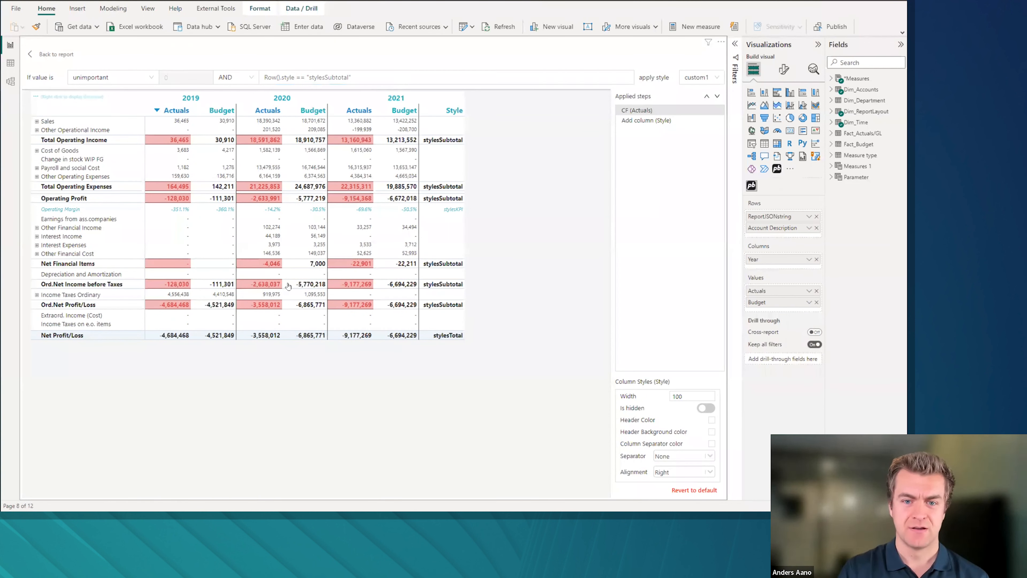
pyautogui.click(348, 78)
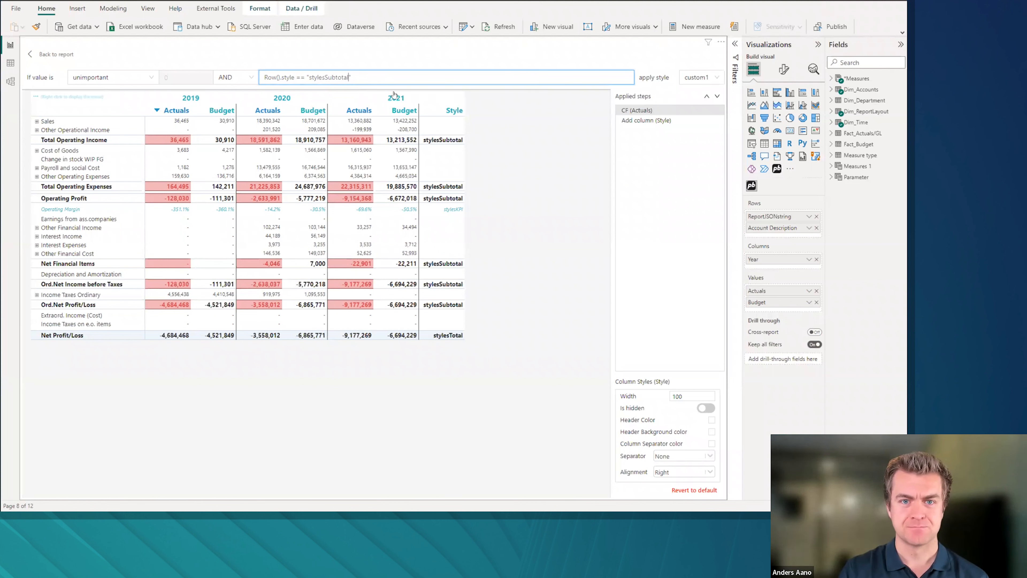
pyautogui.press('BackSpace')
pyautogui.press('BackSpace')
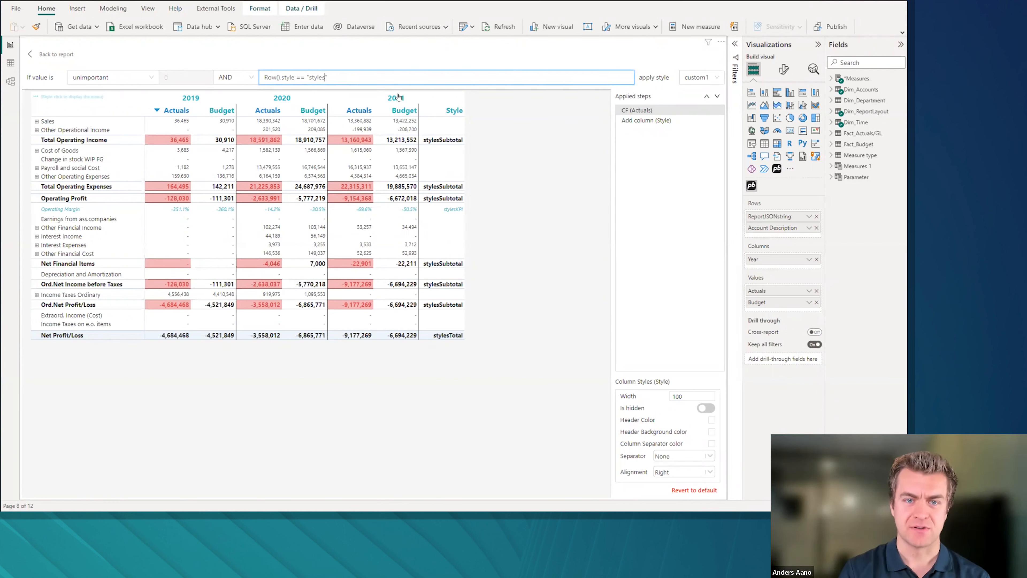
pyautogui.write('KPI')
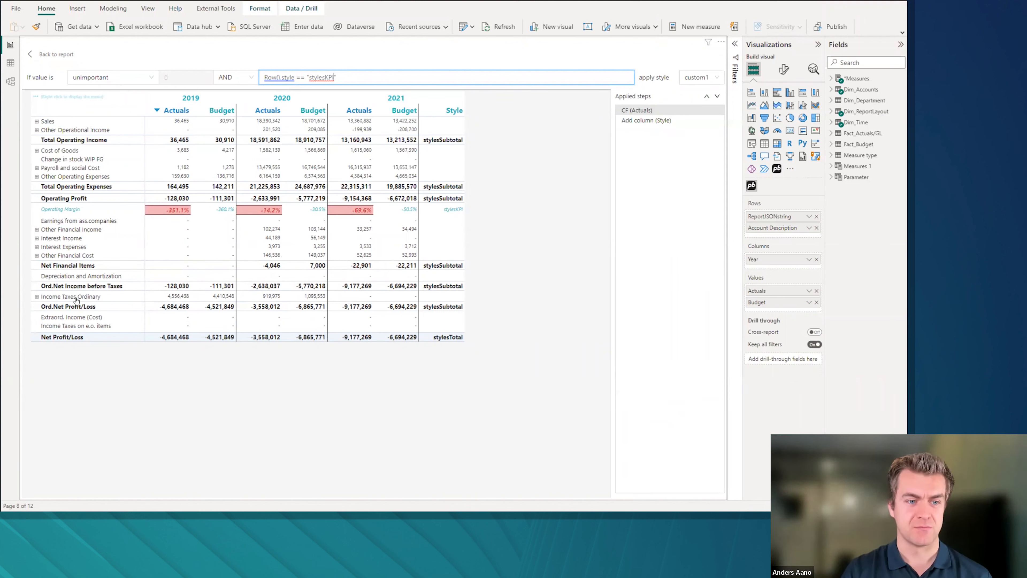
# Step: Update the row style of the Extraord. Income (Cost) row to KPI and move that step before the CF (Actuals) step
pyautogui.rightClick(73, 321)
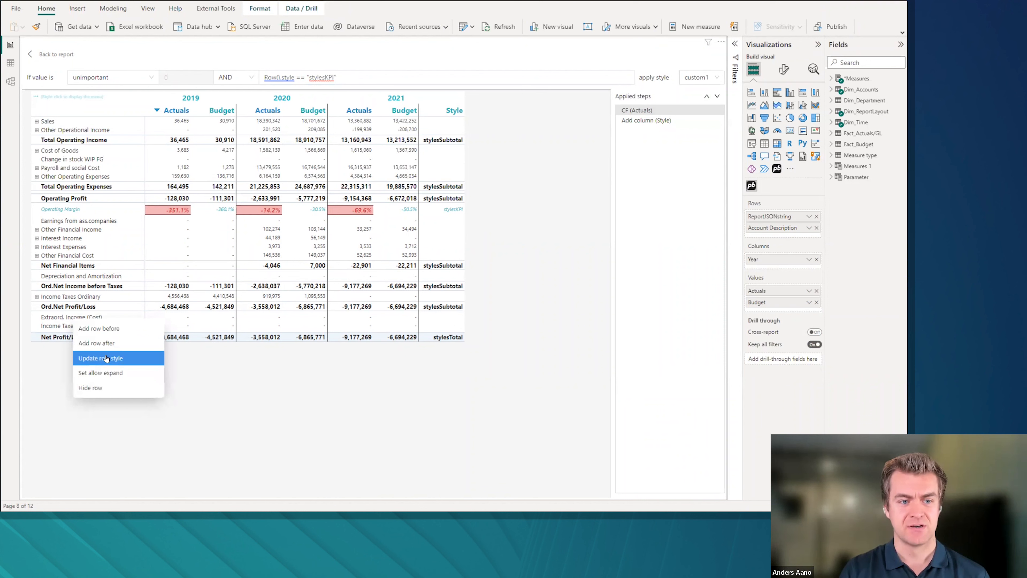
pyautogui.click(108, 358)
pyautogui.click(647, 79)
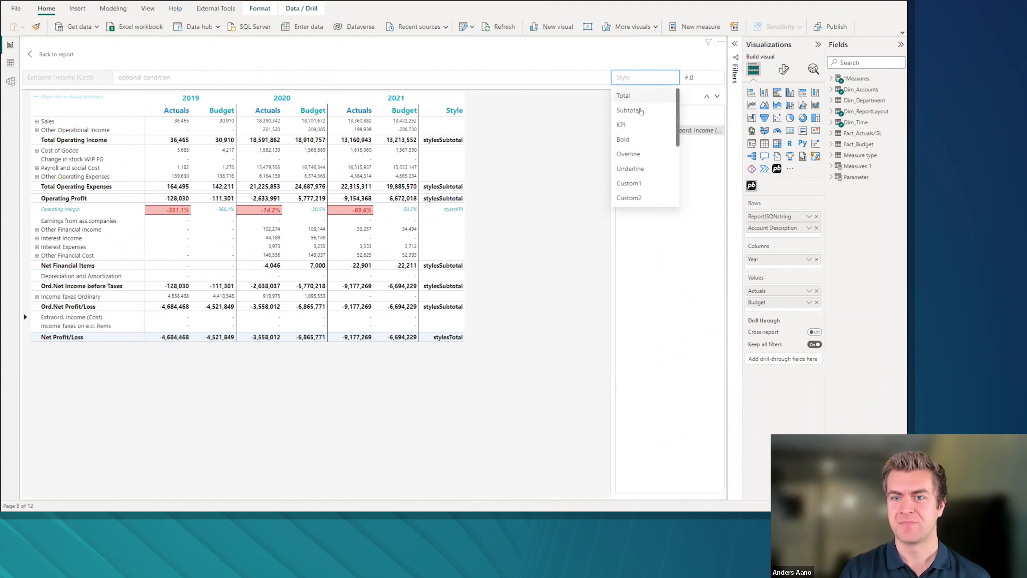
pyautogui.click(649, 126)
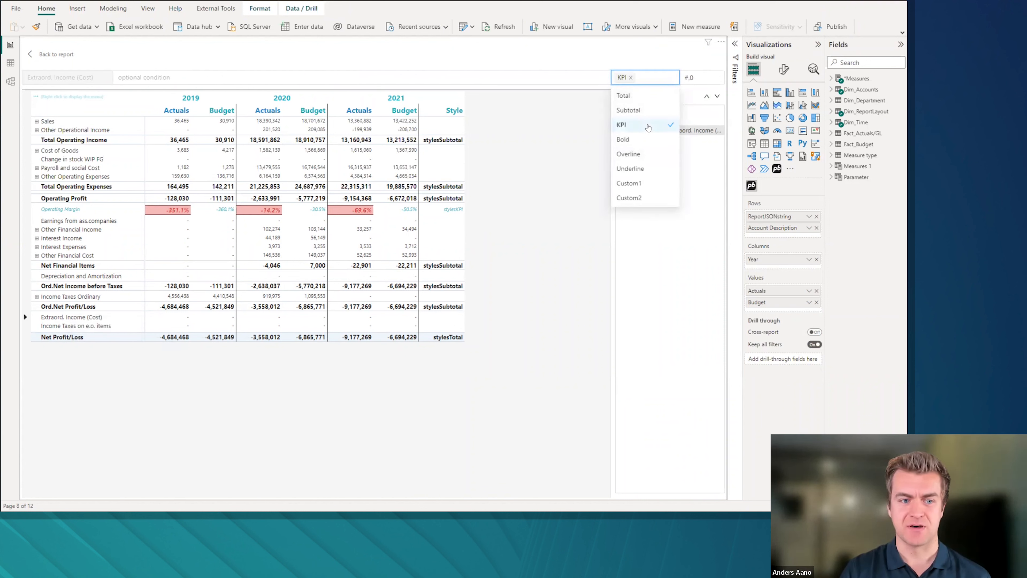
pyautogui.click(675, 278)
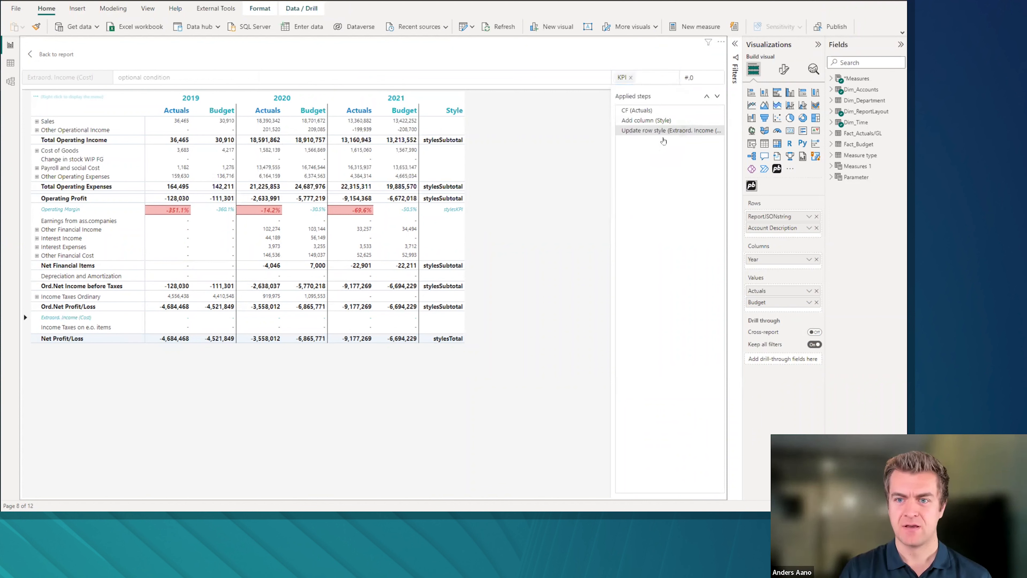
pyautogui.click(707, 98)
pyautogui.click(707, 98)
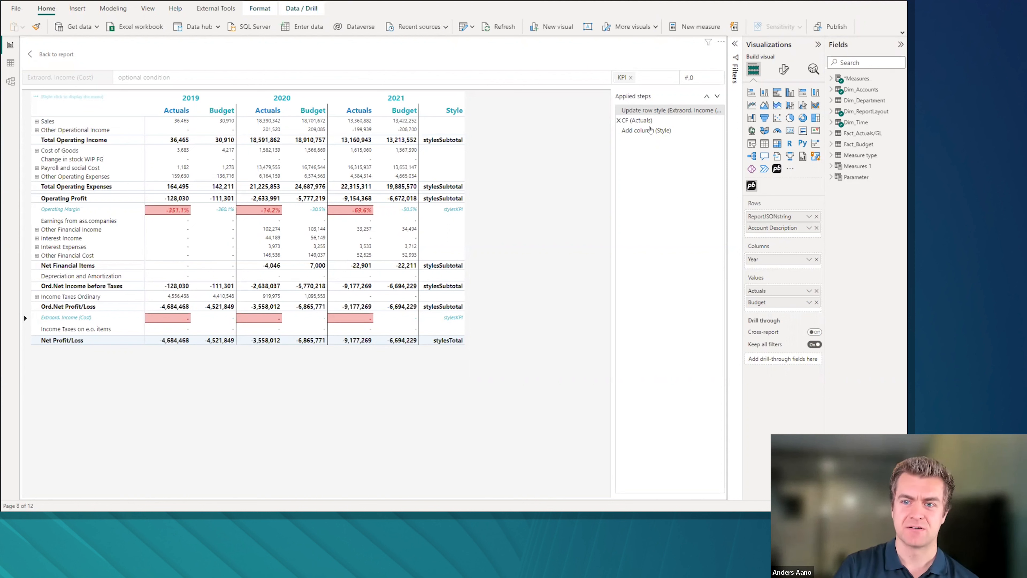
# Step: Change the optional condition of the CF (Actuals) step to RowHeader() == "Cost of Goods"
pyautogui.click(642, 121)
pyautogui.moveTo(296, 82); pyautogui.dragTo(261, 81)
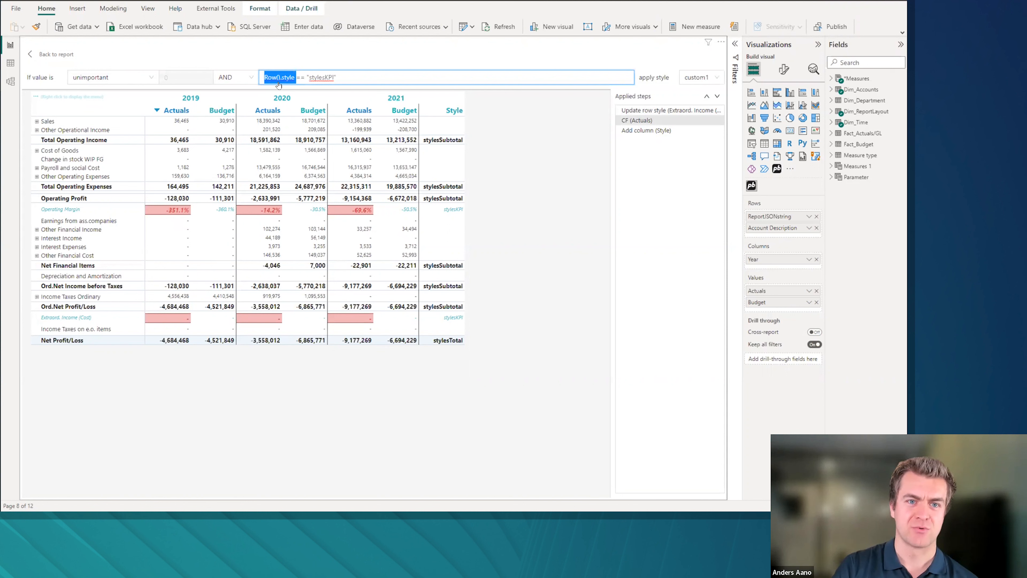
pyautogui.click(343, 82)
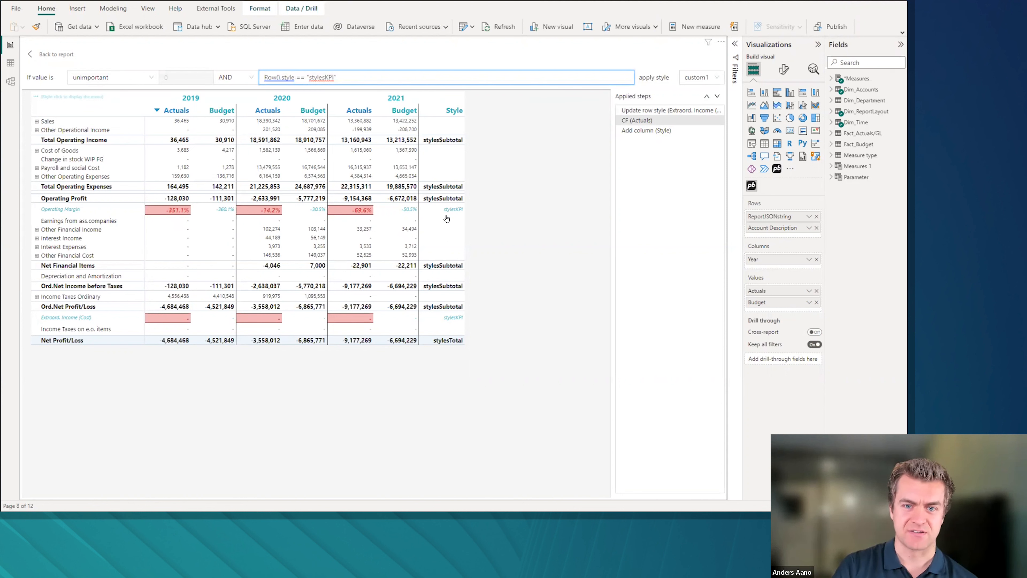
pyautogui.moveTo(296, 81); pyautogui.dragTo(278, 83)
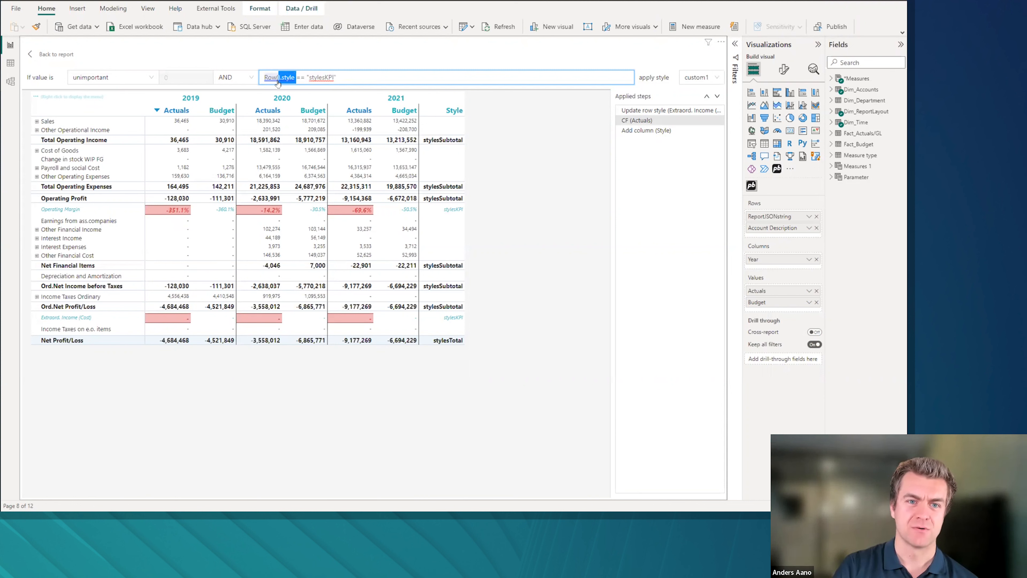
pyautogui.write('Header')
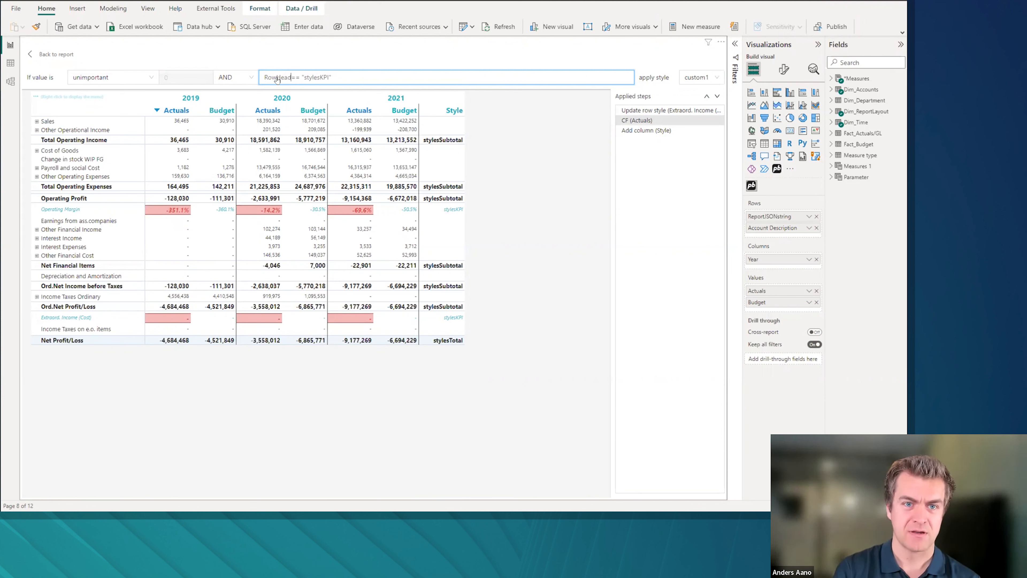
pyautogui.write('()')
pyautogui.hotkey('shift', 'End')
pyautogui.press('BackSpace')
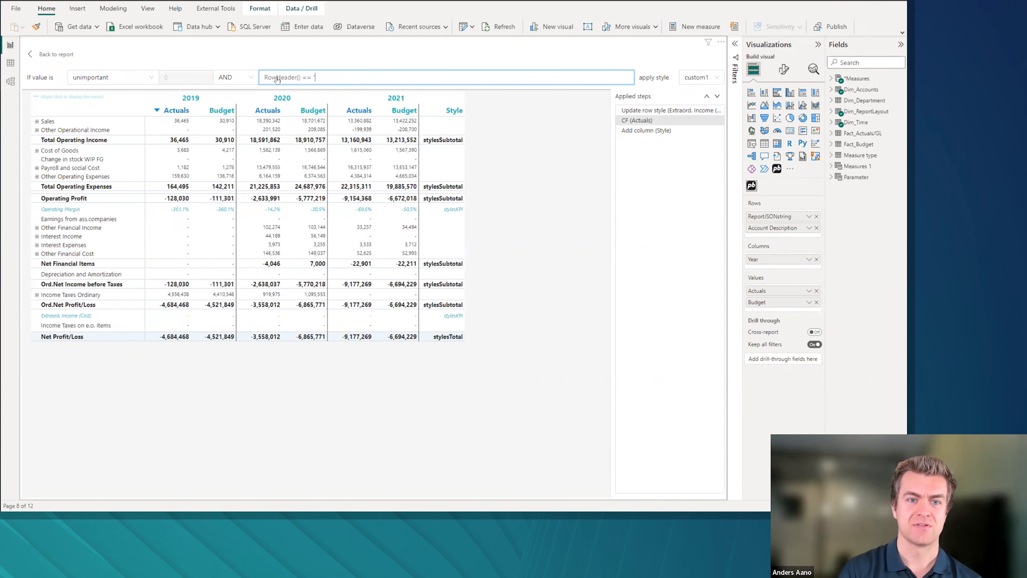
pyautogui.write('== "Cost Of')
pyautogui.press('BackSpace')
pyautogui.press('BackSpace')
pyautogui.press('BackSpace')
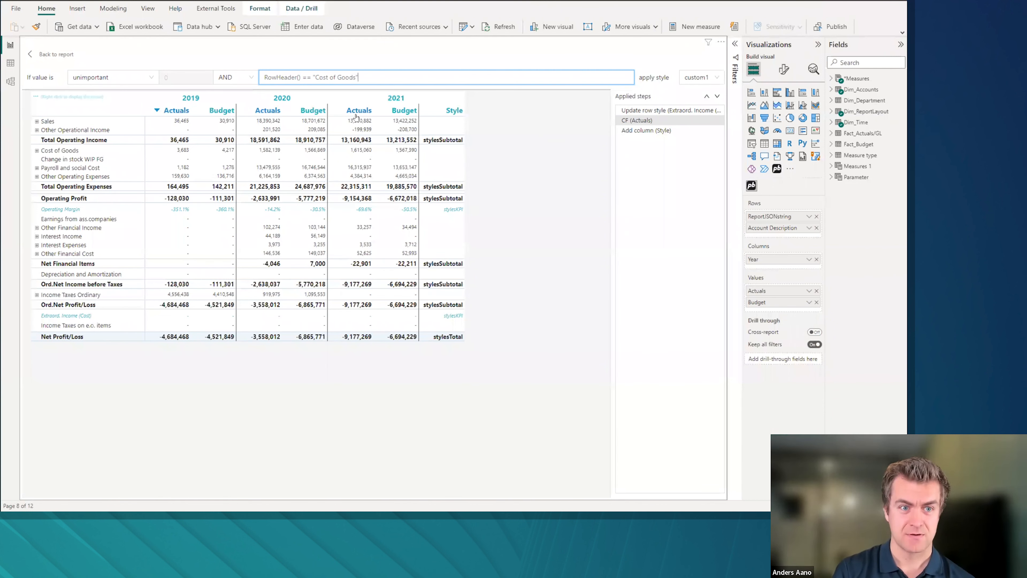
pyautogui.press('Return')
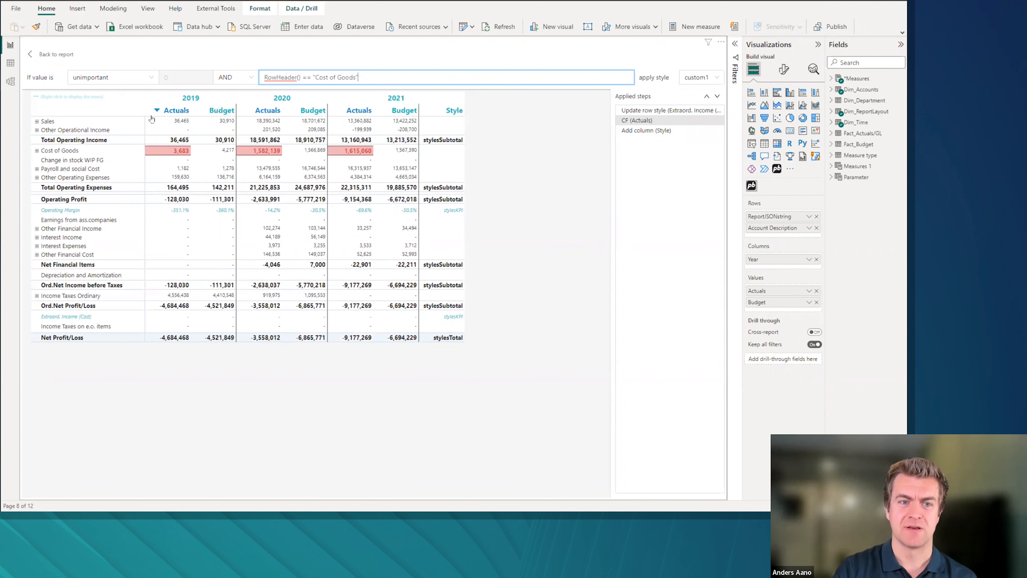
# Step: Remove the CF (Actuals) step from the applied steps
pyautogui.rightClick(182, 114)
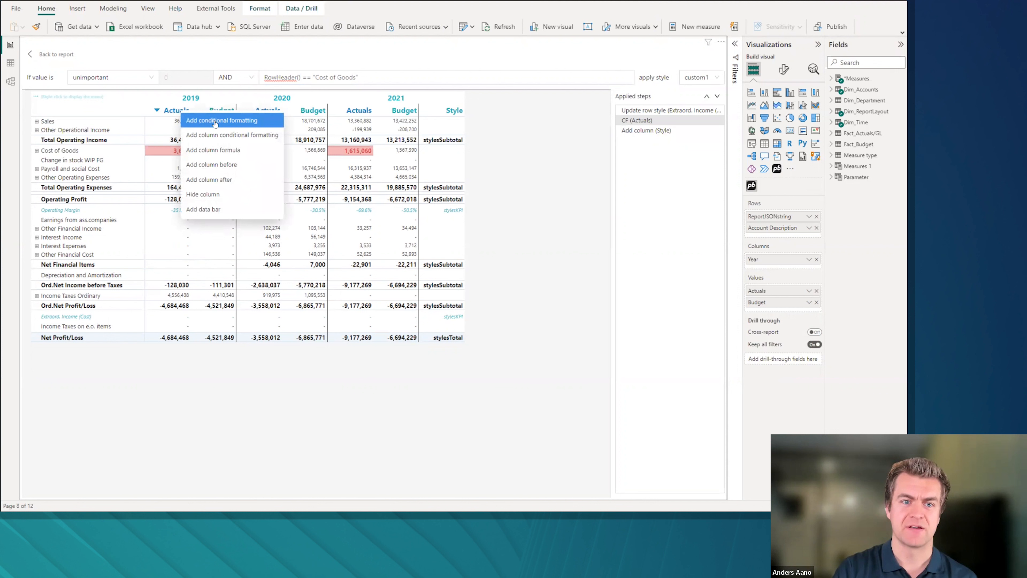
pyautogui.click(161, 99)
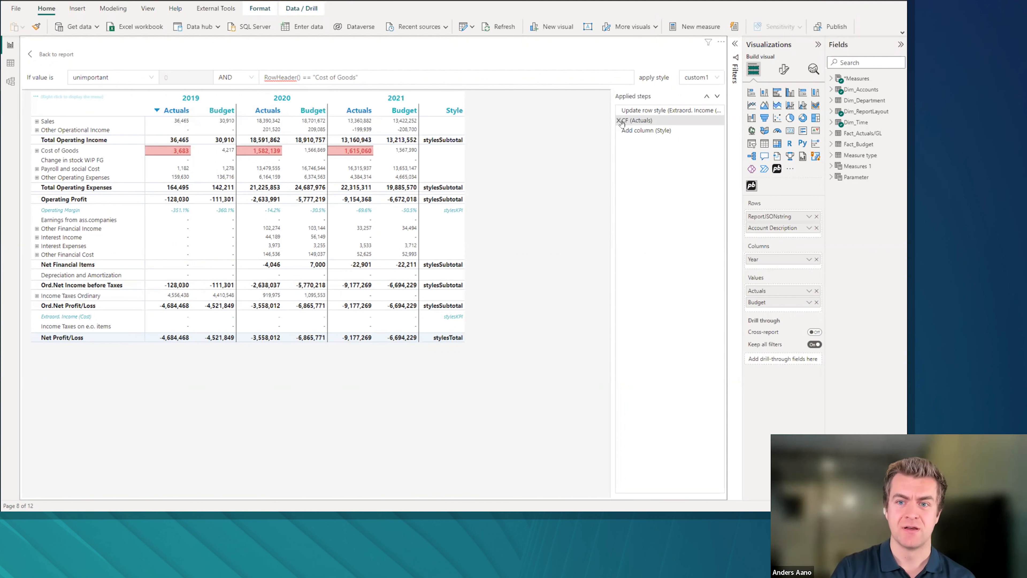
pyautogui.click(560, 131)
# Step: Add column conditional formatting to 2019 Actuals with value unimportant and condition RowHeader() == "Cost of Goods", and return to the report
pyautogui.rightClick(178, 97)
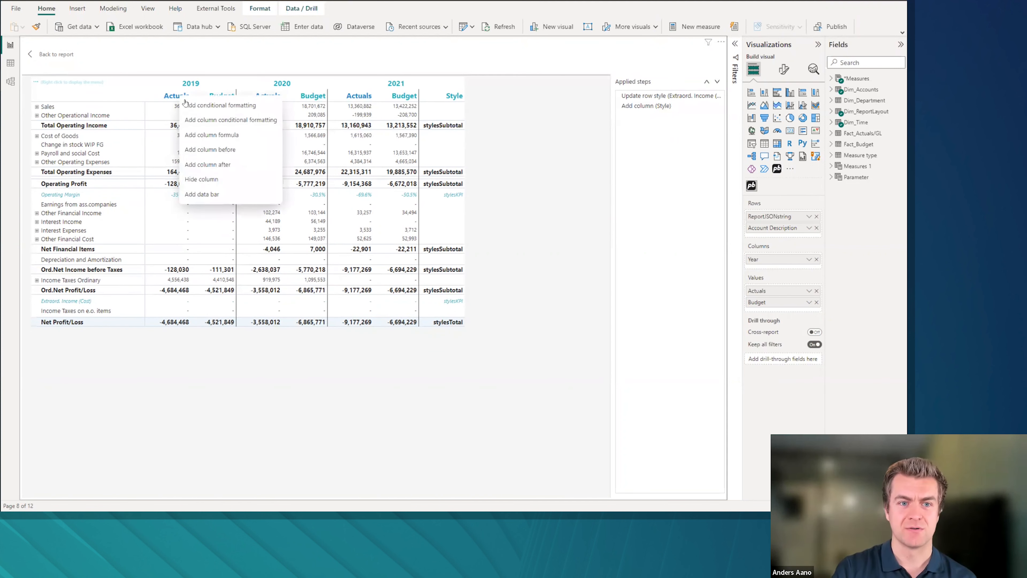
pyautogui.click(245, 120)
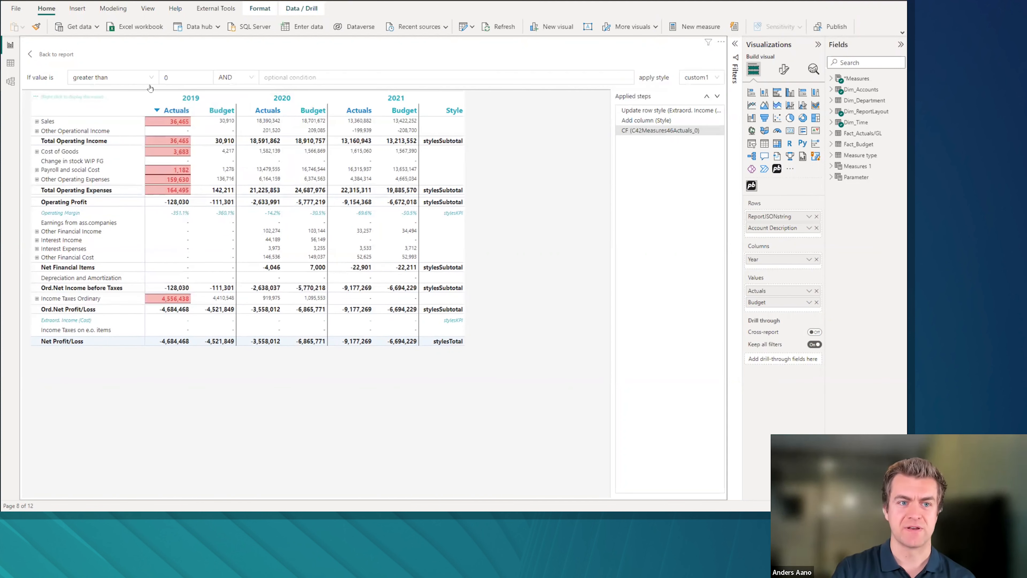
pyautogui.click(323, 79)
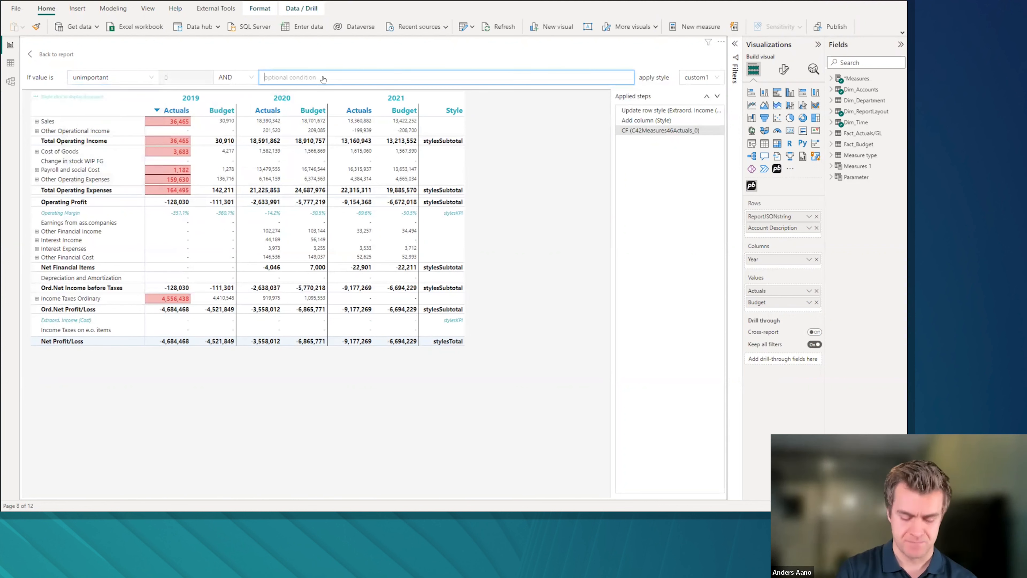
pyautogui.write('RowHeader')
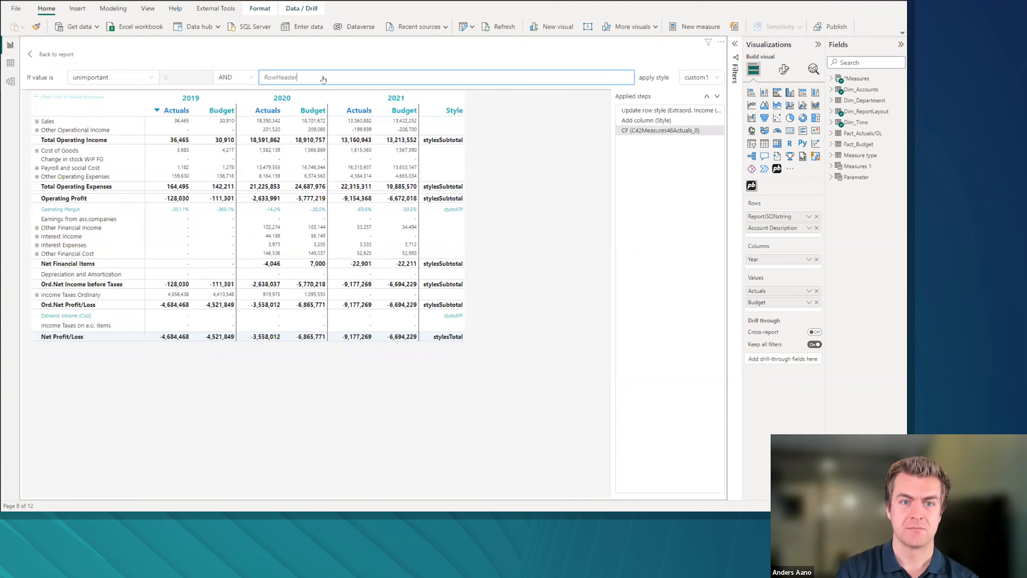
pyautogui.write('() == 1')
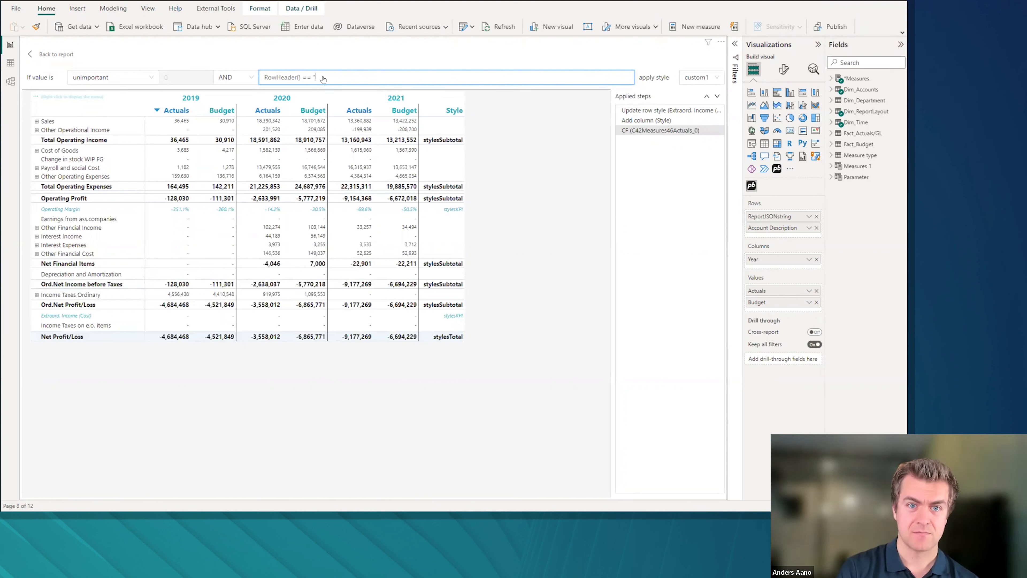
pyautogui.write('Cost o')
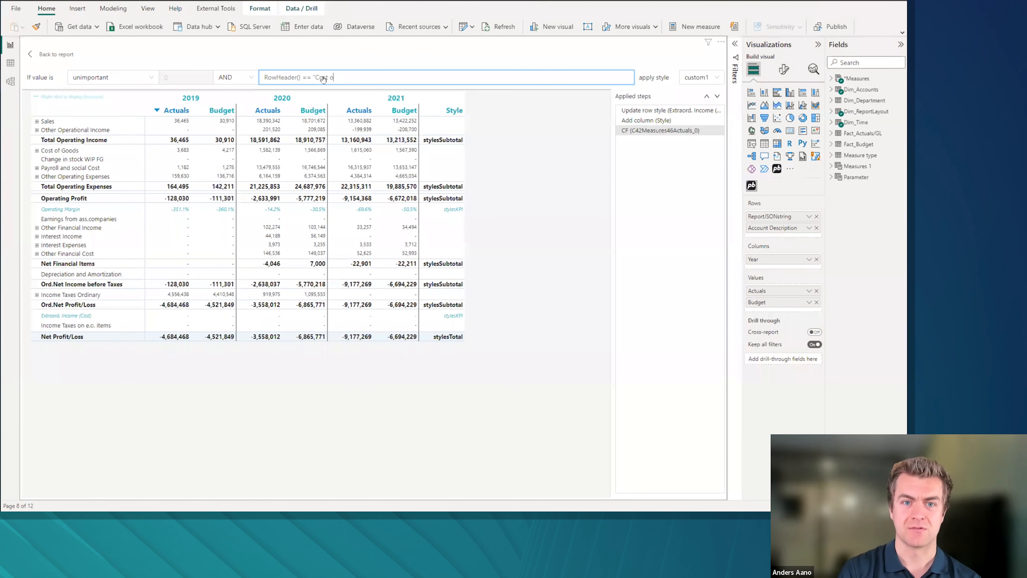
pyautogui.write('f Goods"')
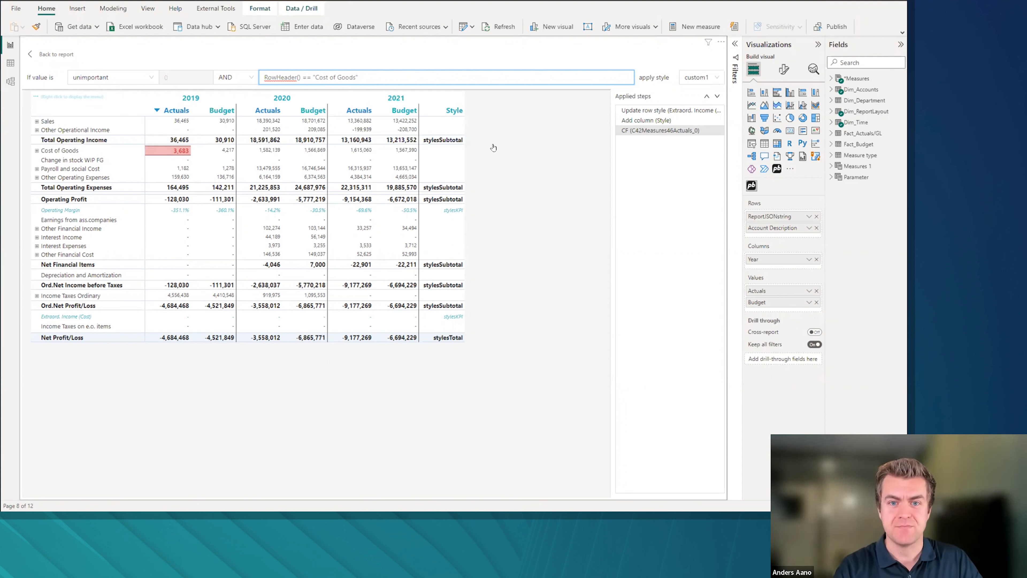
pyautogui.click(47, 59)
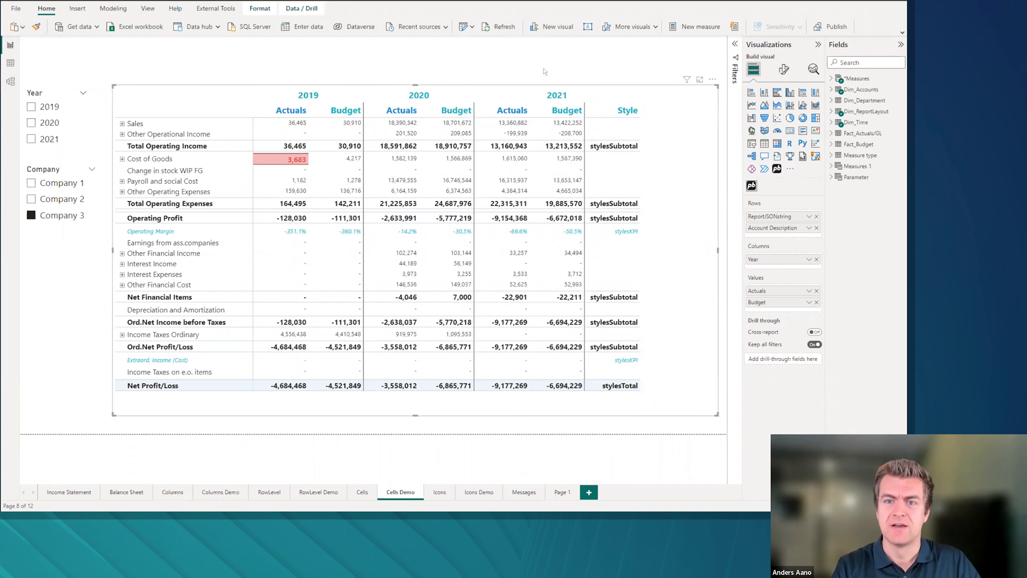
pyautogui.click(643, 62)
pyautogui.click(712, 80)
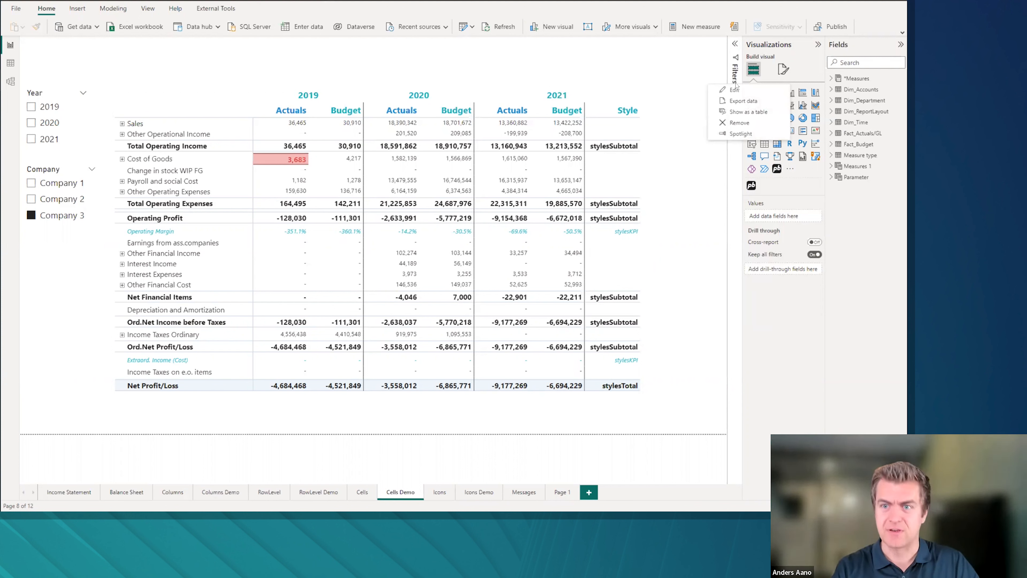
pyautogui.click(714, 89)
pyautogui.click(712, 80)
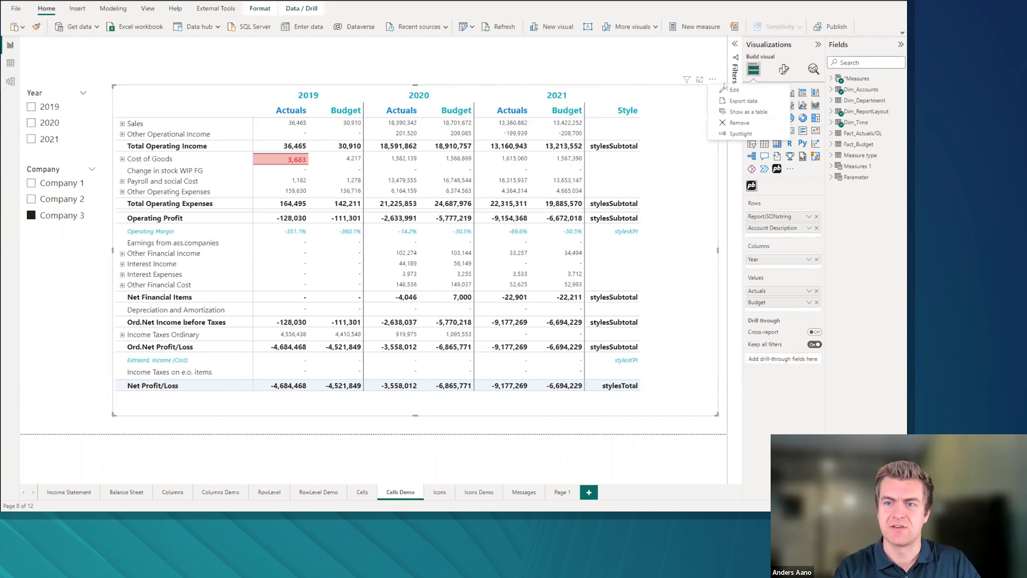
pyautogui.click(674, 143)
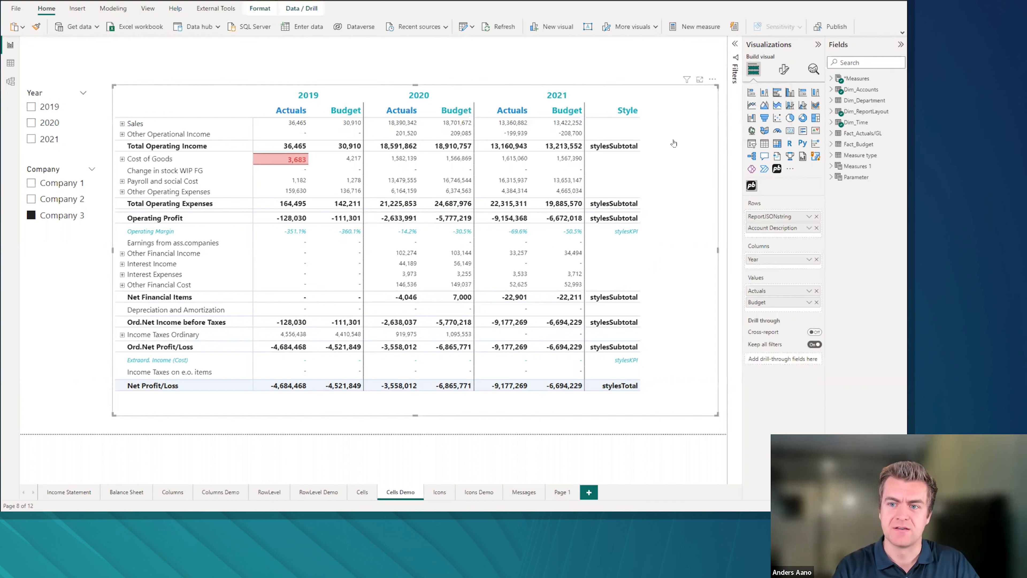
pyautogui.click(712, 80)
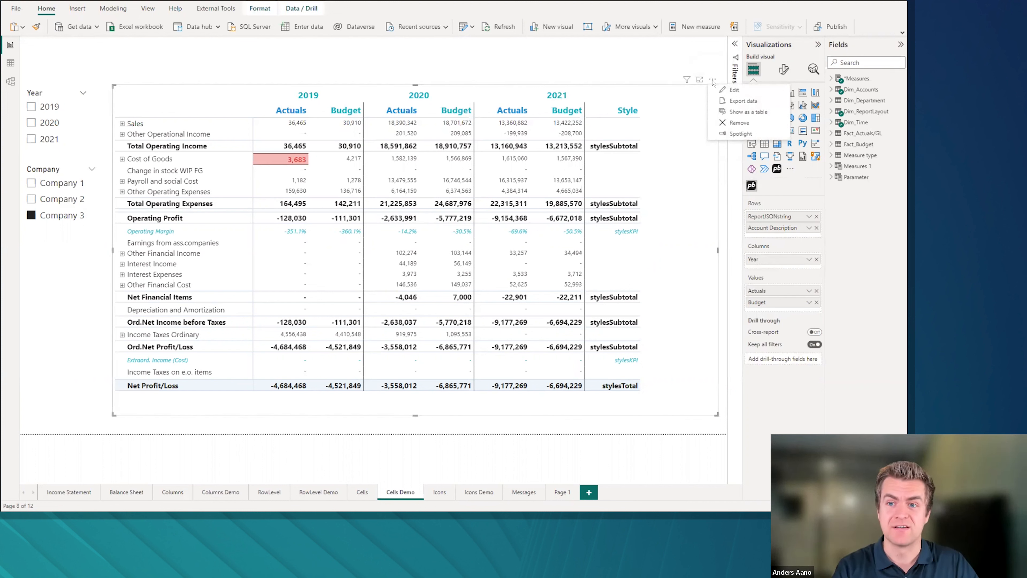
pyautogui.click(689, 102)
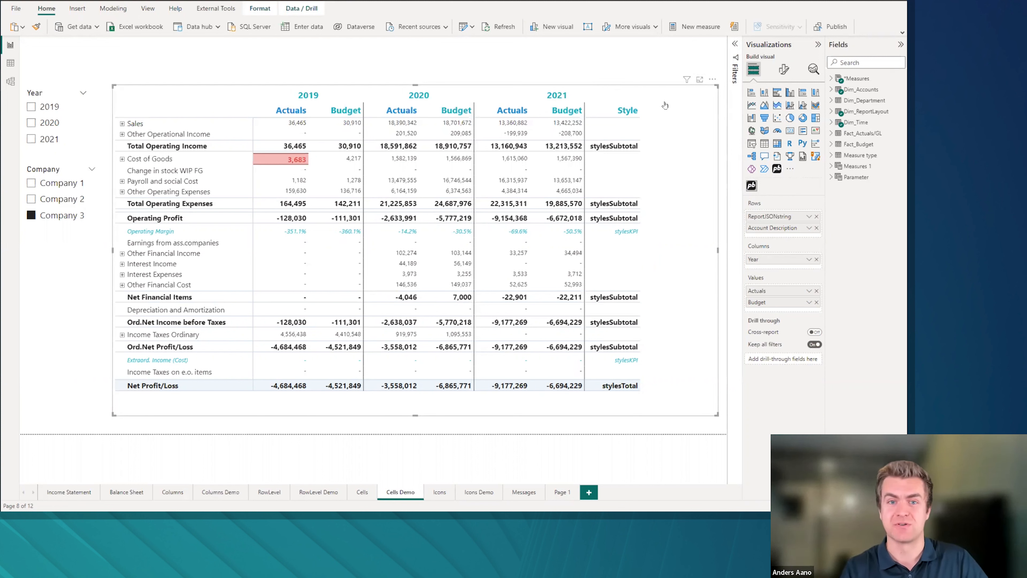
pyautogui.click(713, 80)
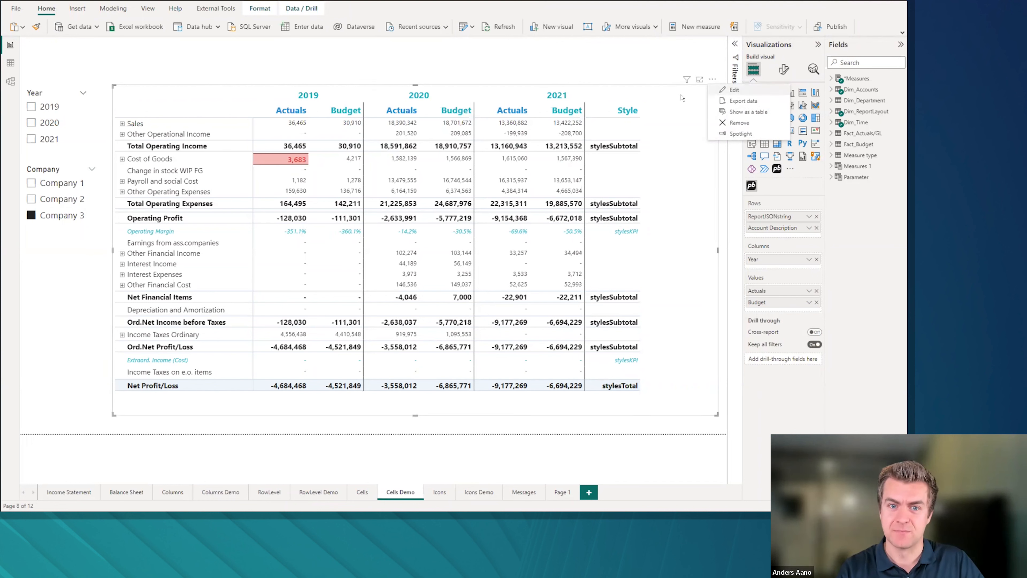
pyautogui.click(629, 77)
pyautogui.click(629, 77)
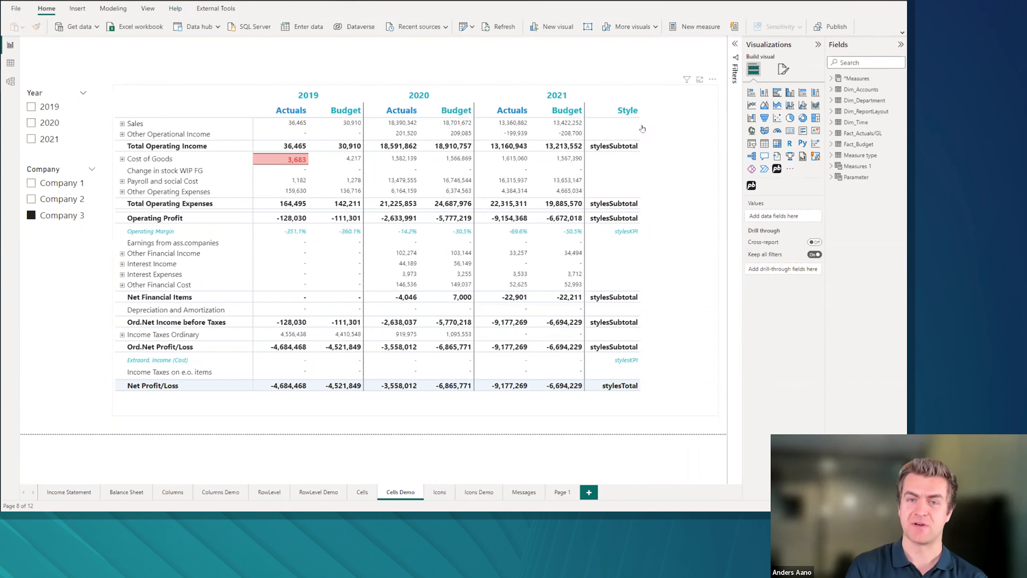
pyautogui.click(713, 80)
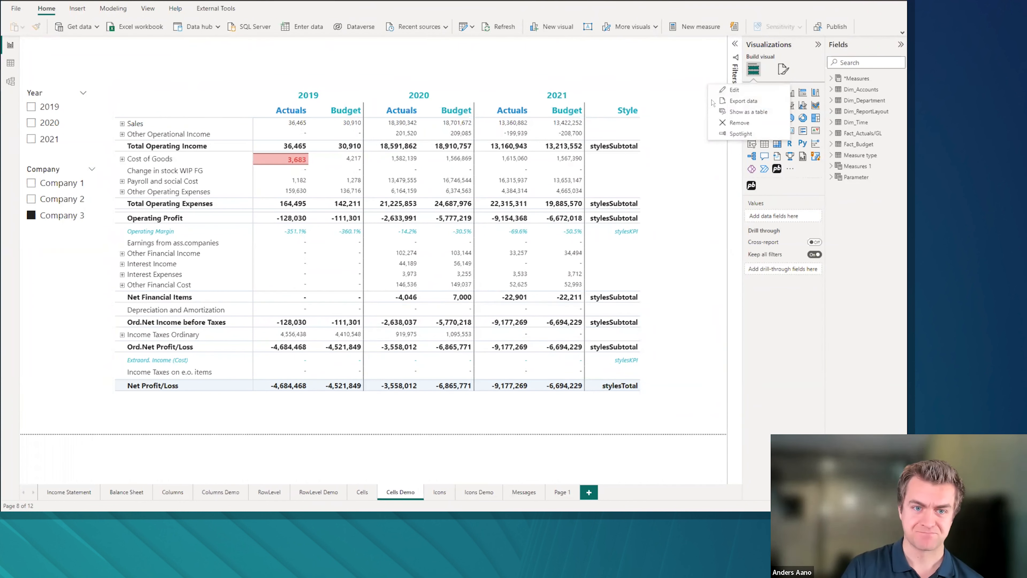
pyautogui.click(597, 269)
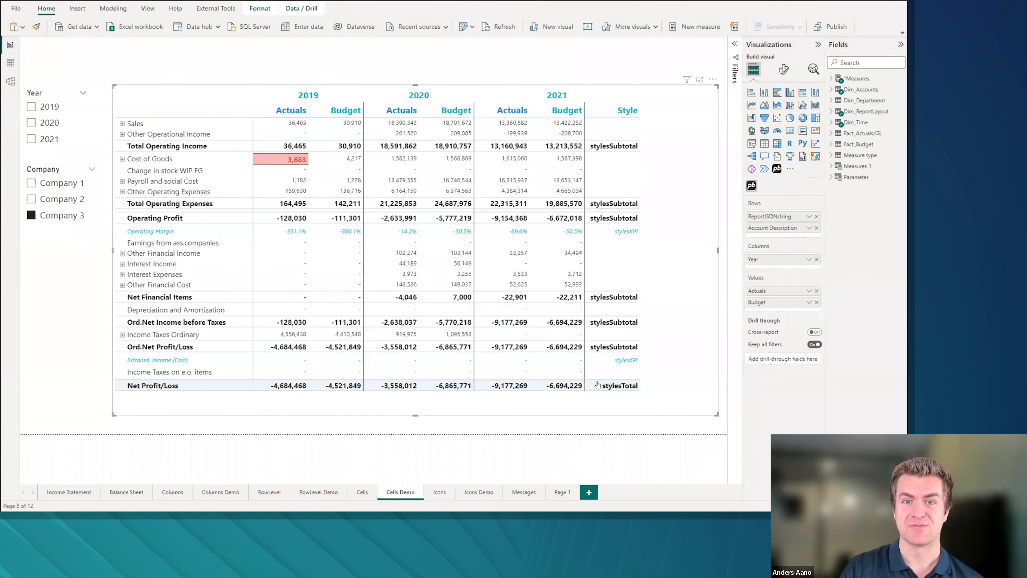
# Step: Open the Icons page and examine the icons in the % column against the Var % values in the matrix
pyautogui.click(437, 494)
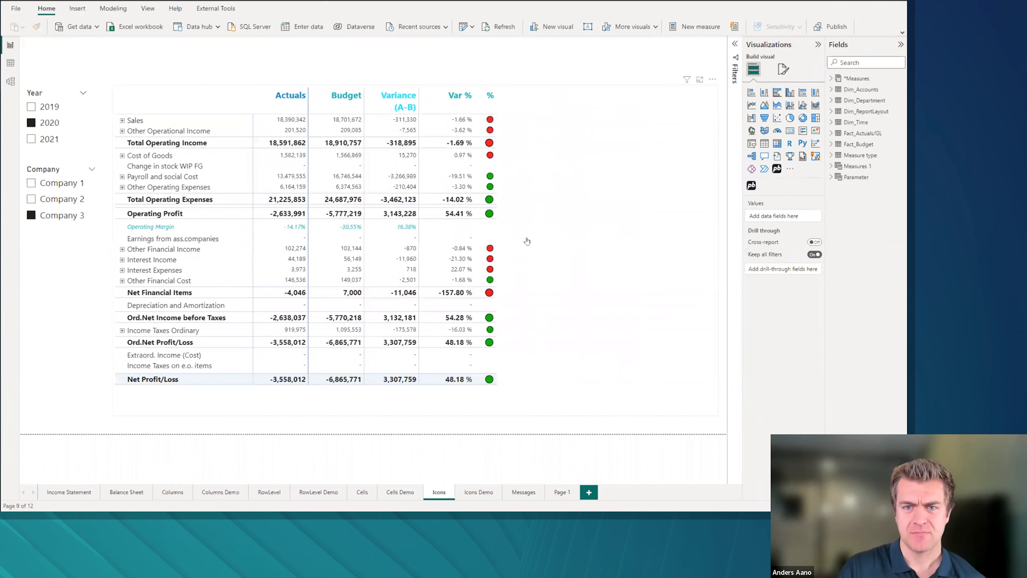
pyautogui.click(500, 242)
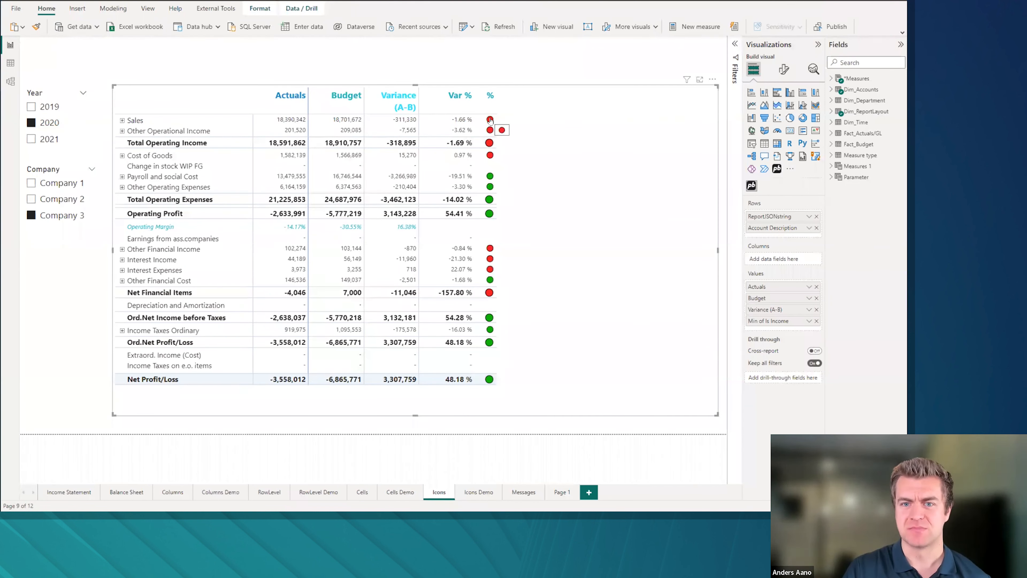
pyautogui.moveTo(488, 382)
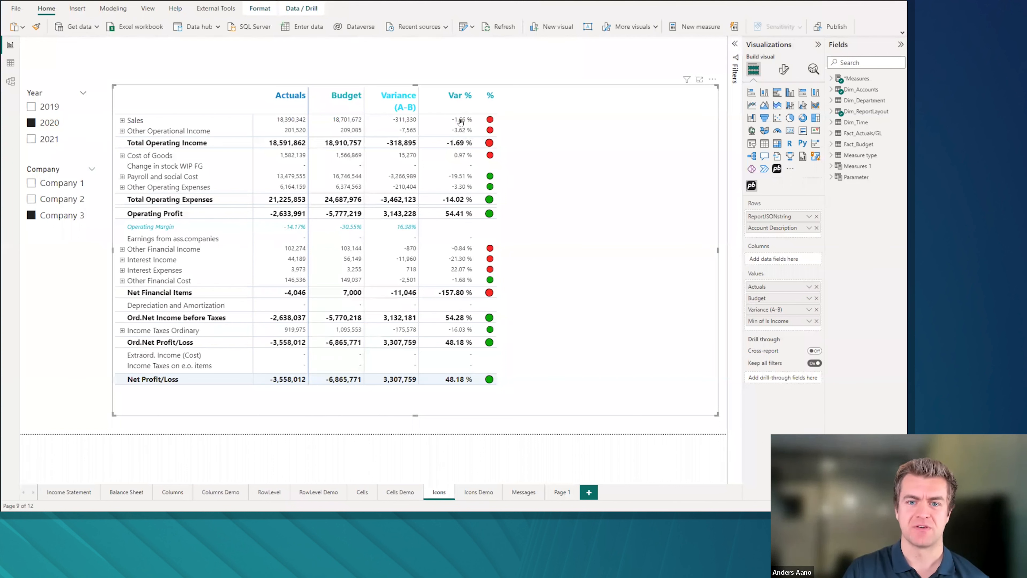
pyautogui.click(714, 81)
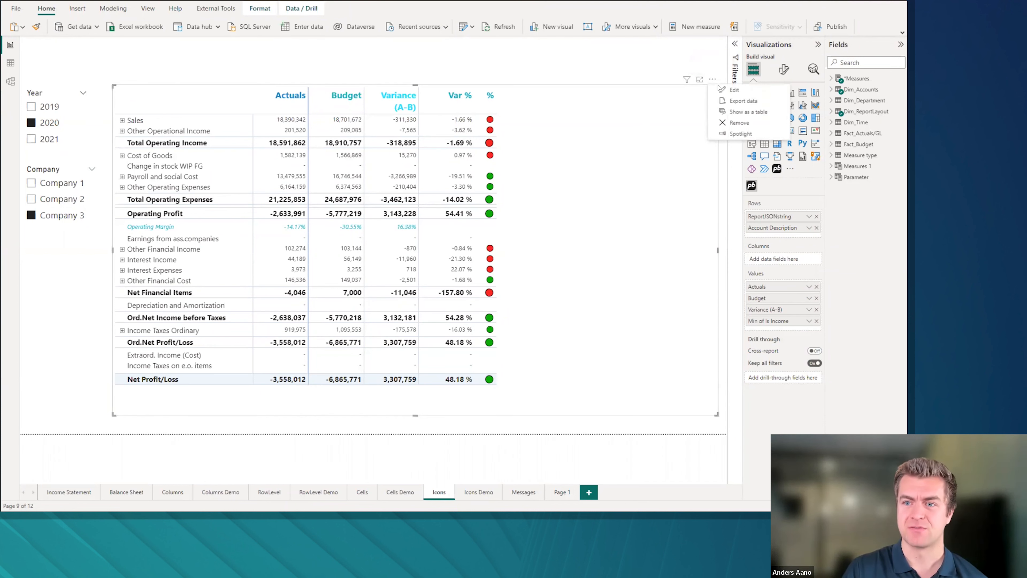
pyautogui.click(543, 213)
# Step: Open the Icons Demo page's matrix for editing and inspect the formulas of the Add column (Income?) and Add column (%) steps
pyautogui.click(479, 492)
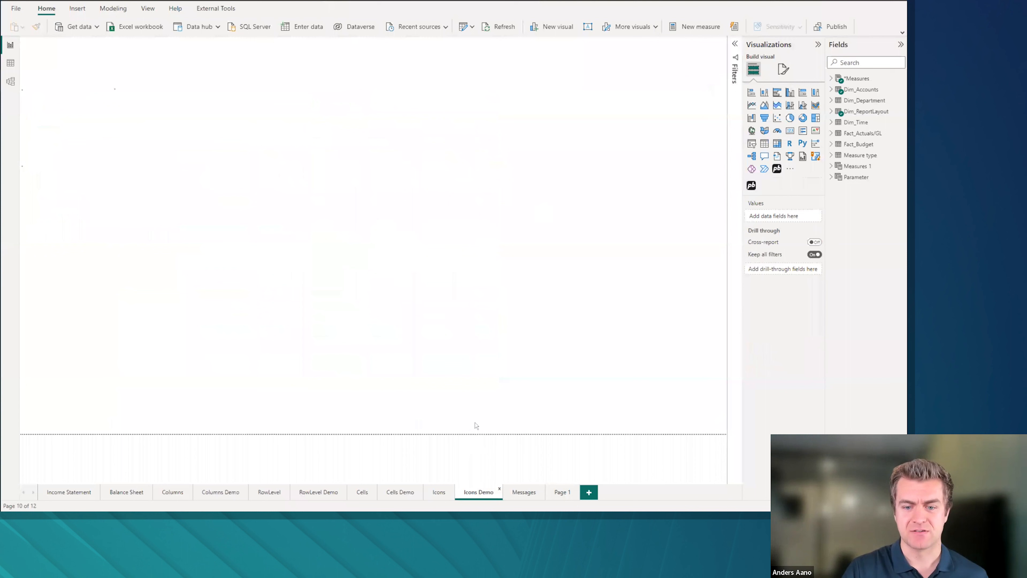
pyautogui.click(713, 80)
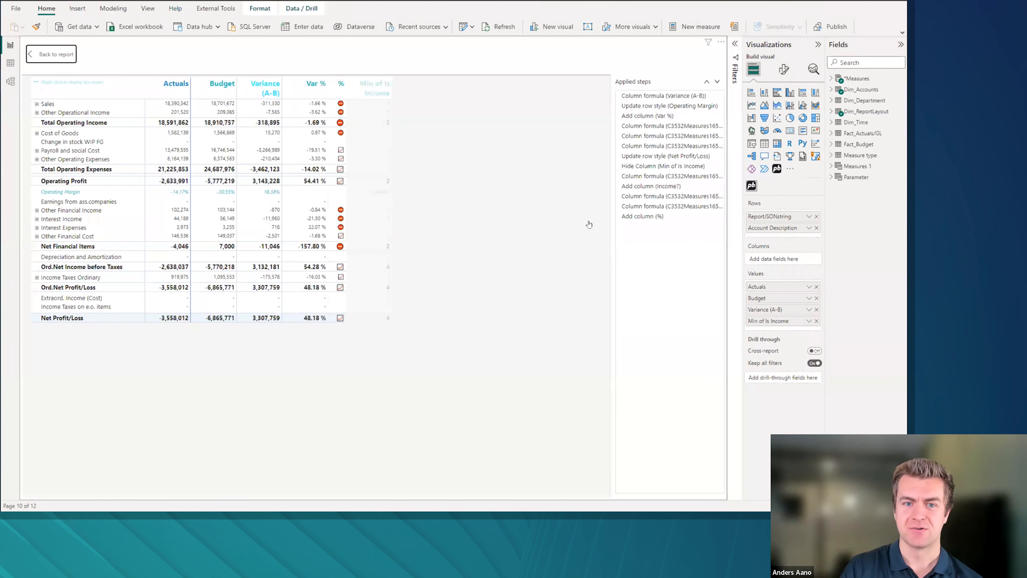
pyautogui.click(648, 187)
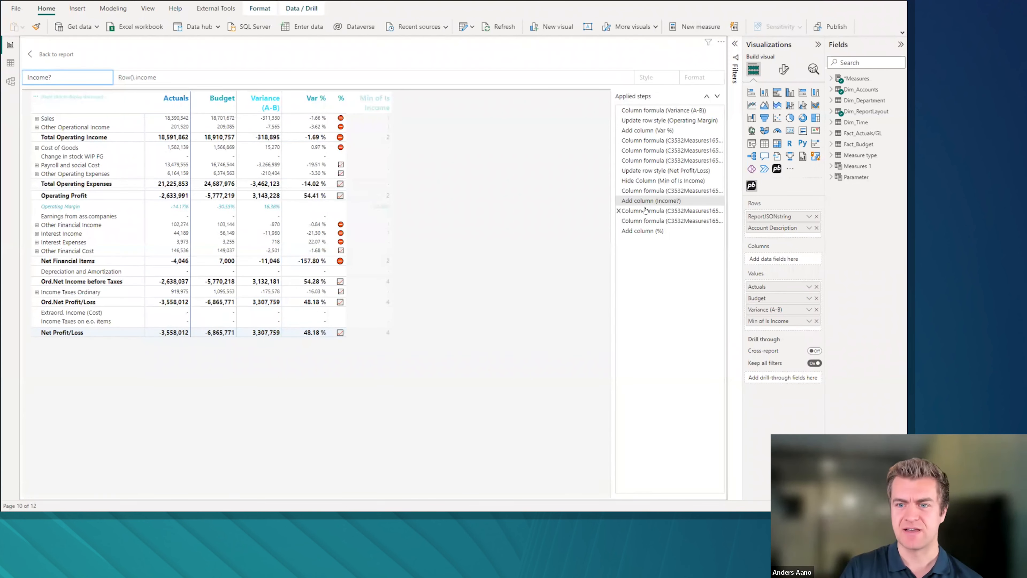
pyautogui.click(643, 231)
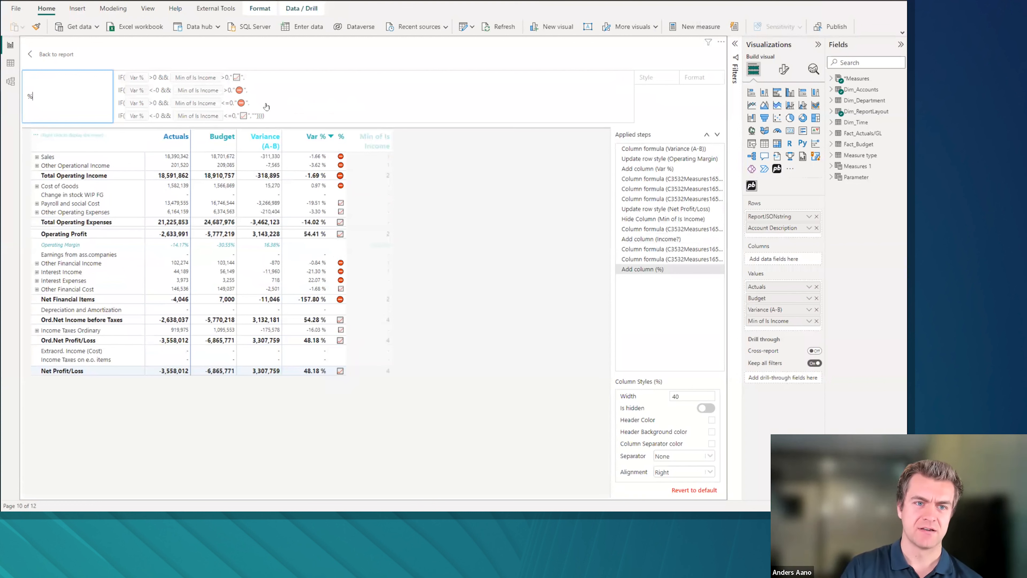
# Step: Replace the % column's formula with an IF that tests Var % >0 and returns a quoted green circle from the clipboard history
pyautogui.moveTo(275, 120); pyautogui.dragTo(103, 76)
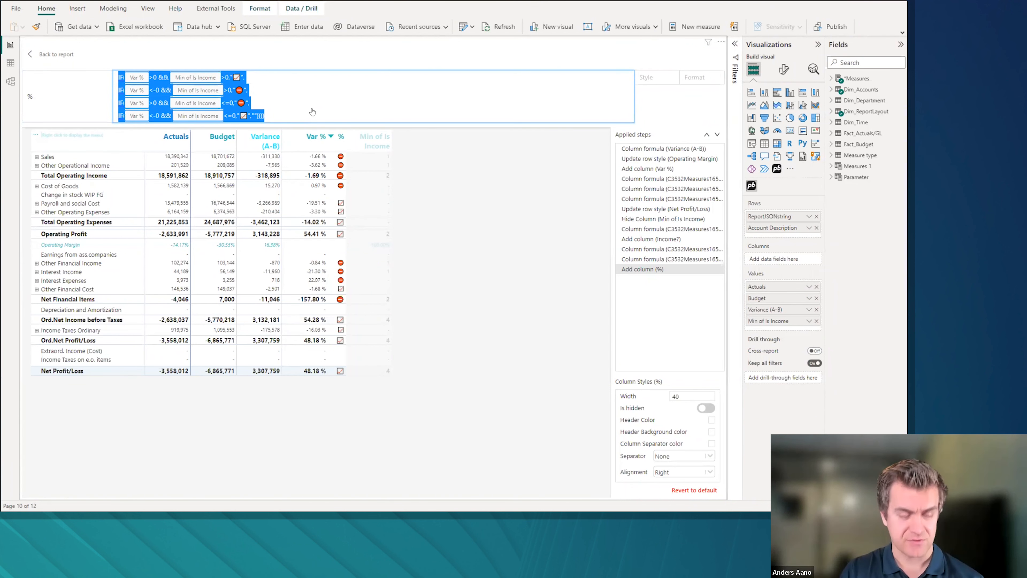
pyautogui.press('BackSpace')
pyautogui.write('IF(')
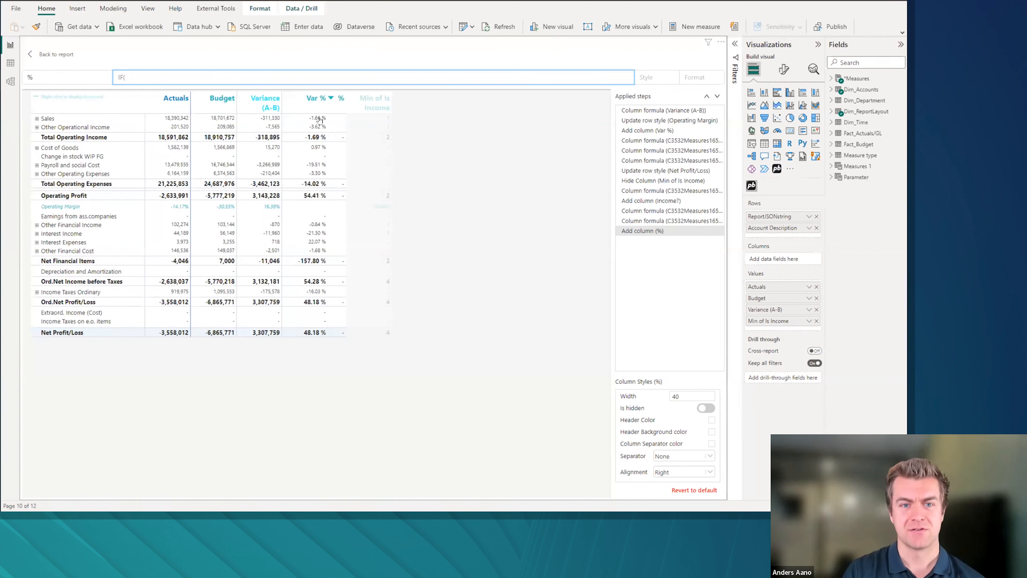
pyautogui.click(316, 100)
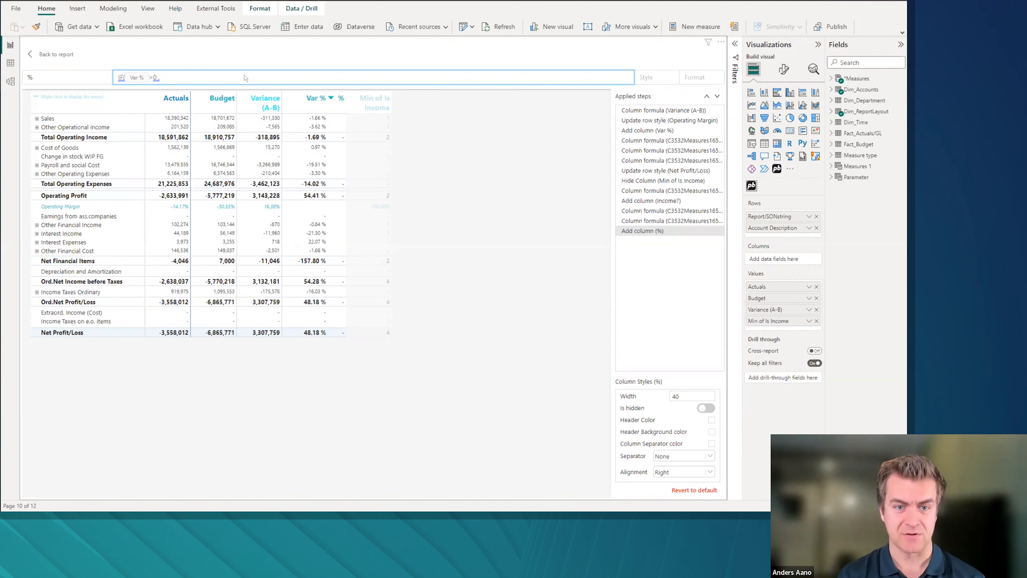
pyautogui.press('super+v')
pyautogui.scroll(5, 247, 142)
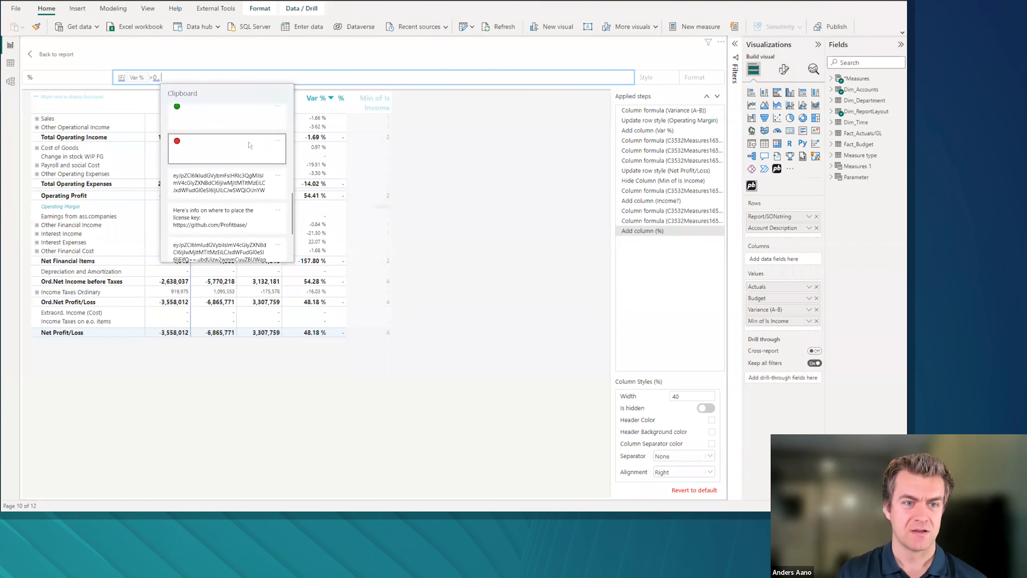
pyautogui.click(197, 147)
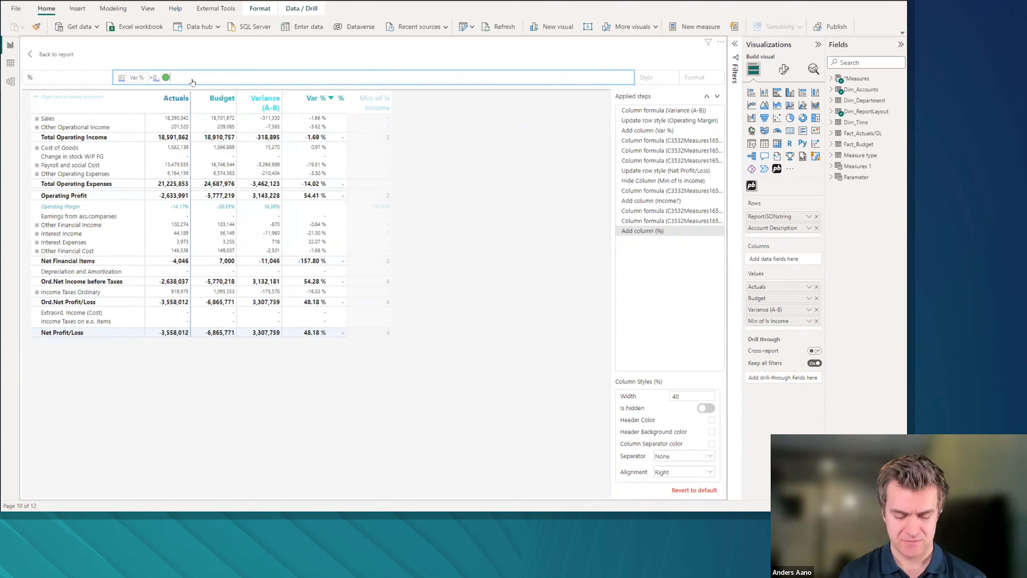
pyautogui.write('"')
pyautogui.press('End')
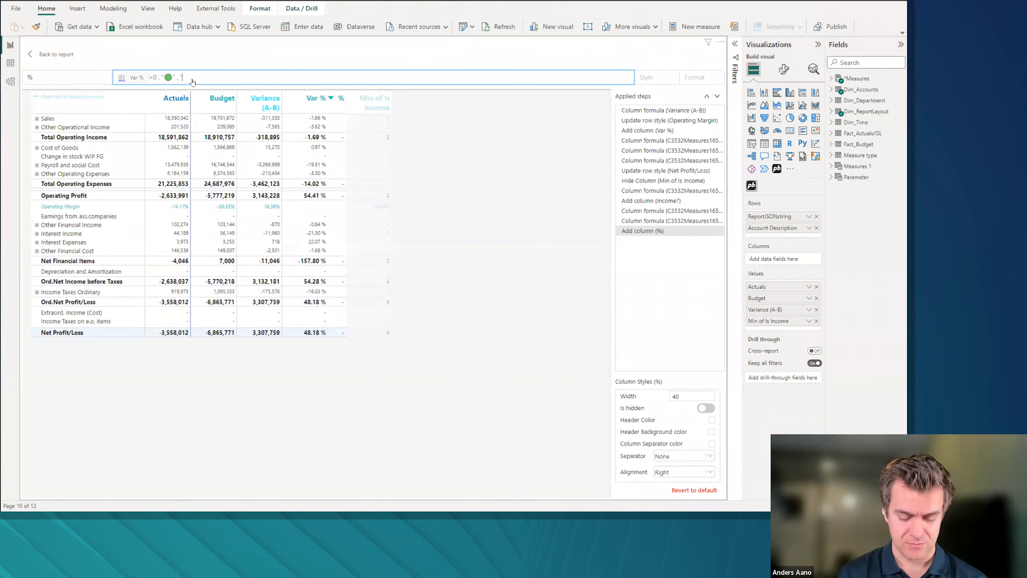
# Step: Complete the IF formula with a quoted red circle from the clipboard history as the false result and apply it
pyautogui.press('super+v')
pyautogui.scroll(-5, 227, 204)
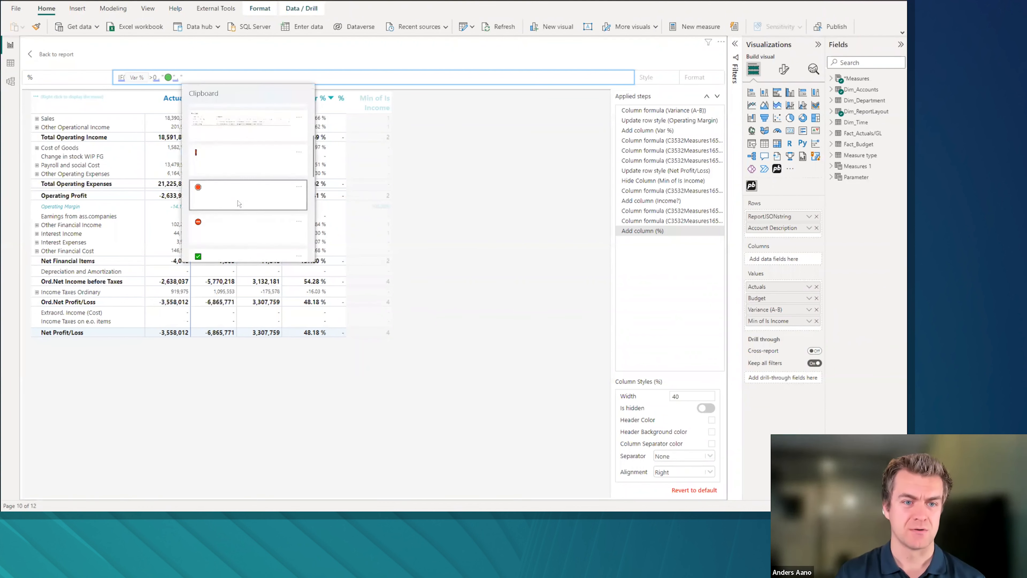
pyautogui.scroll(-4, 224, 209)
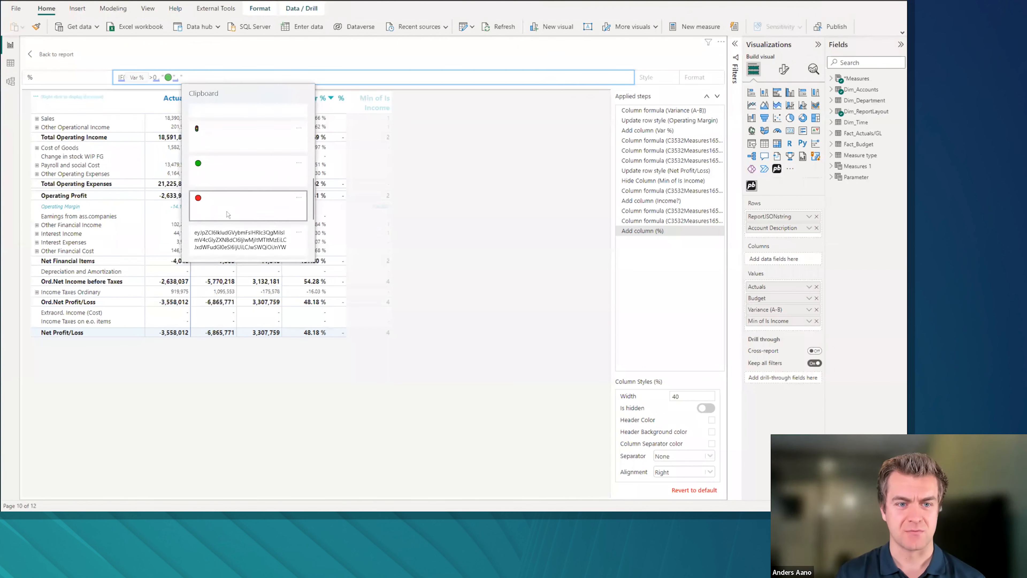
pyautogui.click(225, 210)
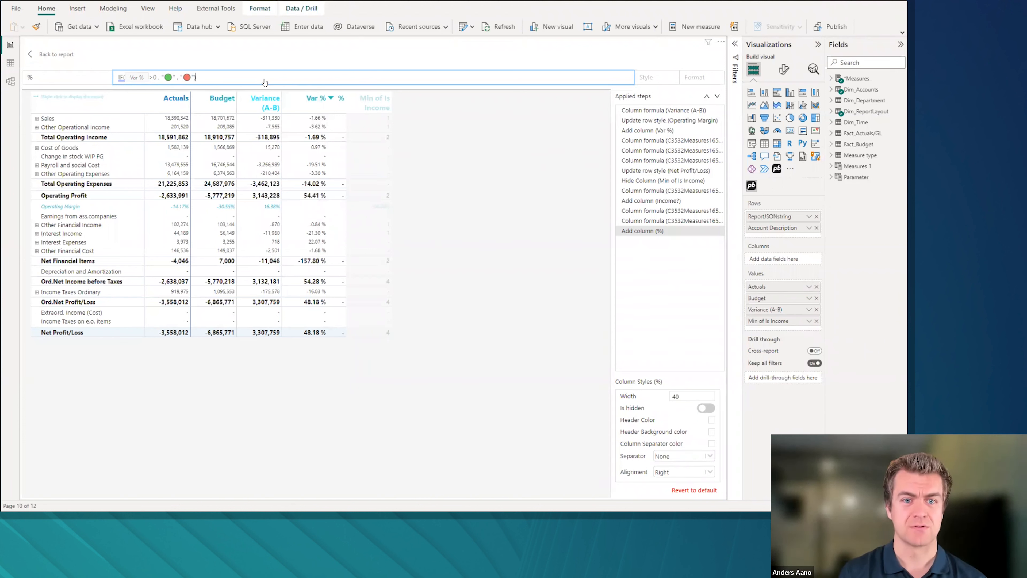
pyautogui.press('Return')
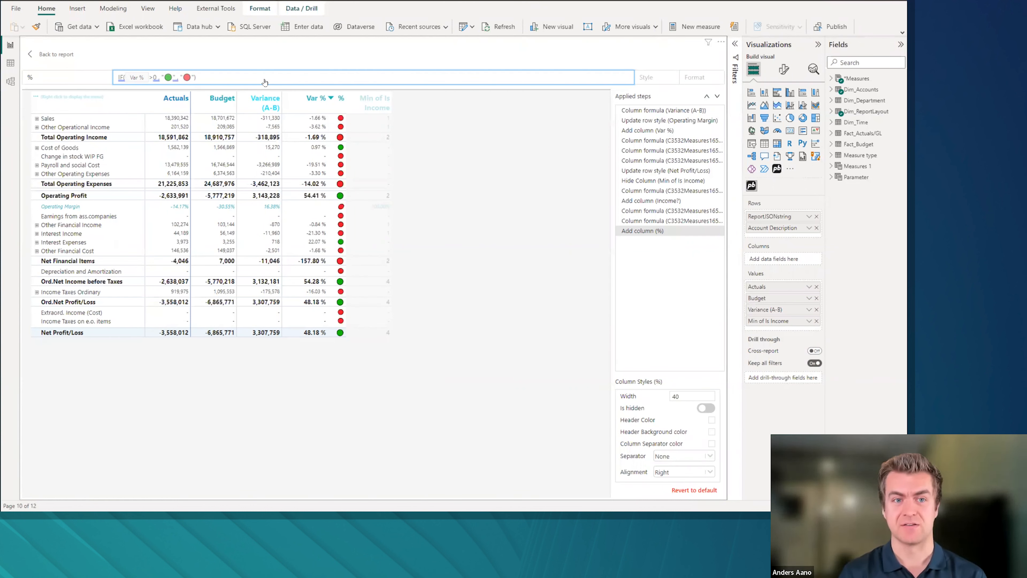
# Step: Browse the emoji picker's categories, insert a heart emoji after the % formula, and delete it again
pyautogui.press('super+period')
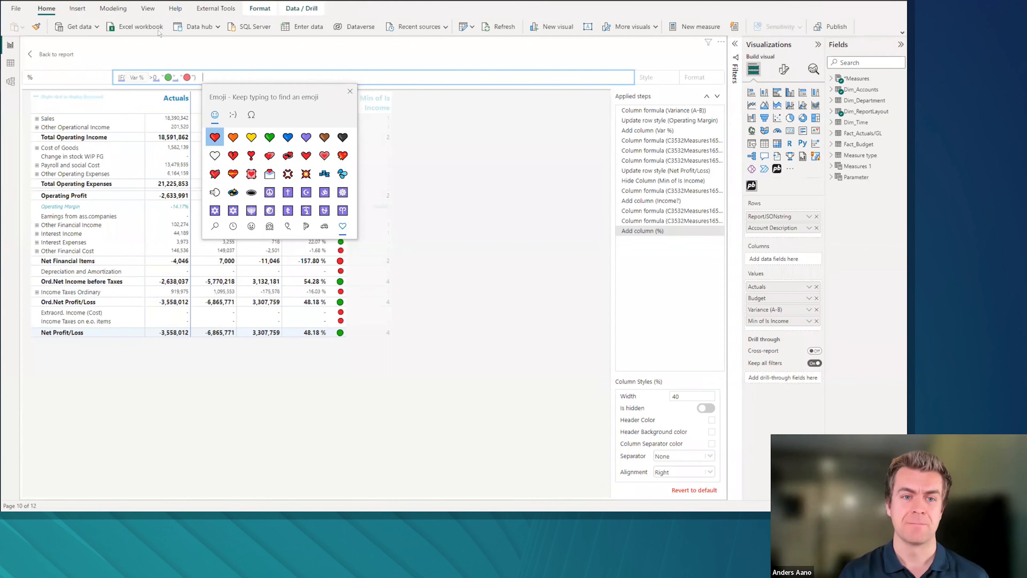
pyautogui.scroll(-1, 284, 202)
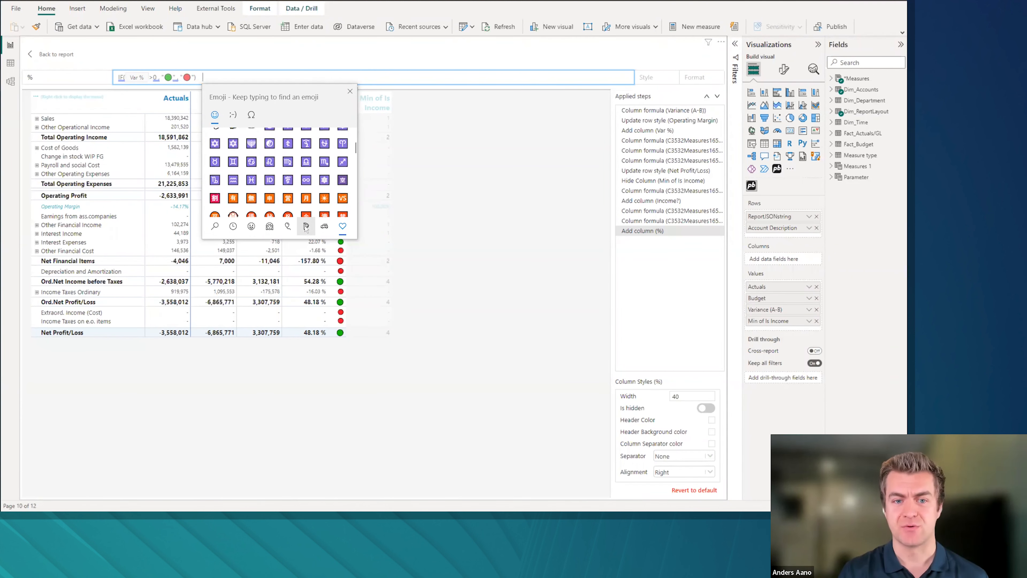
pyautogui.click(288, 226)
pyautogui.click(234, 229)
pyautogui.click(251, 226)
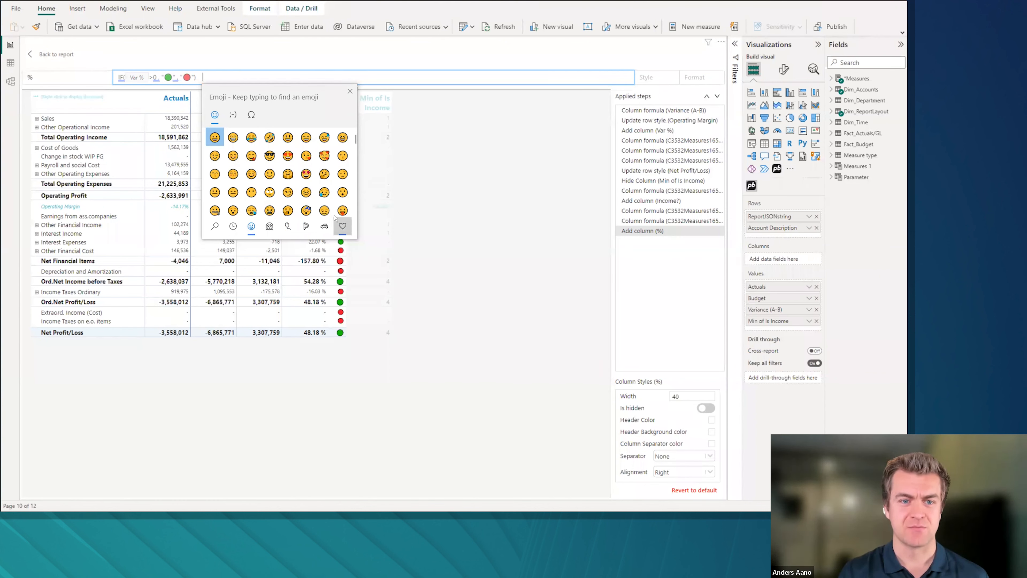
pyautogui.click(343, 226)
pyautogui.click(224, 128)
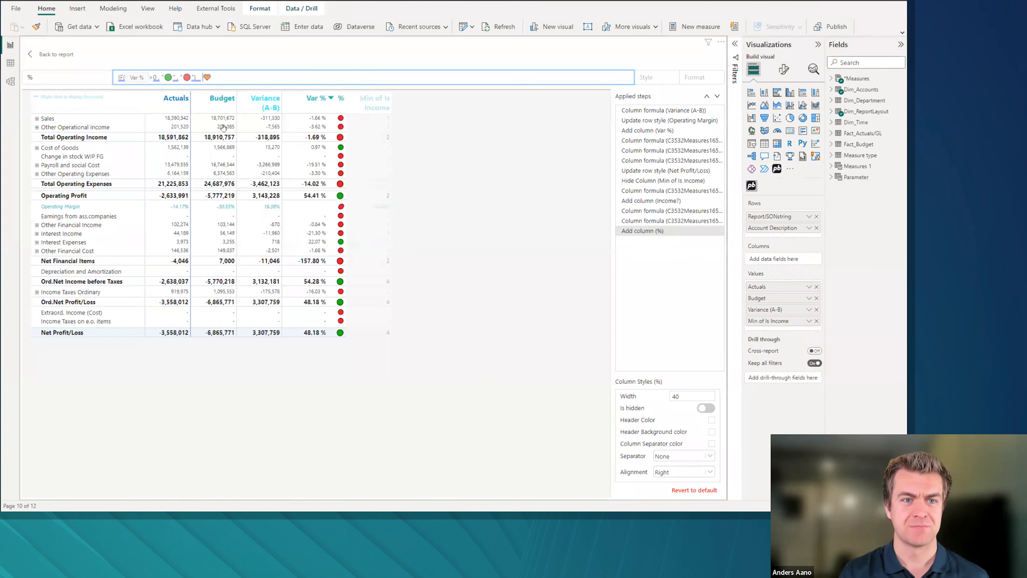
pyautogui.moveTo(215, 79); pyautogui.dragTo(194, 80)
pyautogui.click(210, 79)
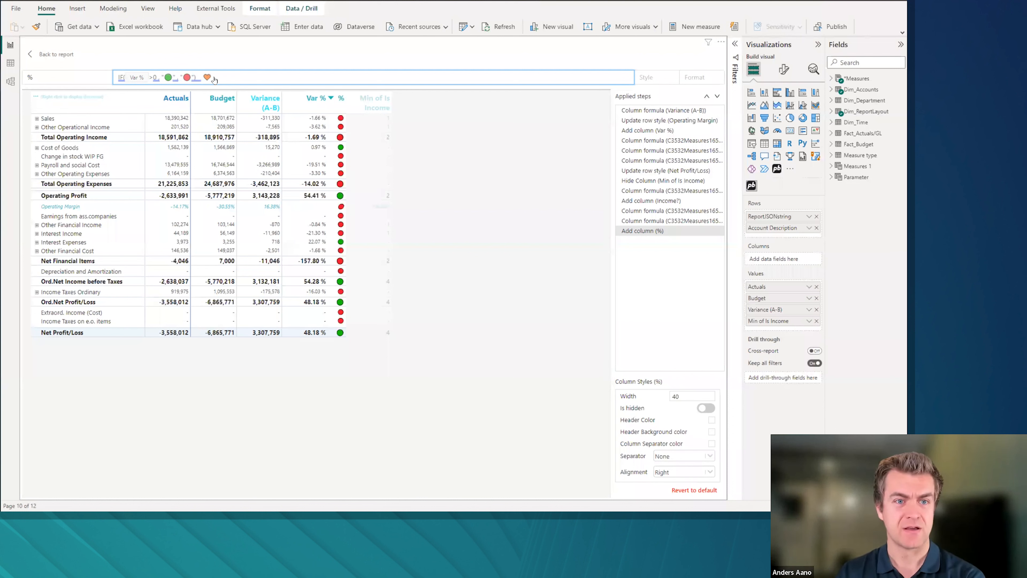
pyautogui.press('Delete')
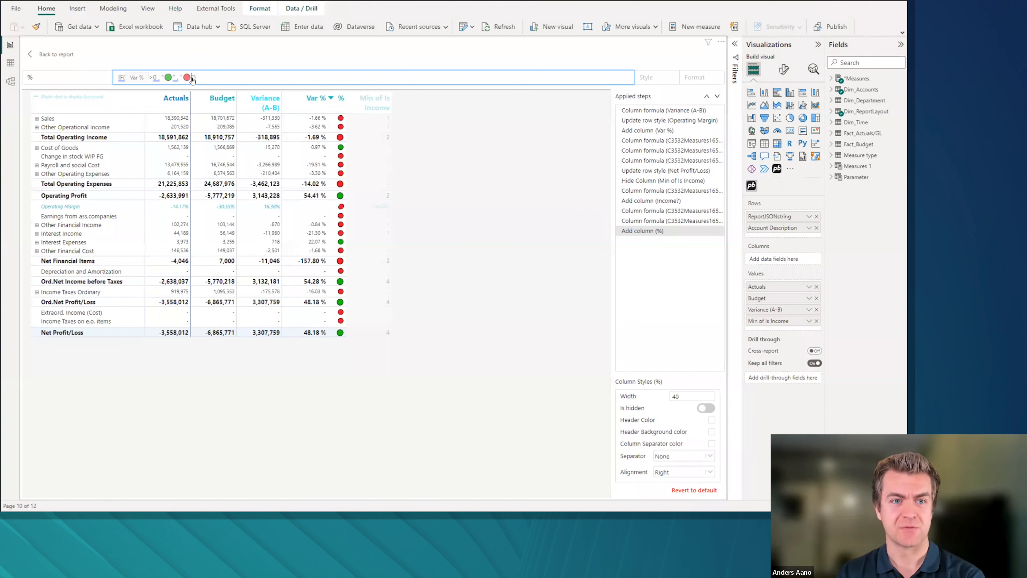
# Step: Try replacing the red circle in the % formula with a heart from the emoji picker, and clear it to leave empty quotes
pyautogui.press('BackSpace')
pyautogui.press('super+period')
pyautogui.click(194, 138)
pyautogui.click(204, 81)
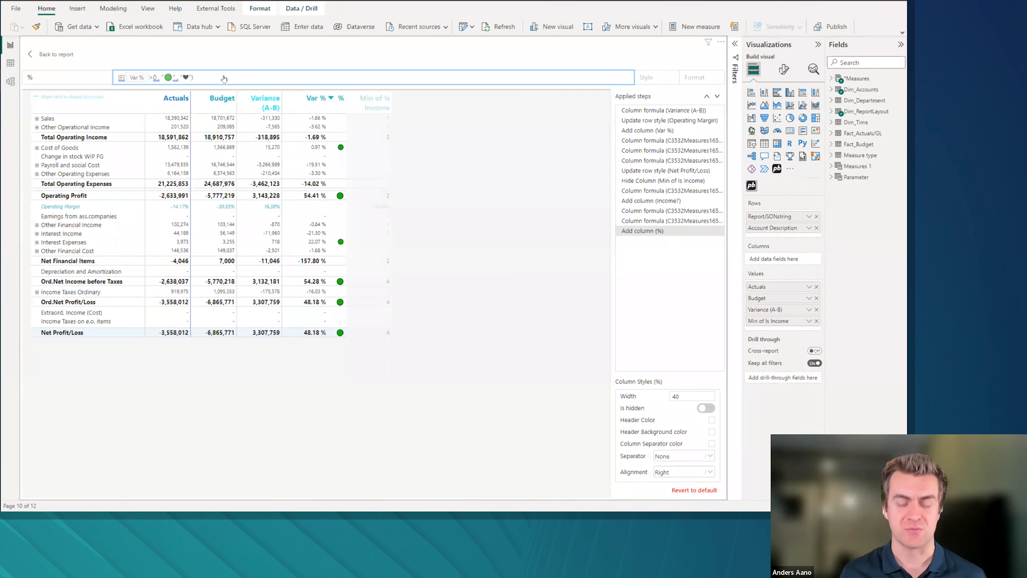
pyautogui.press('BackSpace')
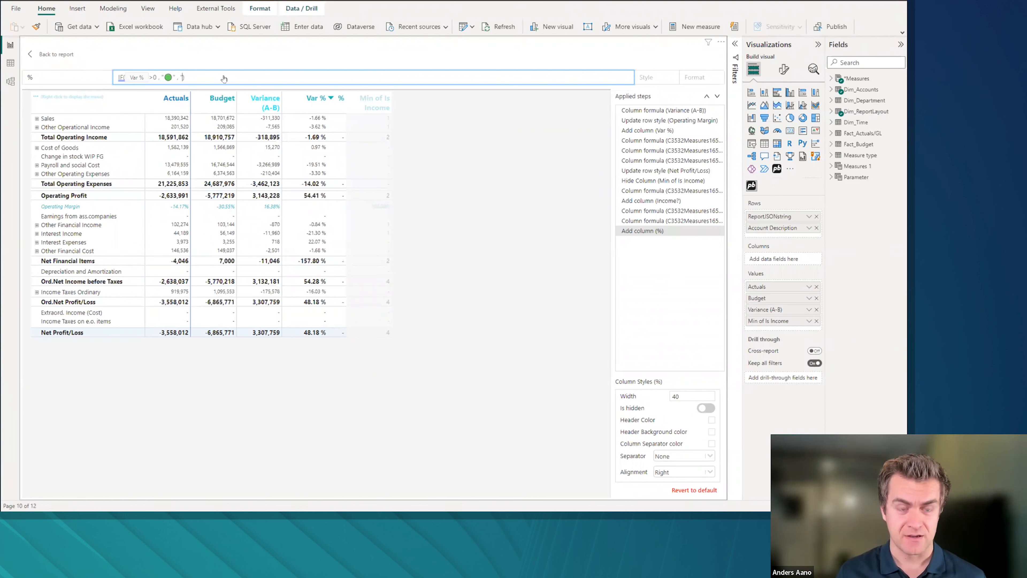
pyautogui.write('"')
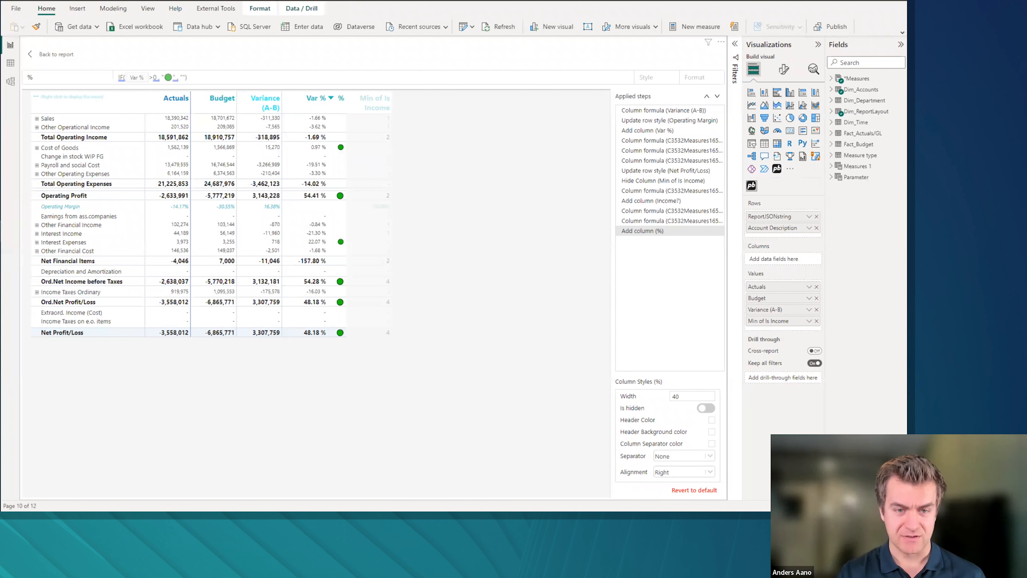
# Step: Add a red heart emoji to the sticky note and paste a copy between the empty quotes of the % formula
pyautogui.hotkey('alt', 'Tab')
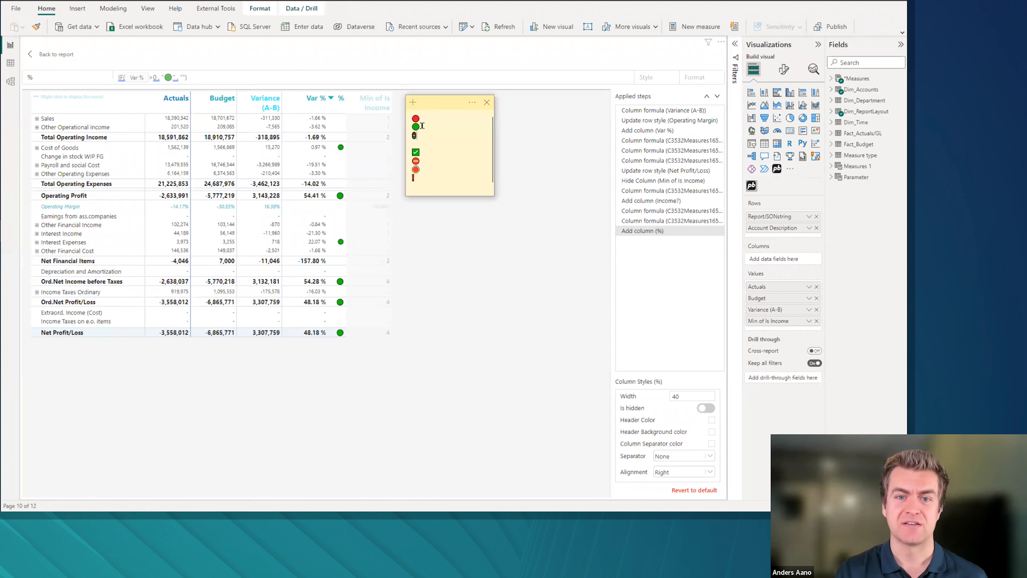
pyautogui.press('Return')
pyautogui.press('super+period')
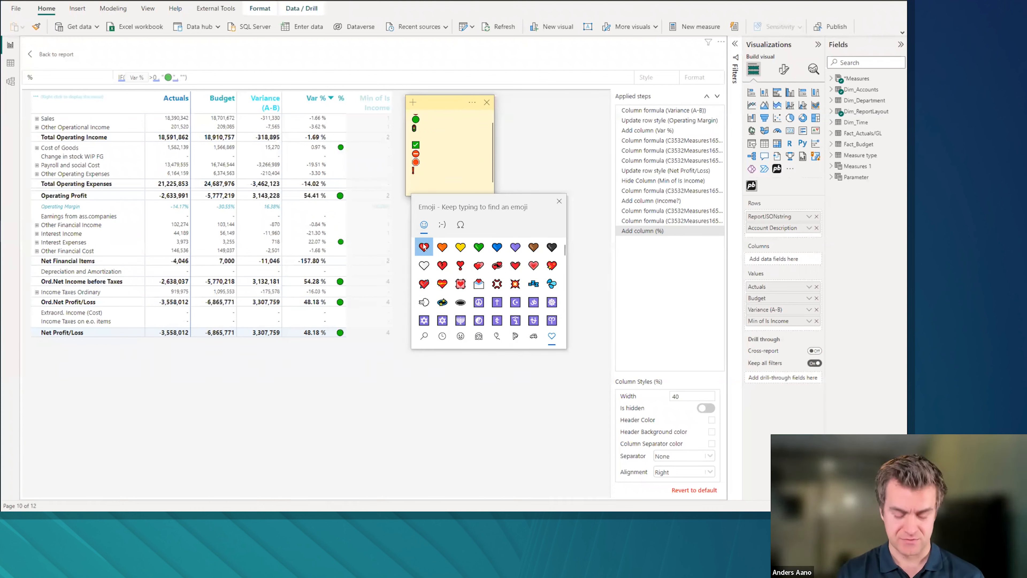
pyautogui.click(424, 247)
pyautogui.hotkey('shift', 'Left')
pyautogui.hotkey('ctrl', 'c')
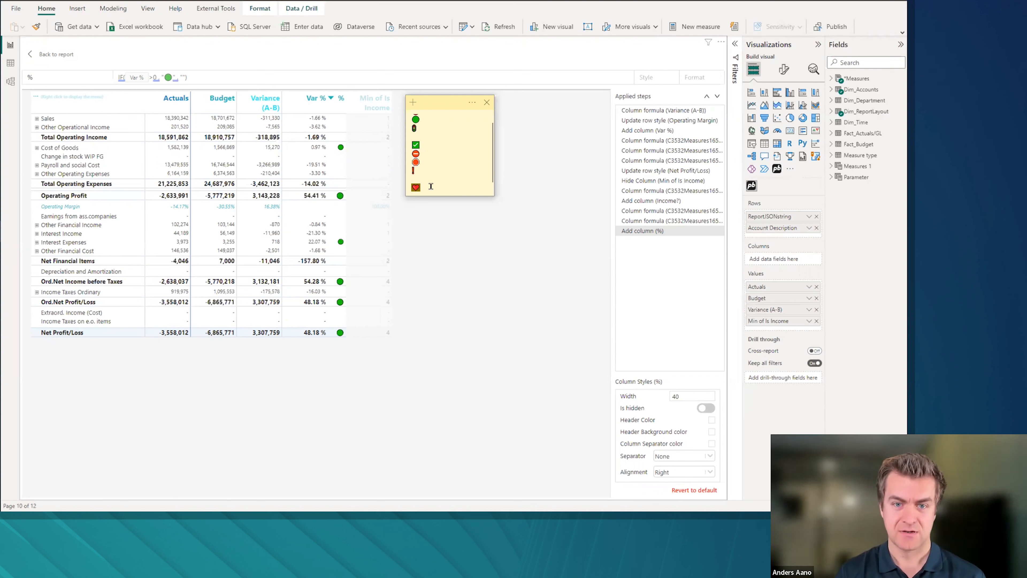
pyautogui.click(184, 78)
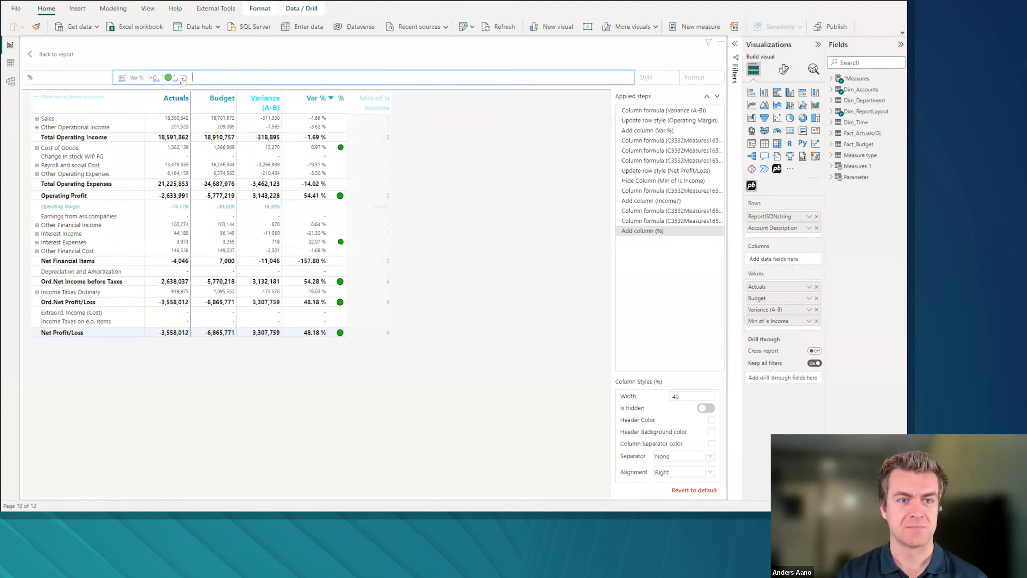
pyautogui.hotkey('ctrl', 'v')
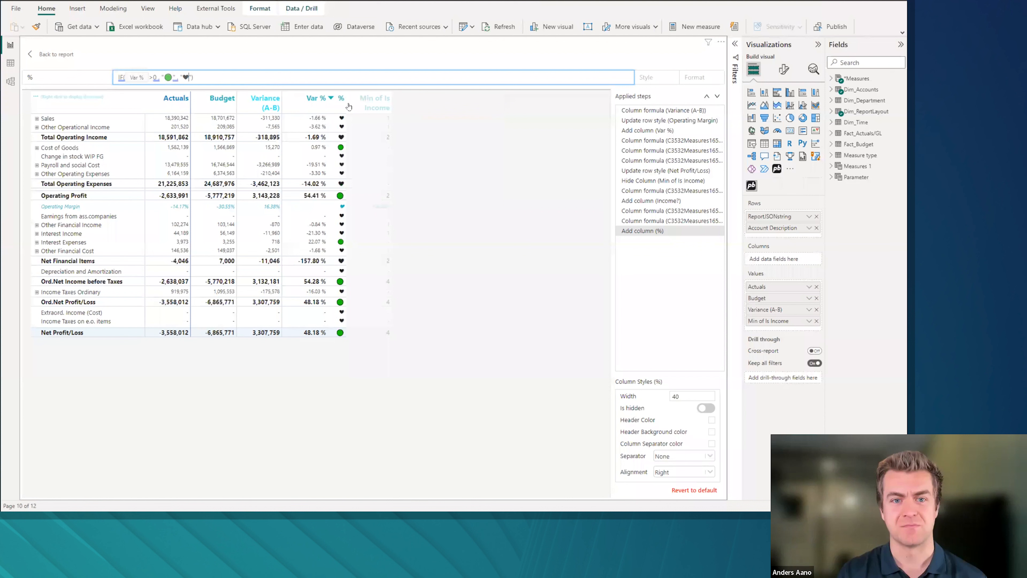
# Step: Copy the orange-red circle icon from the sticky note and put it in place of the heart in the % formula
pyautogui.click(412, 100)
pyautogui.hotkey('alt', 'Tab')
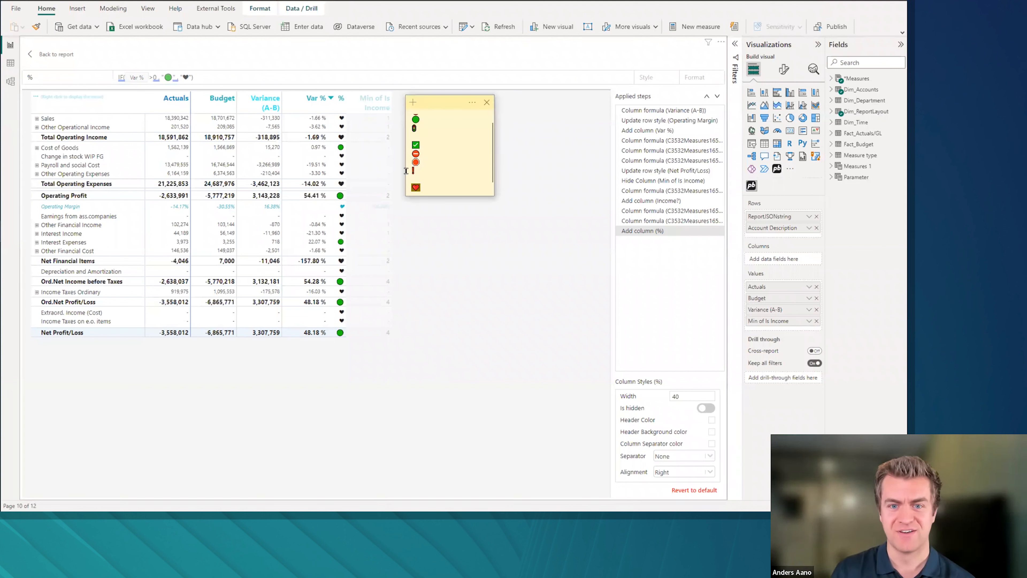
pyautogui.moveTo(423, 164); pyautogui.dragTo(410, 161)
pyautogui.hotkey('ctrl', 'c')
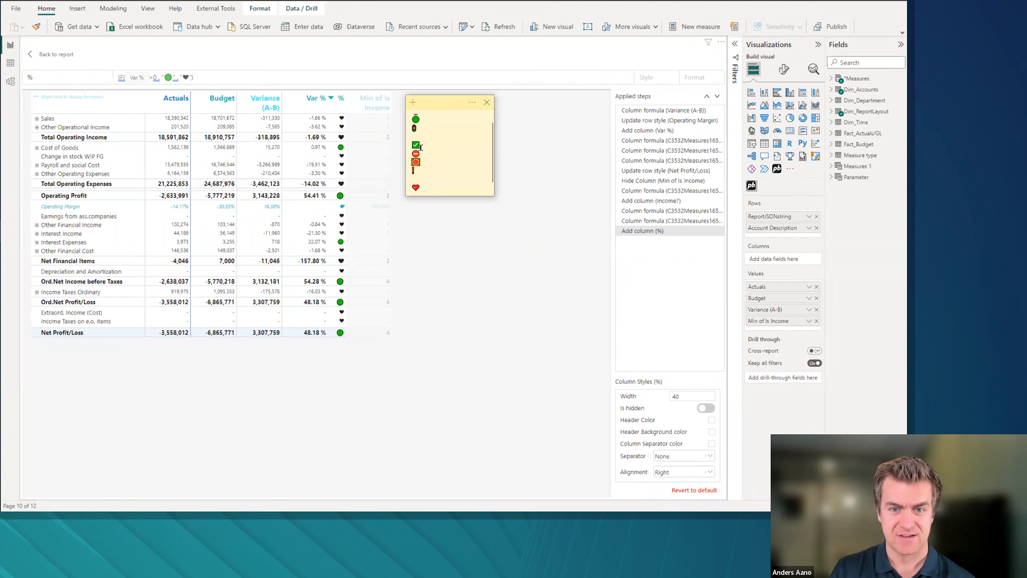
pyautogui.click(193, 80)
pyautogui.hotkey('ctrl', 'v')
pyautogui.press('Left')
pyautogui.press('BackSpace')
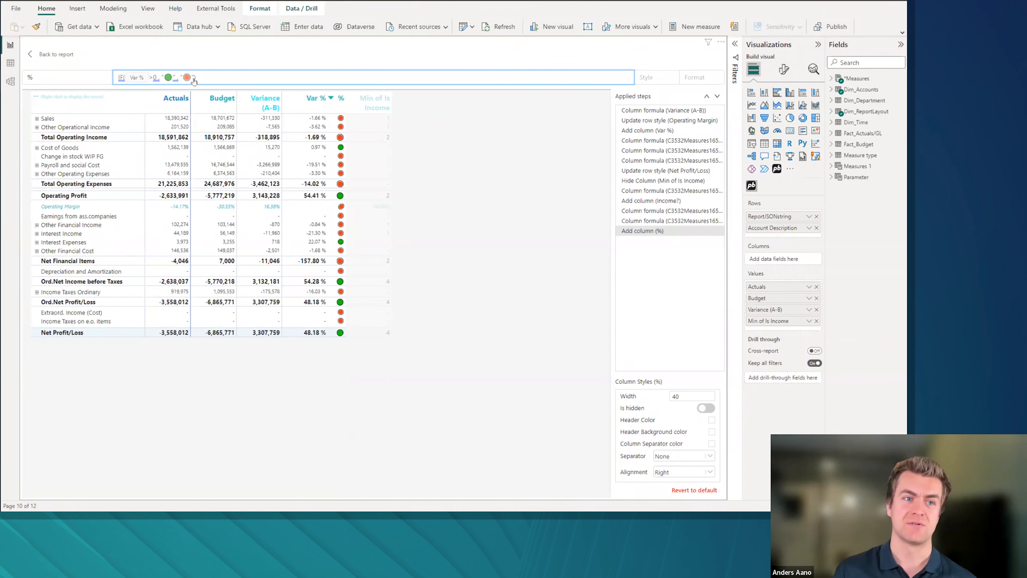
pyautogui.hotkey('ctrl', 'a')
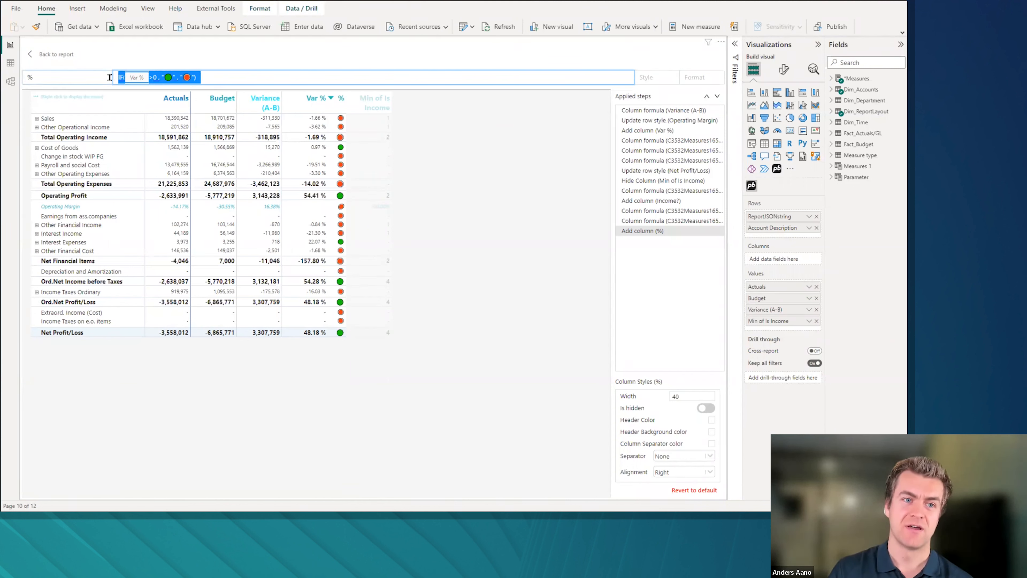
pyautogui.click(224, 81)
pyautogui.hotkey('alt', 'Tab')
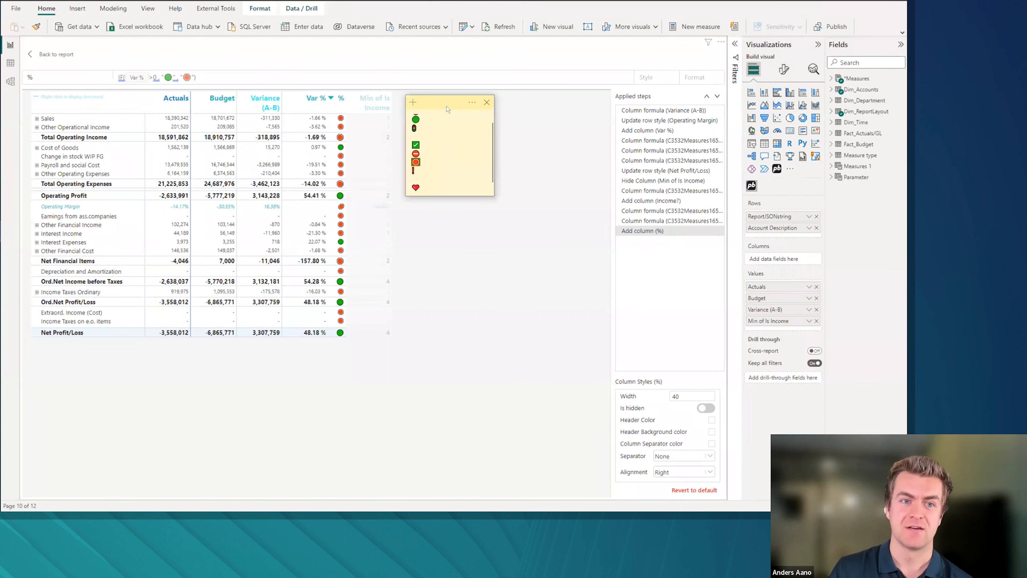
pyautogui.moveTo(447, 108); pyautogui.dragTo(467, 152)
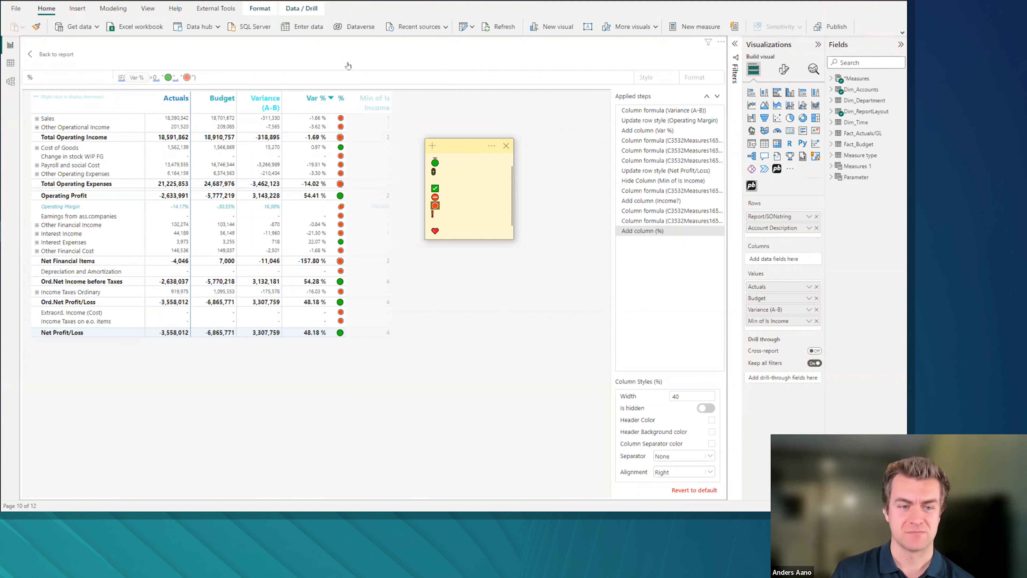
pyautogui.click(305, 80)
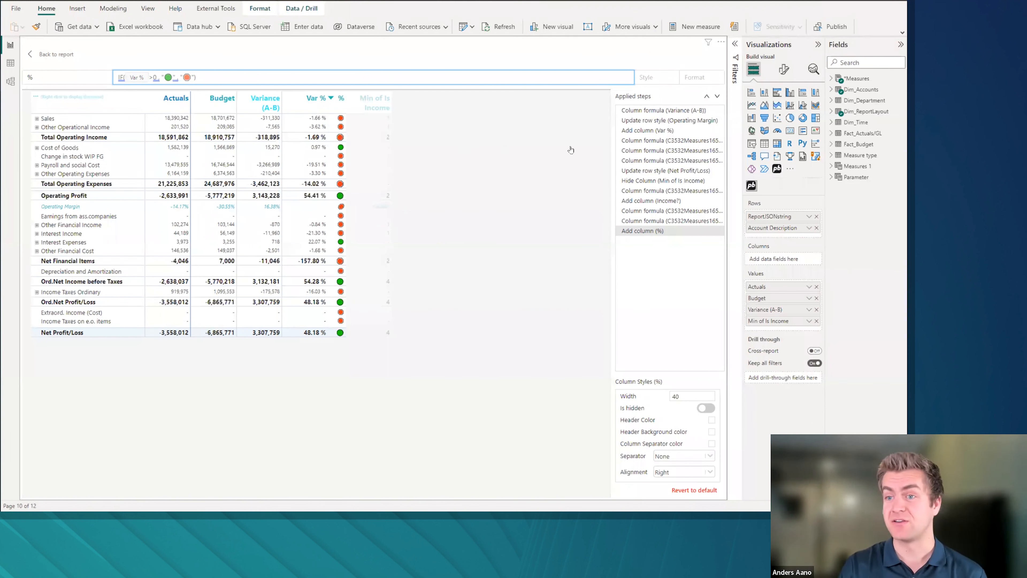
# Step: Expand the Sales row to view its accounts, and clear the accidentally added Min of Is Income references from the % formula
pyautogui.click(37, 119)
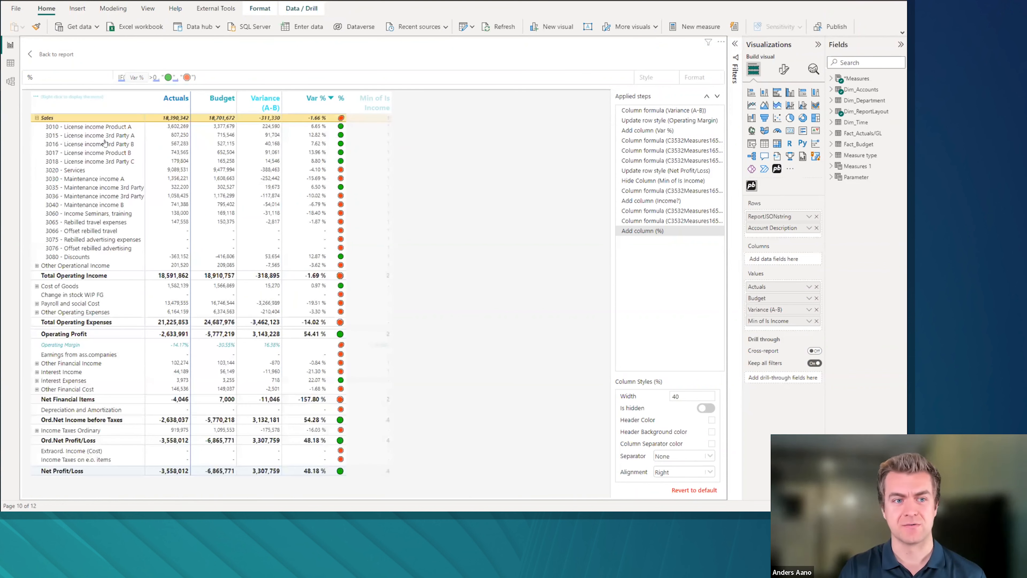
pyautogui.click(374, 134)
pyautogui.click(376, 135)
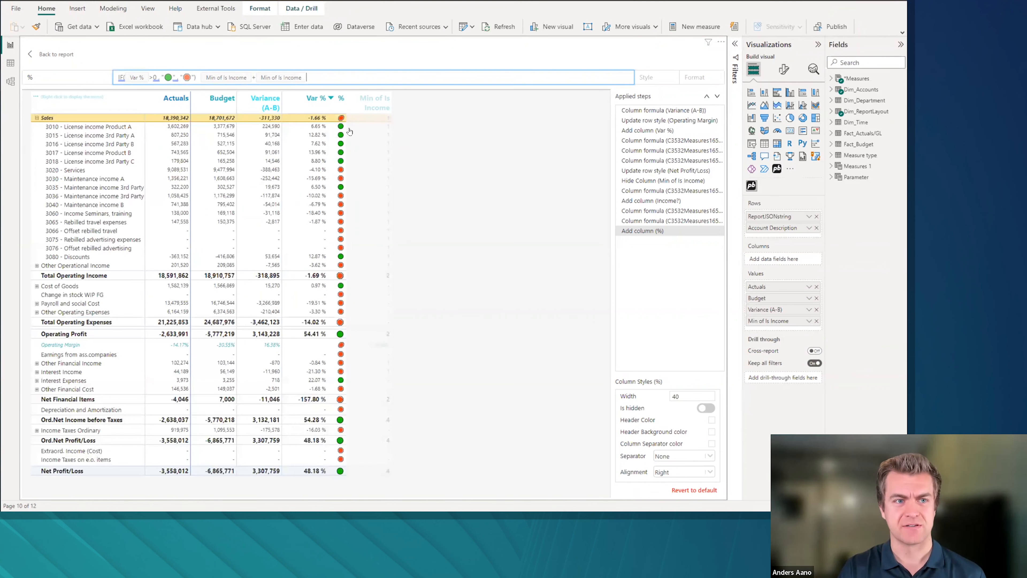
pyautogui.press('BackSpace')
pyautogui.press('BackSpace')
pyautogui.press('BackSpace')
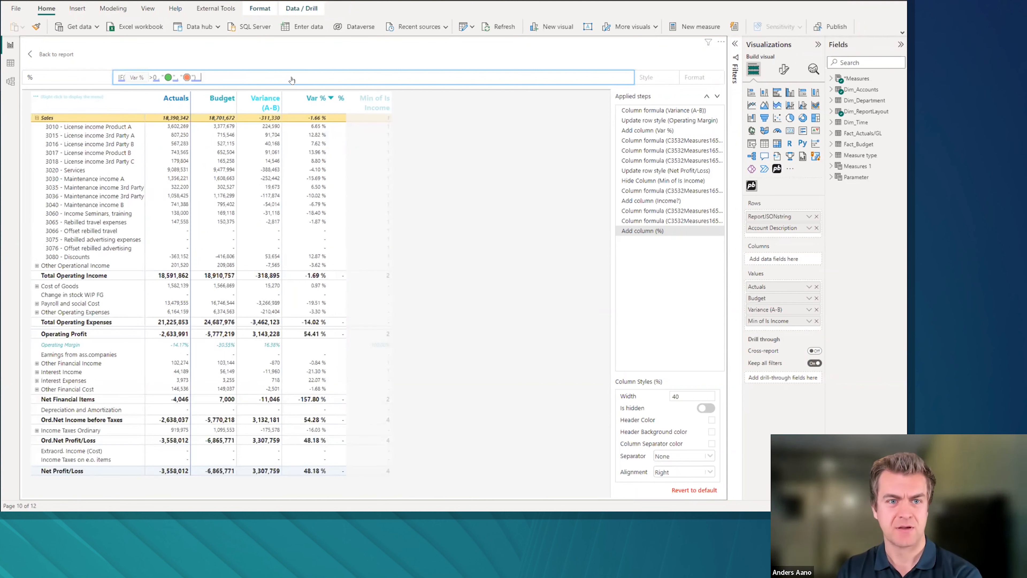
pyautogui.press('Return')
# Step: Look up the Is Income column in the Dim_Accounts data table and examine its values for the income and cost accounts
pyautogui.click(53, 55)
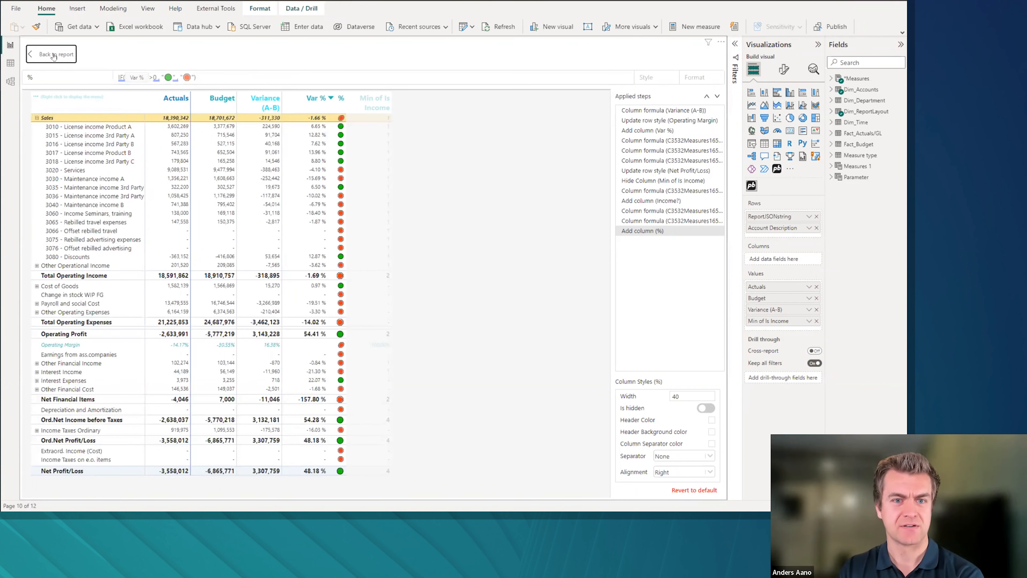
pyautogui.click(10, 64)
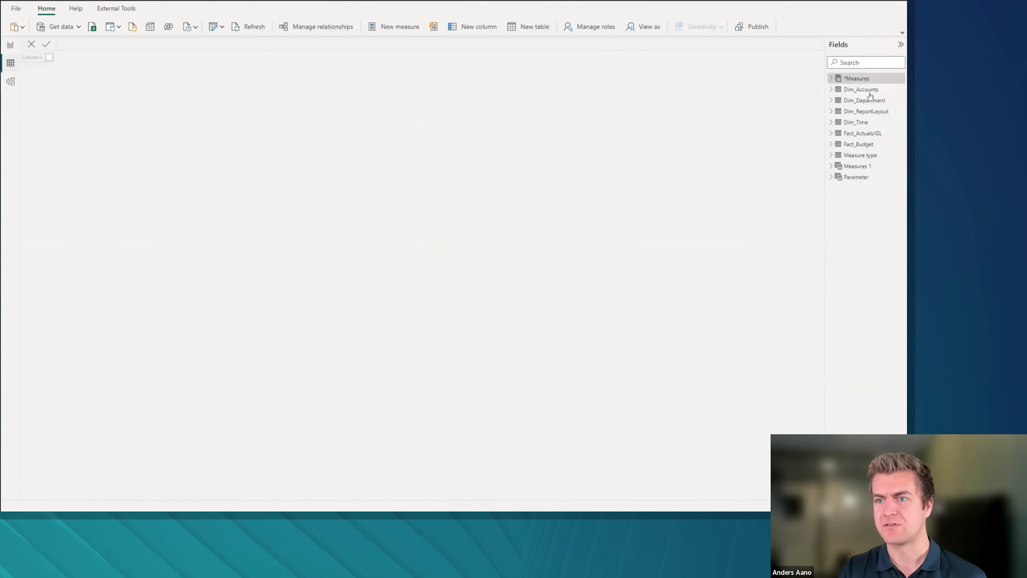
pyautogui.click(865, 90)
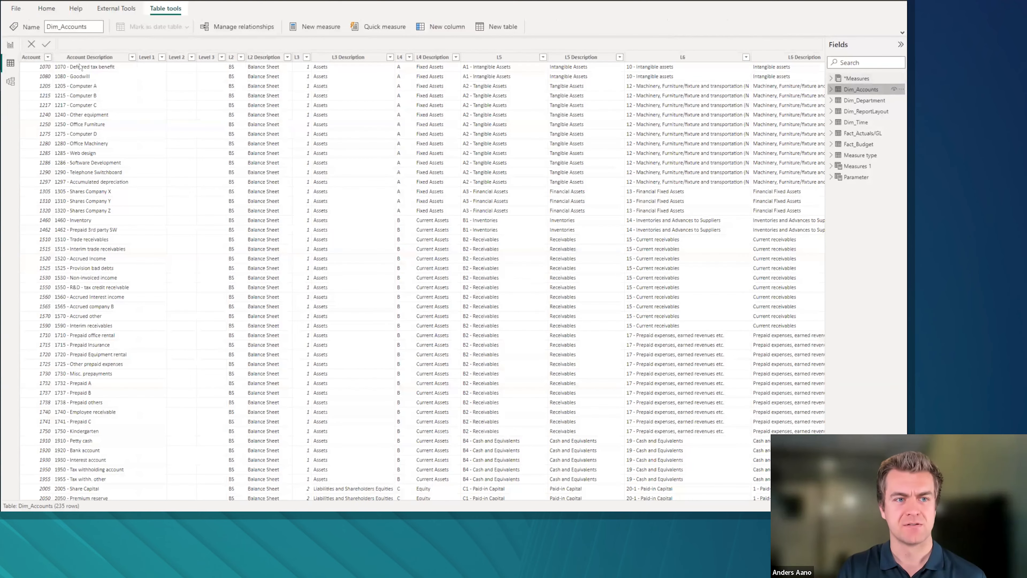
pyautogui.click(83, 60)
pyautogui.moveTo(368, 497); pyautogui.dragTo(826, 49)
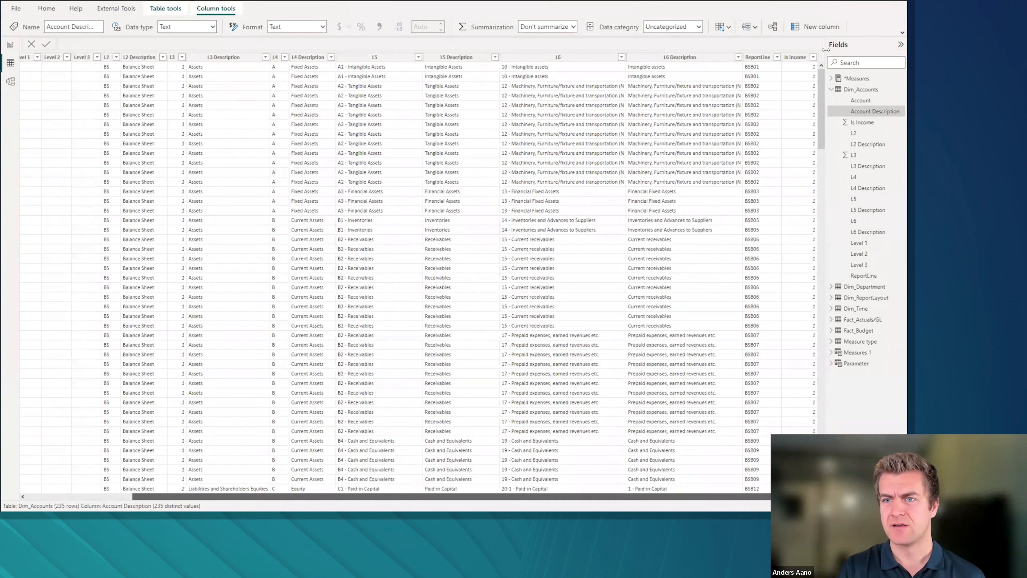
pyautogui.click(796, 57)
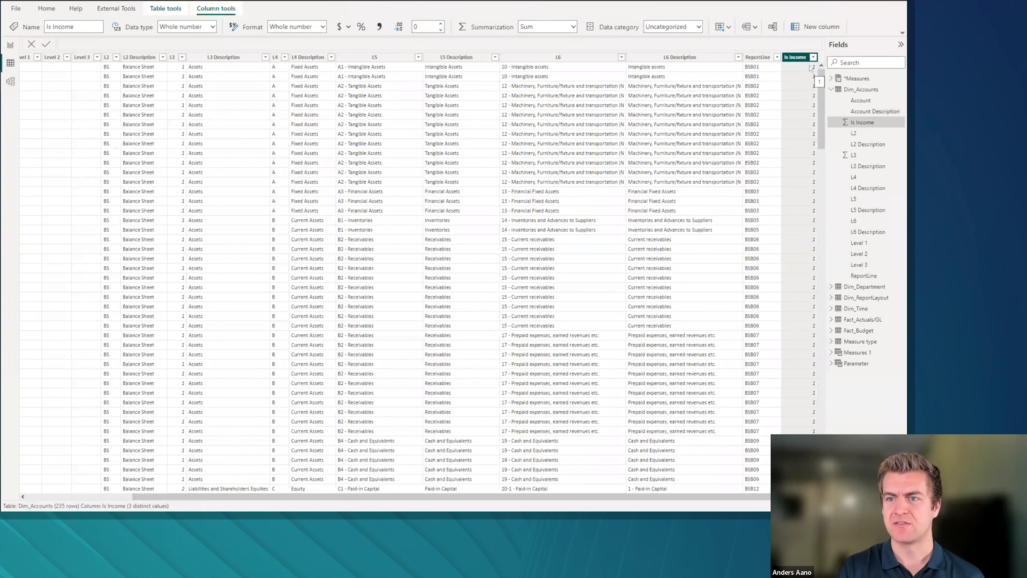
pyautogui.scroll(-20, 821, 116)
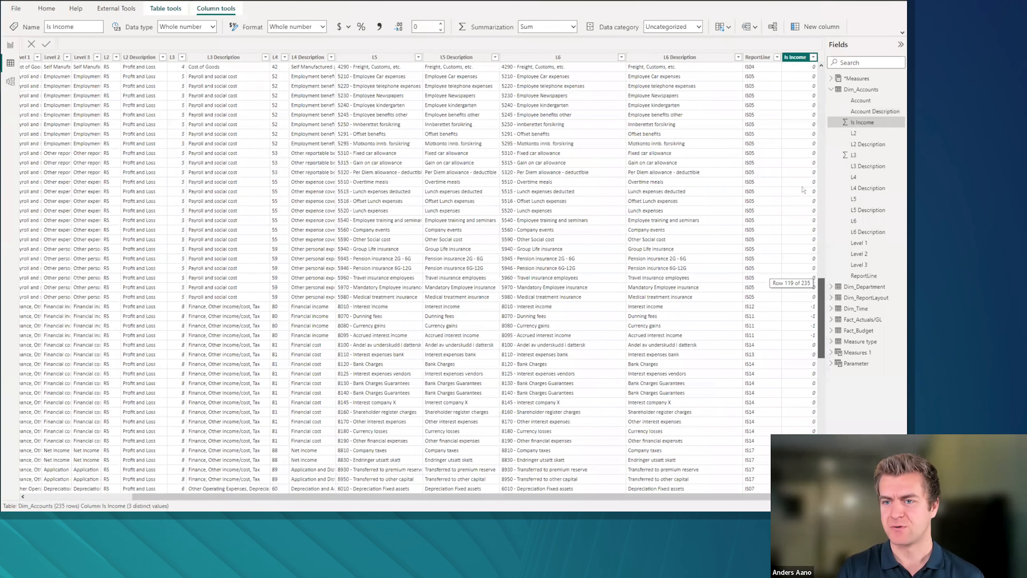
pyautogui.scroll(7, 801, 190)
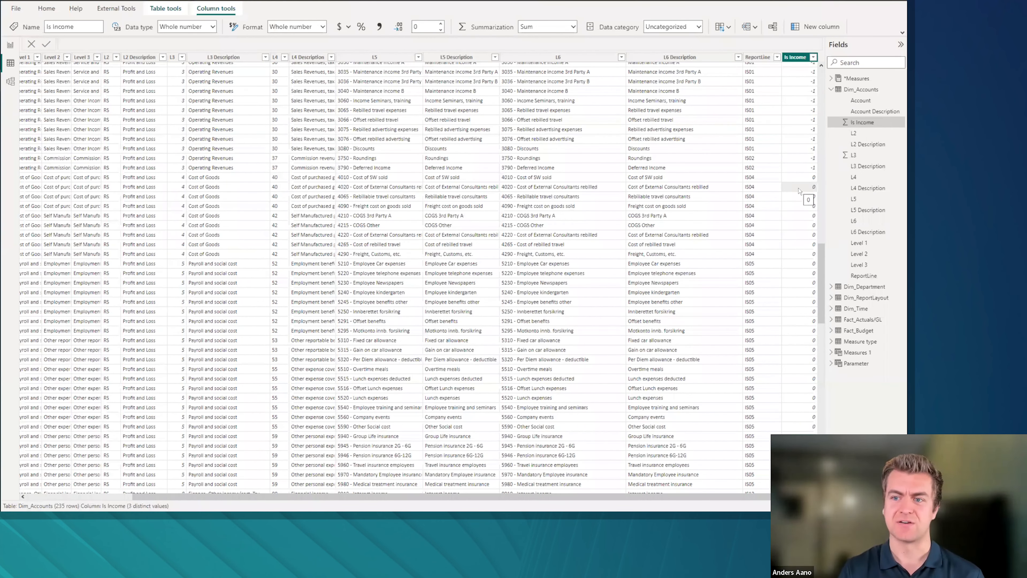
# Step: Reopen the report's matrix for editing with the Sales row collapsed, and open the % column's formula
pyautogui.click(10, 44)
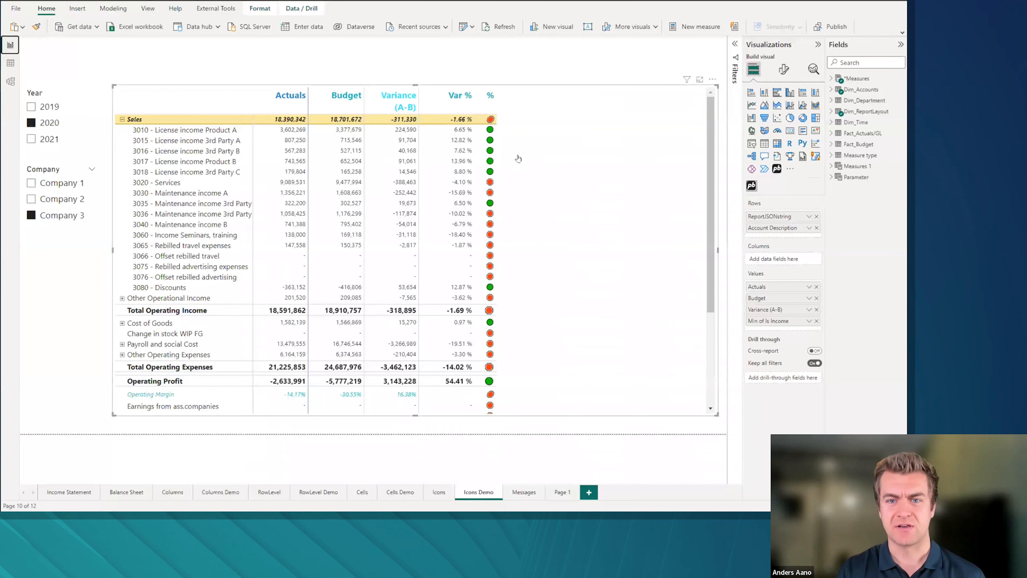
pyautogui.click(713, 81)
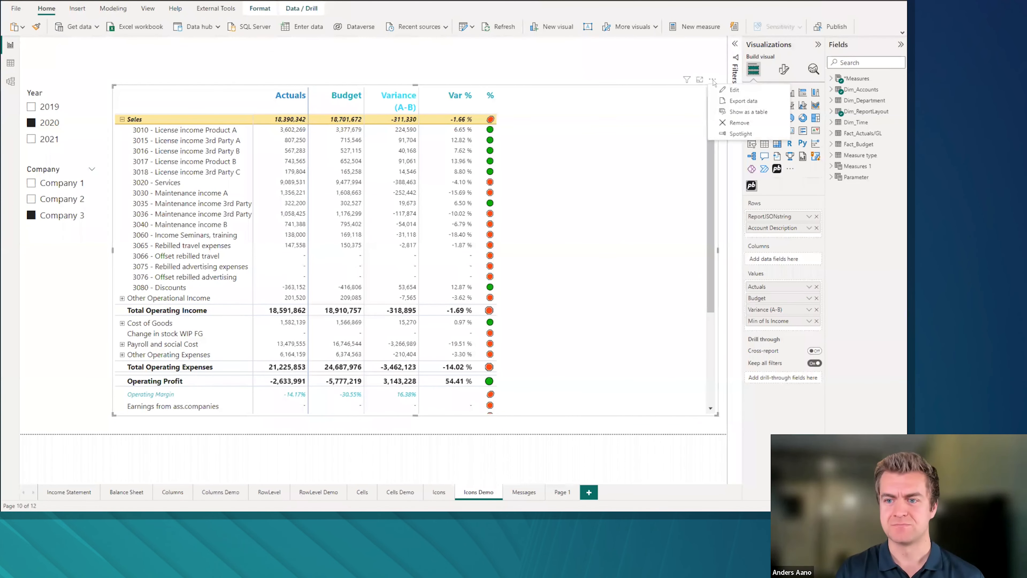
pyautogui.click(763, 325)
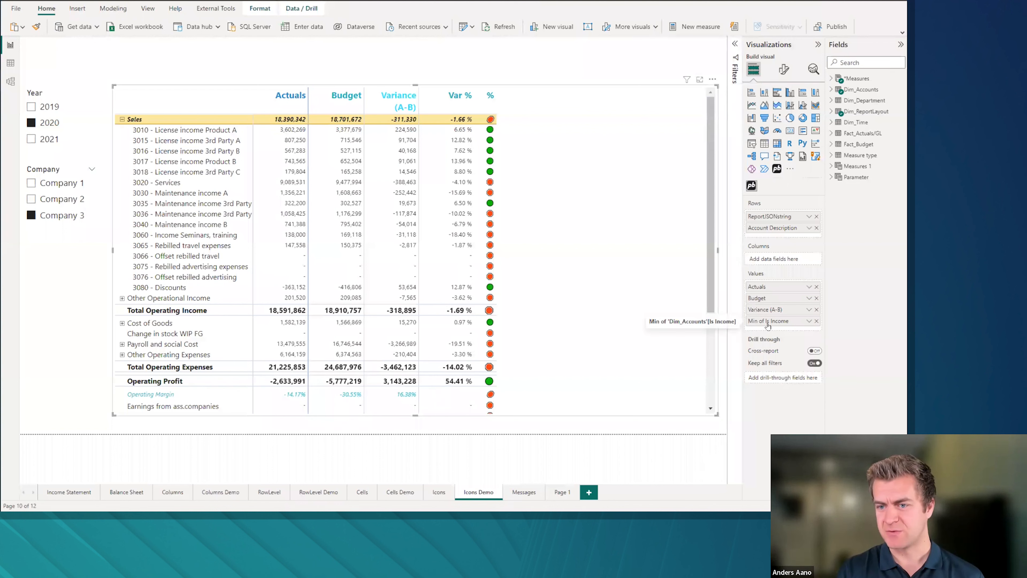
pyautogui.click(713, 80)
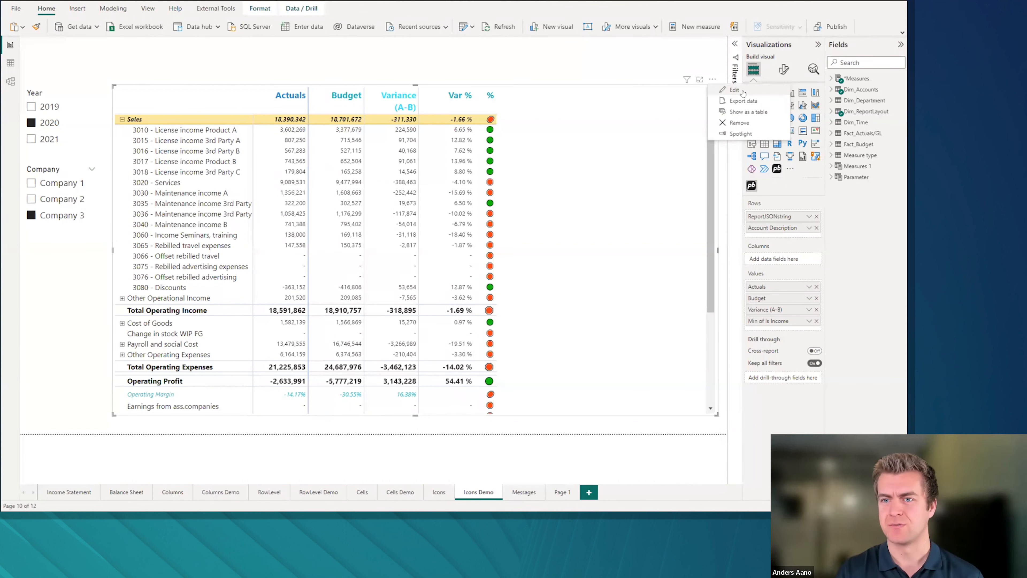
pyautogui.click(734, 90)
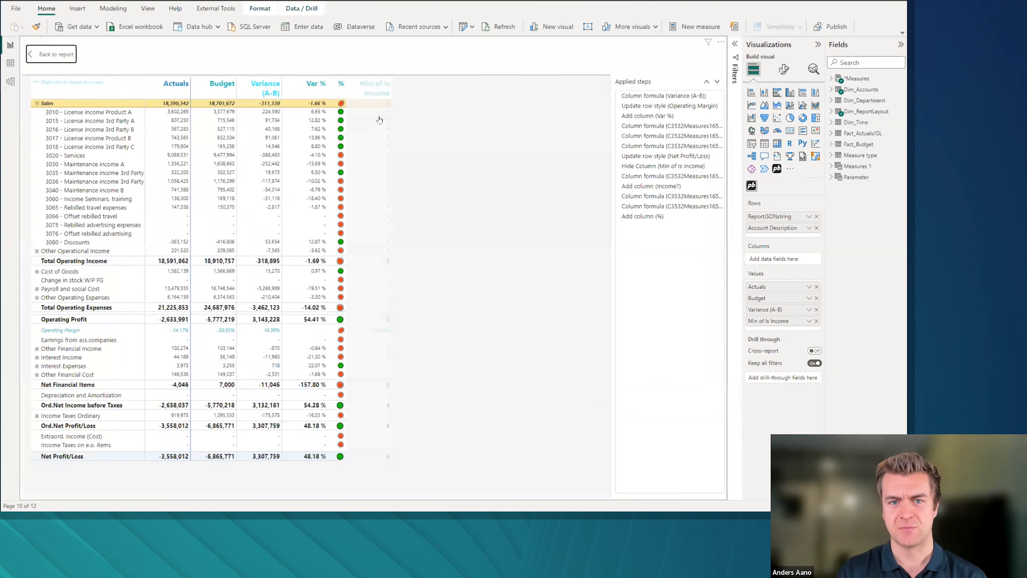
pyautogui.click(37, 103)
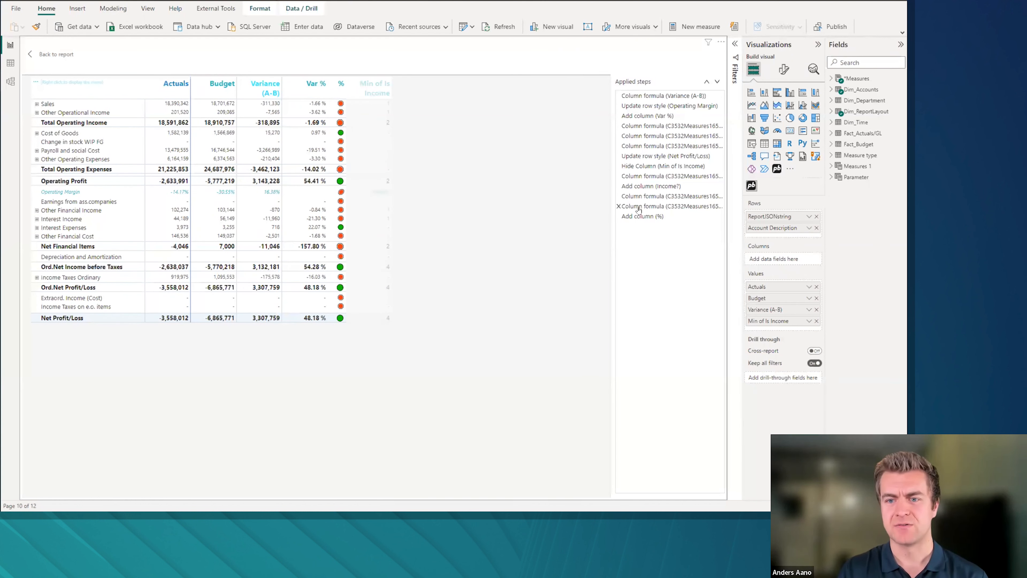
pyautogui.click(643, 217)
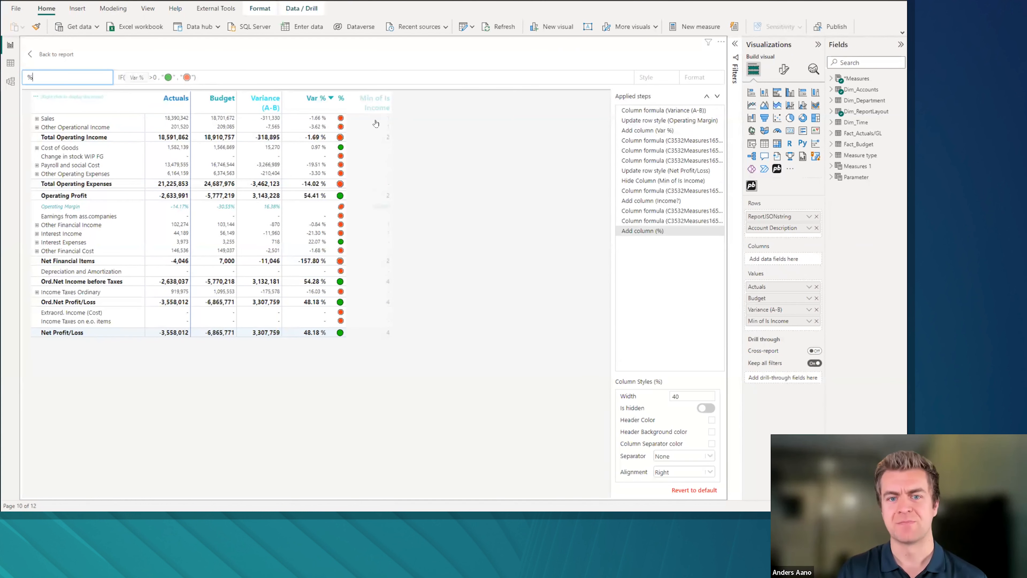
# Step: Extend the IF test in the % formula with the extra condition && Min of Is Income >0
pyautogui.click(157, 81)
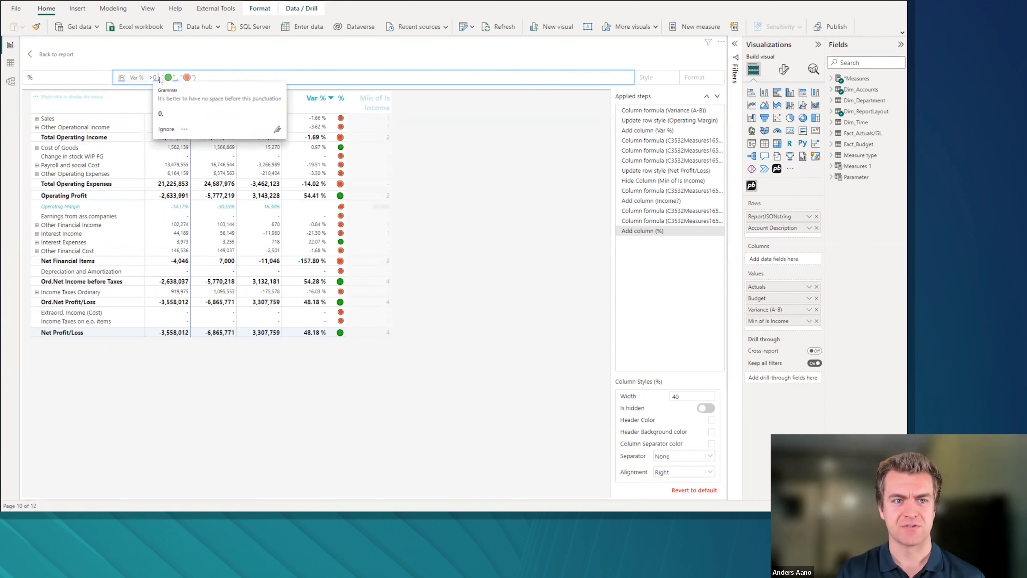
pyautogui.write('&&')
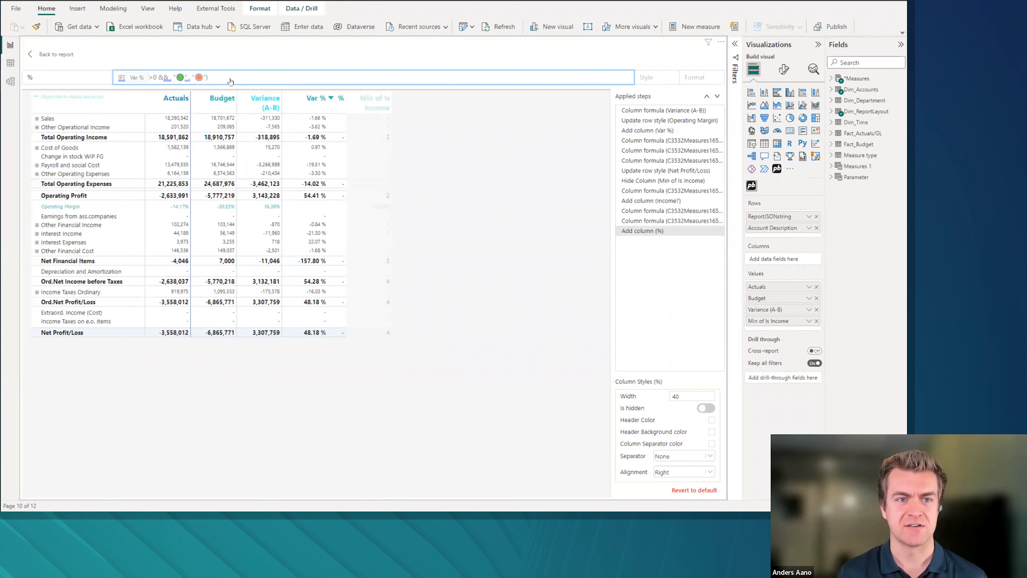
pyautogui.click(382, 119)
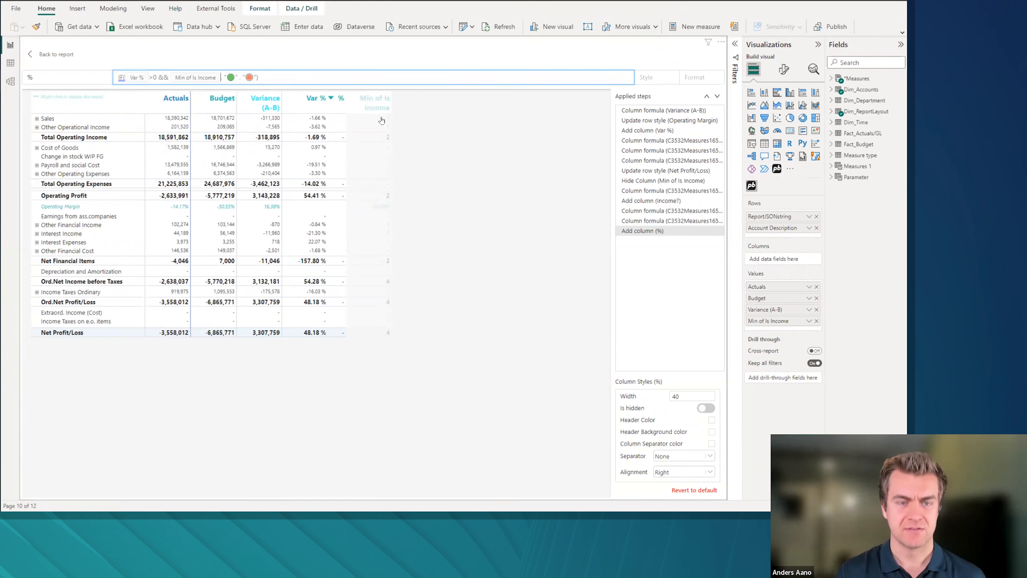
pyautogui.write('>')
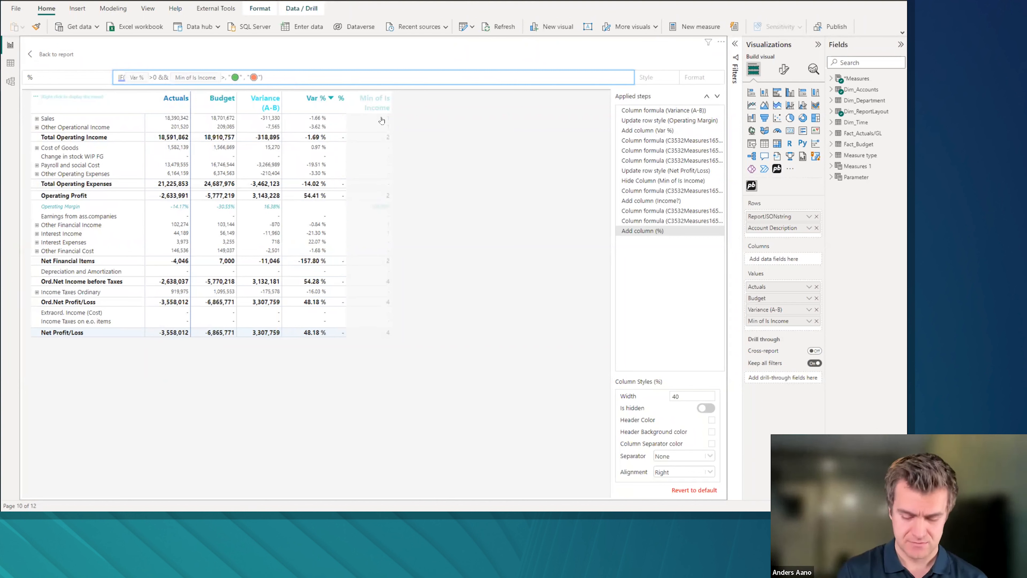
pyautogui.write('0')
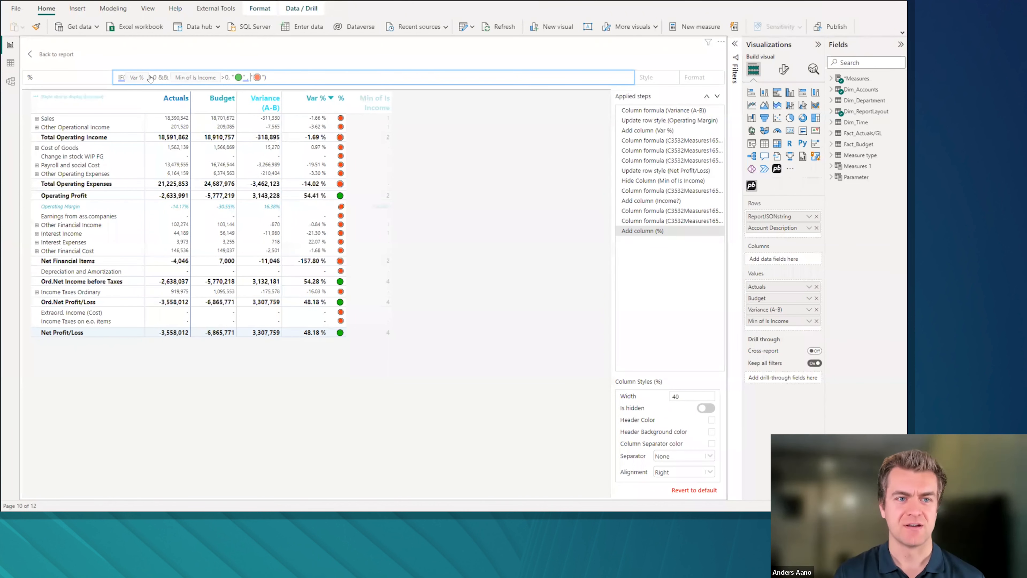
# Step: Replace the whole % formula with the previously copied nested IF that tests Var % and Min of Is Income and returns chart or no-entry icons
pyautogui.moveTo(305, 80); pyautogui.dragTo(103, 77)
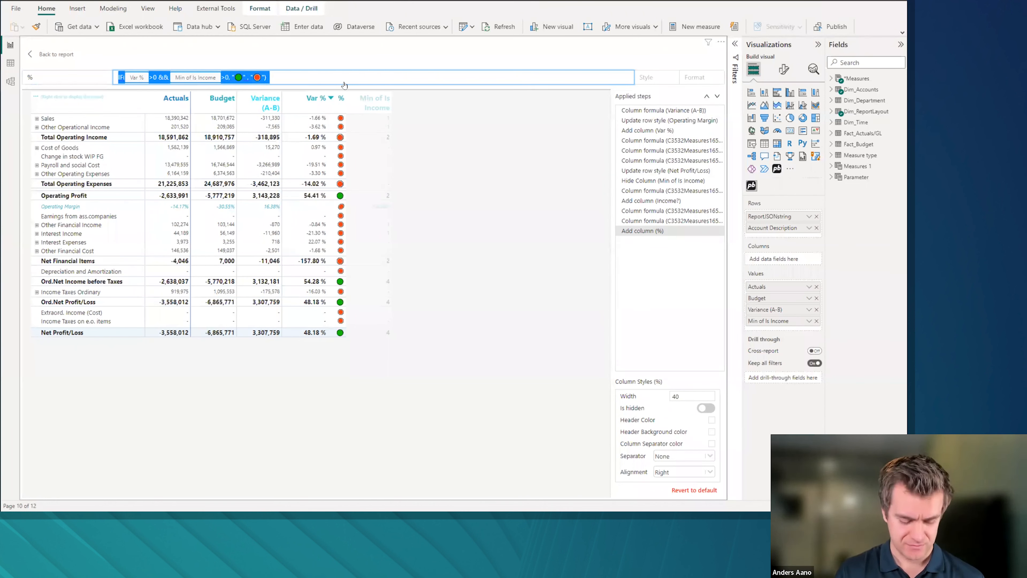
pyautogui.press('super+v')
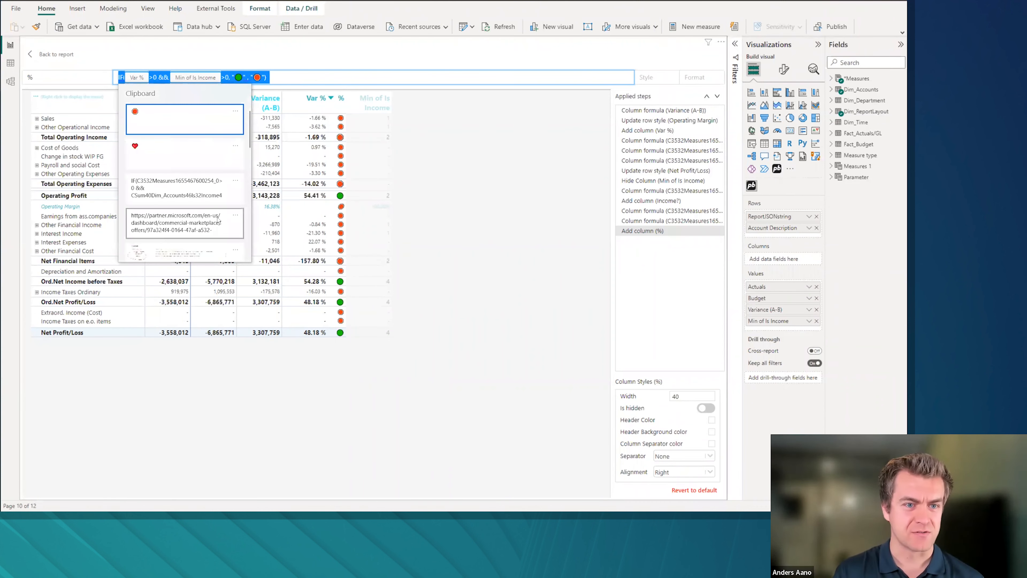
pyautogui.click(180, 195)
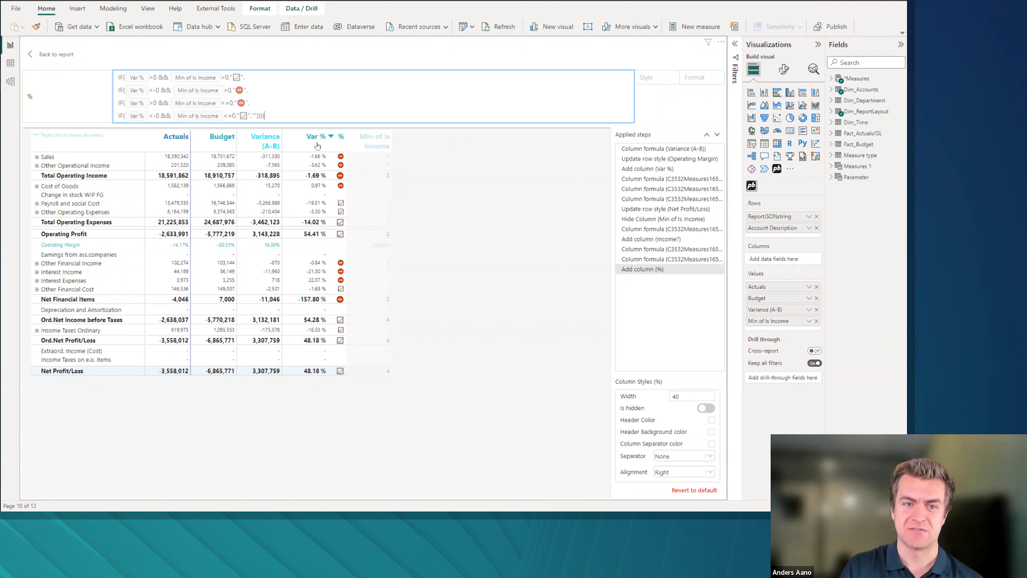
# Step: Examine the four nested IF conditions of the % formula and the icon each one returns for income and cost rows
pyautogui.doubleClick(241, 91)
pyautogui.moveTo(229, 82); pyautogui.dragTo(110, 79)
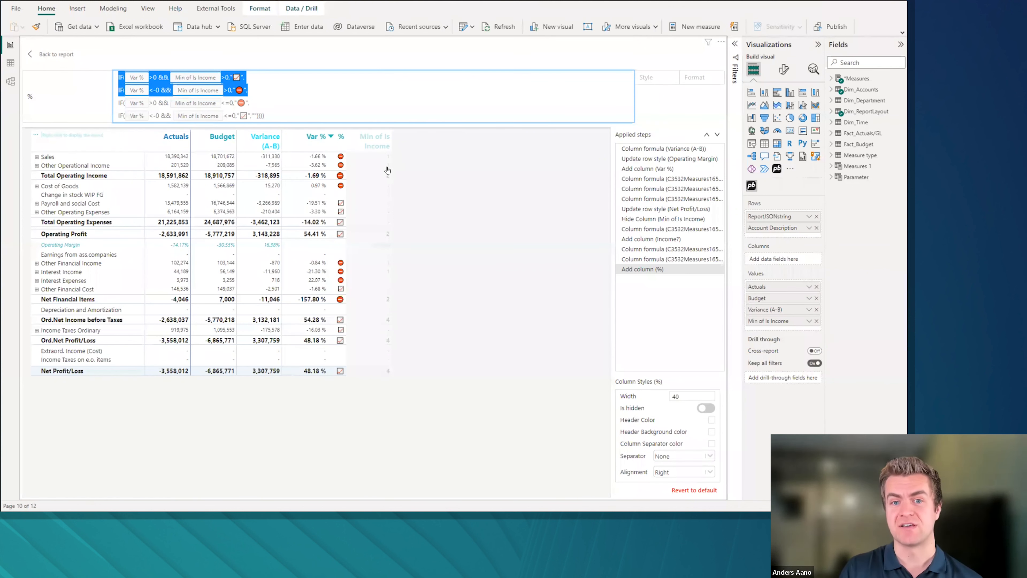
pyautogui.click(290, 104)
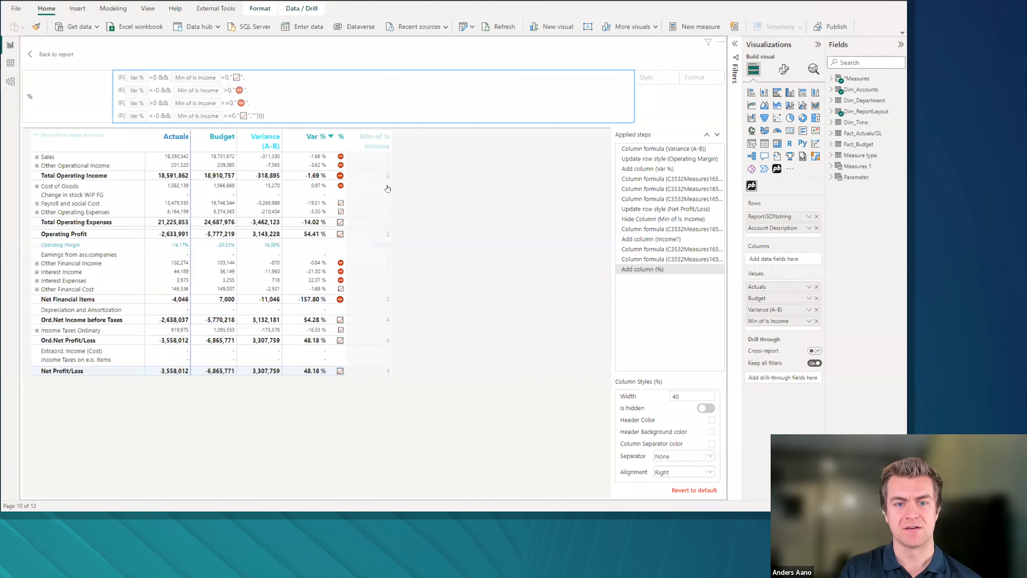
pyautogui.doubleClick(241, 104)
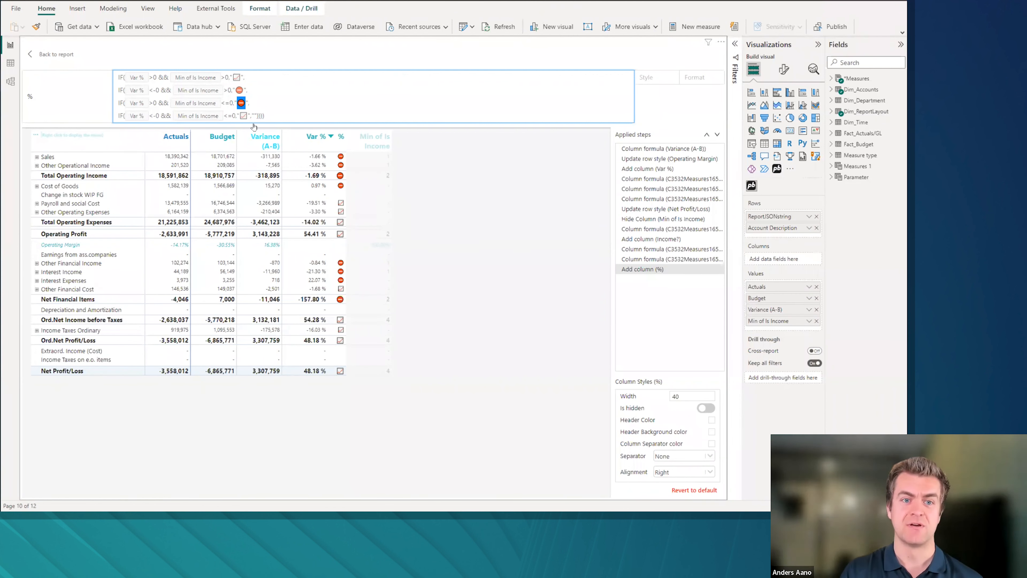
pyautogui.click(282, 118)
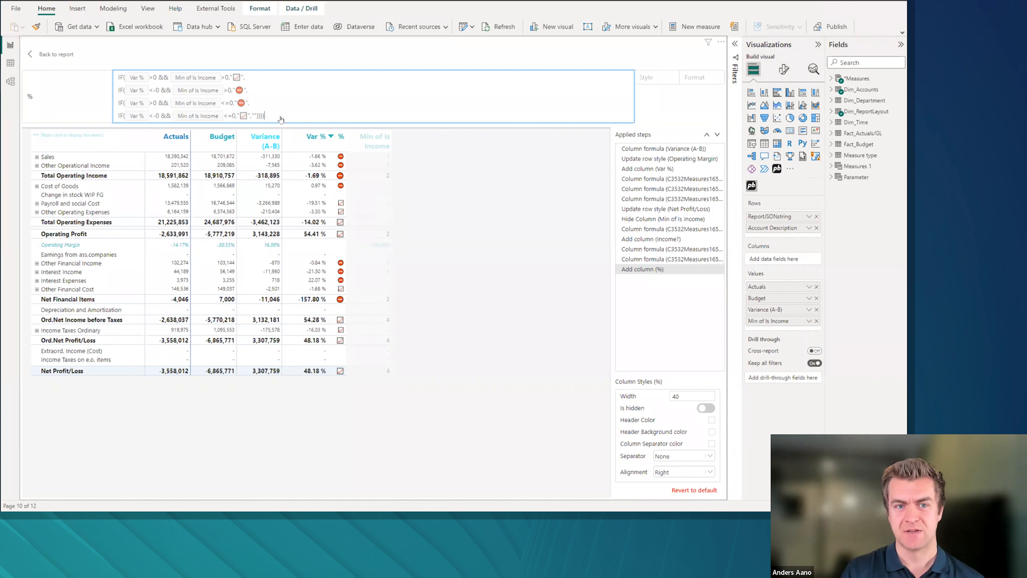
pyautogui.moveTo(117, 80); pyautogui.dragTo(258, 121)
pyautogui.click(267, 119)
pyautogui.click(267, 119)
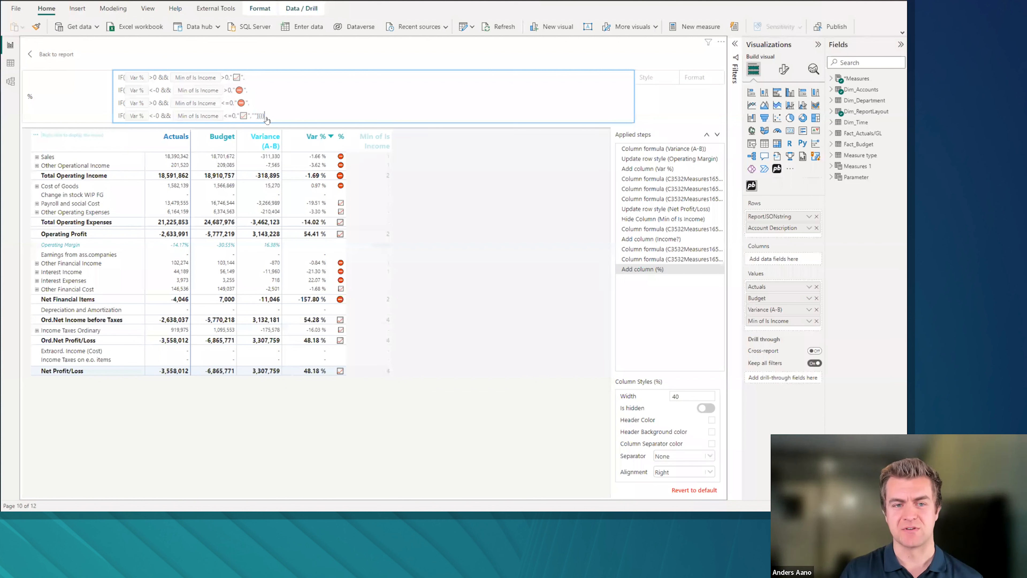
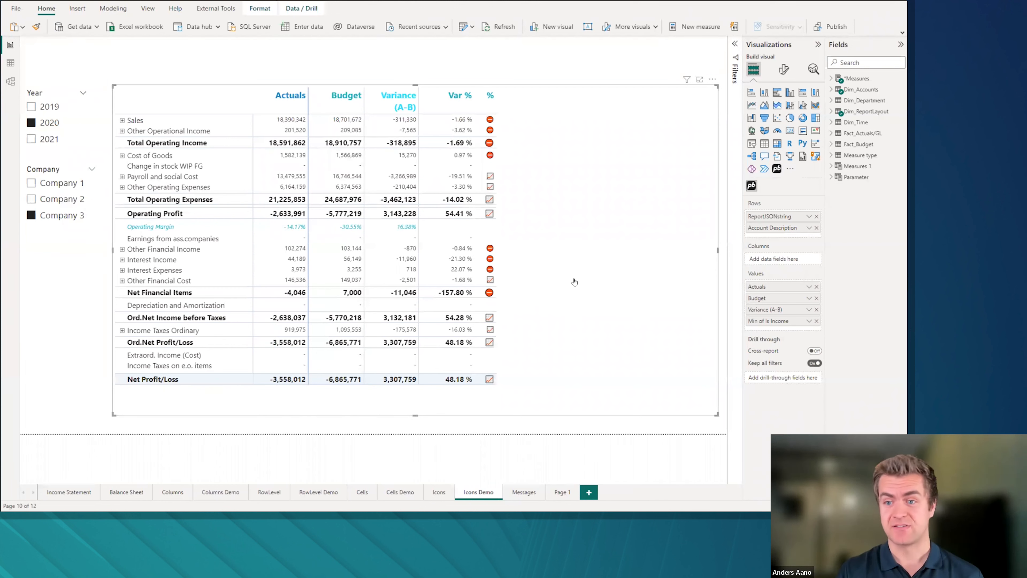
# Step: Open the Icons Demo matrix for editing and review its applied steps
pyautogui.click(714, 82)
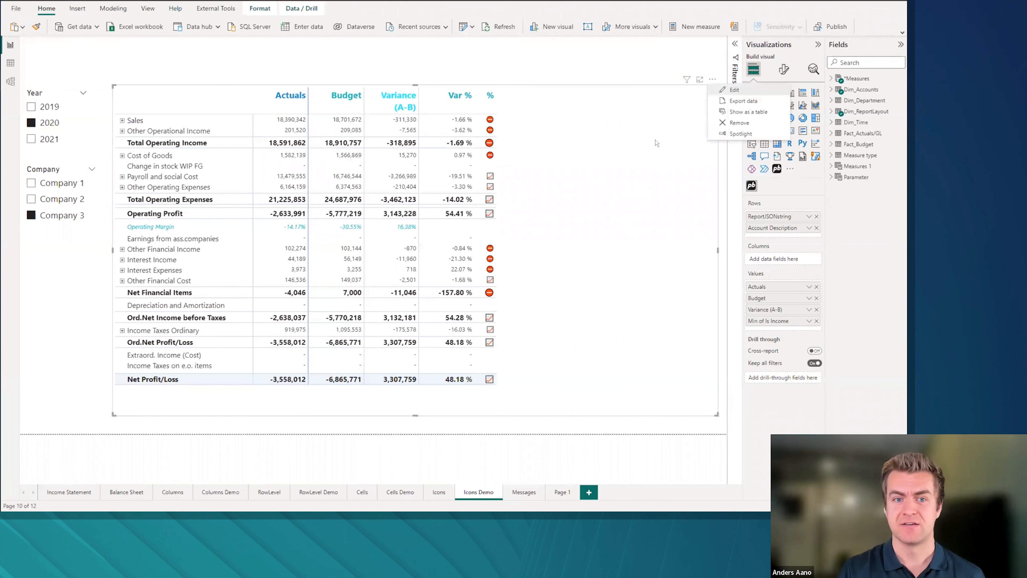
pyautogui.click(732, 95)
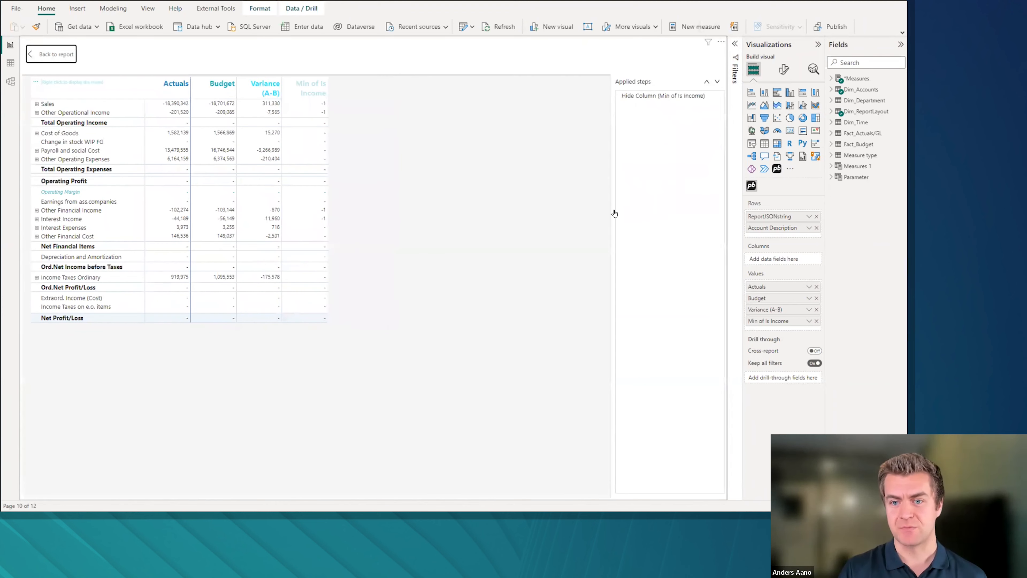
pyautogui.click(625, 216)
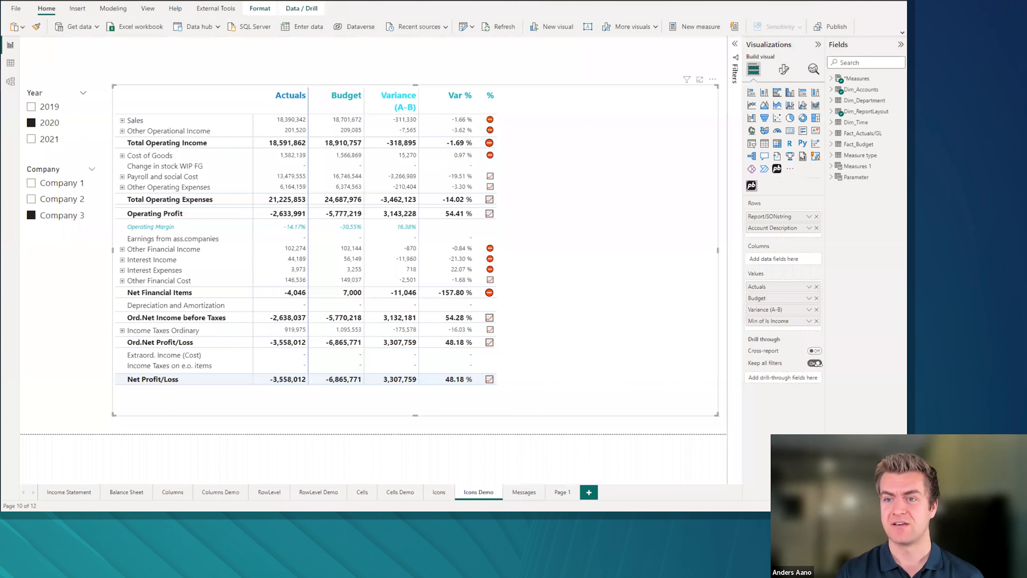
# Step: Show the matrix's format settings, and examine the columnFormatting section of Default Theme file.json in Notepad++
pyautogui.click(784, 69)
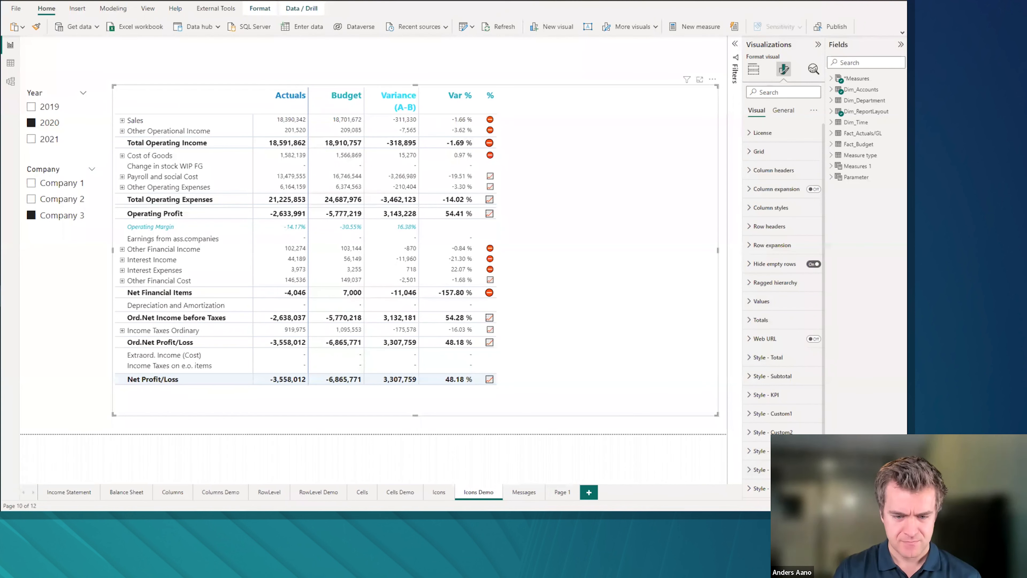
pyautogui.moveTo(436, 18); pyautogui.dragTo(492, 19)
pyautogui.doubleClick(492, 18)
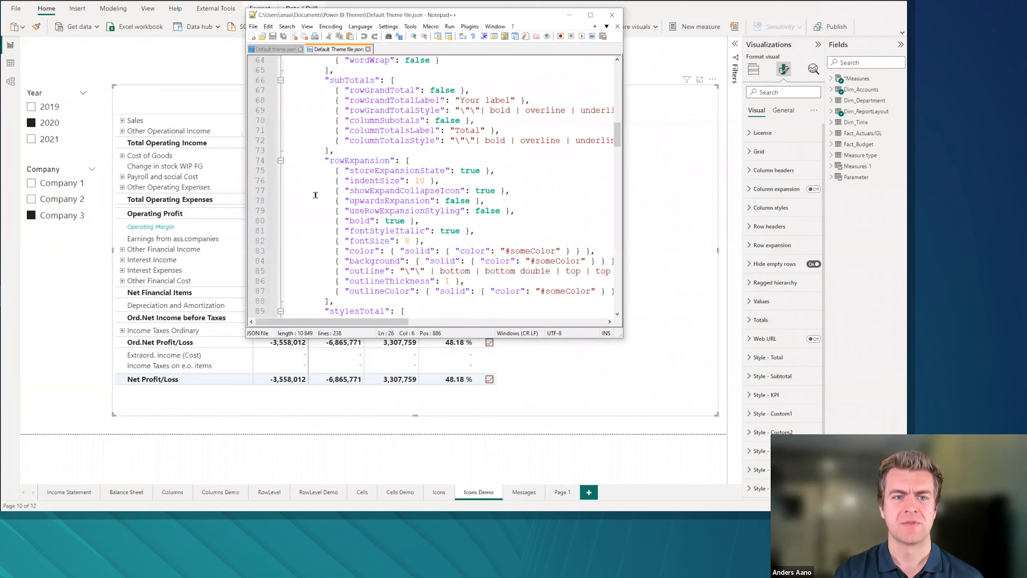
pyautogui.scroll(15, 80, 62)
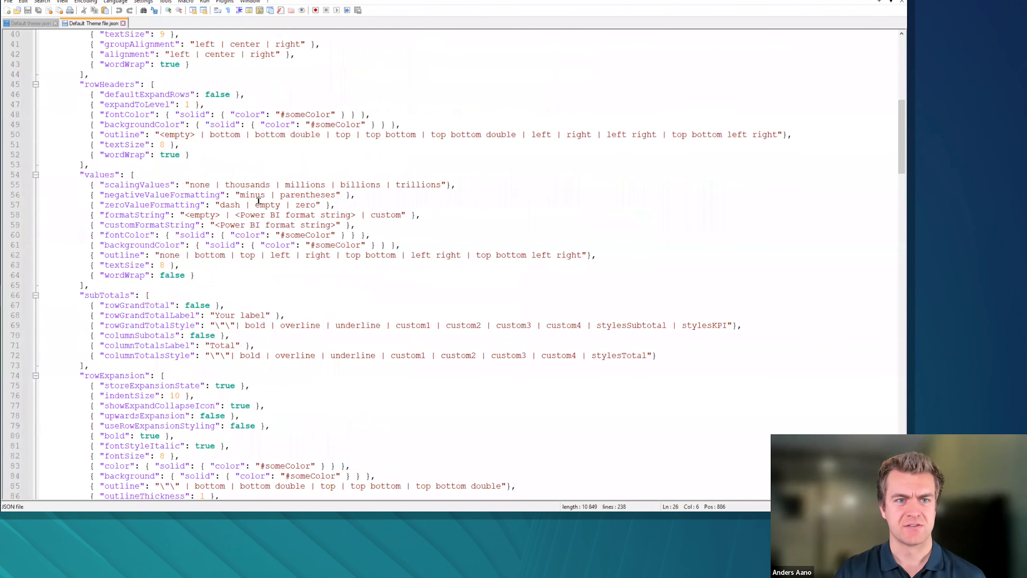
pyautogui.moveTo(80, 74); pyautogui.dragTo(359, 162)
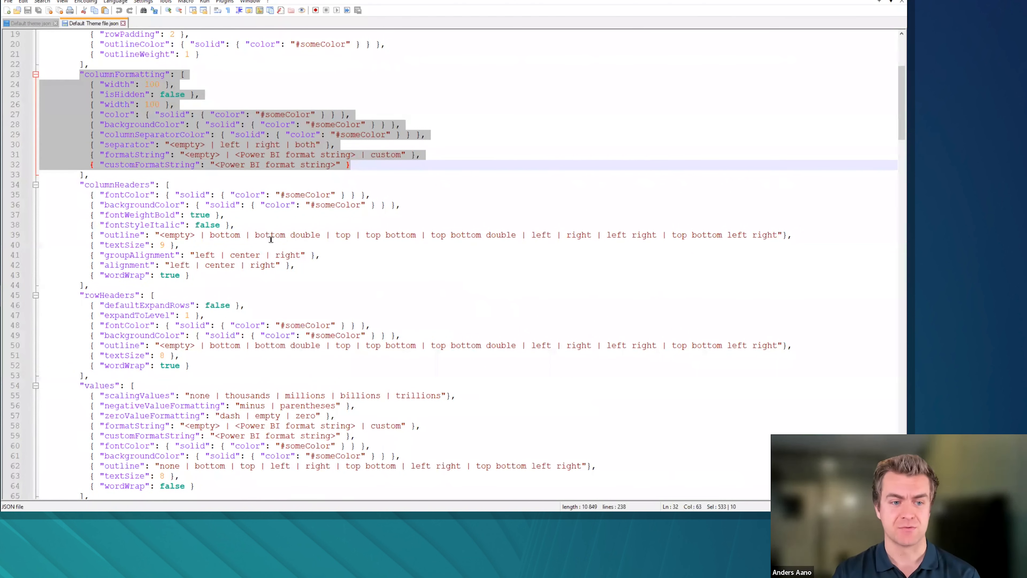
pyautogui.scroll(-11, 271, 239)
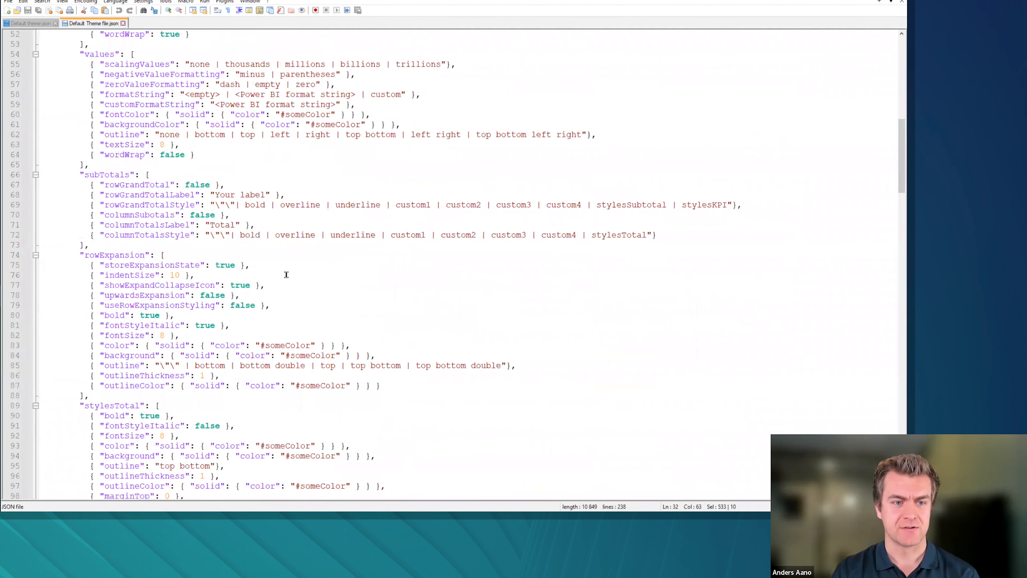
# Step: Examine the stylesTotal, stylesSubtotal and stylesKPI sections of the theme file
pyautogui.scroll(-6, 287, 275)
pyautogui.moveTo(84, 225); pyautogui.dragTo(160, 225)
pyautogui.moveTo(80, 347); pyautogui.dragTo(151, 347)
pyautogui.moveTo(90, 225); pyautogui.dragTo(144, 226)
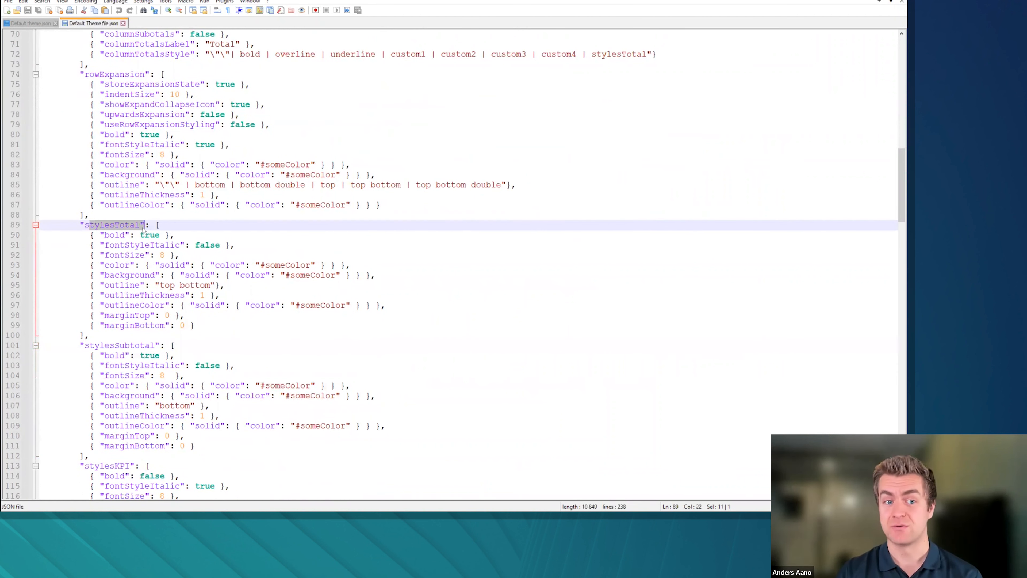
pyautogui.moveTo(82, 347); pyautogui.dragTo(180, 347)
pyautogui.scroll(-2, 110, 423)
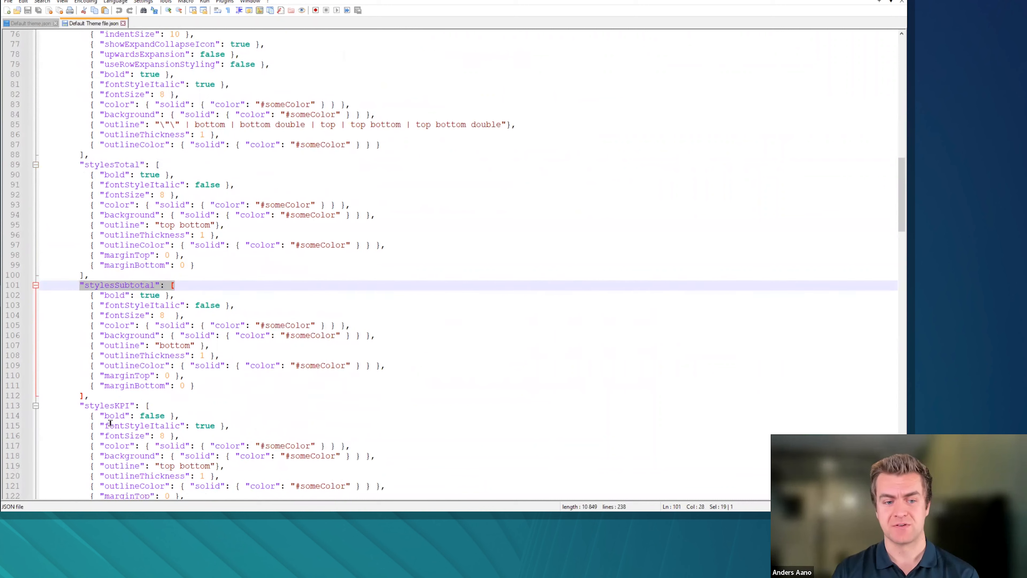
pyautogui.moveTo(84, 407); pyautogui.dragTo(150, 406)
pyautogui.scroll(-5, 162, 409)
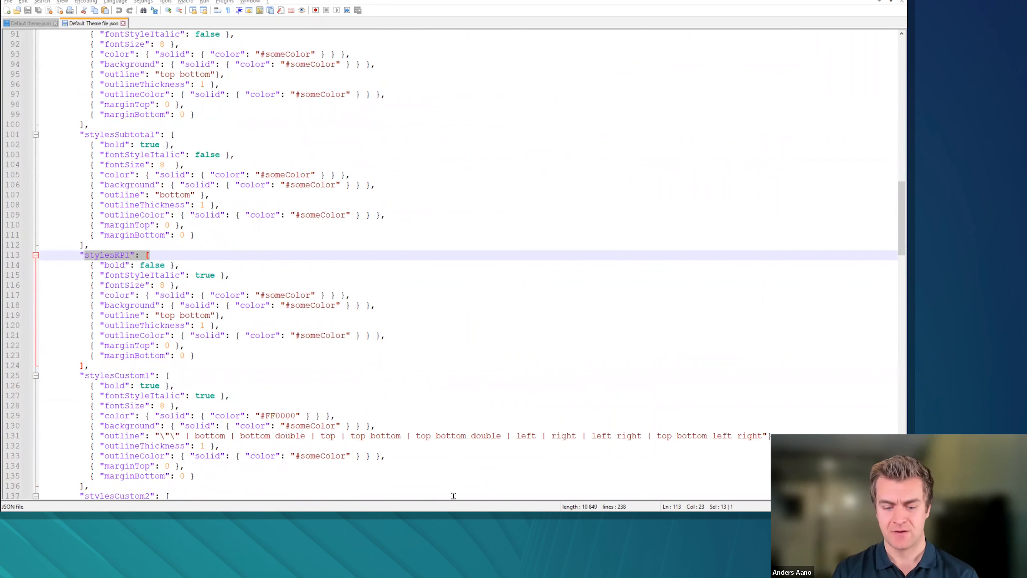
# Step: Compare the theme's style sections with the matrix's Style settings in Power BI, and examine the bold, font size, outline and background entries of stylesSubtotal
pyautogui.hotkey('alt', 'Tab')
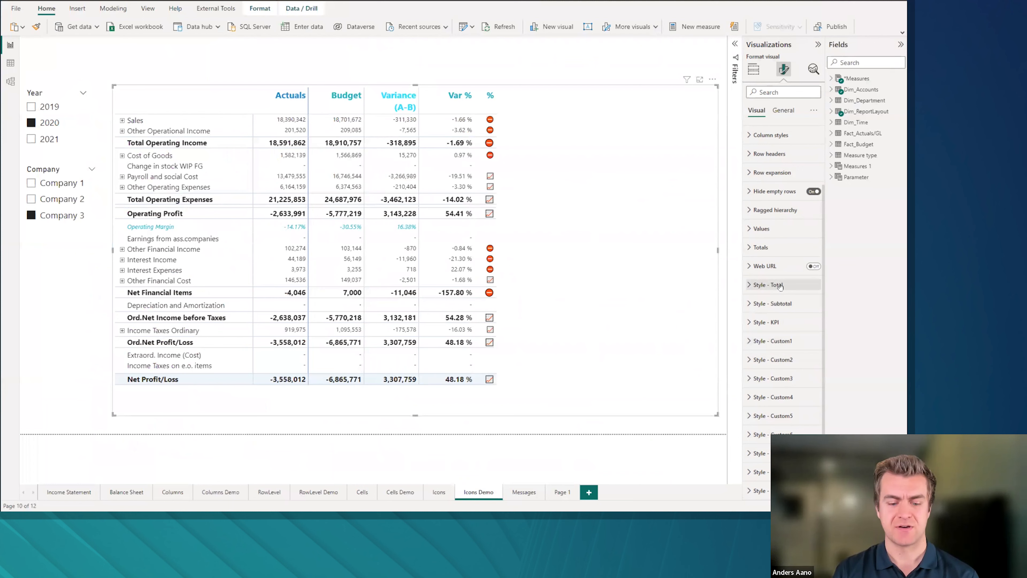
pyautogui.hotkey('alt', 'Tab')
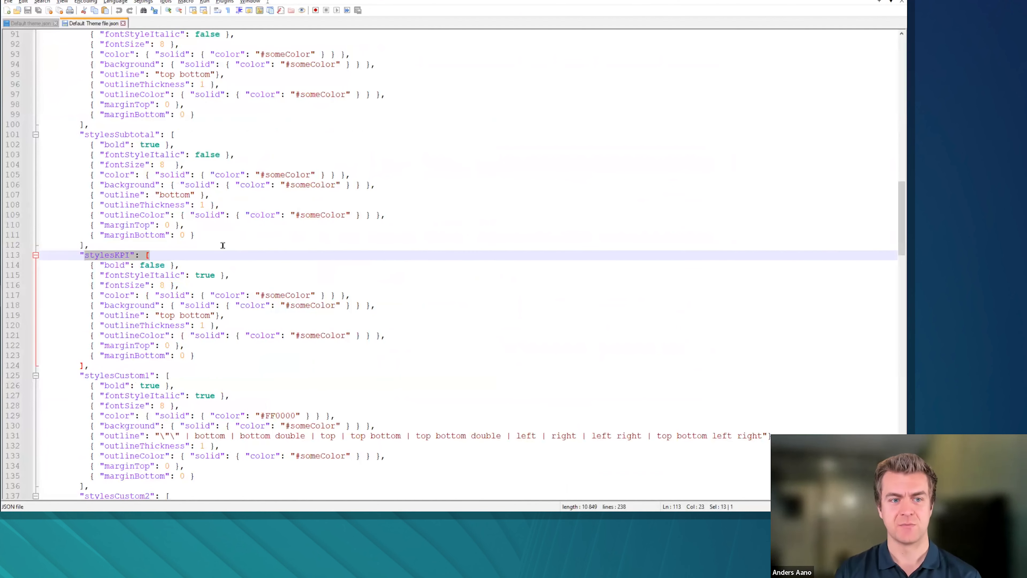
pyautogui.moveTo(84, 134); pyautogui.dragTo(162, 133)
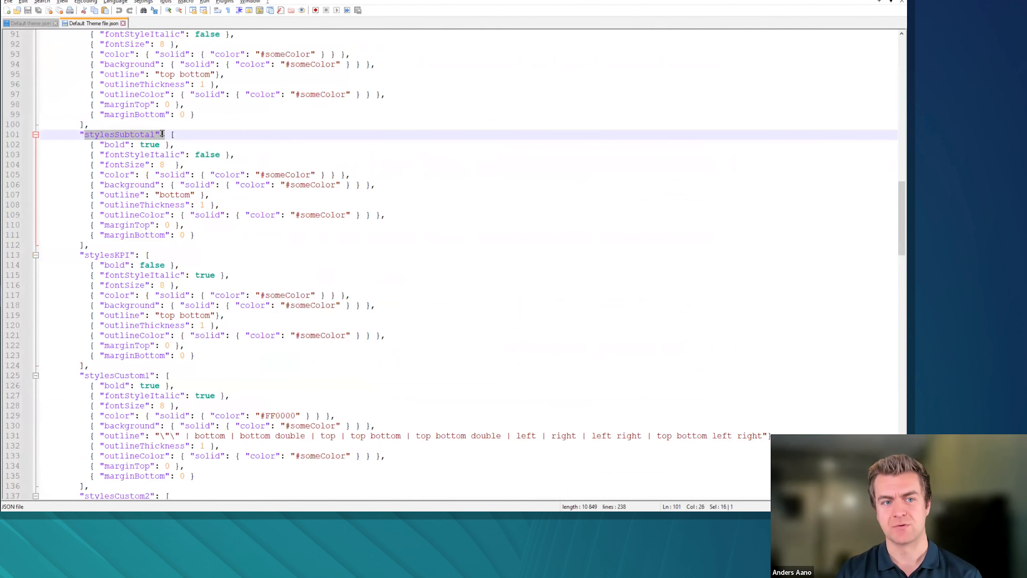
pyautogui.doubleClick(150, 144)
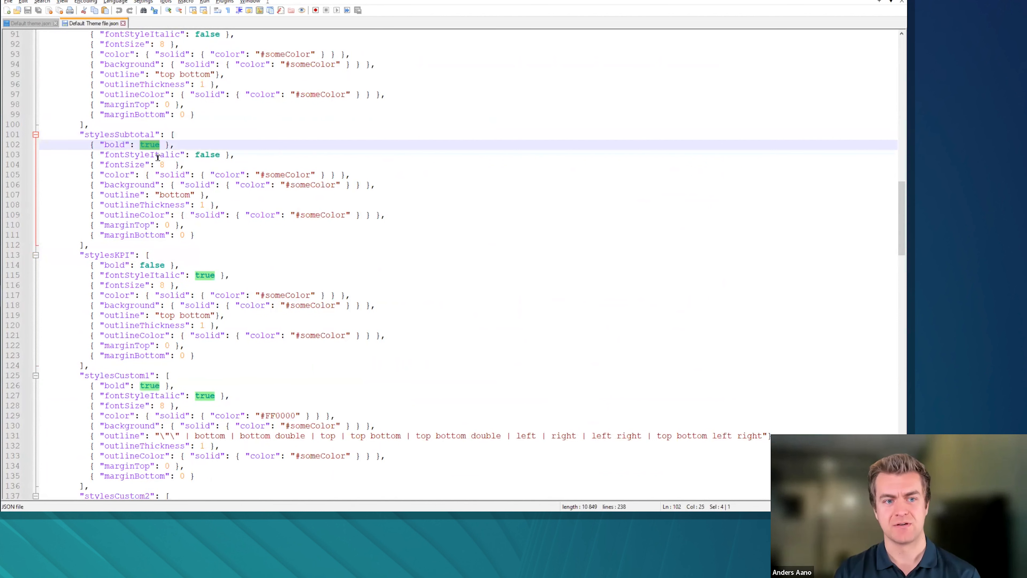
pyautogui.click(163, 164)
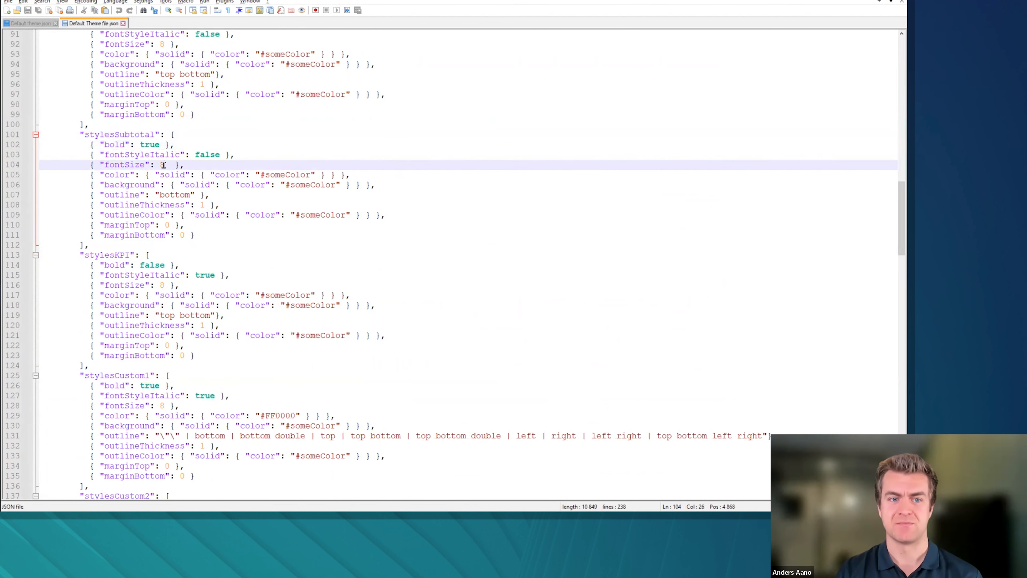
pyautogui.moveTo(161, 196); pyautogui.dragTo(188, 195)
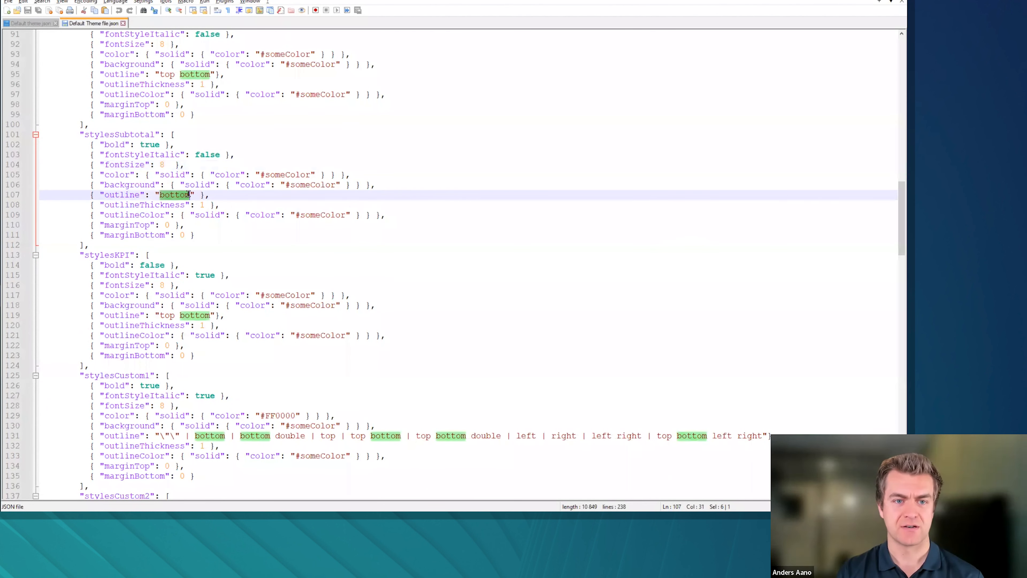
pyautogui.moveTo(290, 185); pyautogui.dragTo(334, 183)
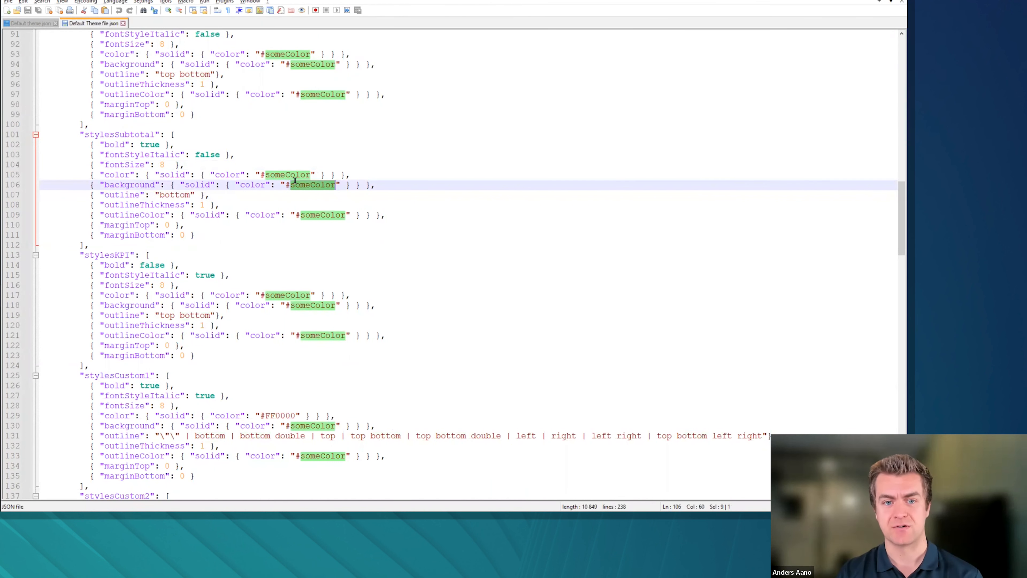
pyautogui.click(276, 150)
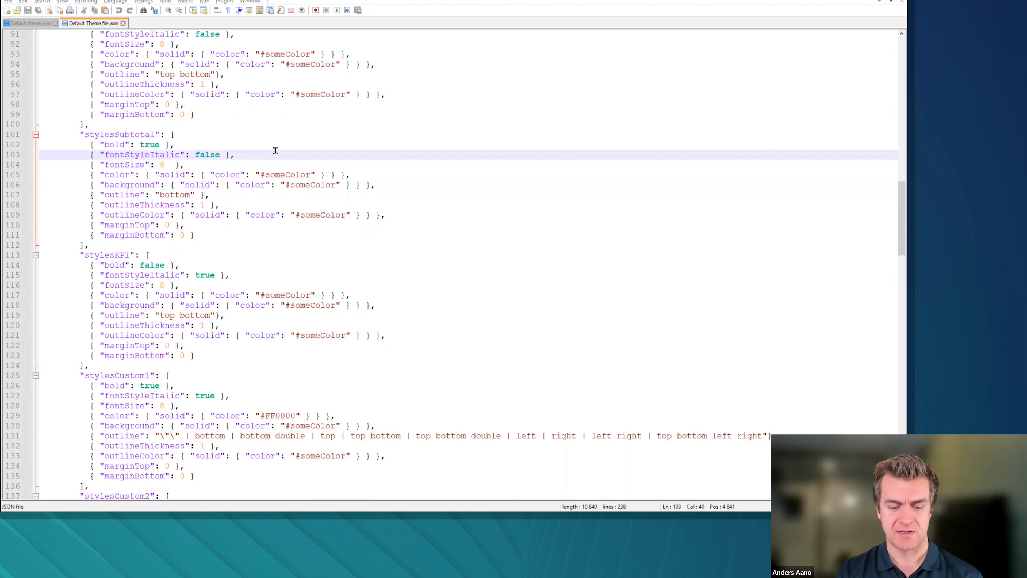
# Step: Switch back to Power BI and look up the option to browse for a theme file, without importing one
pyautogui.hotkey('alt', 'Tab')
pyautogui.click(148, 8)
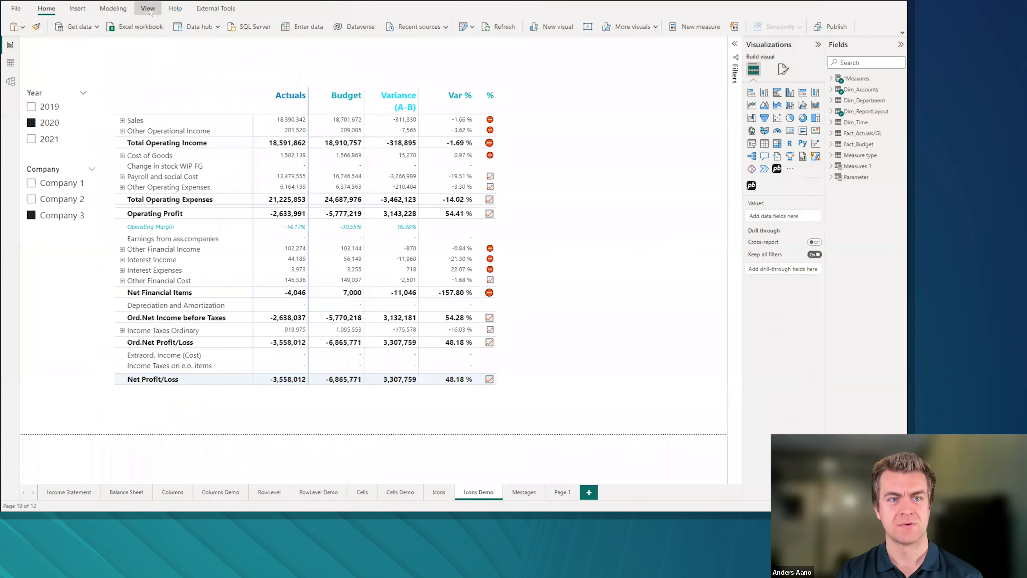
pyautogui.click(165, 26)
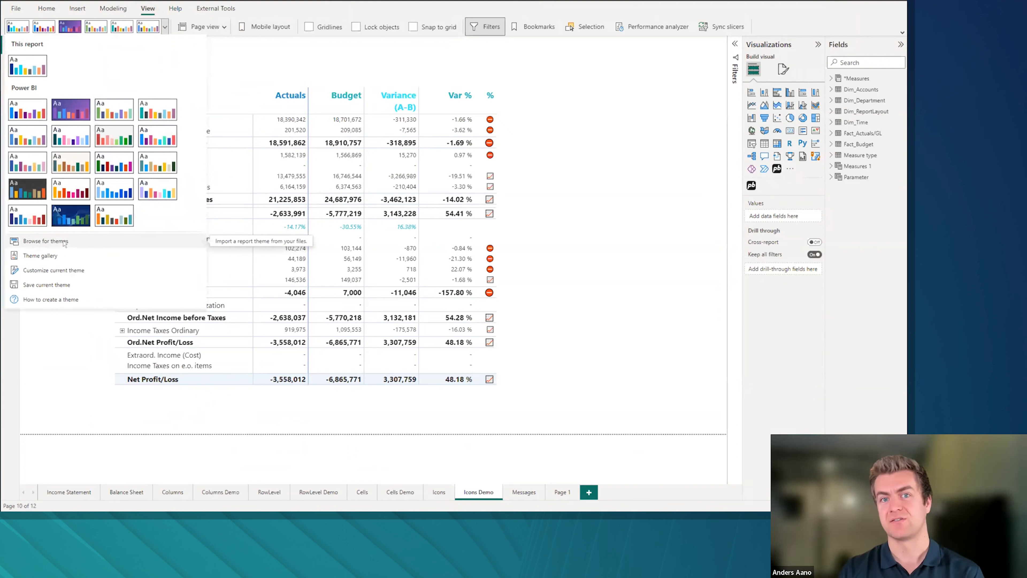
pyautogui.click(533, 70)
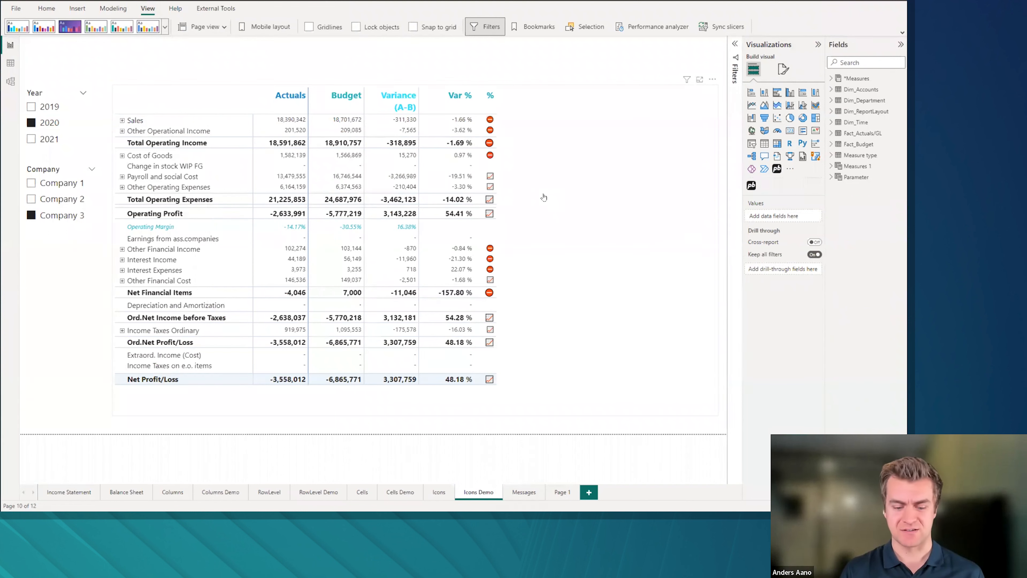
# Step: Select the Icons Demo matrix and view its Style format settings, from Total to the custom styles
pyautogui.click(783, 71)
pyautogui.click(576, 173)
pyautogui.scroll(-2, 769, 355)
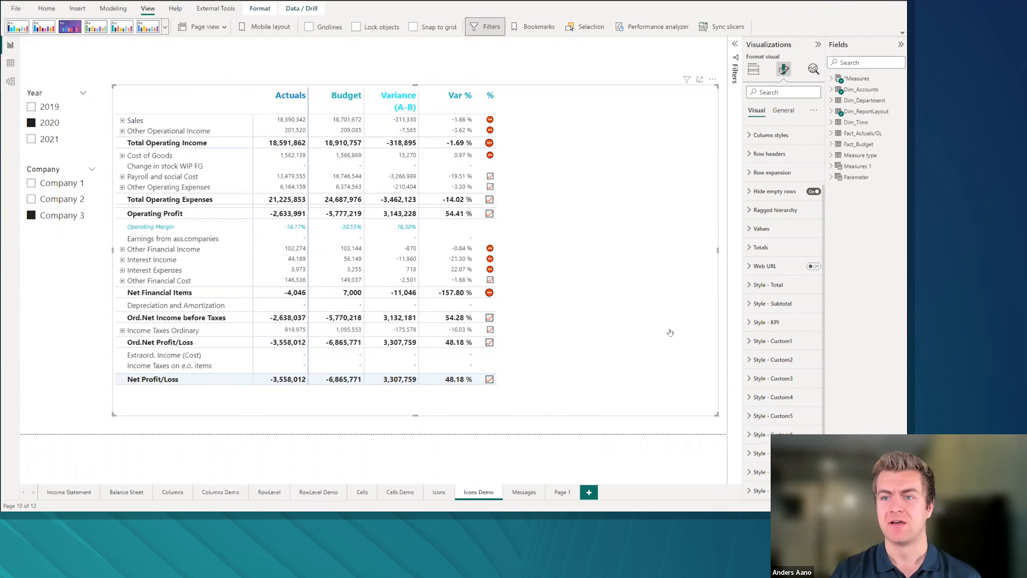
# Step: Check the version of the Financial Reporting Matrix visual in its About information, and close the dialog
pyautogui.click(753, 70)
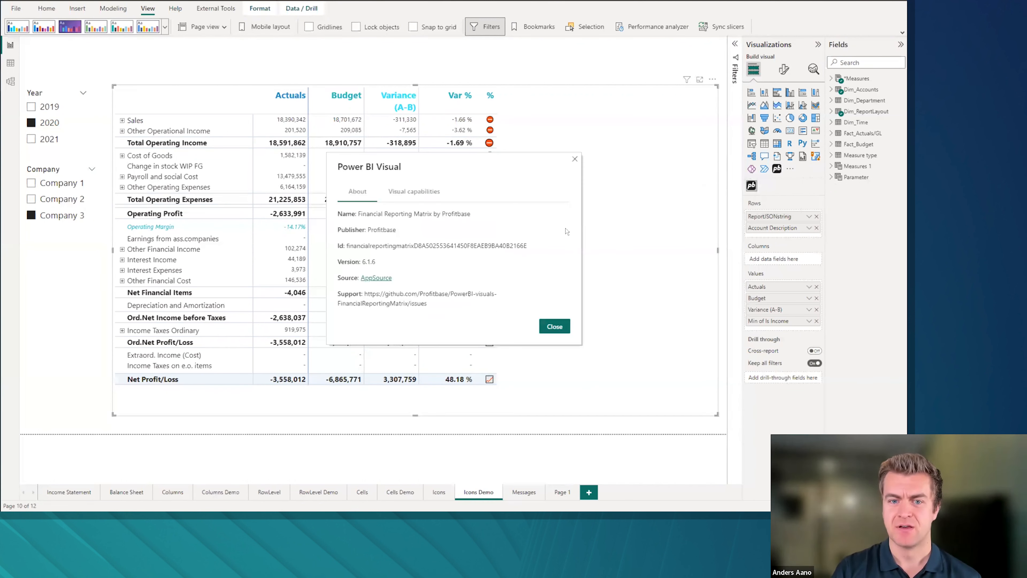
pyautogui.moveTo(376, 262); pyautogui.dragTo(338, 263)
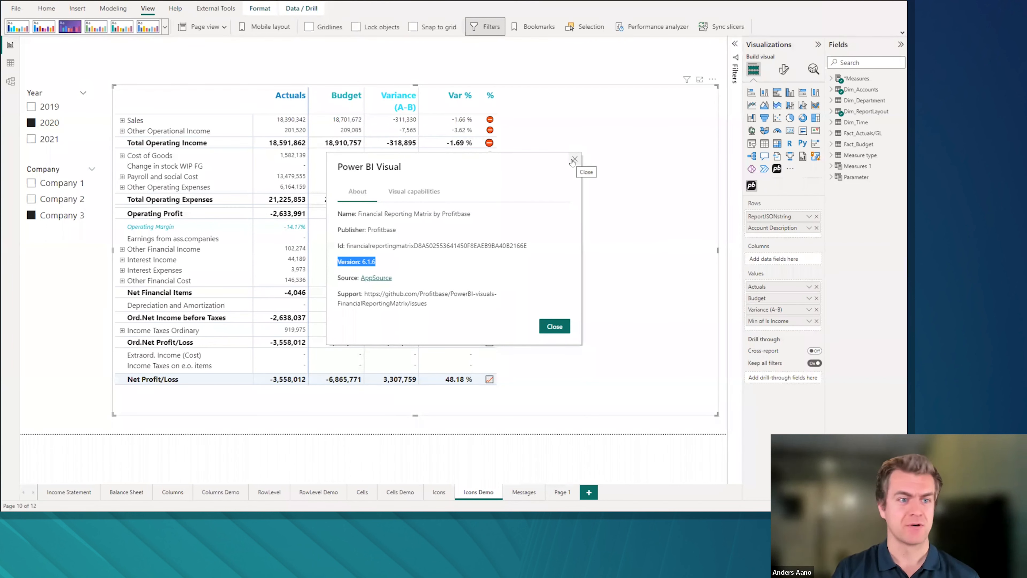
pyautogui.click(560, 329)
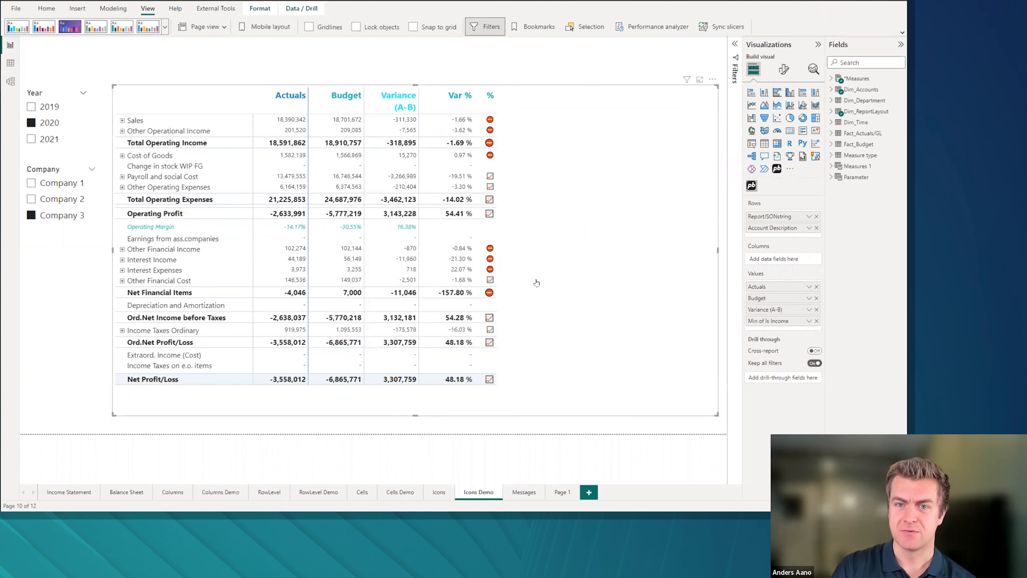
# Step: Open the matrix for editing, view the column options available for Var %, and return to the report unchanged
pyautogui.click(712, 80)
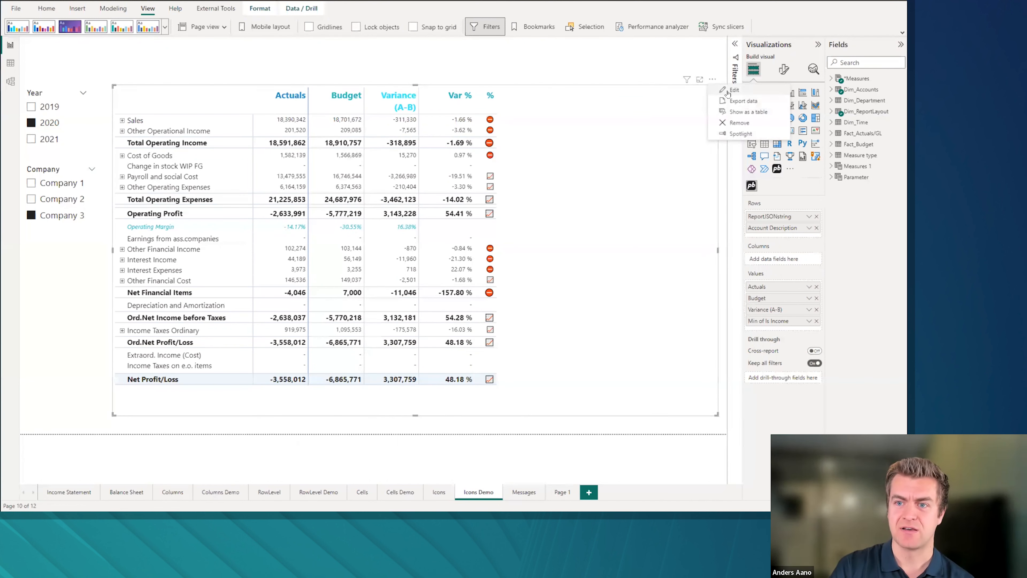
pyautogui.click(726, 92)
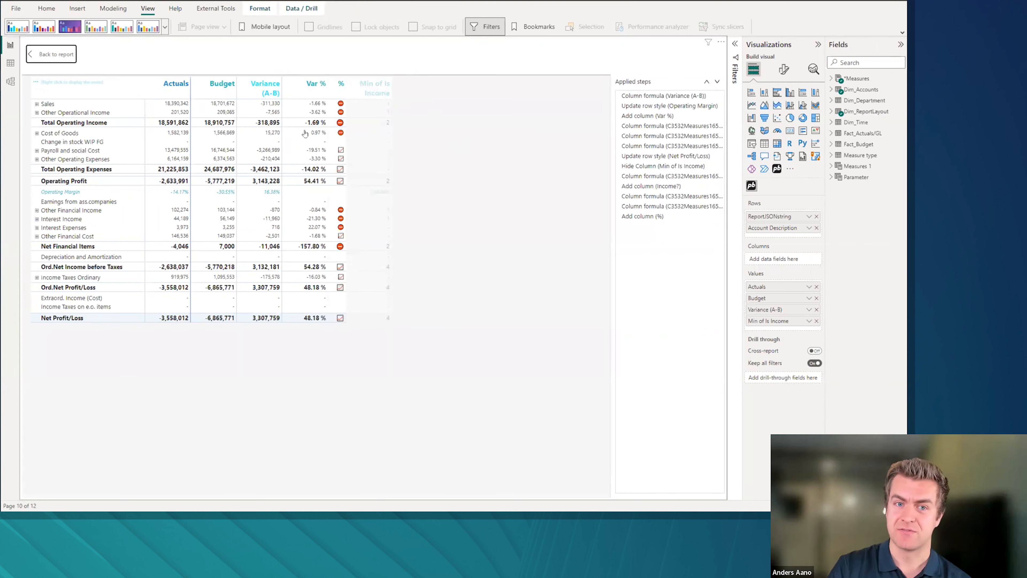
pyautogui.rightClick(311, 85)
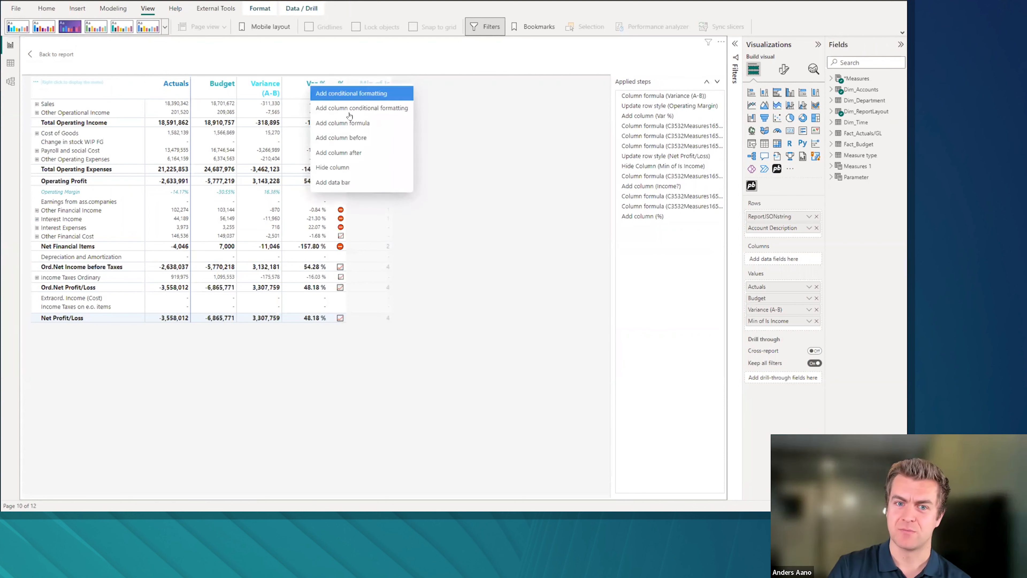
pyautogui.click(376, 69)
pyautogui.click(57, 55)
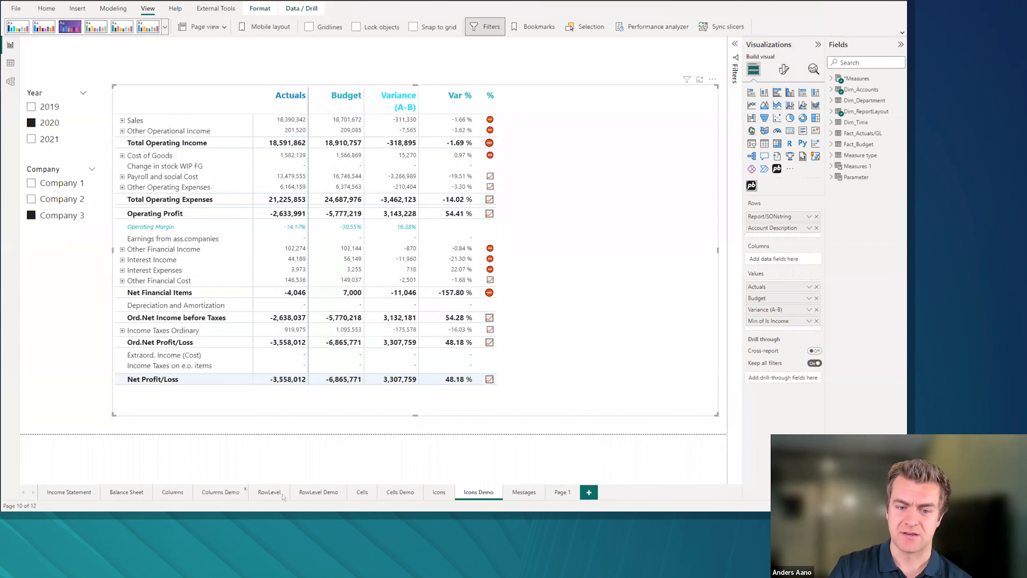
# Step: Review the finished matrices on the RowLevel, Cells and Messages pages
pyautogui.click(269, 492)
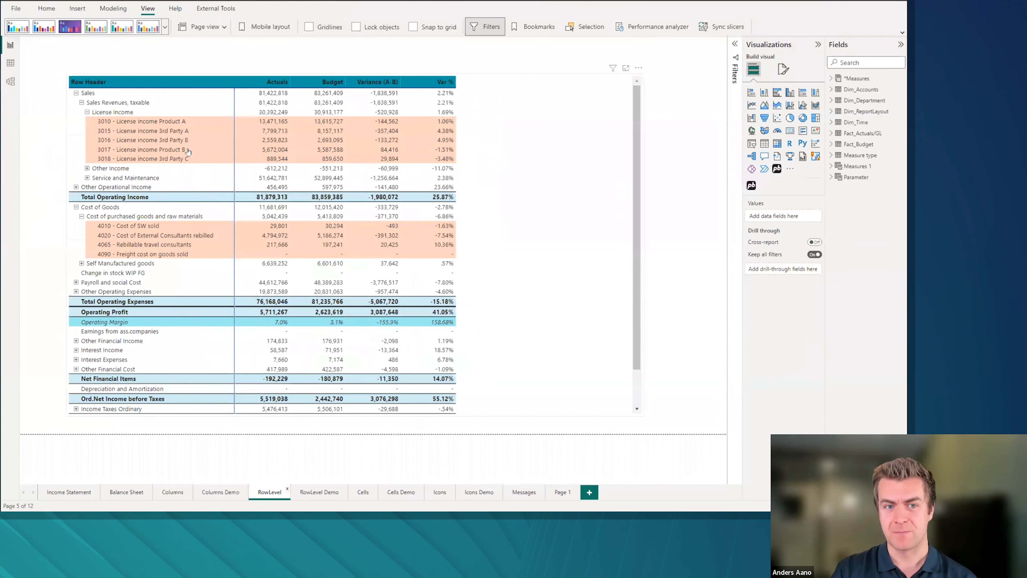
pyautogui.click(362, 493)
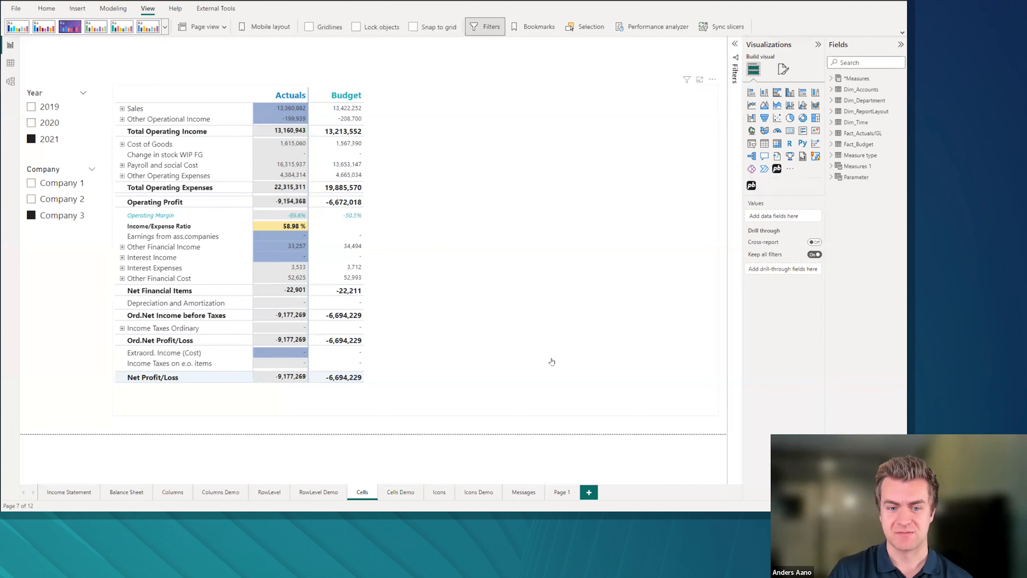
pyautogui.click(558, 393)
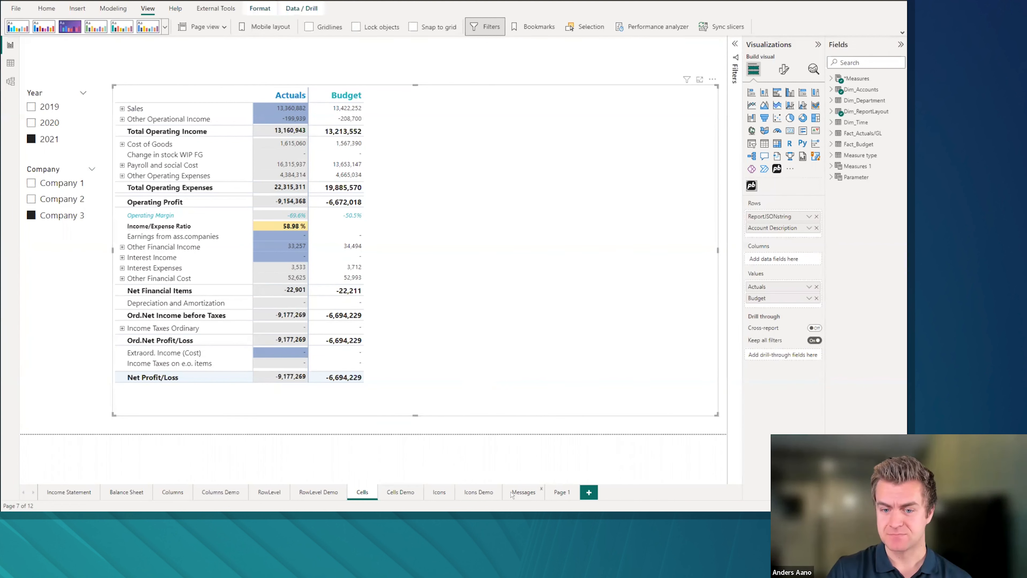
pyautogui.click(523, 492)
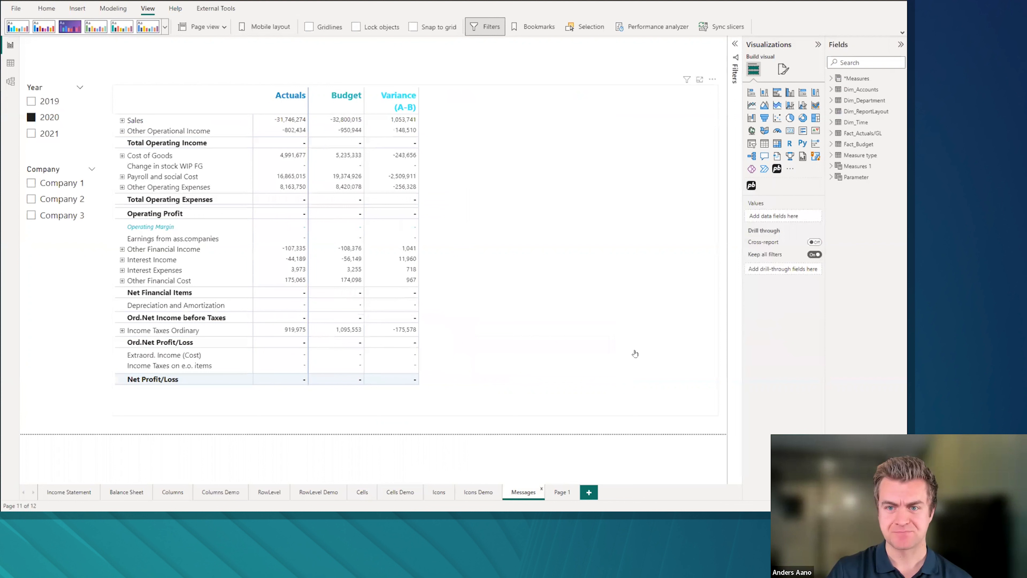
pyautogui.click(634, 297)
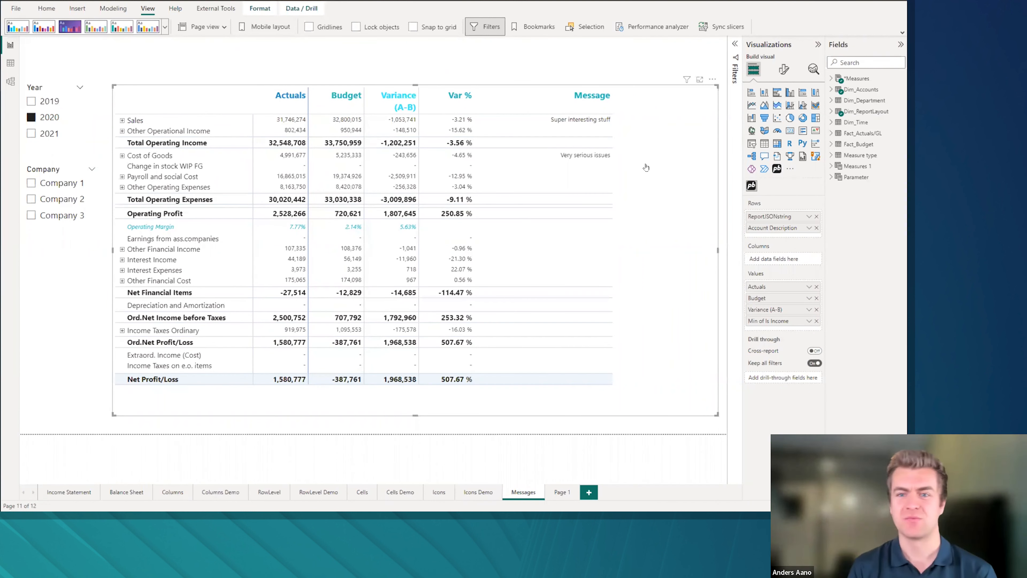
# Step: Switch the Year slicer between 2019, 2021 and 2020 to check the Message column, ending on 2020
pyautogui.click(32, 102)
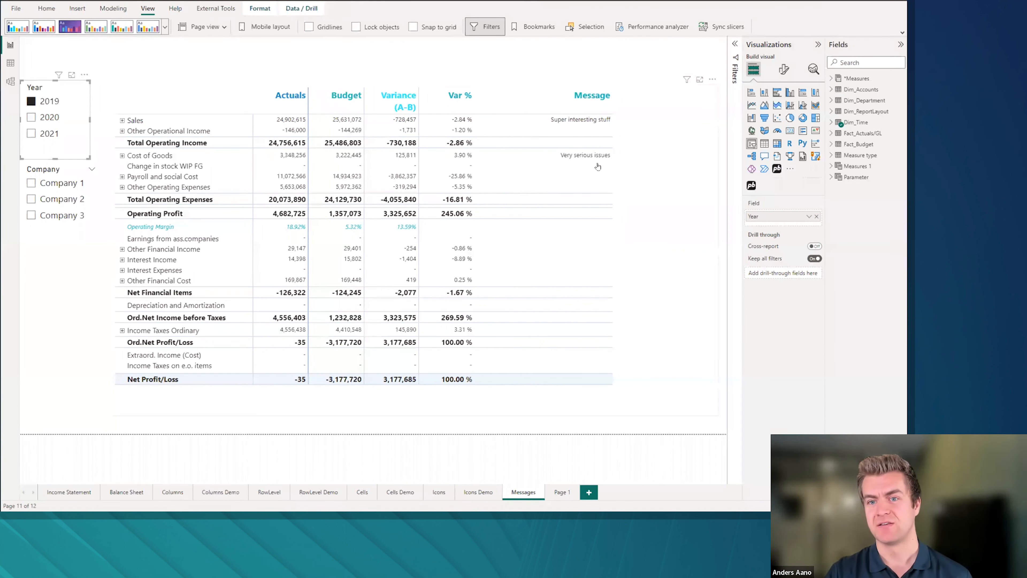
pyautogui.click(43, 138)
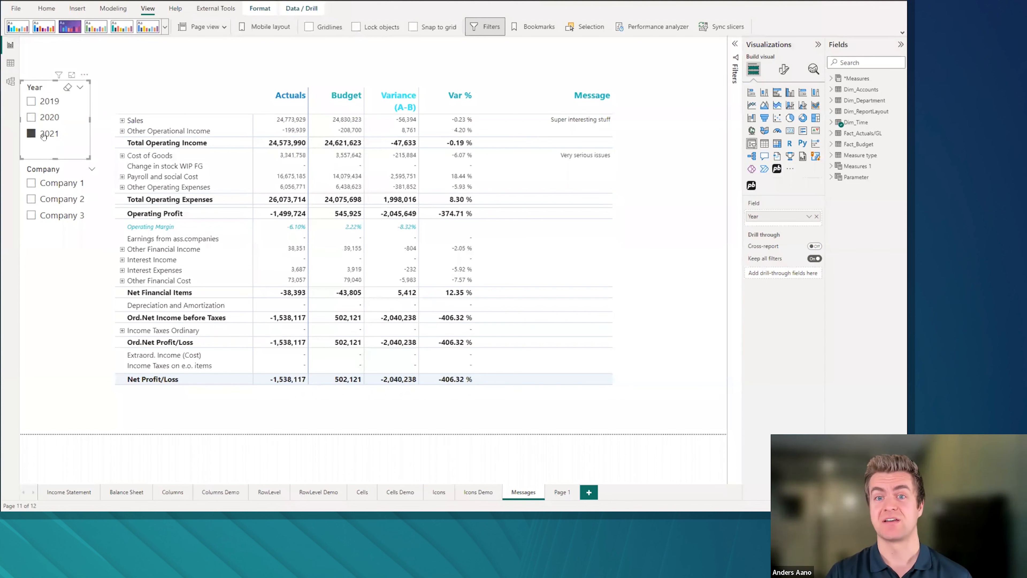
pyautogui.click(55, 118)
pyautogui.click(45, 101)
pyautogui.click(48, 120)
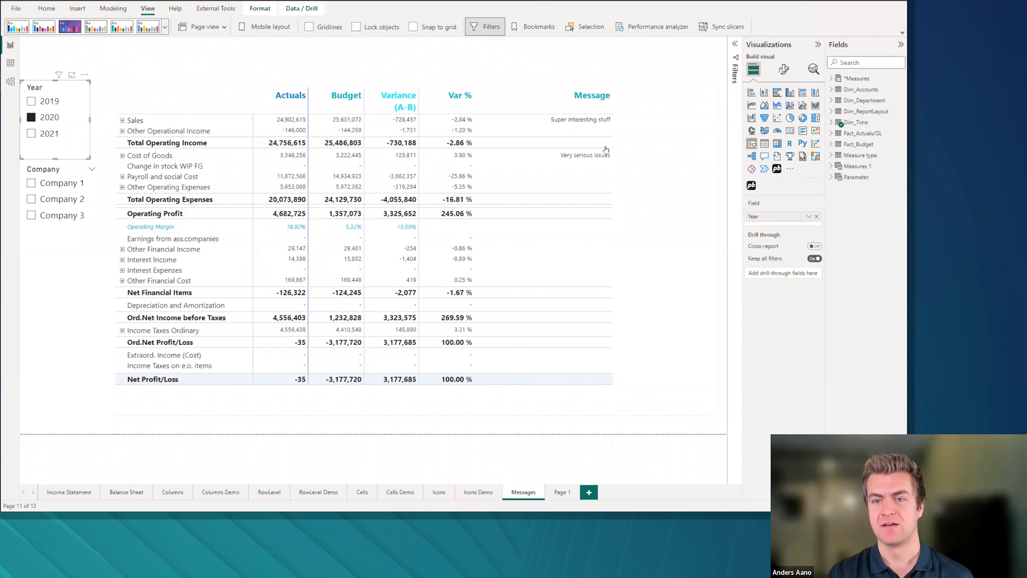
# Step: Open the matrix for editing and show the formula behind its added Message column
pyautogui.click(640, 150)
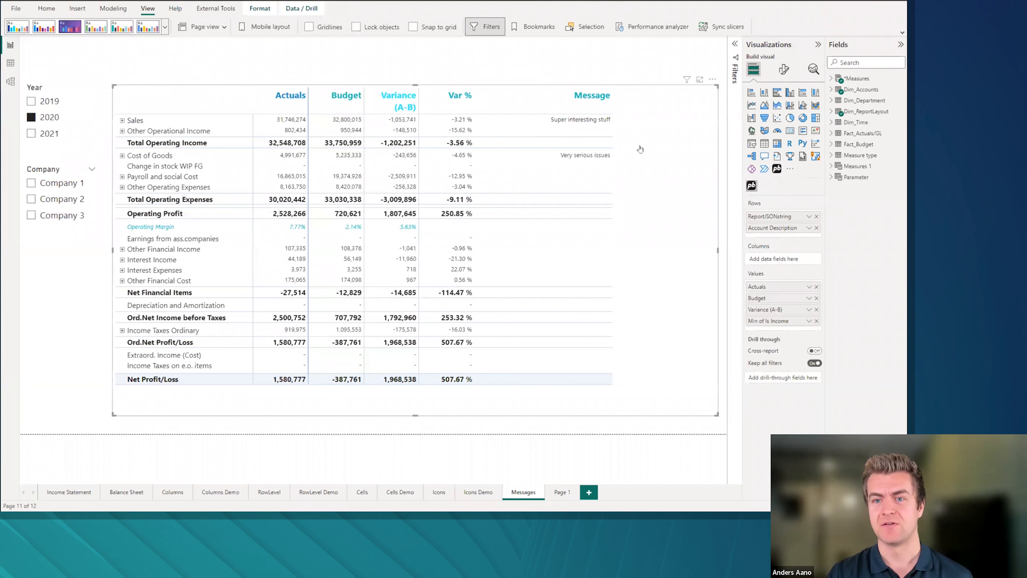
pyautogui.click(713, 79)
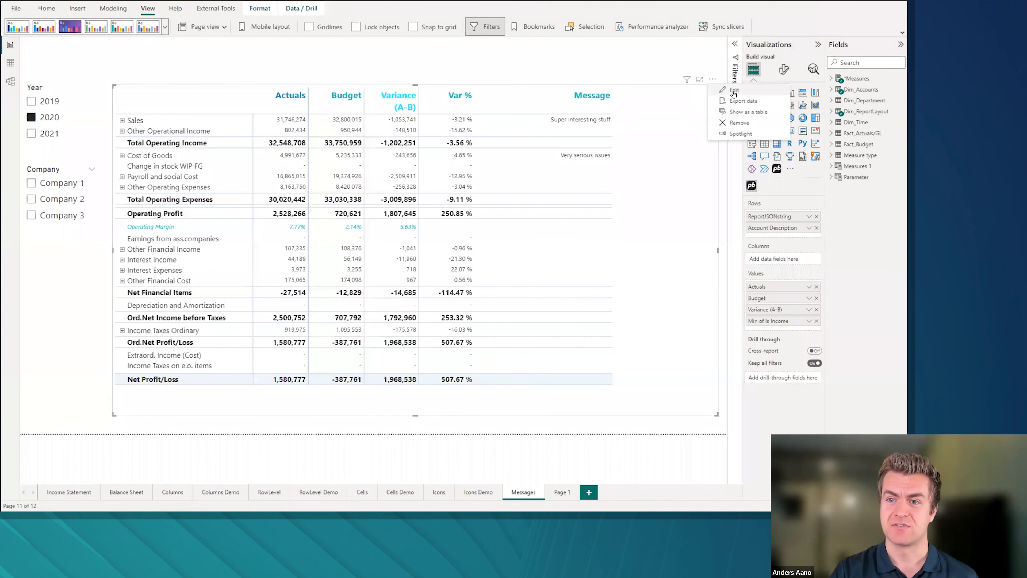
pyautogui.click(734, 89)
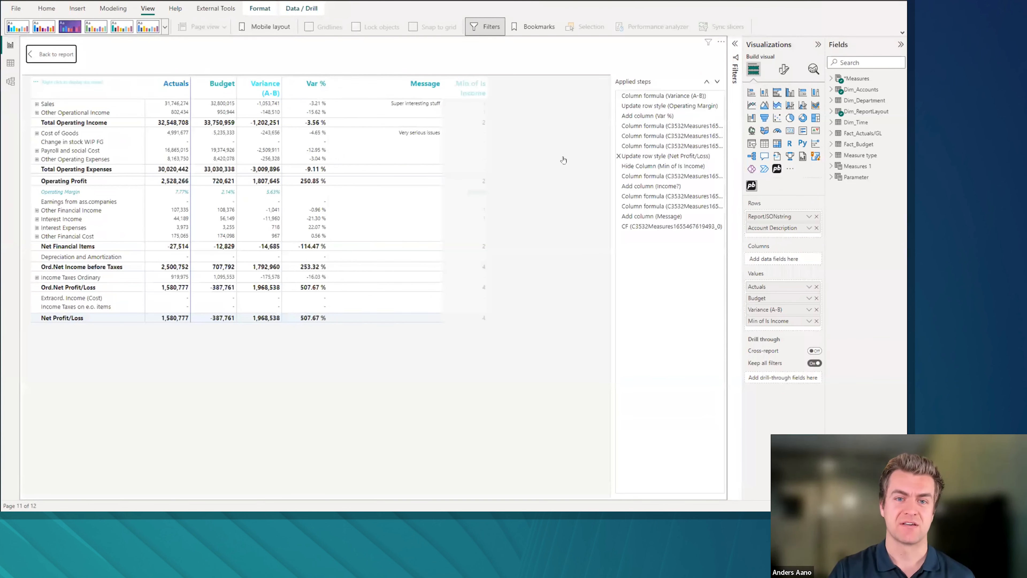
pyautogui.click(646, 216)
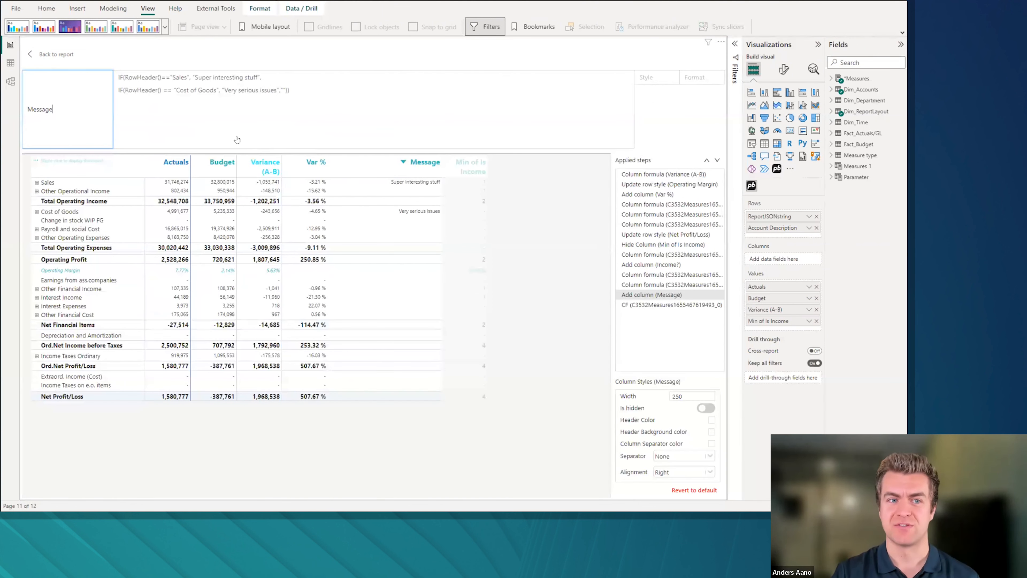
pyautogui.click(200, 120)
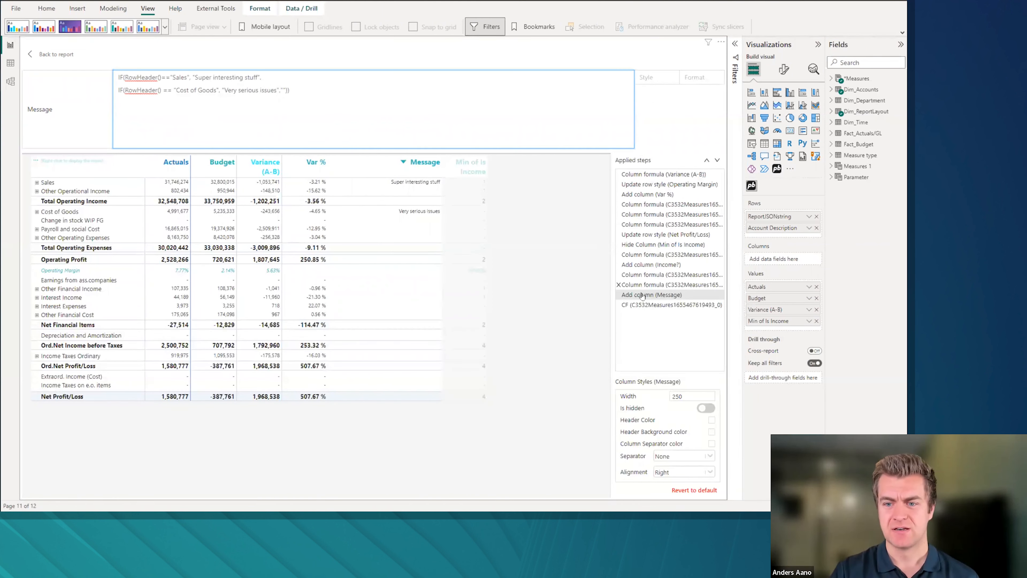
# Step: Examine the Sales and Cost of Goods conditions in the Message formula with their texts, and return to the report
pyautogui.rightClick(323, 167)
pyautogui.click(273, 128)
pyautogui.moveTo(117, 80); pyautogui.dragTo(273, 79)
pyautogui.click(274, 80)
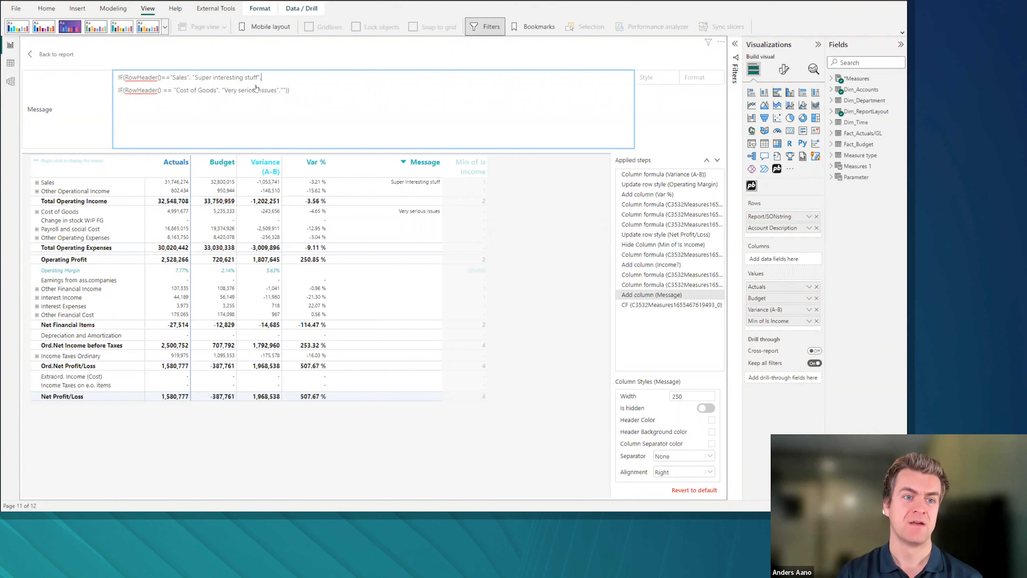
pyautogui.moveTo(125, 78); pyautogui.dragTo(255, 80)
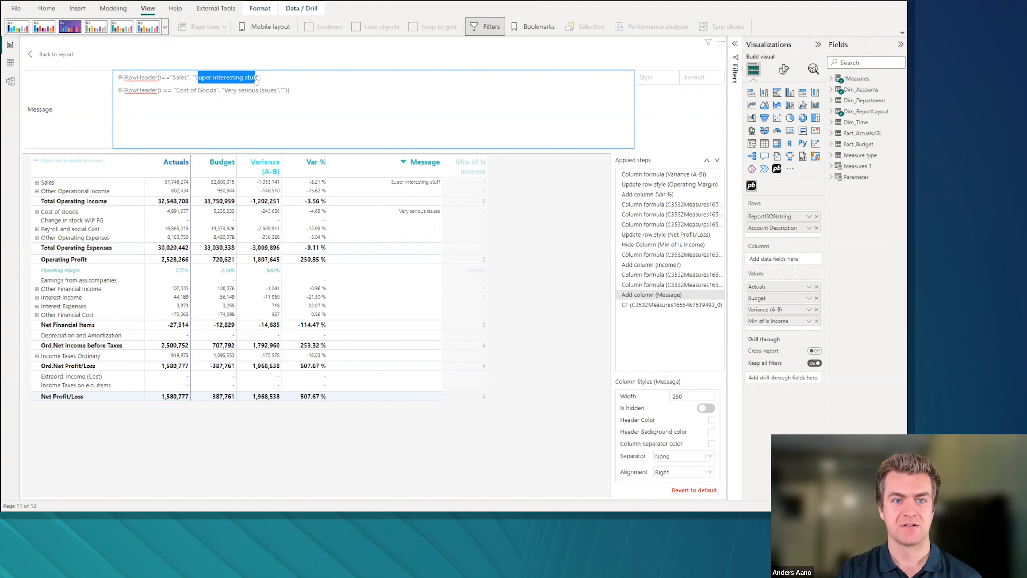
pyautogui.click(289, 108)
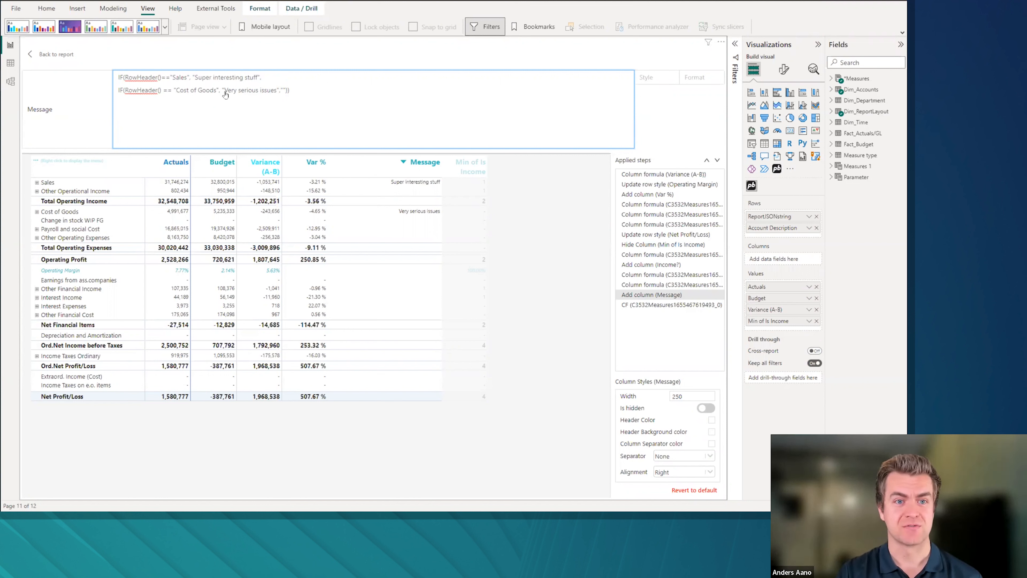
pyautogui.moveTo(228, 91); pyautogui.dragTo(277, 91)
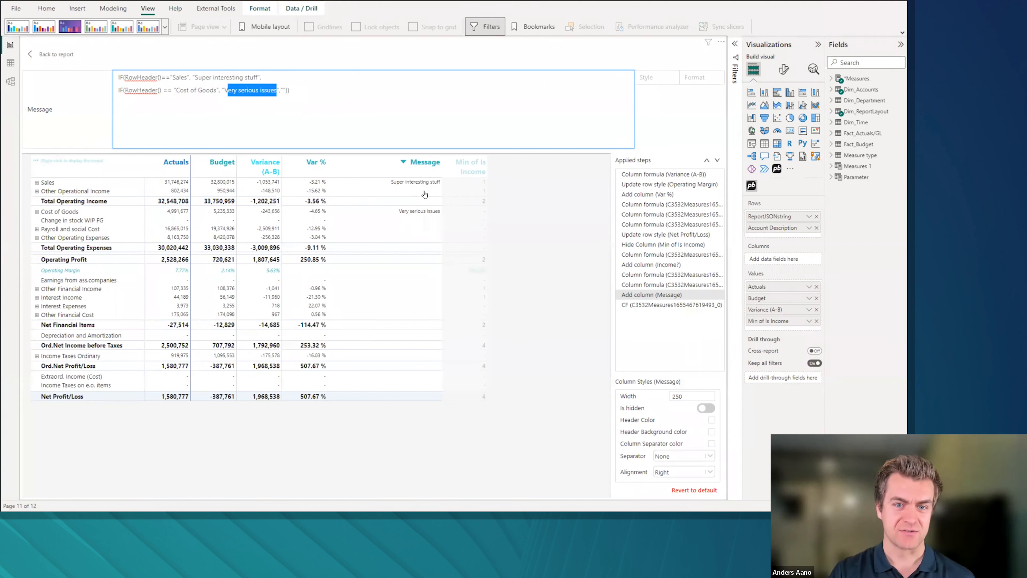
pyautogui.click(98, 119)
pyautogui.click(60, 55)
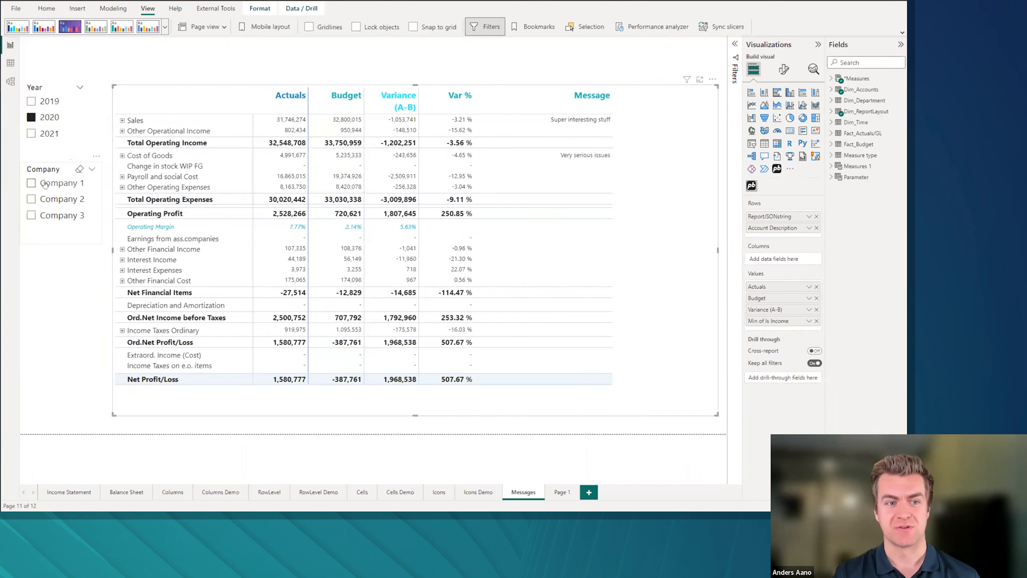
# Step: Try Company 1 and Company 2 in the Company slicer, ending with the report filtered to Company 1
pyautogui.click(32, 182)
pyautogui.click(53, 201)
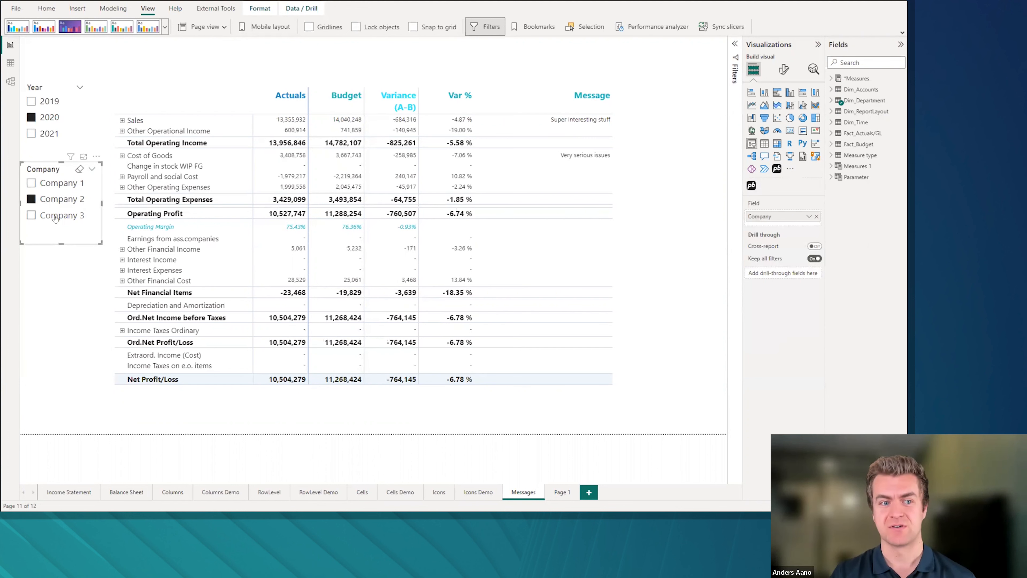
pyautogui.click(60, 184)
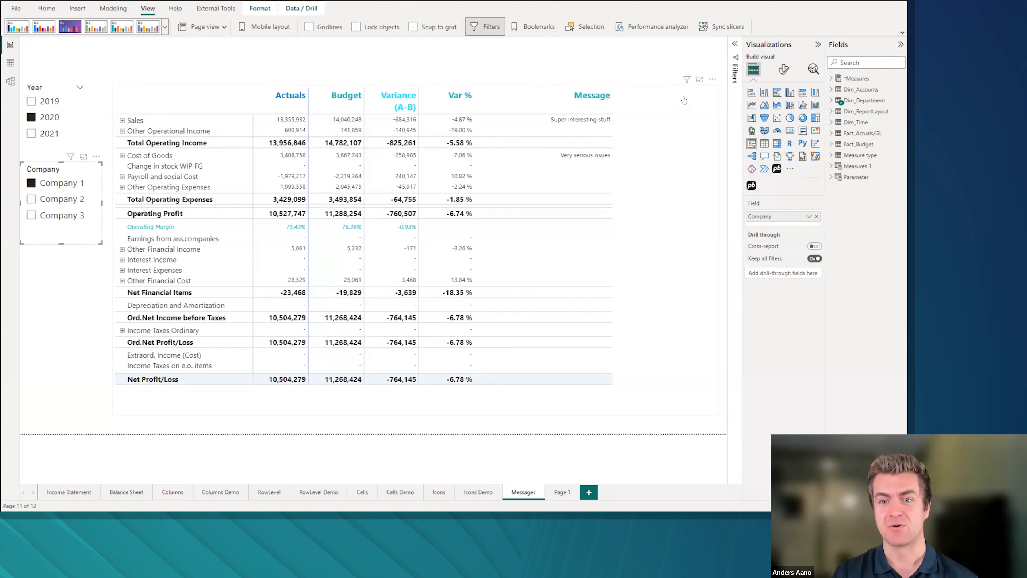
# Step: Reopen the matrix in edit mode and bring up the Add column (Message) applied step
pyautogui.click(715, 87)
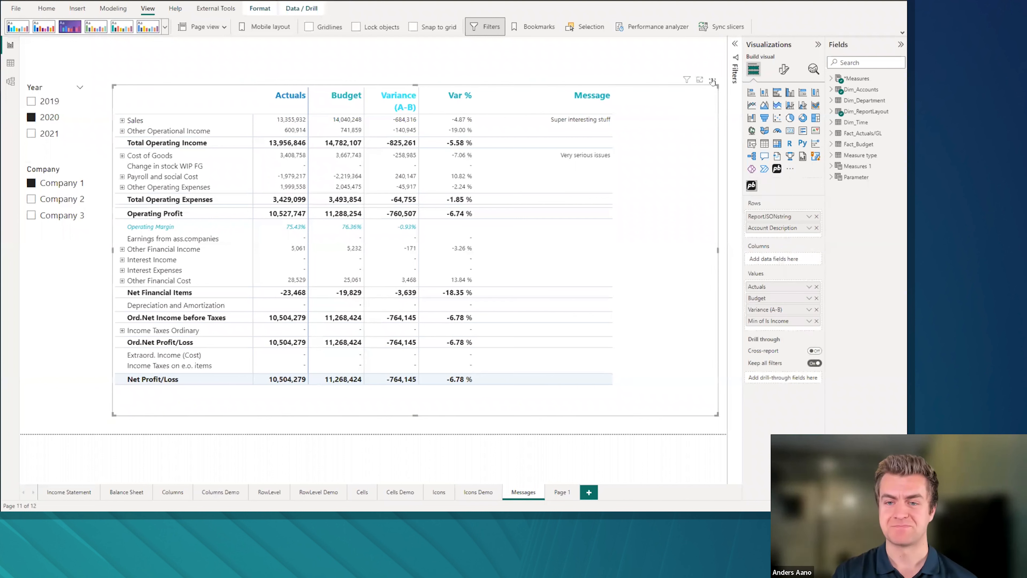
pyautogui.click(713, 80)
pyautogui.click(728, 89)
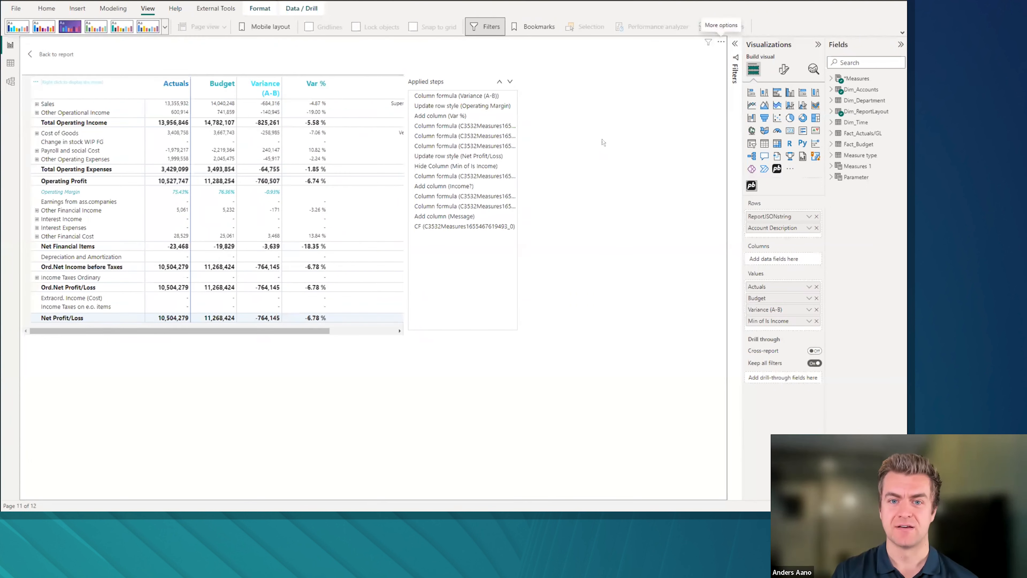
pyautogui.click(643, 217)
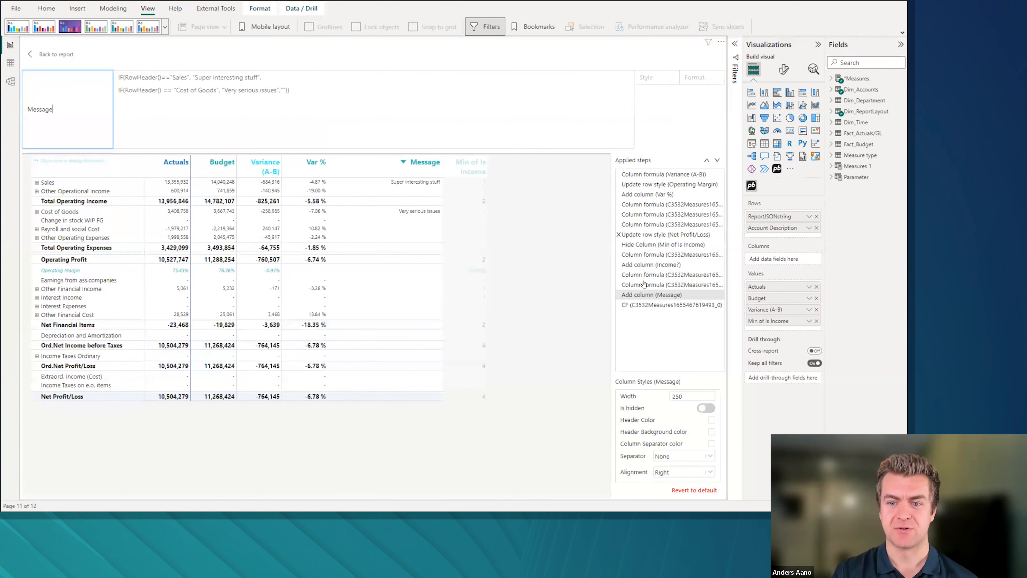
# Step: Replace "Cost of Goods" with "Interest Income" in the second row-header condition of the Message formula
pyautogui.click(284, 93)
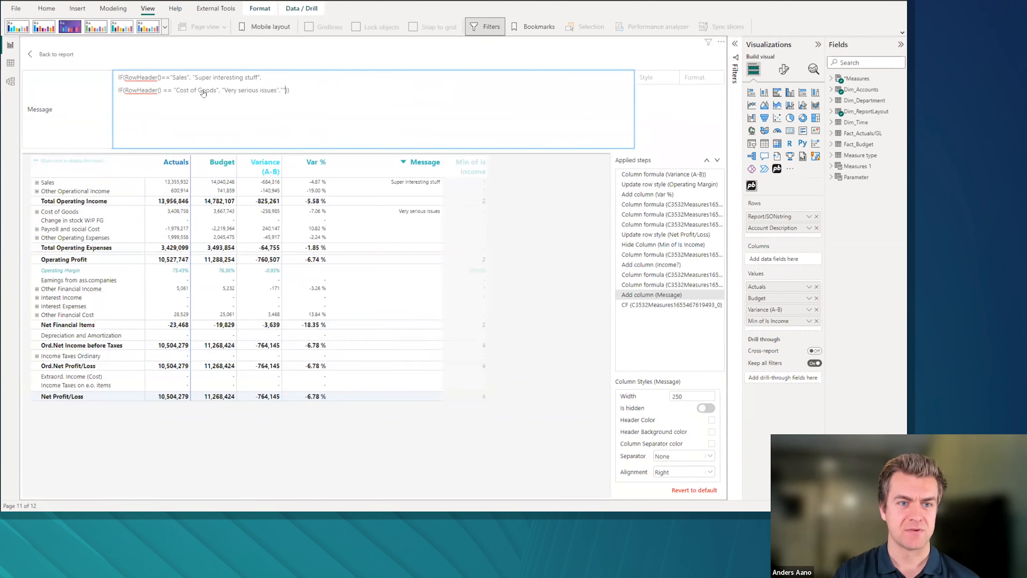
pyautogui.moveTo(216, 92); pyautogui.dragTo(176, 91)
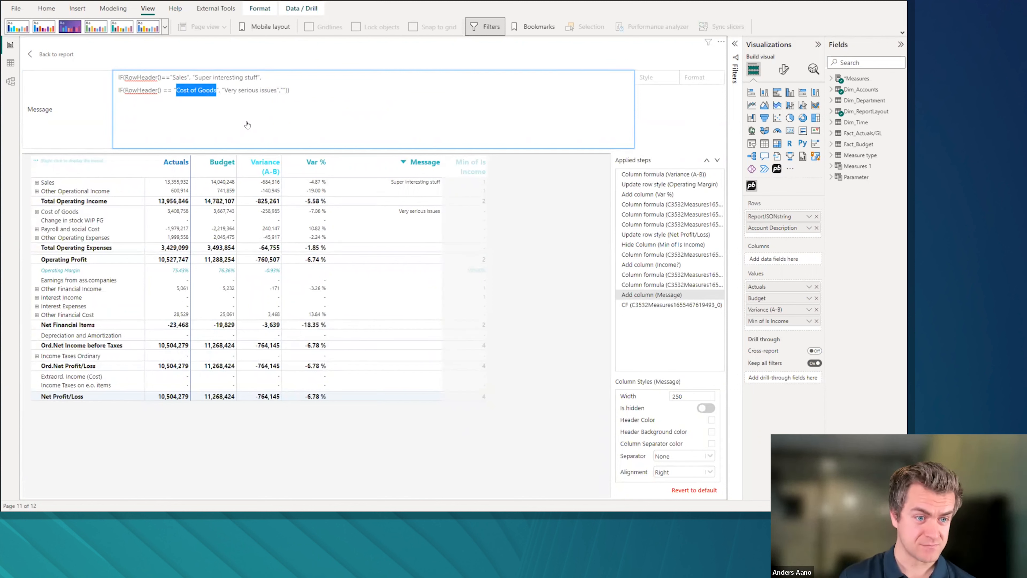
pyautogui.write('Interes Income')
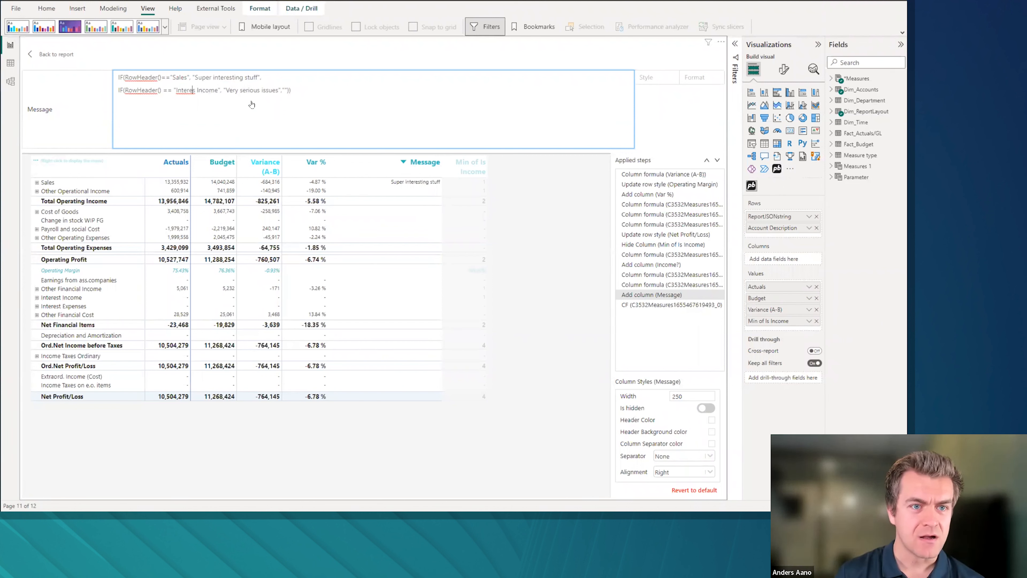
pyautogui.press('BackSpace')
pyautogui.press('BackSpace')
pyautogui.press('BackSpace')
pyautogui.press('BackSpace')
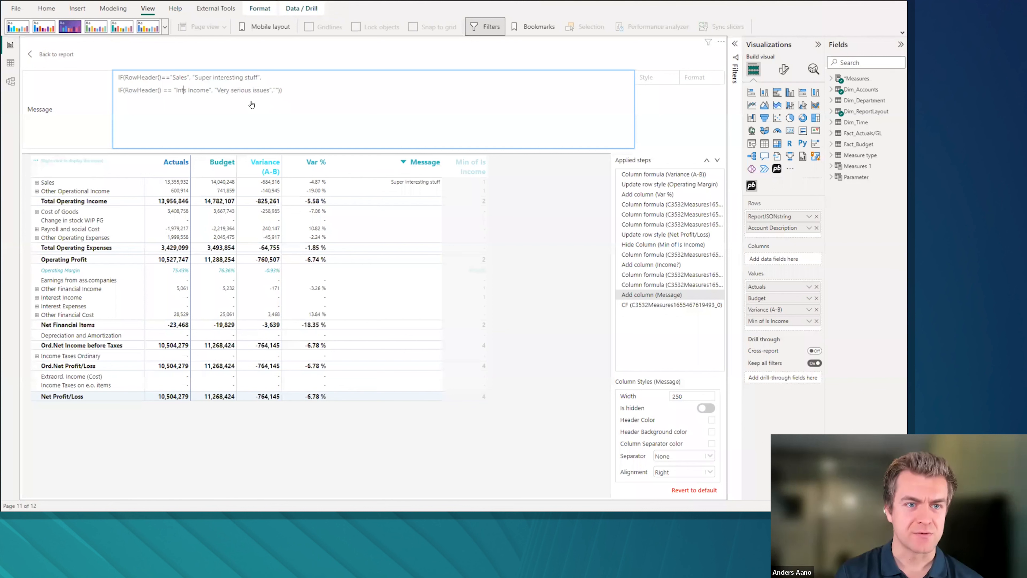
pyautogui.write('terest')
pyautogui.press('Delete')
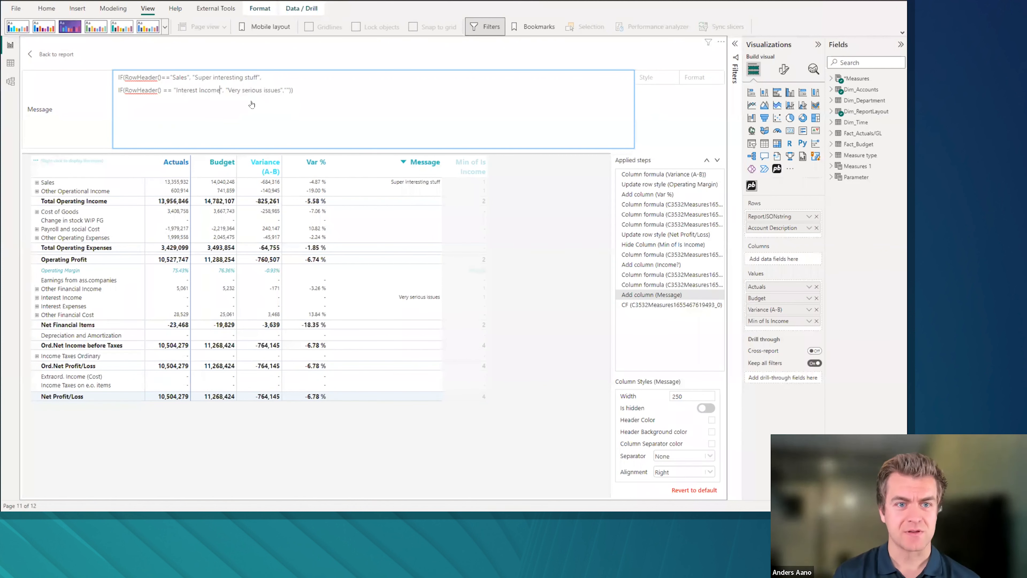
# Step: Try changing the second condition's row name to one starting "Other Fina", and restore it to "Interest Income"
pyautogui.hotkey('ctrl', 'shift', 'Left')
pyautogui.hotkey('ctrl', 'shift', 'Left')
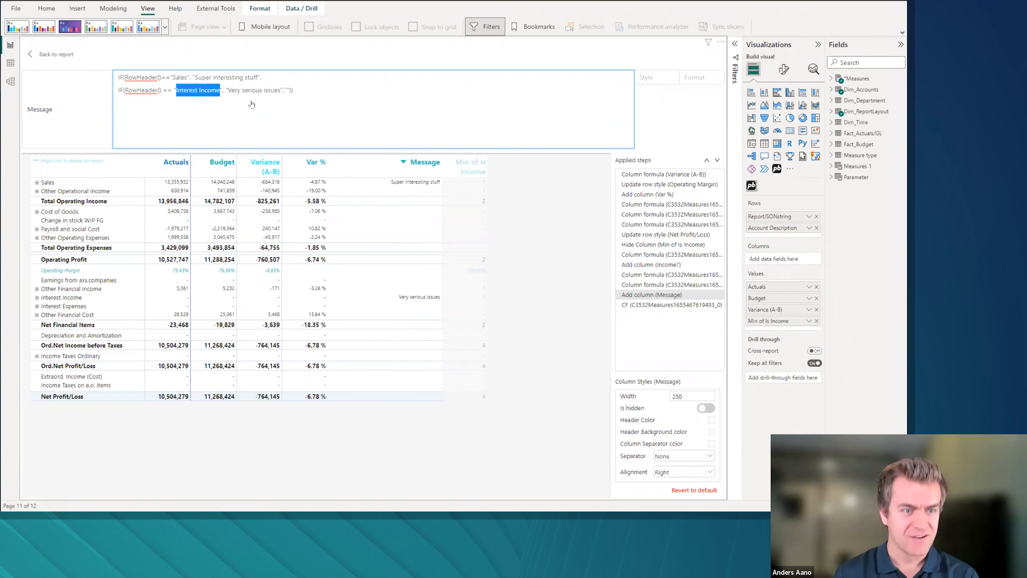
pyautogui.write('Other Fina')
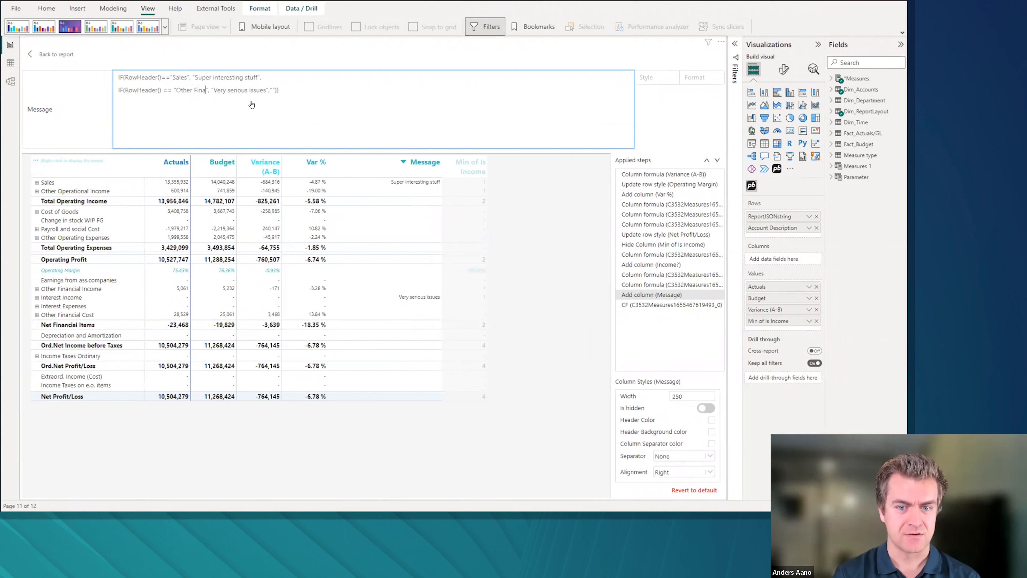
pyautogui.press('BackSpace')
pyautogui.press('BackSpace')
pyautogui.press('BackSpace')
pyautogui.press('BackSpace')
pyautogui.press('BackSpace')
pyautogui.press('BackSpace')
pyautogui.press('BackSpace')
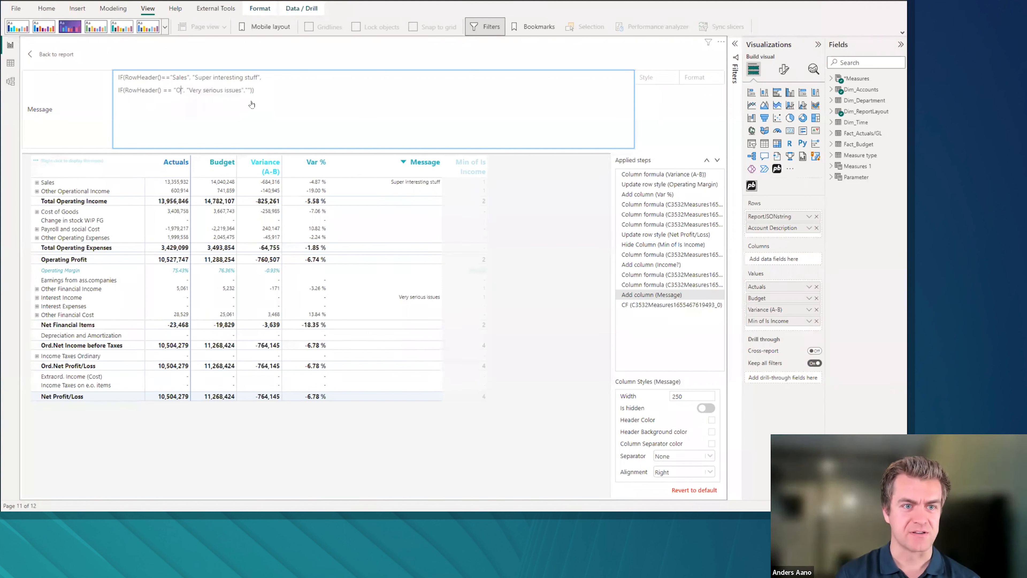
pyautogui.write('Int')
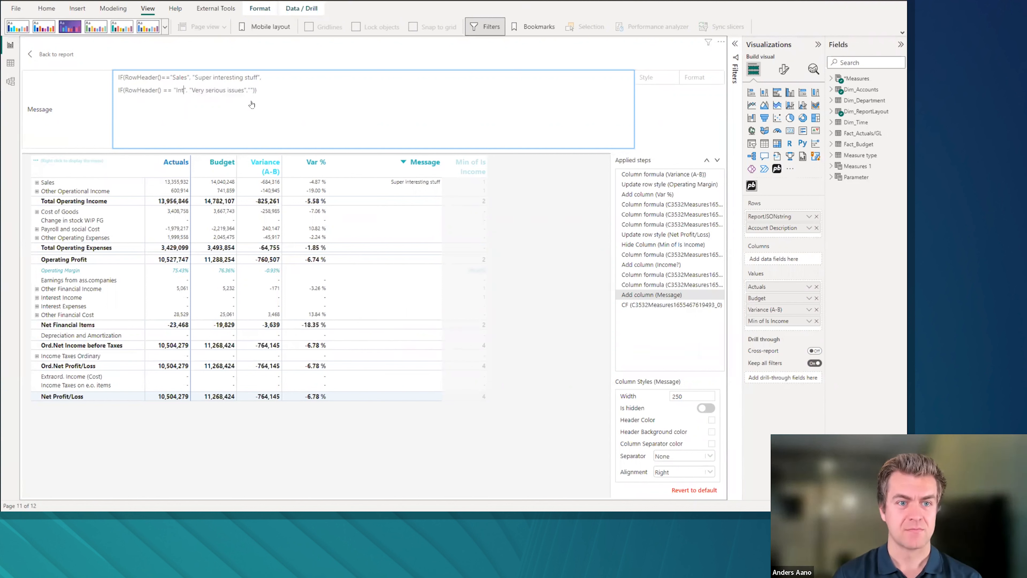
pyautogui.write('erest Income')
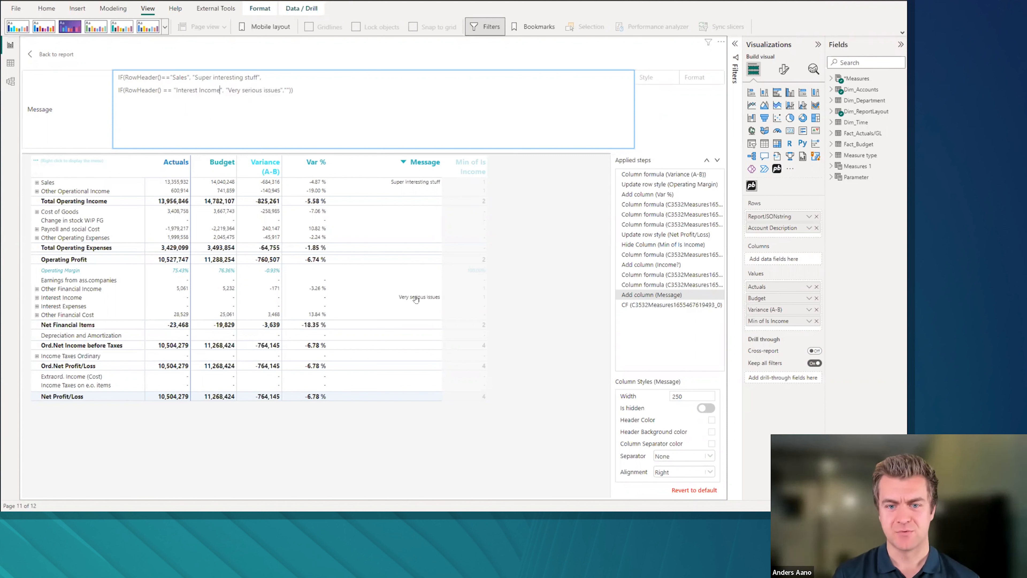
# Step: Highlight the complete Message formula for review, return to the report and deselect the matrix
pyautogui.hotkey('ctrl', 'a')
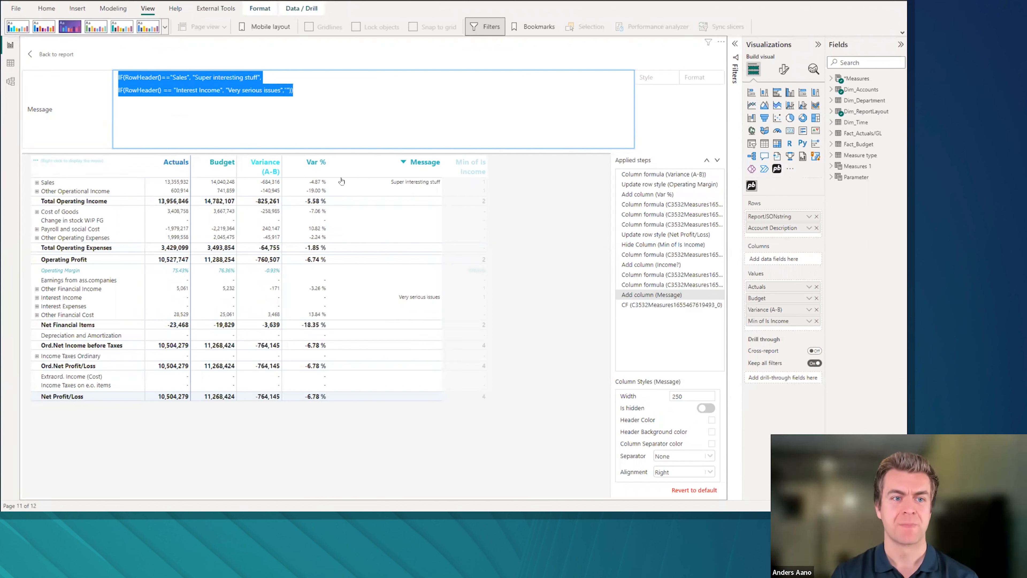
pyautogui.click(313, 145)
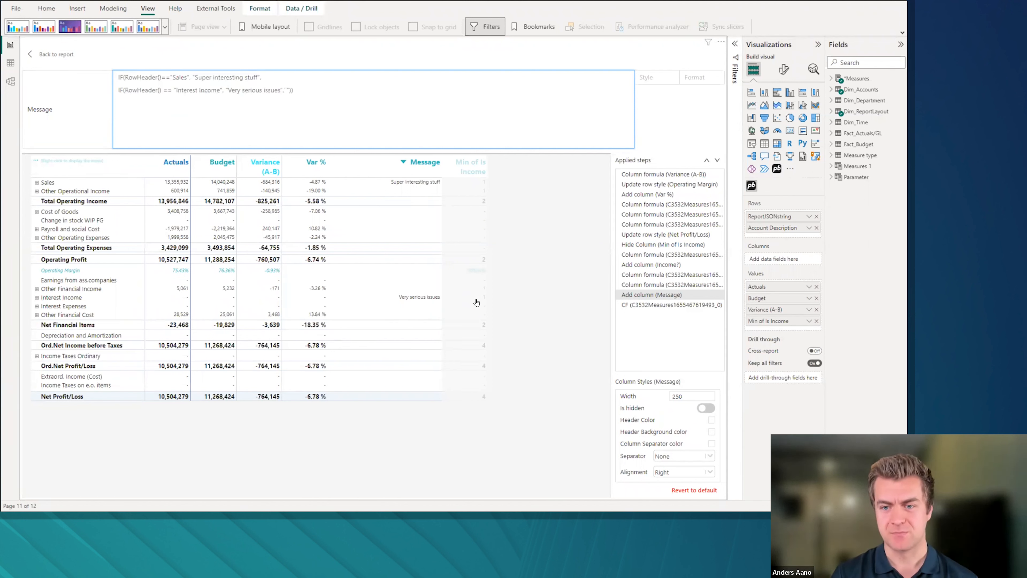
pyautogui.click(136, 118)
pyautogui.click(42, 56)
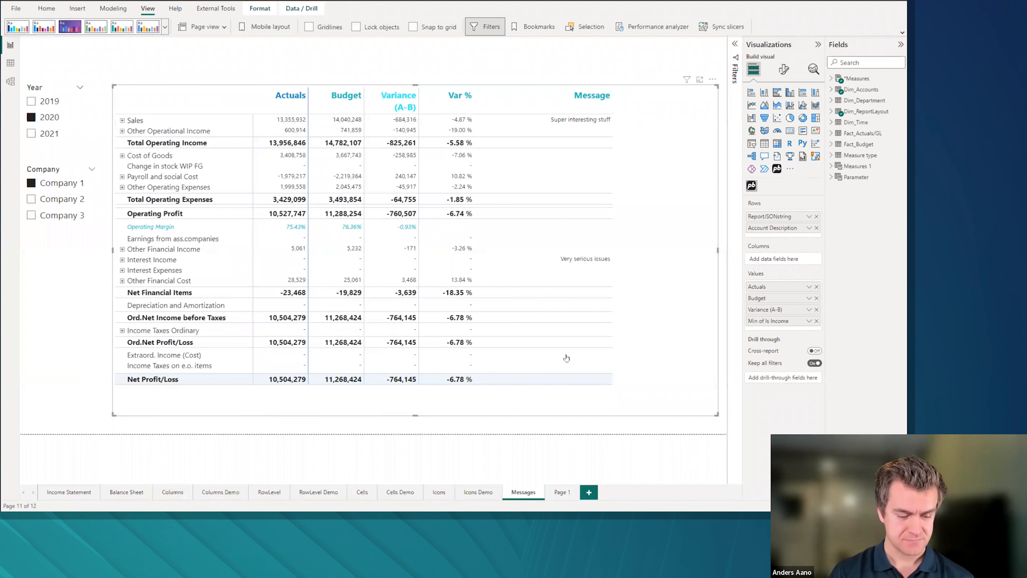
pyautogui.click(506, 427)
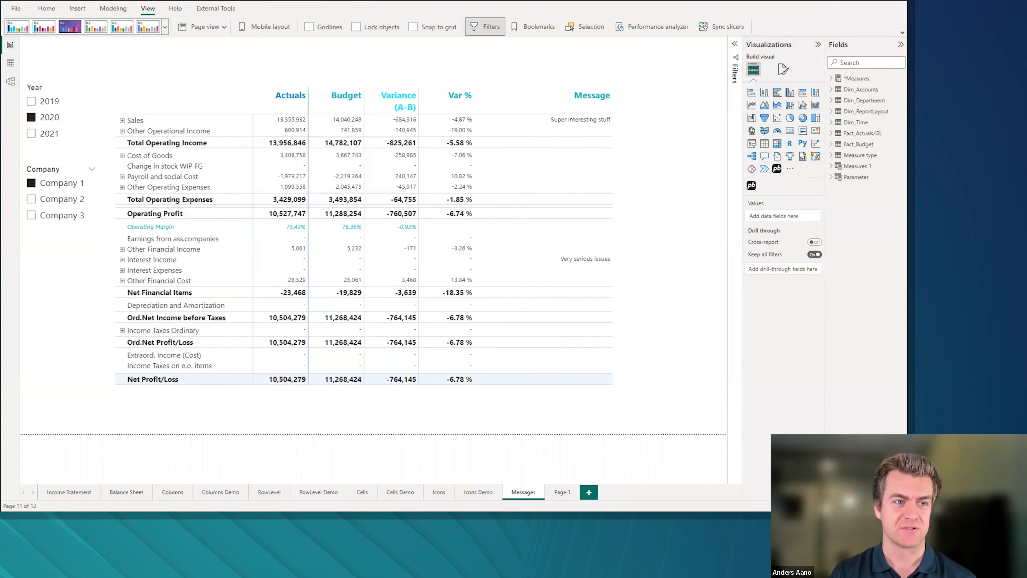
# Step: Switch to the other Power BI report window and open the format settings of the monthly 2019 matrix on Page 1
pyautogui.moveTo(4, 88)
pyautogui.click(49, 108)
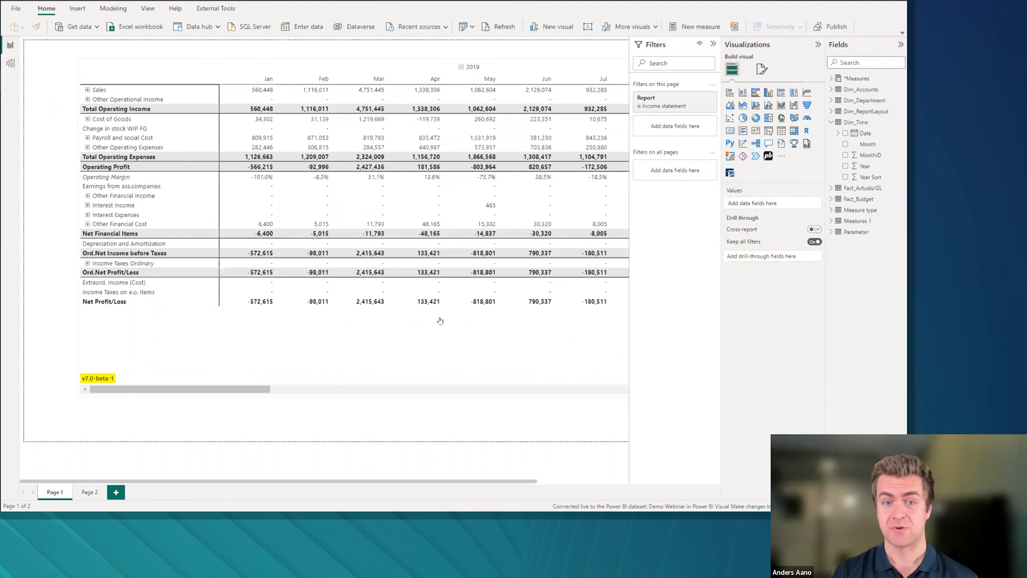
pyautogui.click(426, 364)
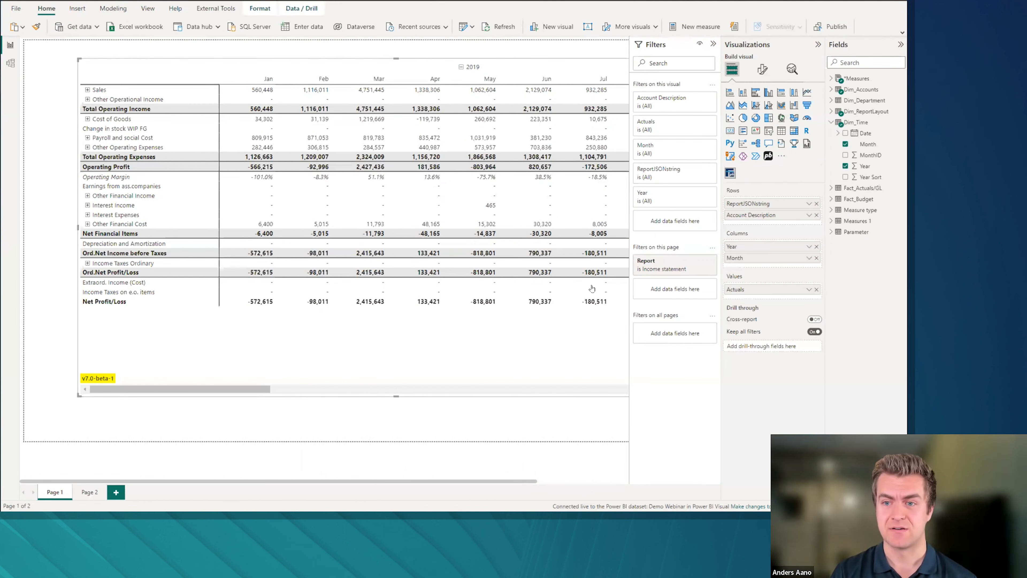
pyautogui.click(763, 71)
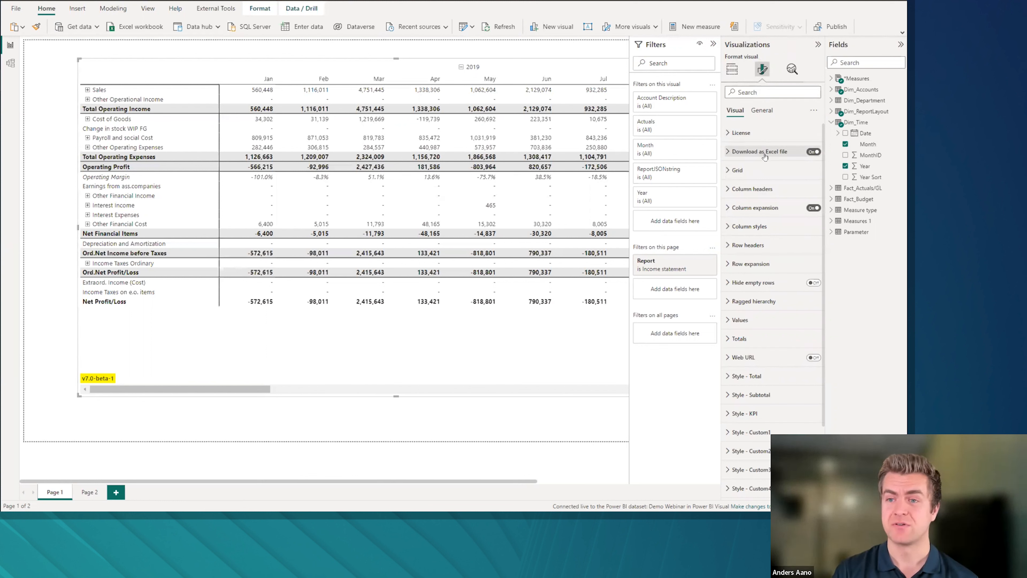
# Step: Examine the matrix's Download as Excel file setting, its download icon on the visual and the icon position options
pyautogui.click(815, 152)
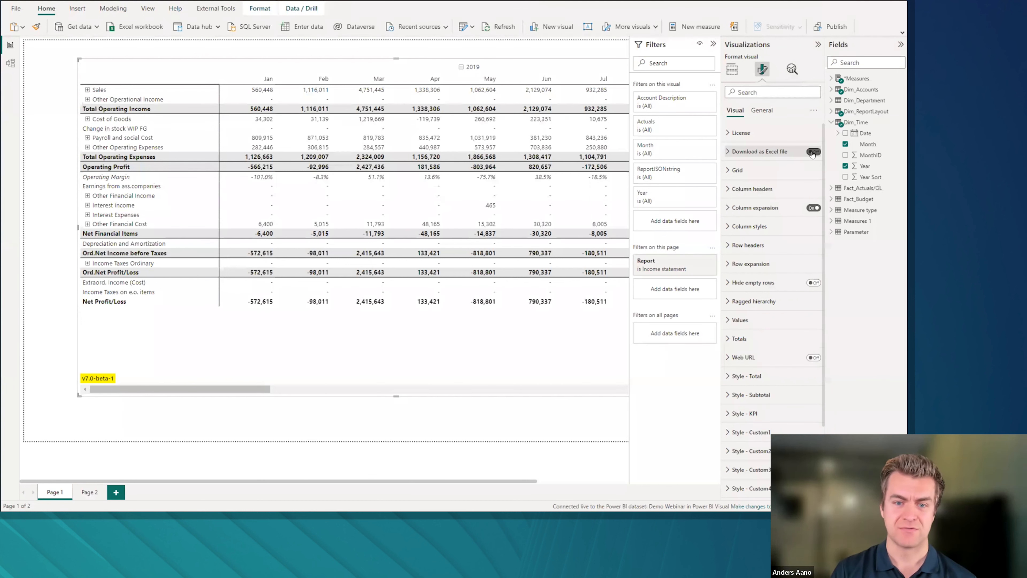
pyautogui.click(759, 157)
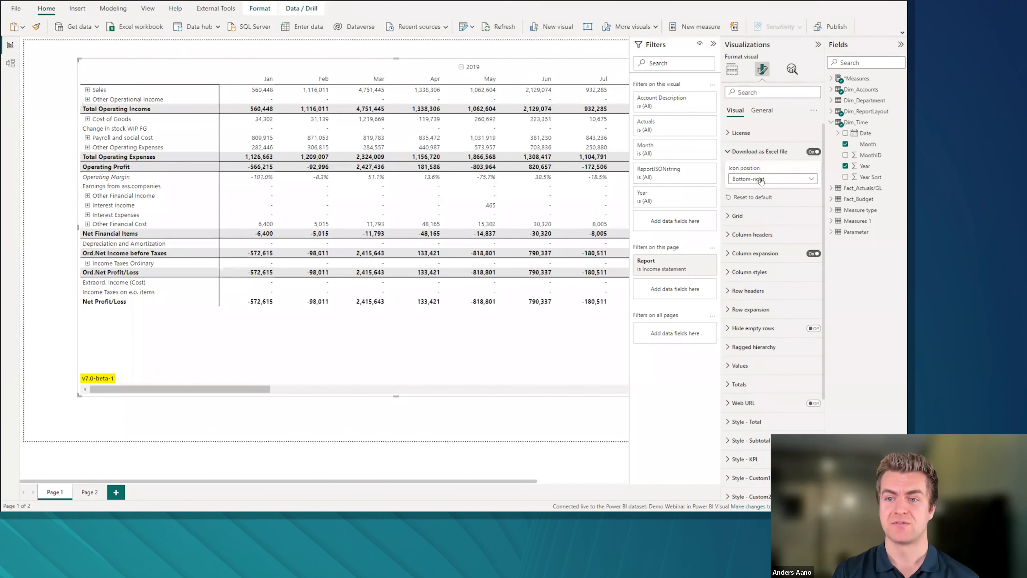
pyautogui.moveTo(245, 390); pyautogui.dragTo(582, 482)
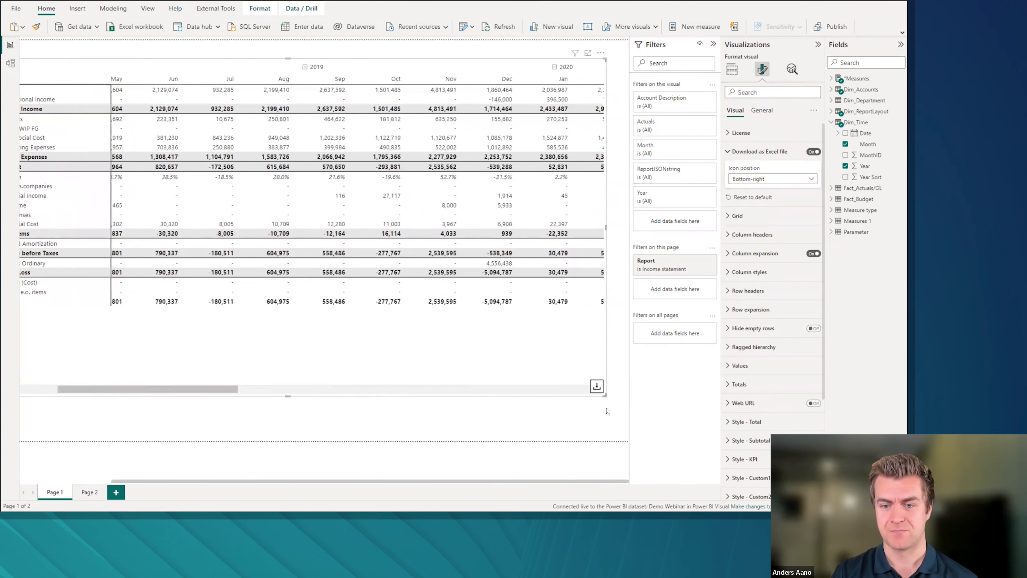
pyautogui.click(785, 179)
pyautogui.click(758, 152)
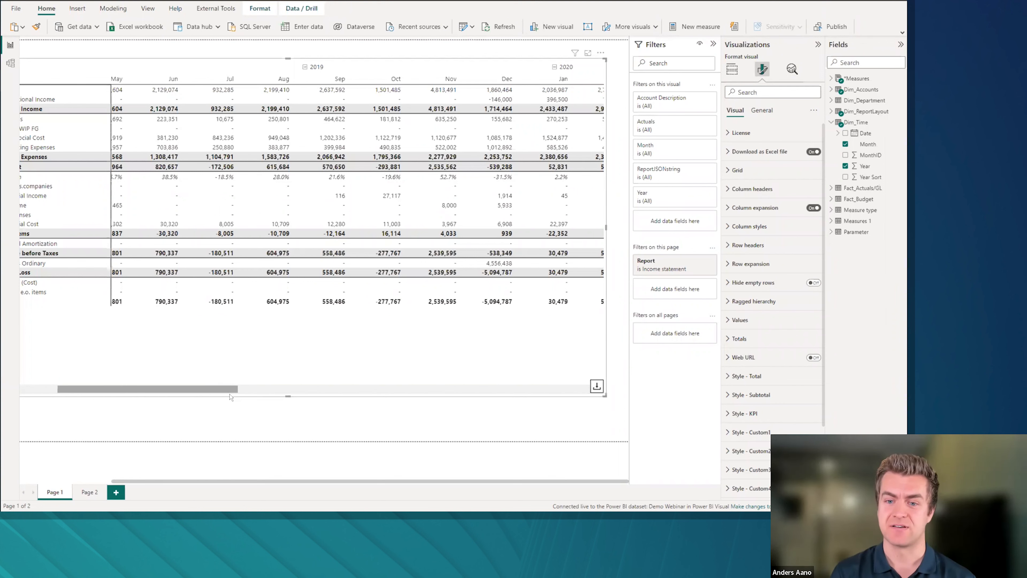
# Step: Collapse the 2019 and 2020 month columns of the matrix to yearly totals
pyautogui.moveTo(215, 388); pyautogui.dragTo(251, 387)
pyautogui.click(90, 383)
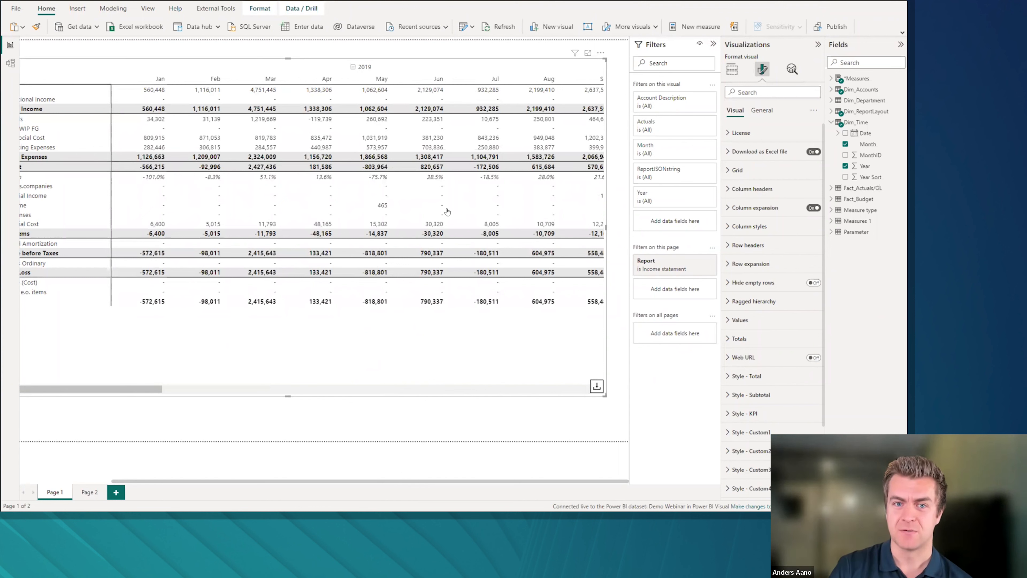
pyautogui.click(353, 67)
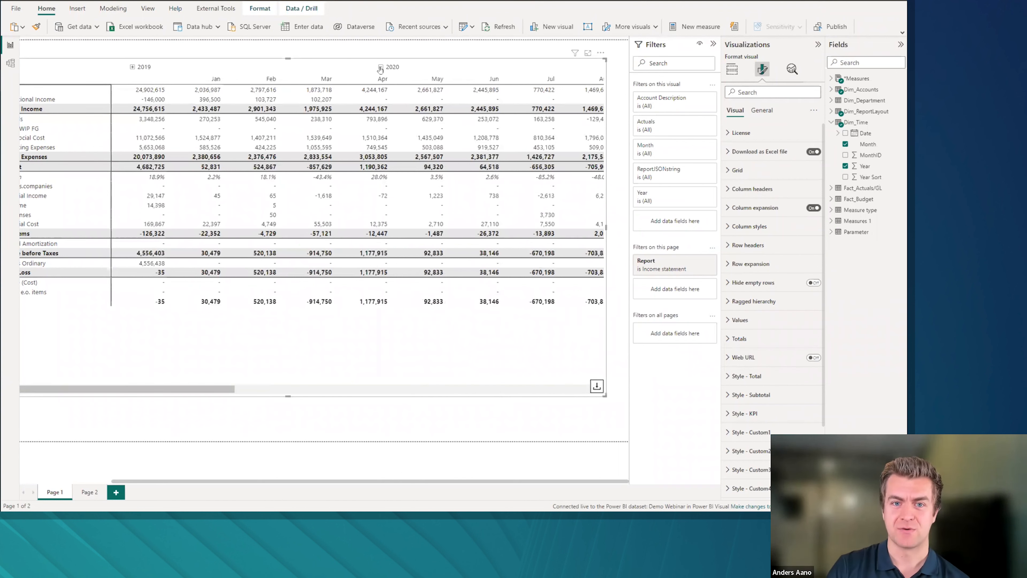
pyautogui.click(380, 67)
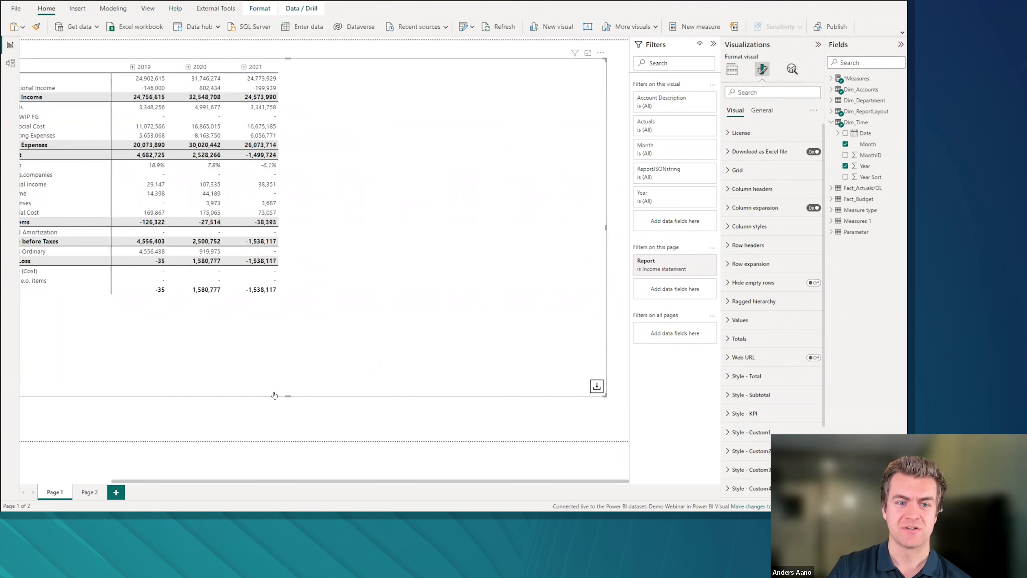
pyautogui.hscroll(-3, 243, 483)
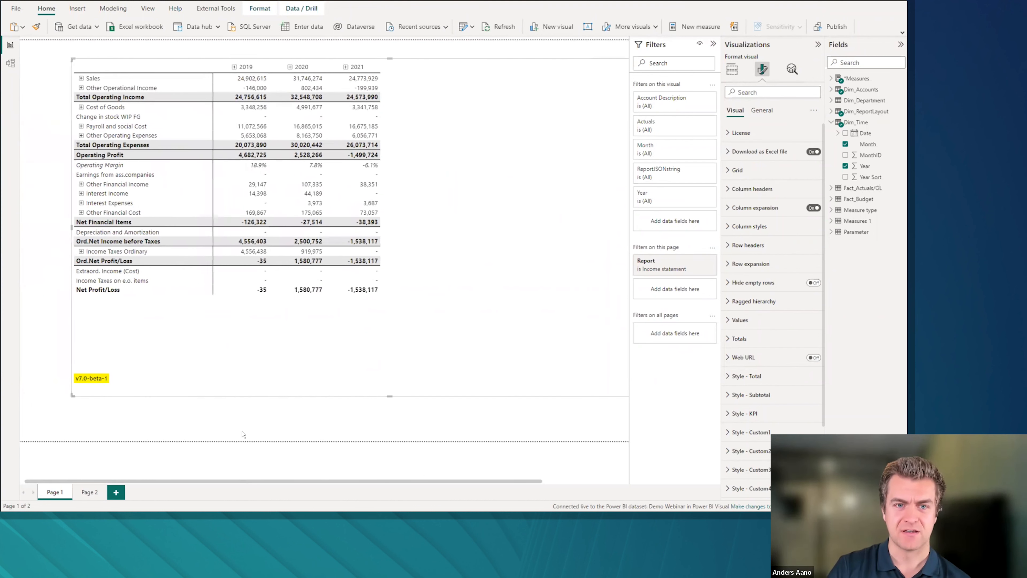
# Step: Narrow the matrix visual so its right edge sits closer to the 2021 column, keeping it selected
pyautogui.hscroll(5, 280, 480)
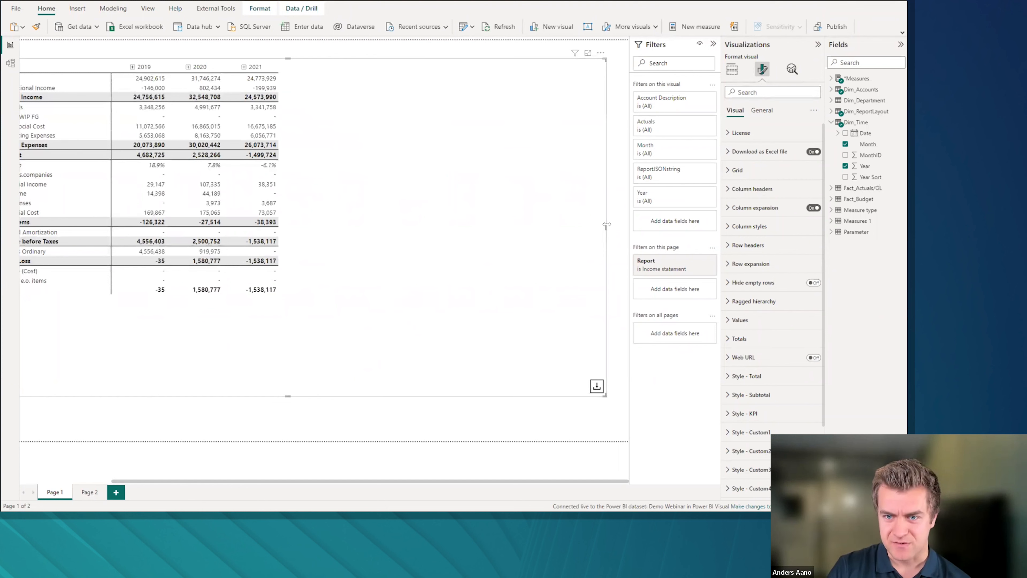
pyautogui.moveTo(607, 230); pyautogui.dragTo(384, 229)
pyautogui.click(435, 241)
pyautogui.hscroll(-5, 260, 403)
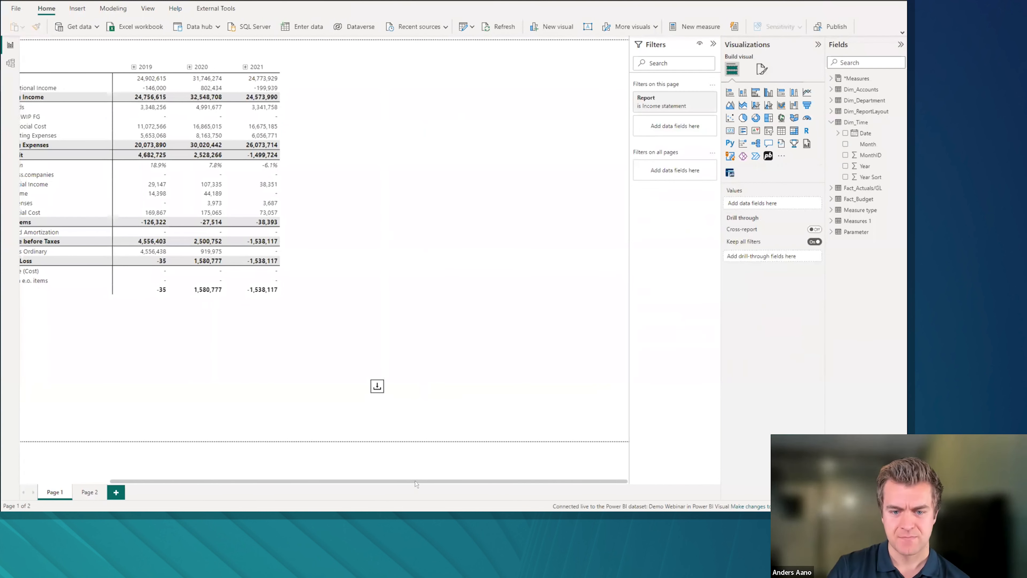
pyautogui.click(283, 362)
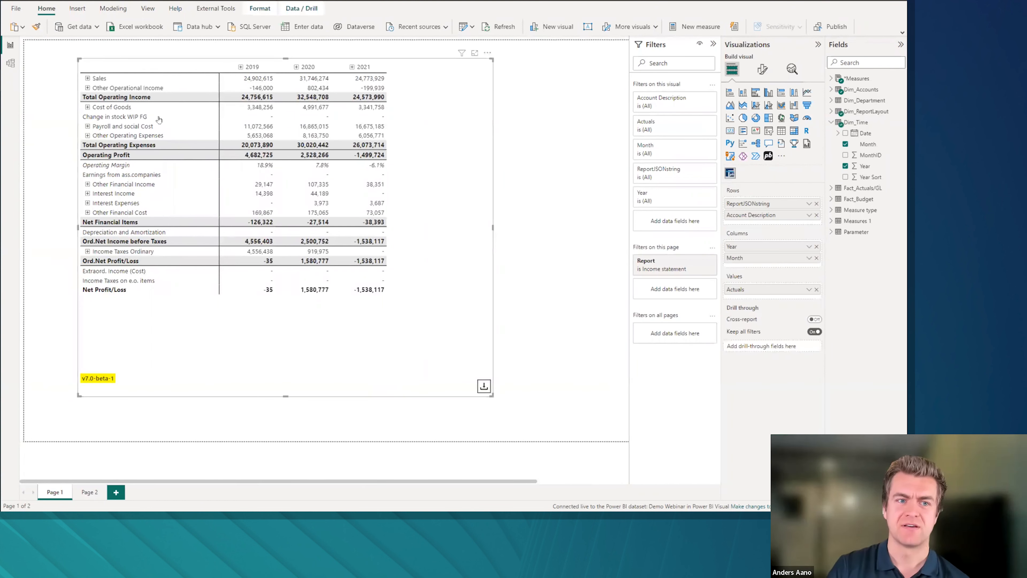
# Step: Expand the Sales and Cost of Goods rows to view their underlying accounts, and collapse both again
pyautogui.click(88, 78)
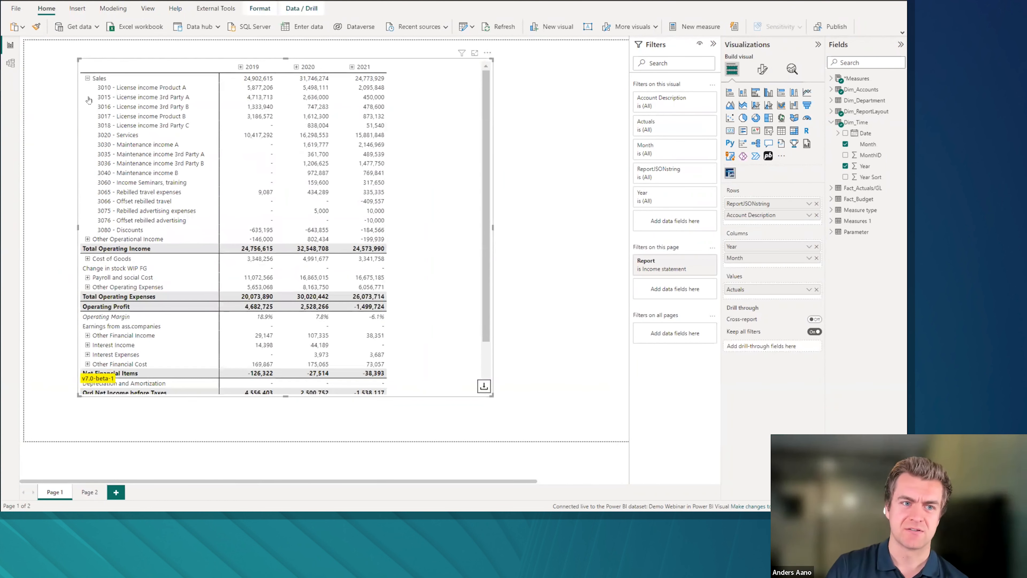
pyautogui.click(88, 79)
pyautogui.click(88, 107)
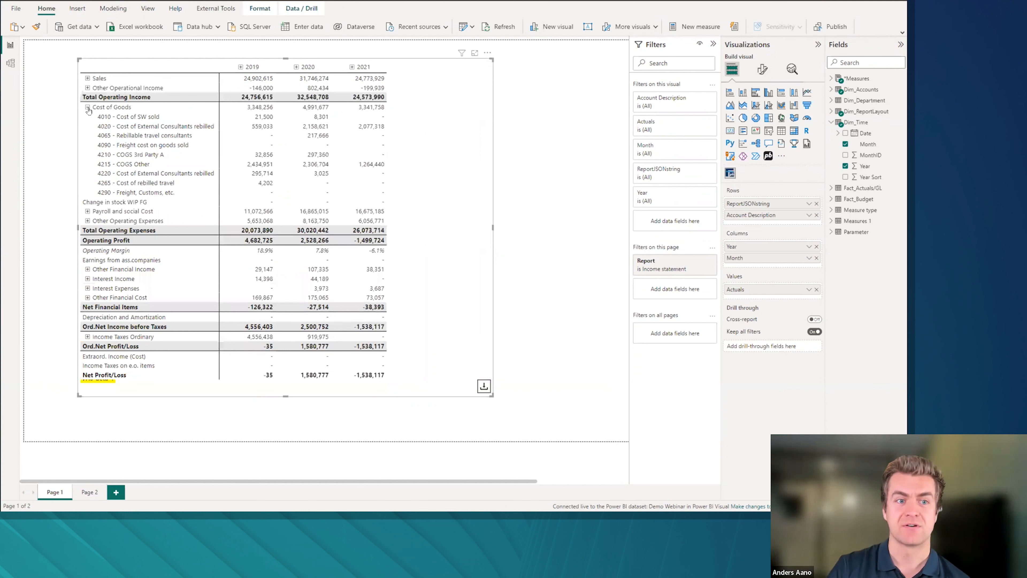
pyautogui.click(87, 107)
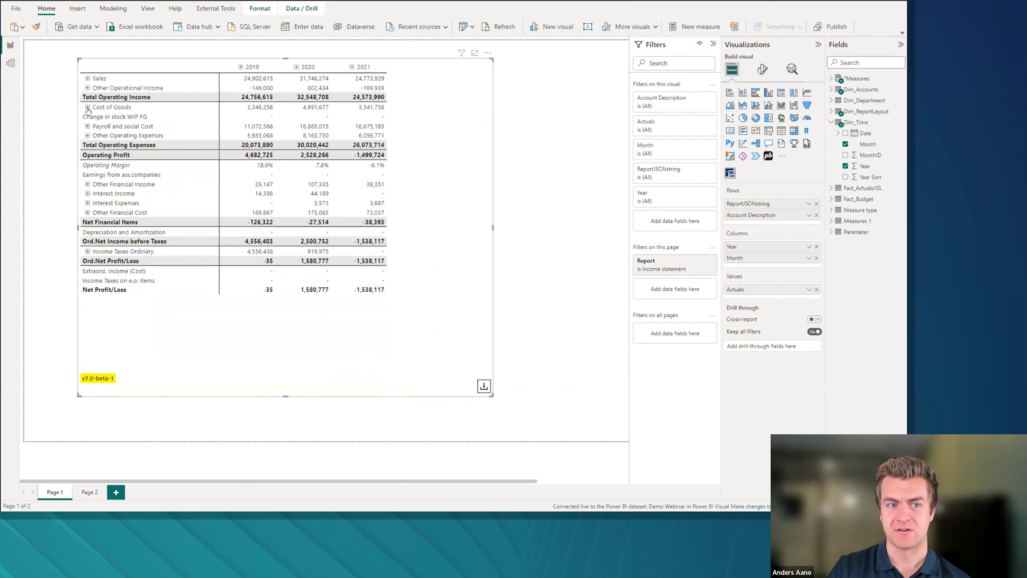
pyautogui.click(88, 107)
pyautogui.click(88, 107)
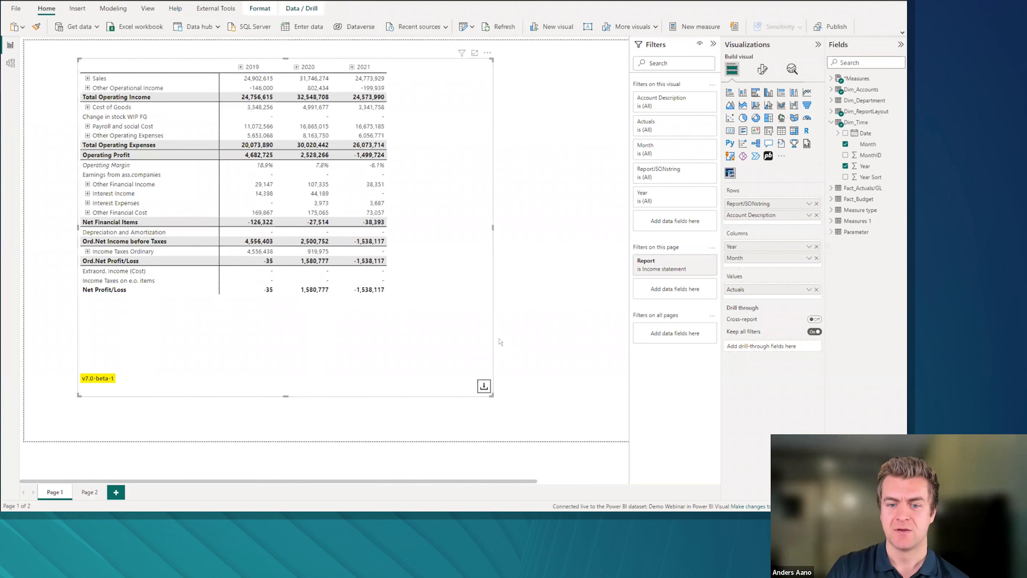
# Step: Download the yearly matrix as an Excel file named "Example 1" in the Demo December 7 folder
pyautogui.click(485, 386)
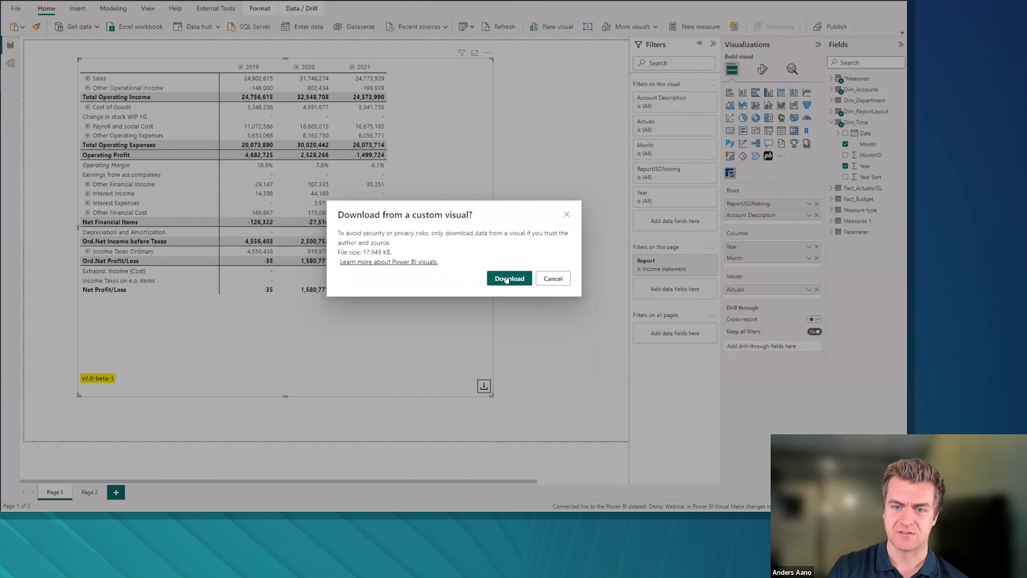
pyautogui.click(490, 276)
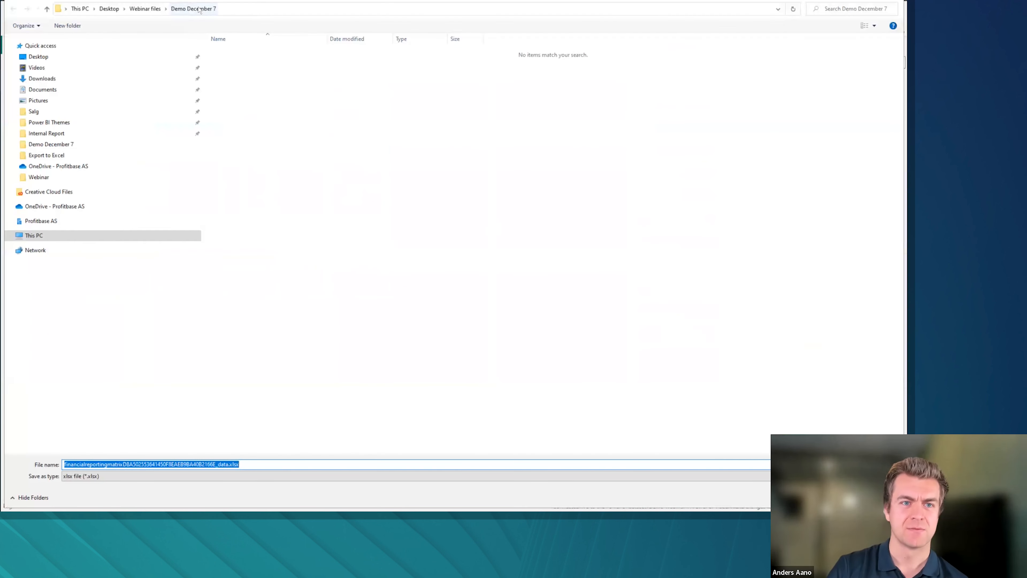
pyautogui.write('Ex')
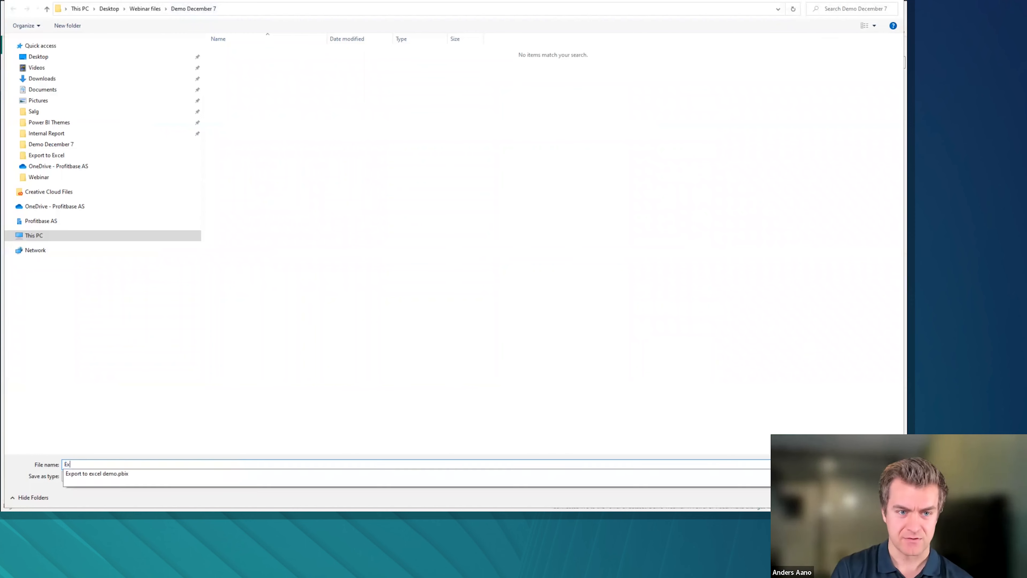
pyautogui.write('ample 1')
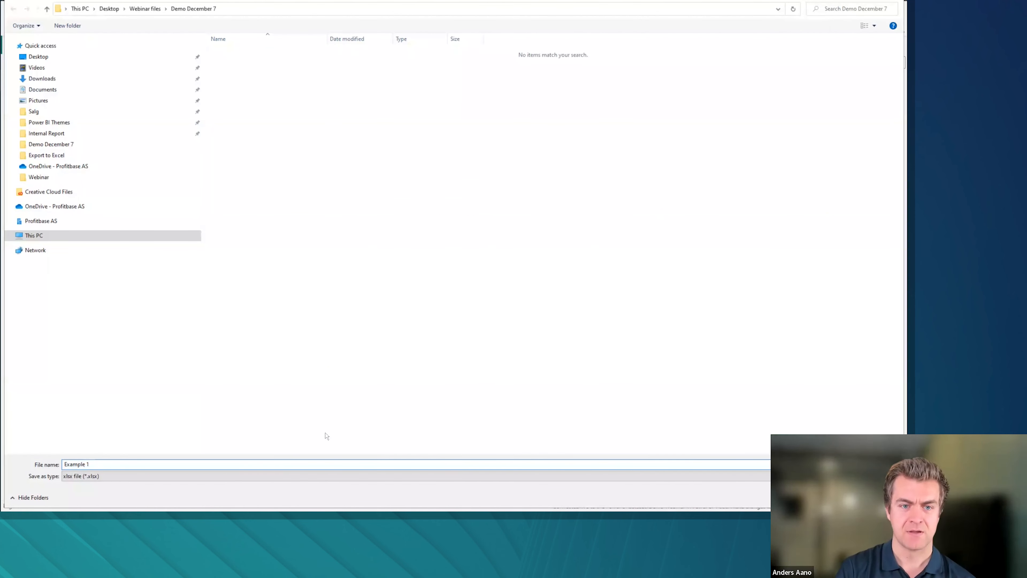
pyautogui.press('Return')
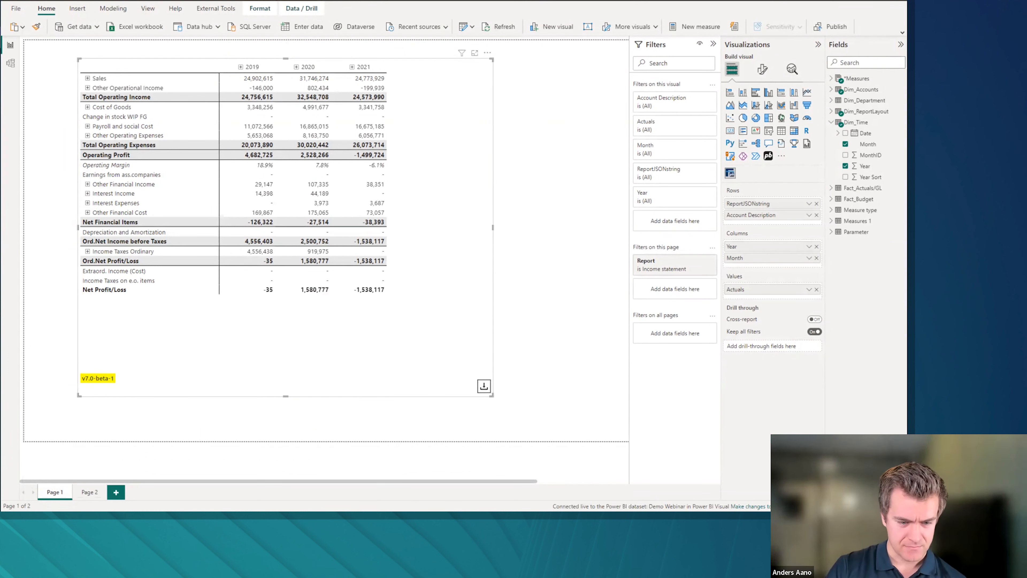
# Step: Open Example 1.xlsx in Excel from the Demo December 7 folder and place its window beside the Power BI matrix
pyautogui.click(373, 164)
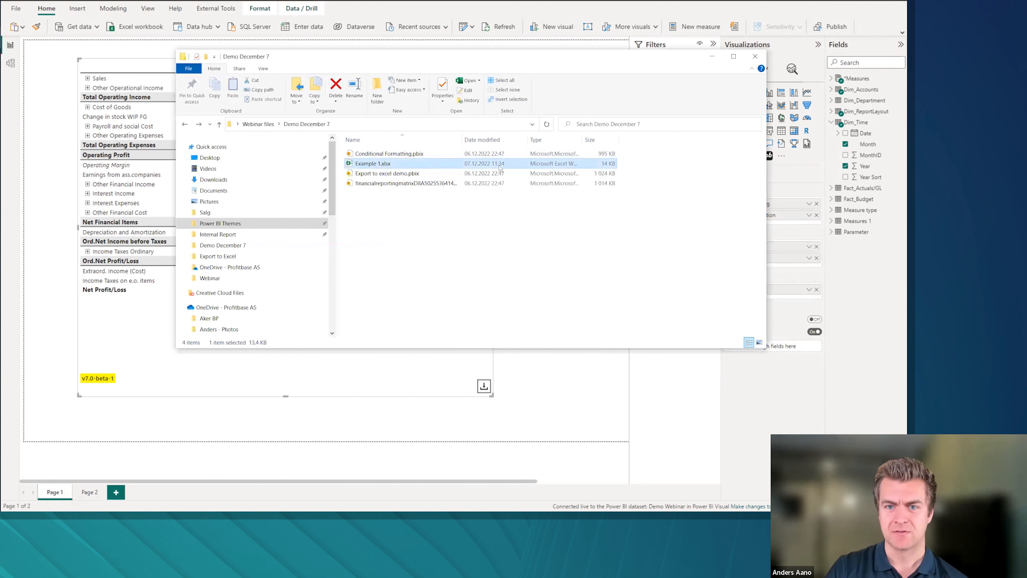
pyautogui.doubleClick(384, 166)
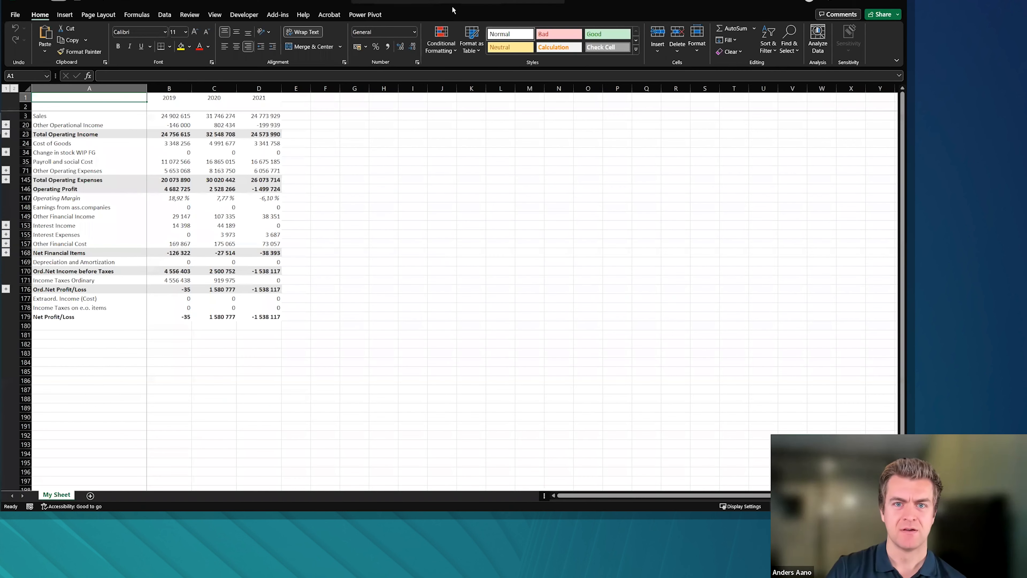
pyautogui.moveTo(464, 1); pyautogui.dragTo(730, 47)
pyautogui.moveTo(312, 56); pyautogui.dragTo(184, 470)
pyautogui.moveTo(857, 47); pyautogui.dragTo(759, 28)
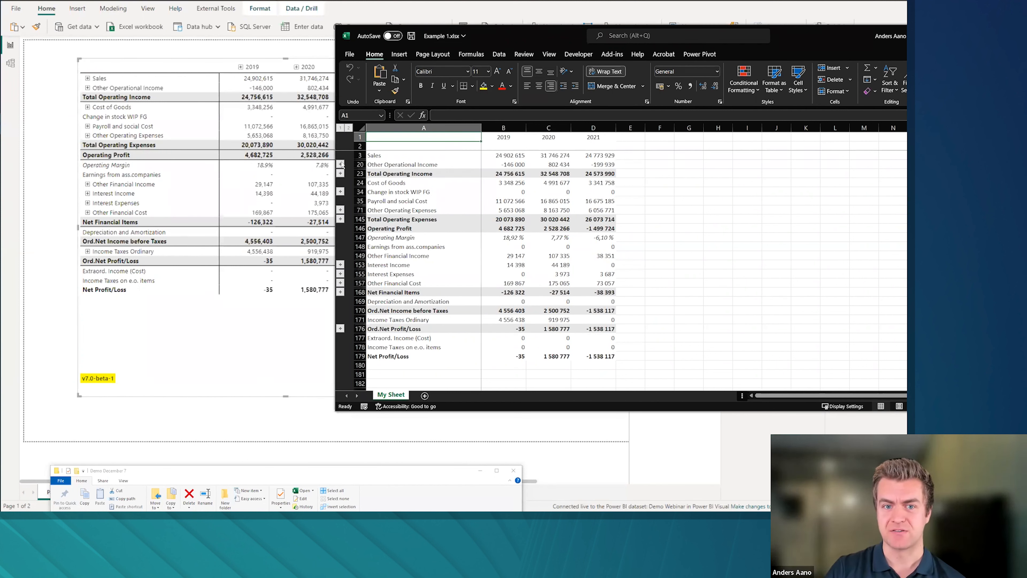
# Step: Expand the grouped Sales rows in the workbook, highlight the account names from 3010 to 3076, and collapse the group
pyautogui.click(340, 164)
pyautogui.moveTo(397, 167); pyautogui.dragTo(408, 320)
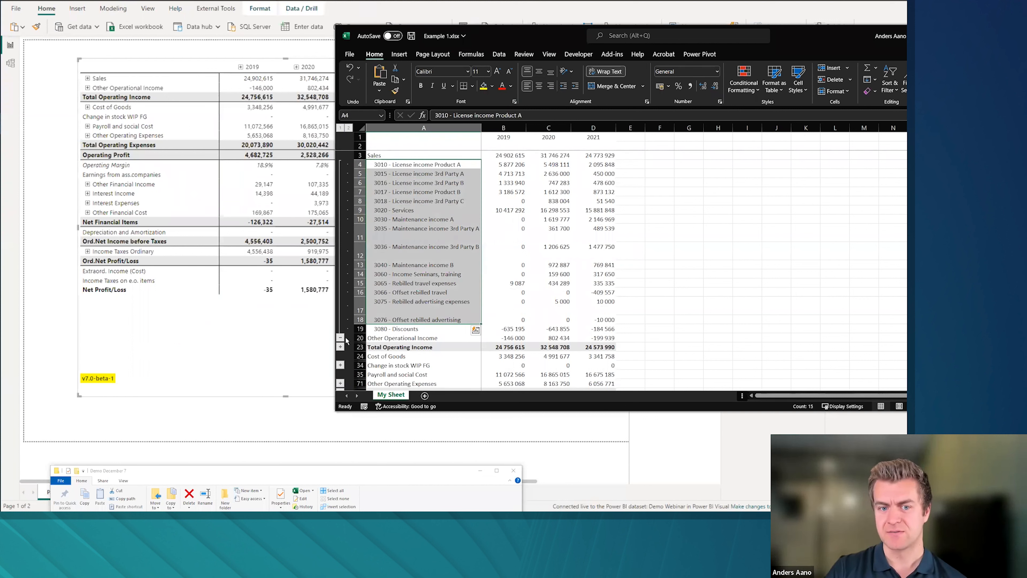
pyautogui.click(340, 338)
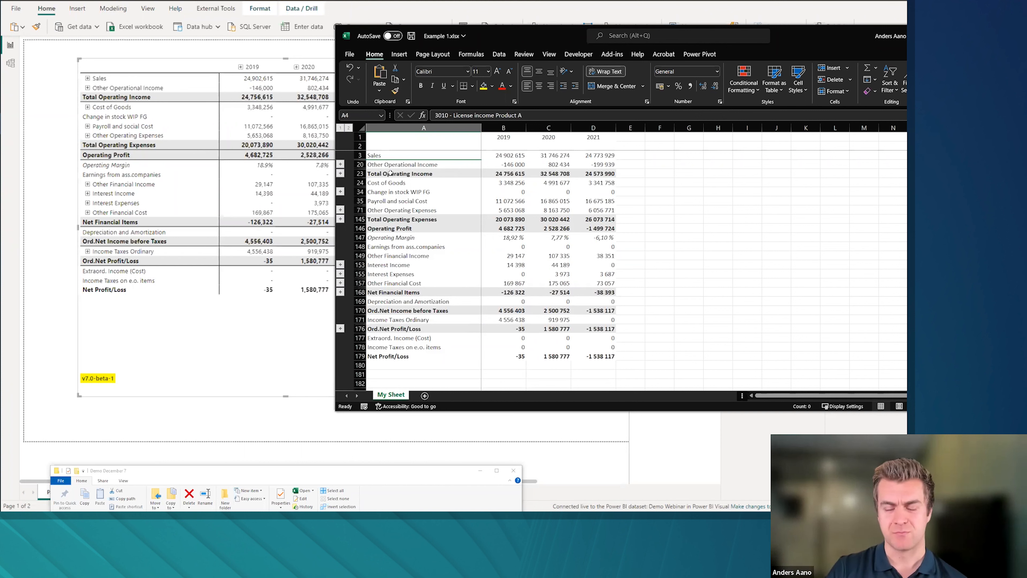
# Step: Compare the exported 2019 Operating Margin, the Total Operating Income row and the year headers with the Power BI matrix
pyautogui.click(513, 238)
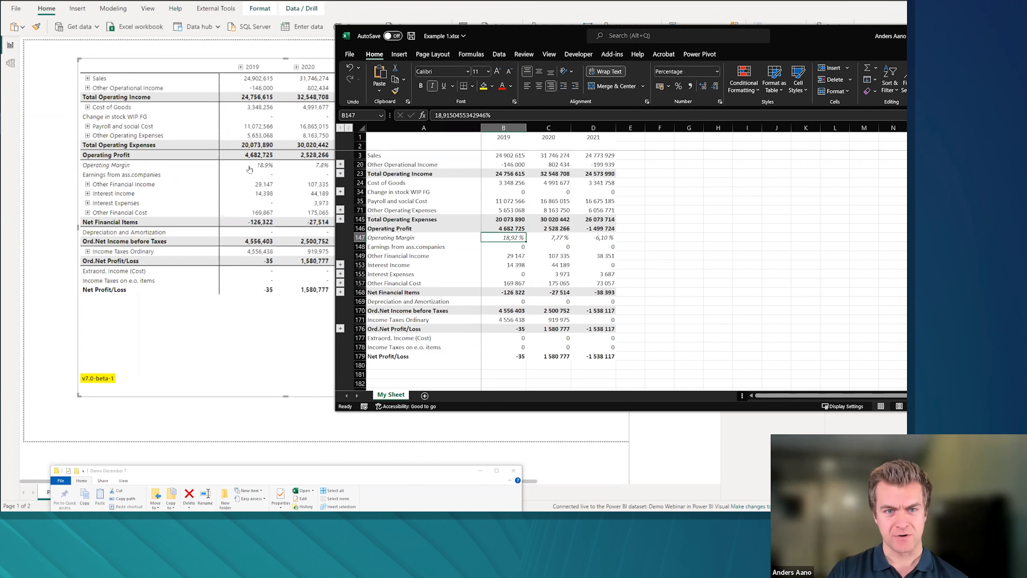
pyautogui.moveTo(273, 169)
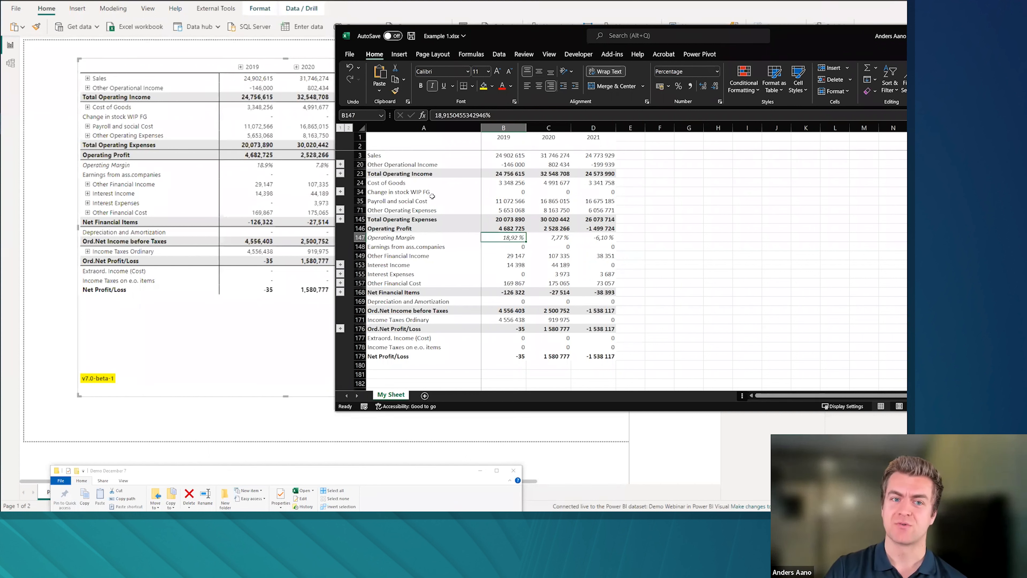
pyautogui.moveTo(380, 172); pyautogui.dragTo(599, 173)
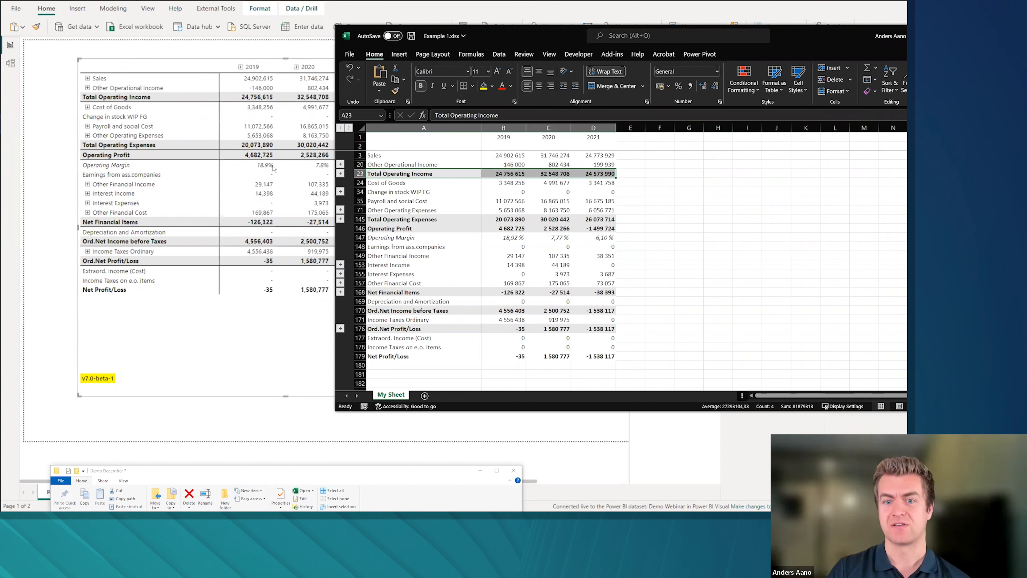
pyautogui.click(546, 201)
pyautogui.moveTo(416, 174); pyautogui.dragTo(599, 173)
pyautogui.click(509, 137)
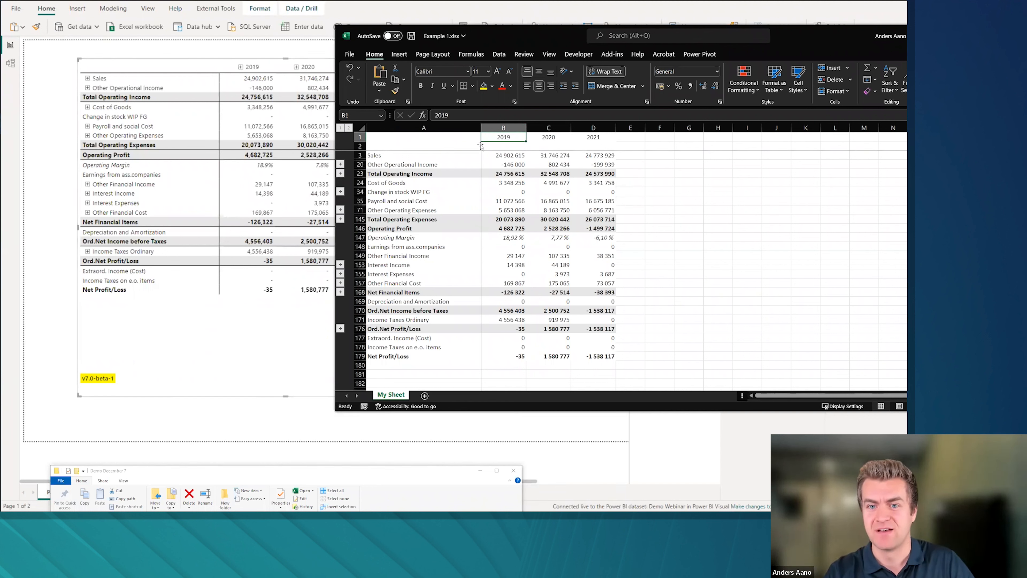
pyautogui.moveTo(502, 139); pyautogui.dragTo(593, 138)
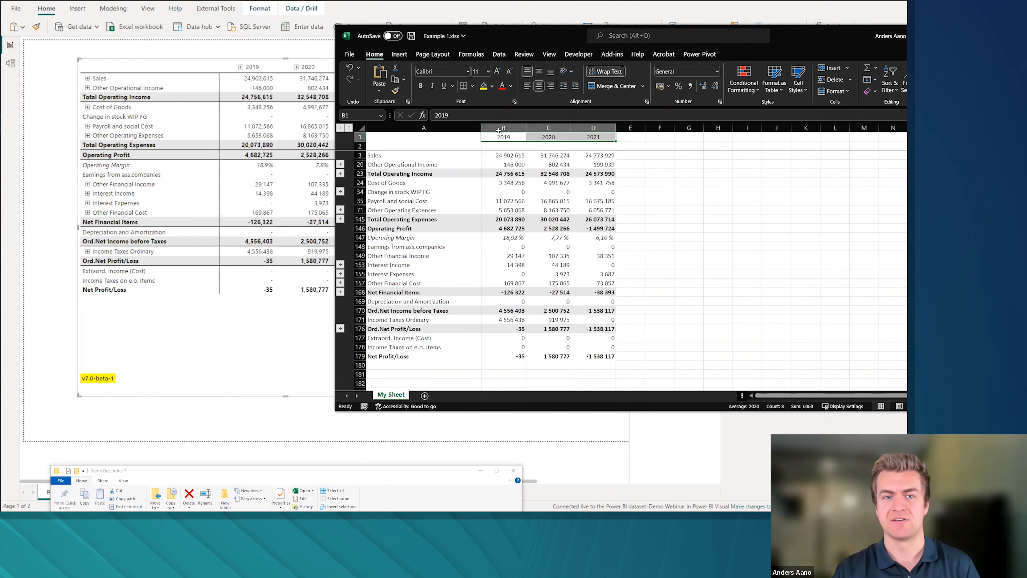
# Step: Switch back to the Power BI report and expand the 2019 column of the matrix into months
pyautogui.click(309, 71)
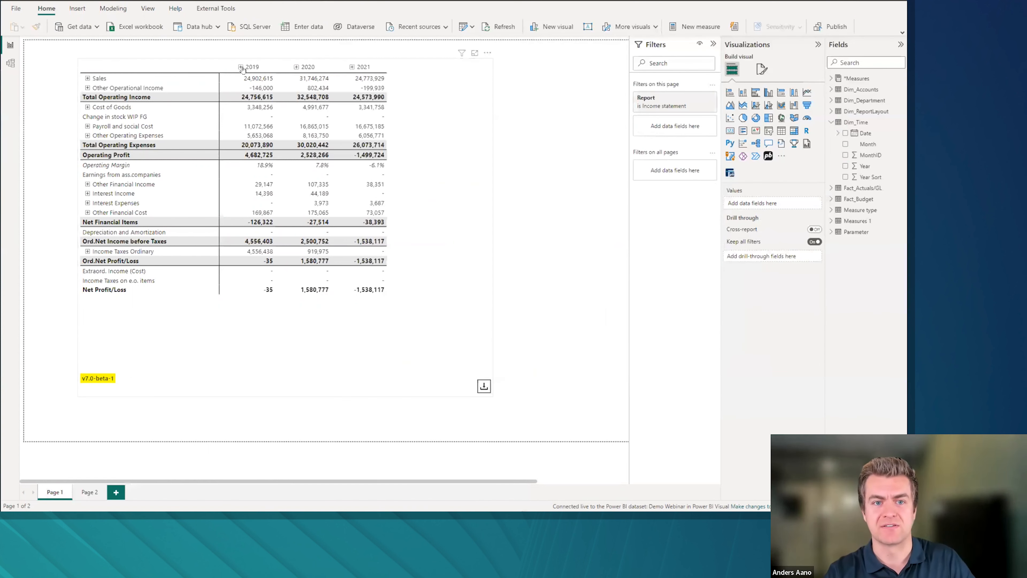
pyautogui.click(351, 67)
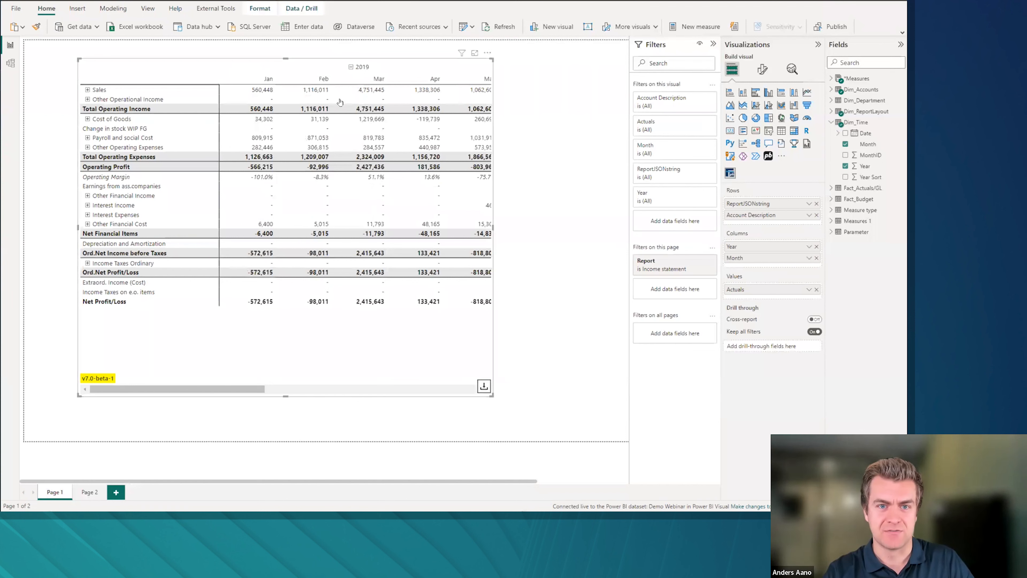
pyautogui.moveTo(267, 390); pyautogui.dragTo(162, 391)
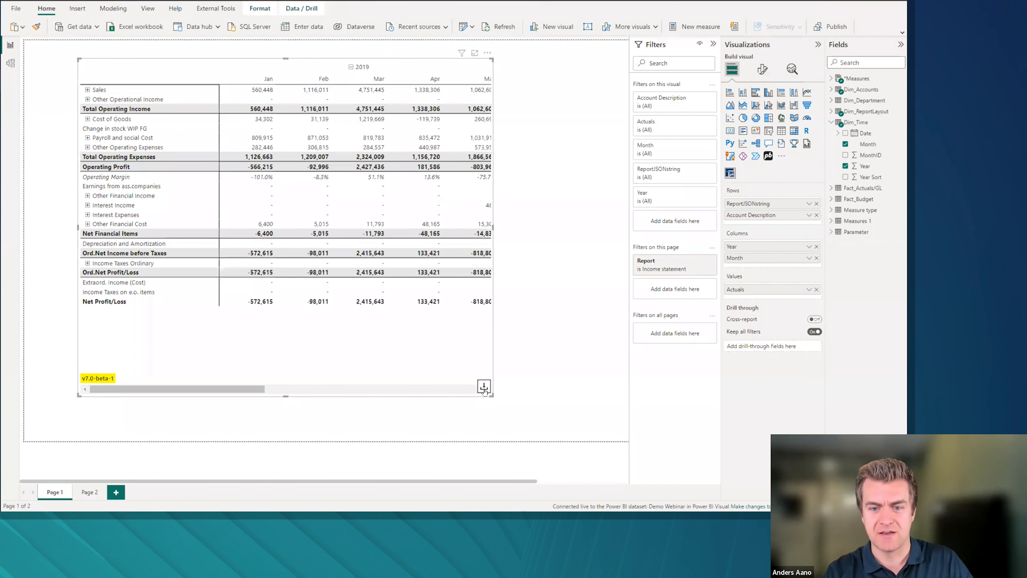
# Step: Download the matrix with the 2019 months as an Excel file named "Example 2"
pyautogui.click(484, 386)
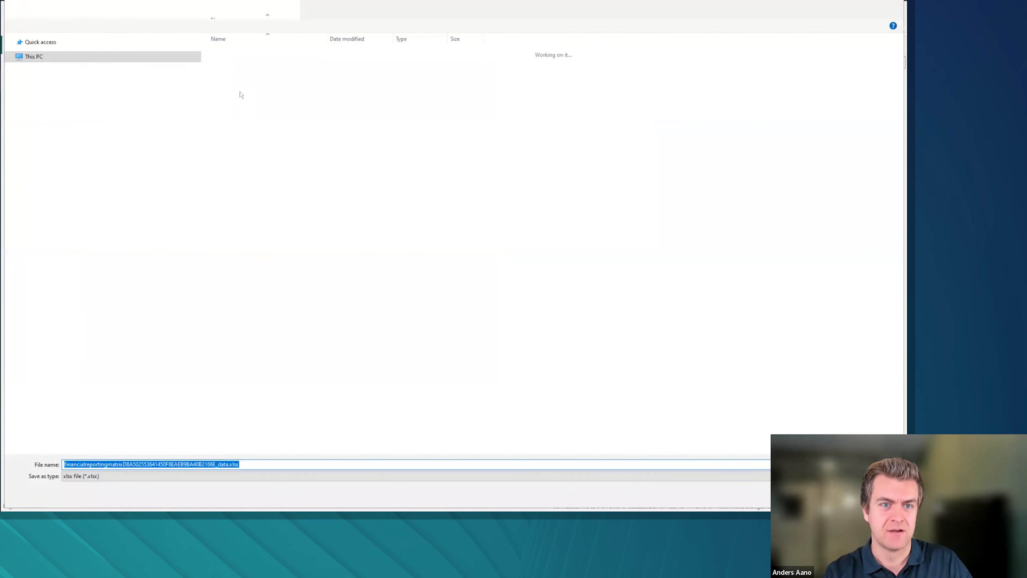
pyautogui.click(248, 56)
pyautogui.click(88, 464)
pyautogui.click(89, 465)
pyautogui.press('BackSpace')
pyautogui.write('2')
pyautogui.press('Return')
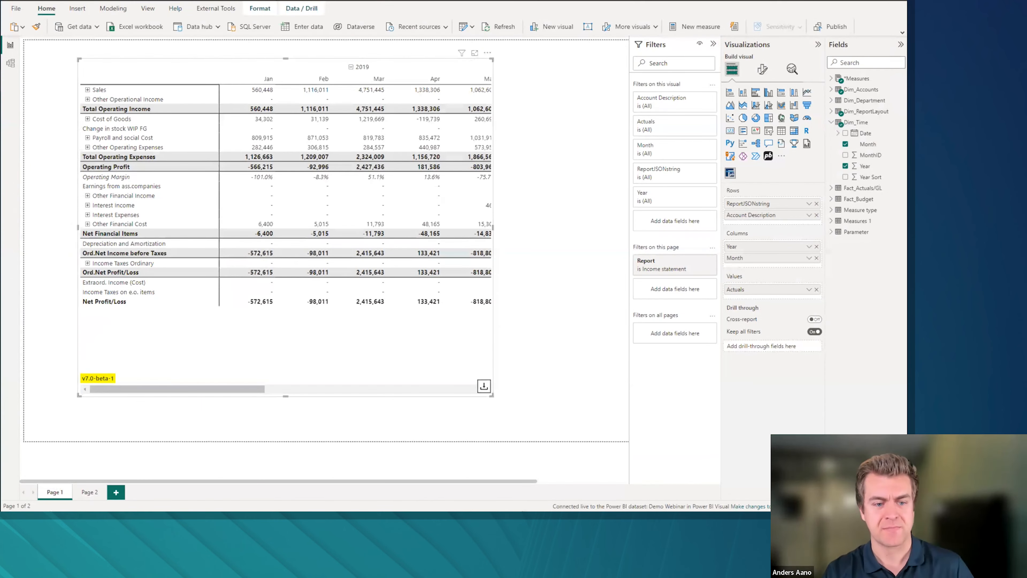
# Step: Open the exported Example 2.xlsx from the Demo December 7 folder and reposition its workbook window
pyautogui.hotkey('alt', 'Tab')
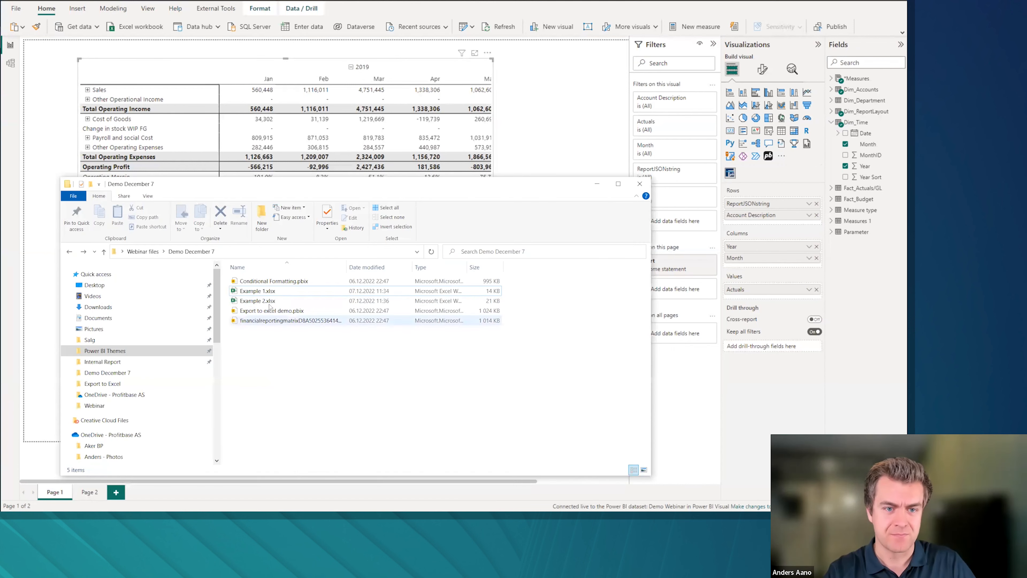
pyautogui.click(250, 302)
pyautogui.hotkey('alt', 'Tab')
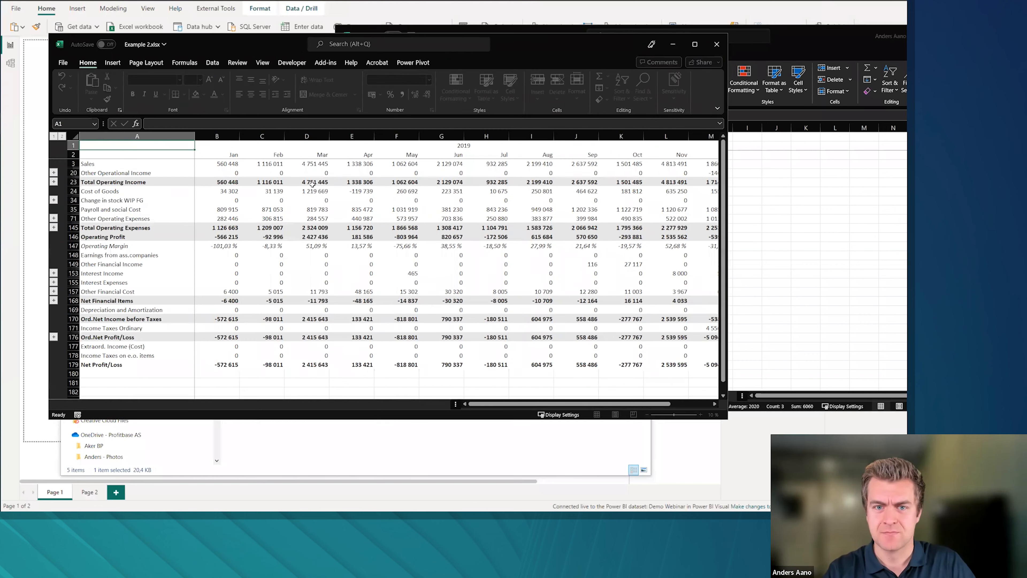
pyautogui.moveTo(532, 44); pyautogui.dragTo(567, 30)
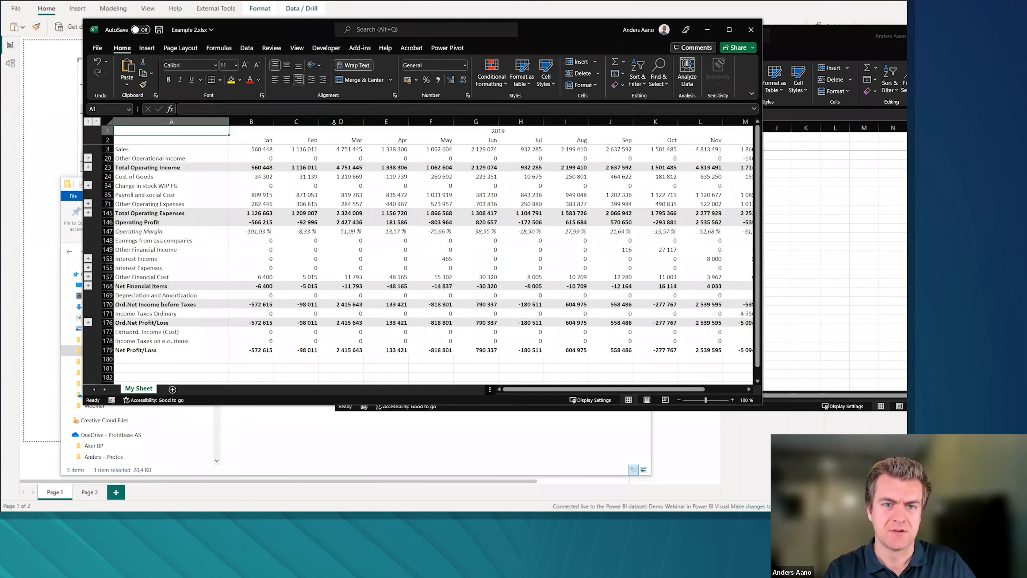
# Step: Examine the exported 2019 header, its month columns and the 2020 and 2021 year columns in the workbook
pyautogui.click(499, 130)
pyautogui.moveTo(260, 140); pyautogui.dragTo(712, 141)
pyautogui.moveTo(568, 391); pyautogui.dragTo(608, 390)
pyautogui.moveTo(688, 131); pyautogui.dragTo(728, 164)
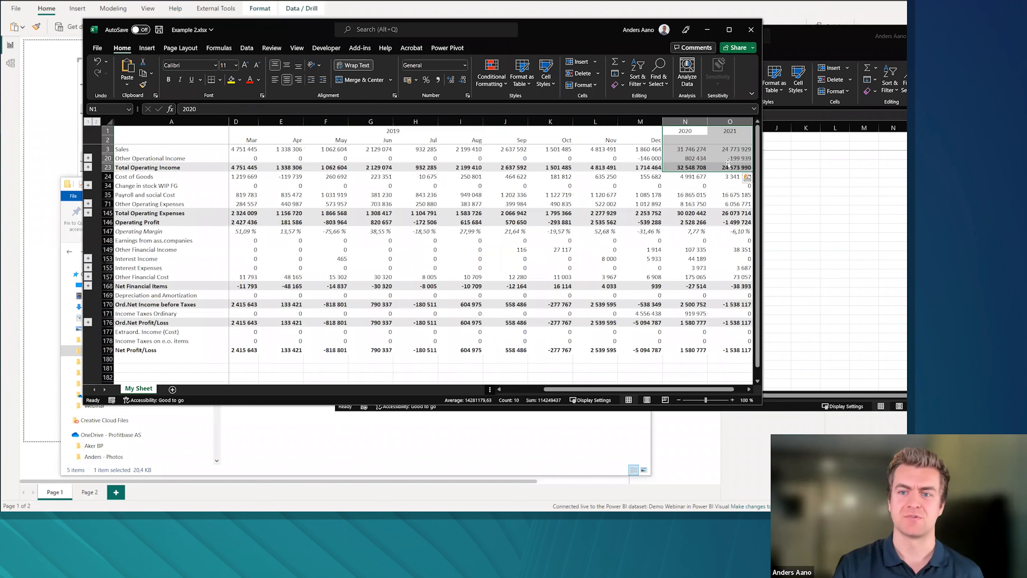
# Step: Minimize the Example 2 and Example 1 workbooks to return to the Power BI report, and widen the matrix to show months through July
pyautogui.click(707, 29)
pyautogui.click(707, 221)
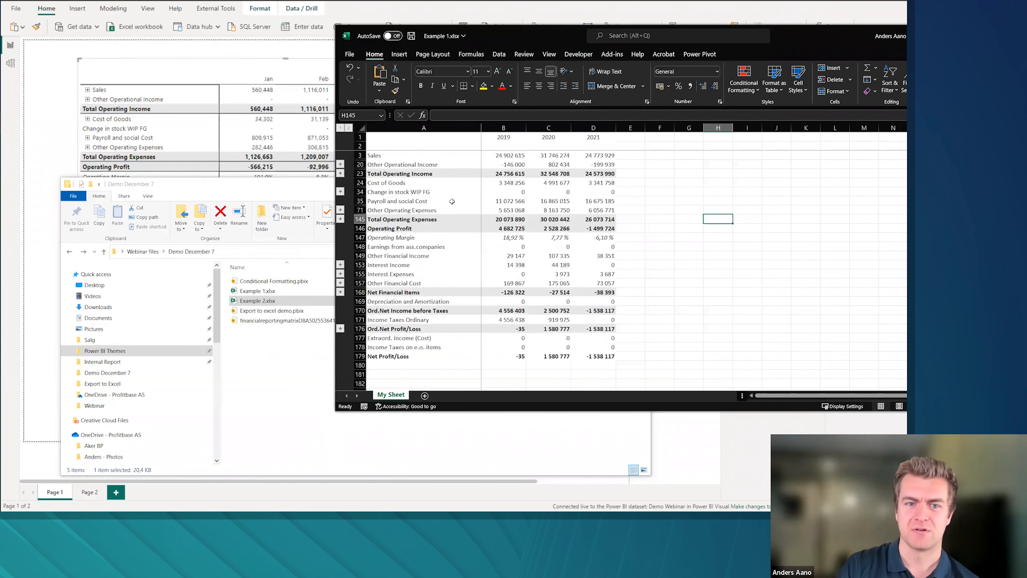
pyautogui.click(261, 195)
pyautogui.click(599, 184)
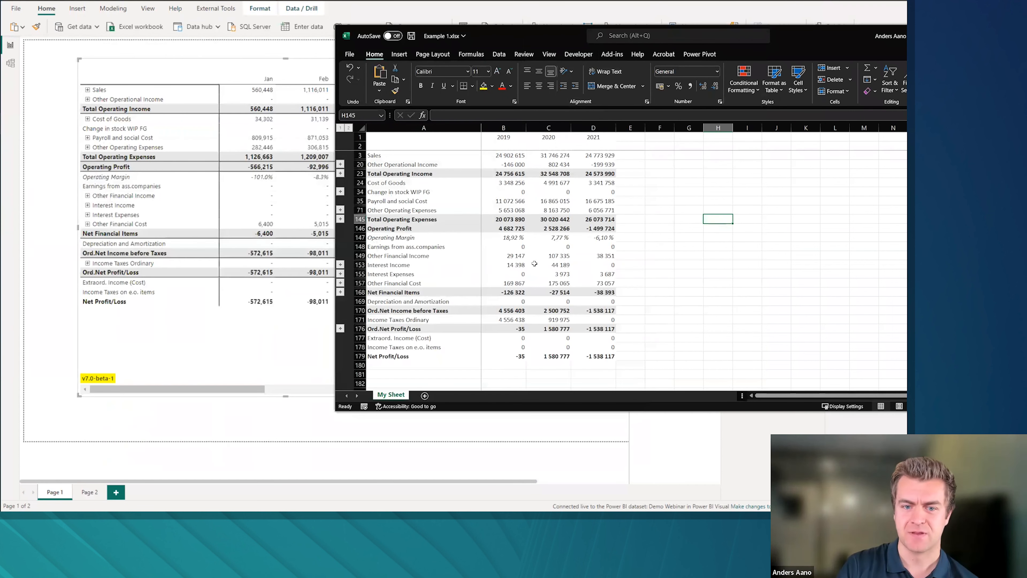
pyautogui.click(535, 263)
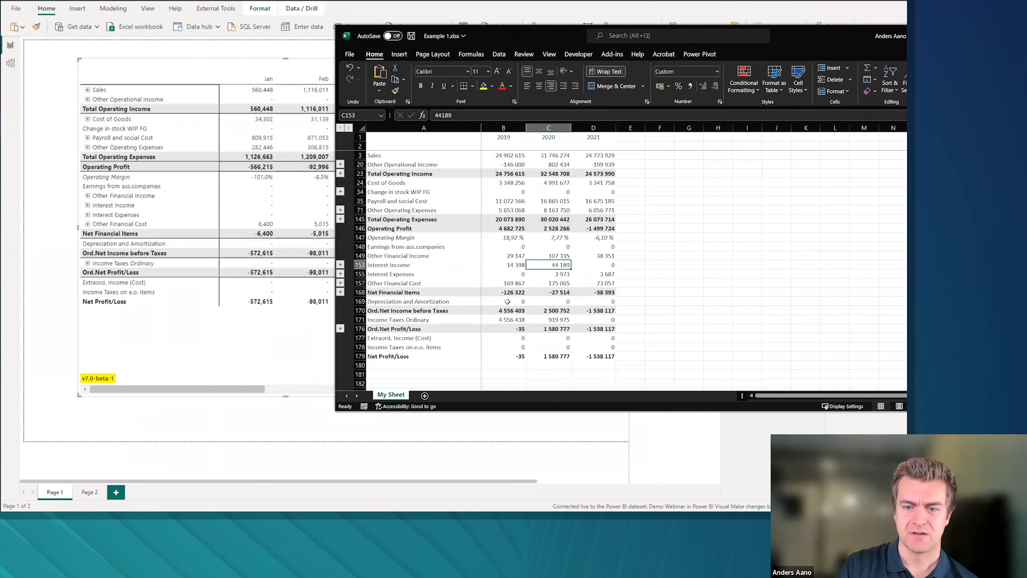
pyautogui.click(670, 283)
pyautogui.moveTo(789, 39); pyautogui.dragTo(563, 73)
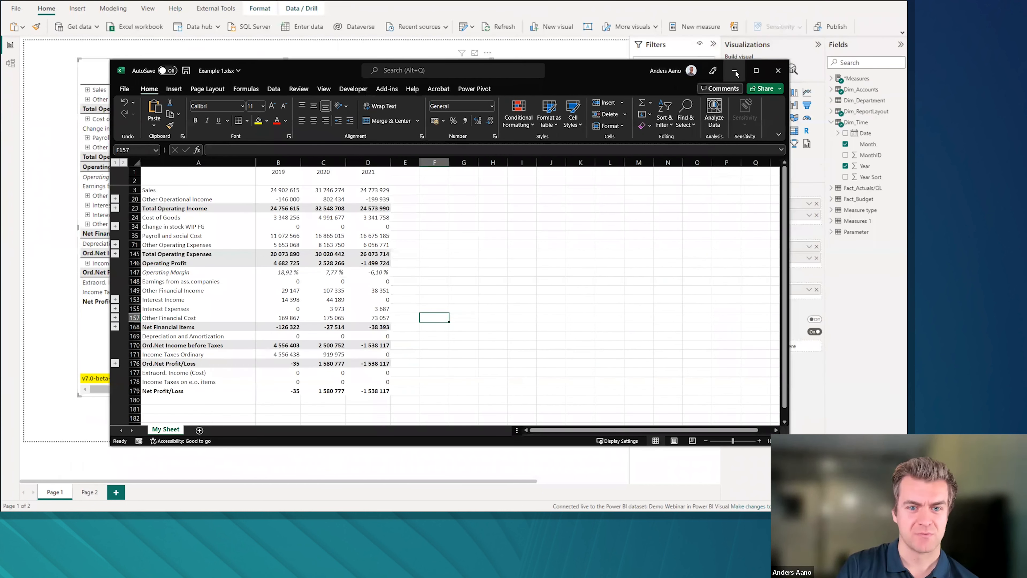
pyautogui.click(735, 71)
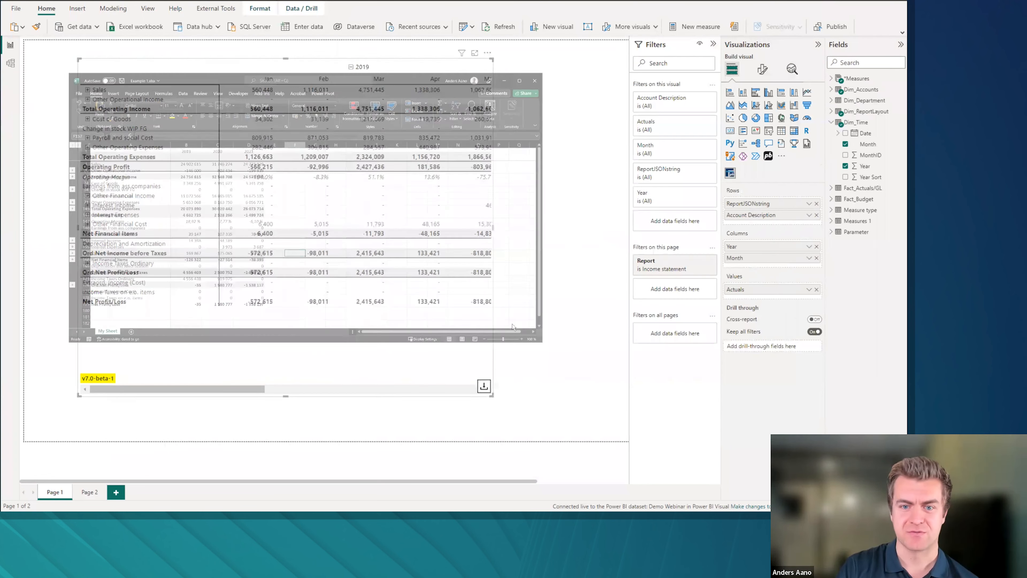
pyautogui.moveTo(492, 229); pyautogui.dragTo(612, 224)
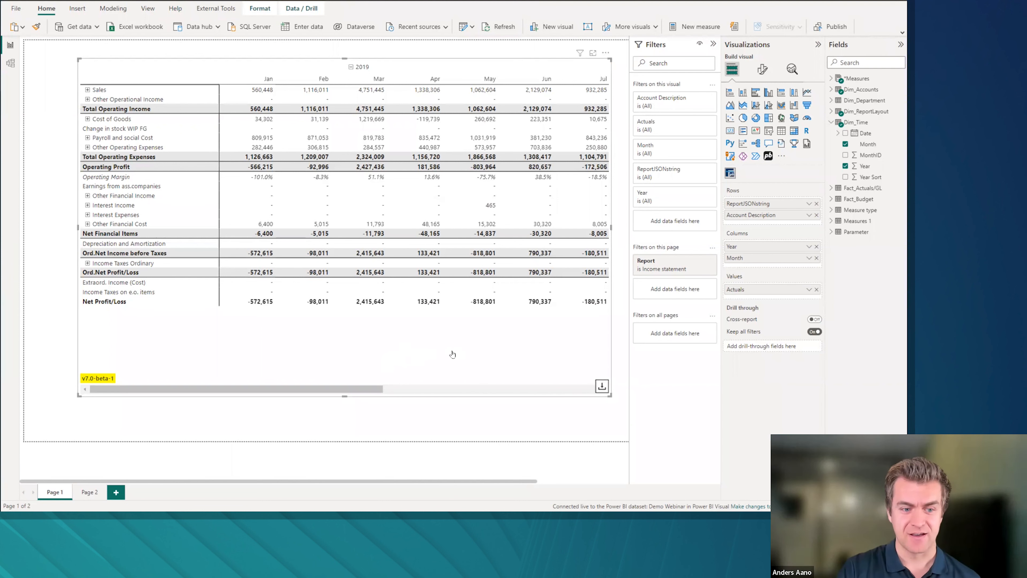
# Step: Download the balance sheet matrix on Page 2 as an Excel file named "Example 3"
pyautogui.click(89, 492)
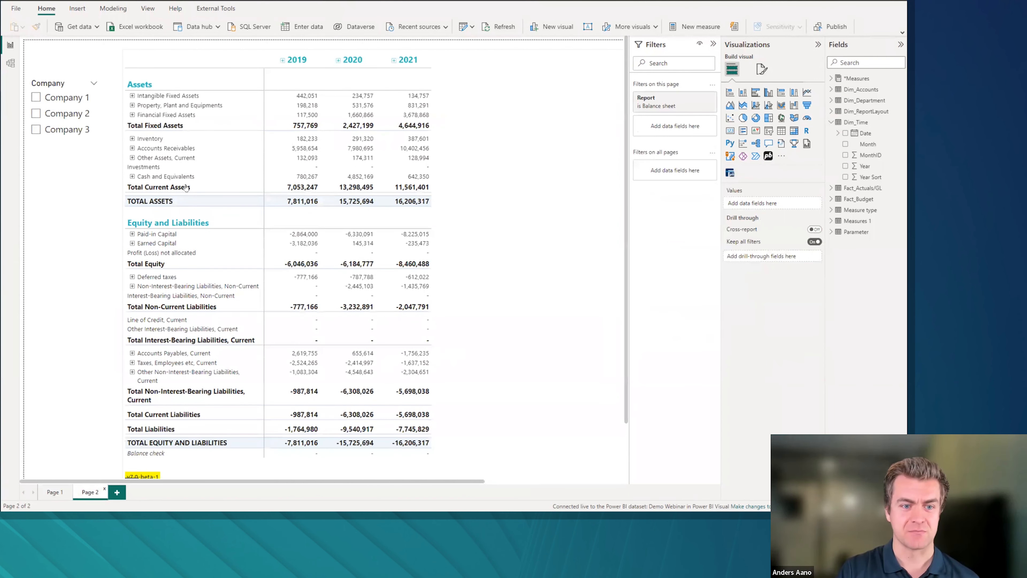
pyautogui.scroll(-3, 243, 348)
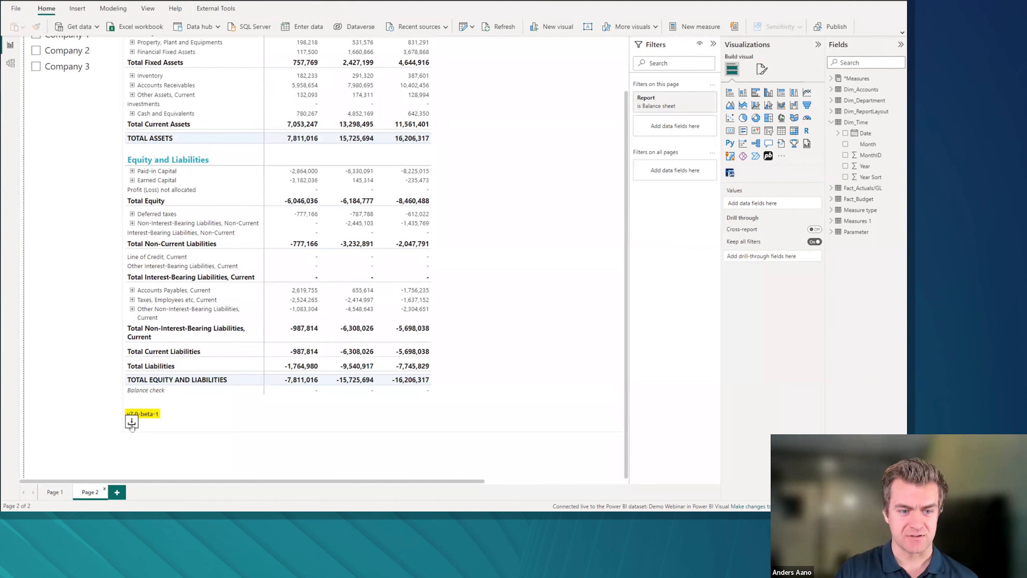
pyautogui.click(131, 423)
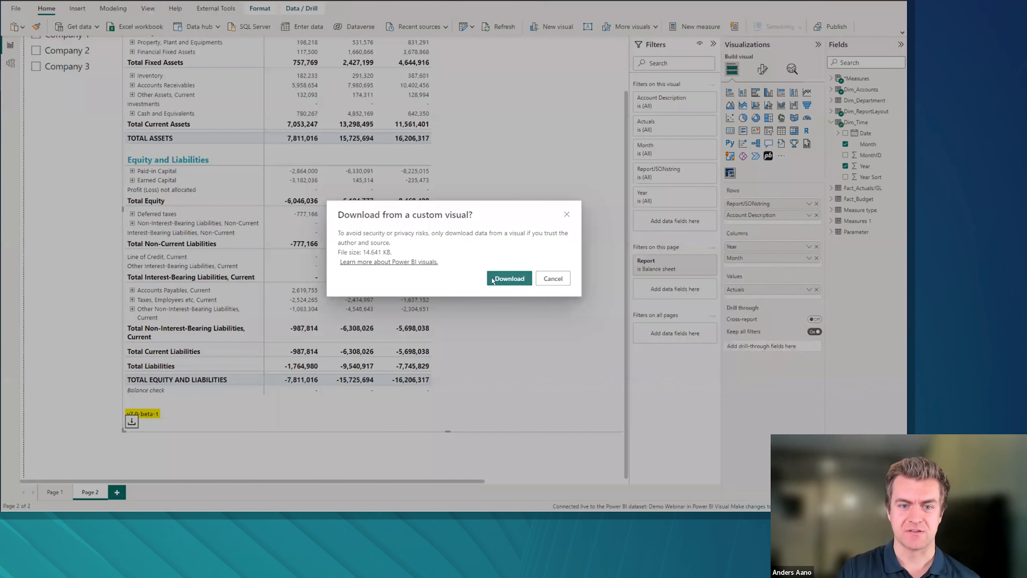
pyautogui.click(509, 278)
pyautogui.click(238, 61)
pyautogui.click(86, 464)
pyautogui.click(85, 464)
pyautogui.click(88, 464)
pyautogui.press('BackSpace')
pyautogui.write('3')
pyautogui.press('Return')
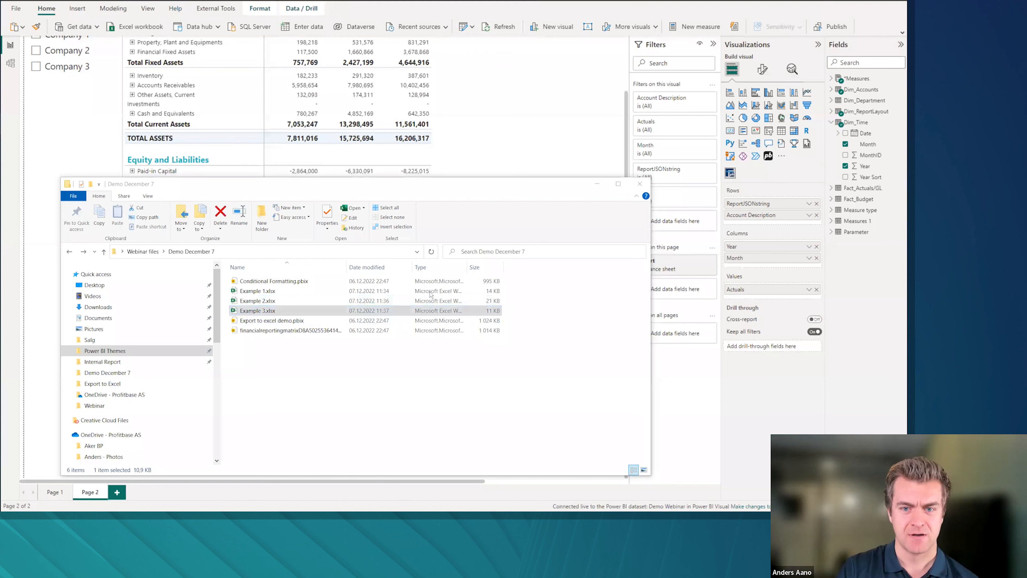
# Step: Open Example 3.xlsx in a maximized window and look through the exported balance sheet
pyautogui.doubleClick(259, 311)
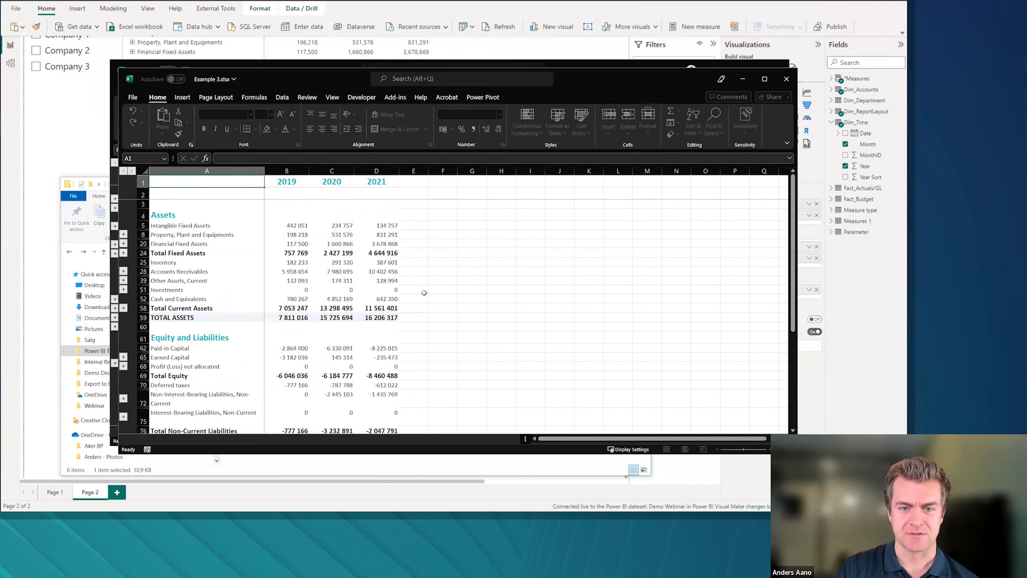
pyautogui.click(764, 78)
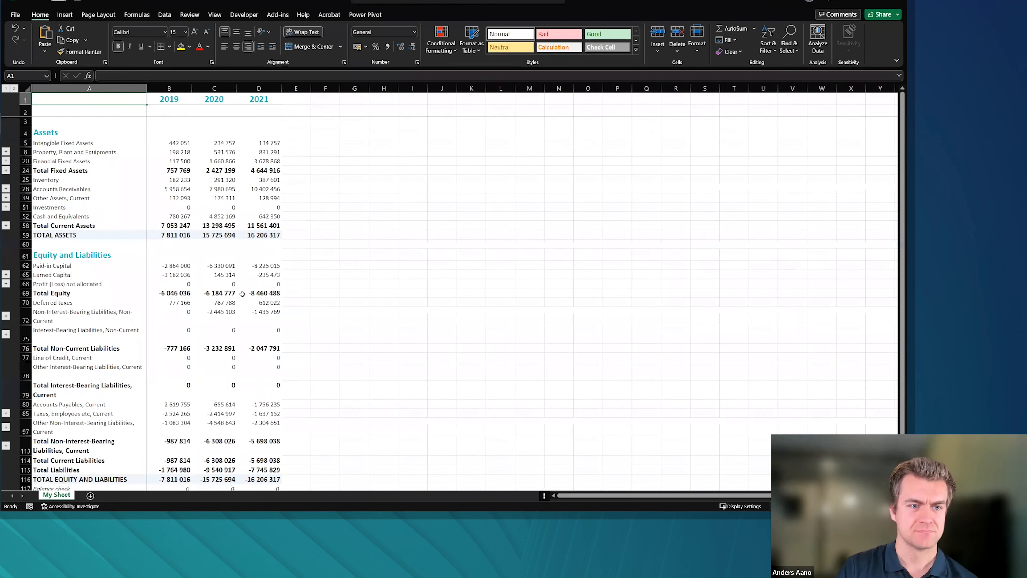
pyautogui.scroll(-4, 243, 294)
pyautogui.scroll(4, 279, 280)
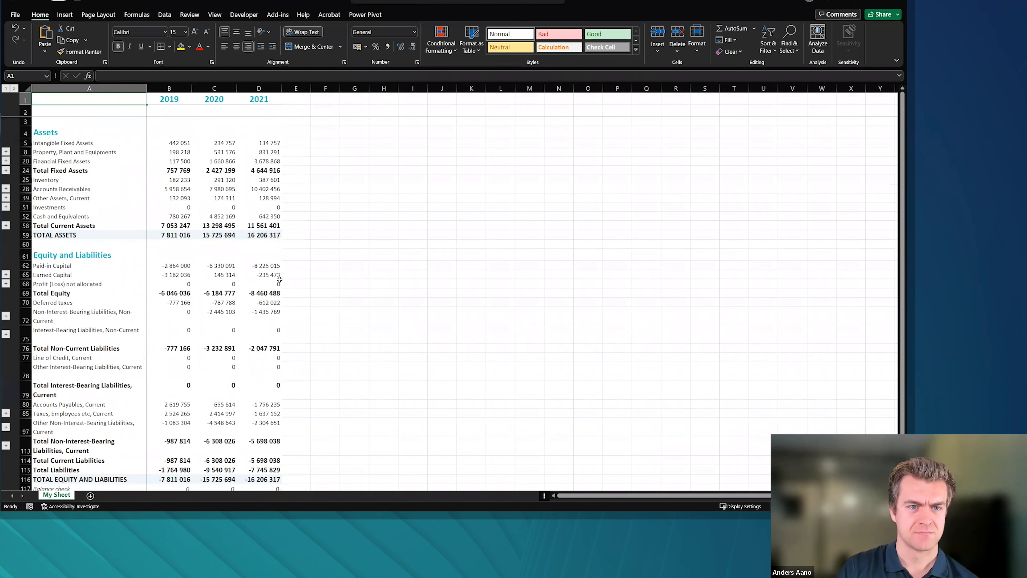
# Step: Highlight the Total Current Assets, TOTAL ASSETS, Total Fixed Assets and Total Equity rows to inspect their exported formatting
pyautogui.moveTo(116, 225); pyautogui.dragTo(269, 236)
pyautogui.moveTo(82, 170); pyautogui.dragTo(259, 172)
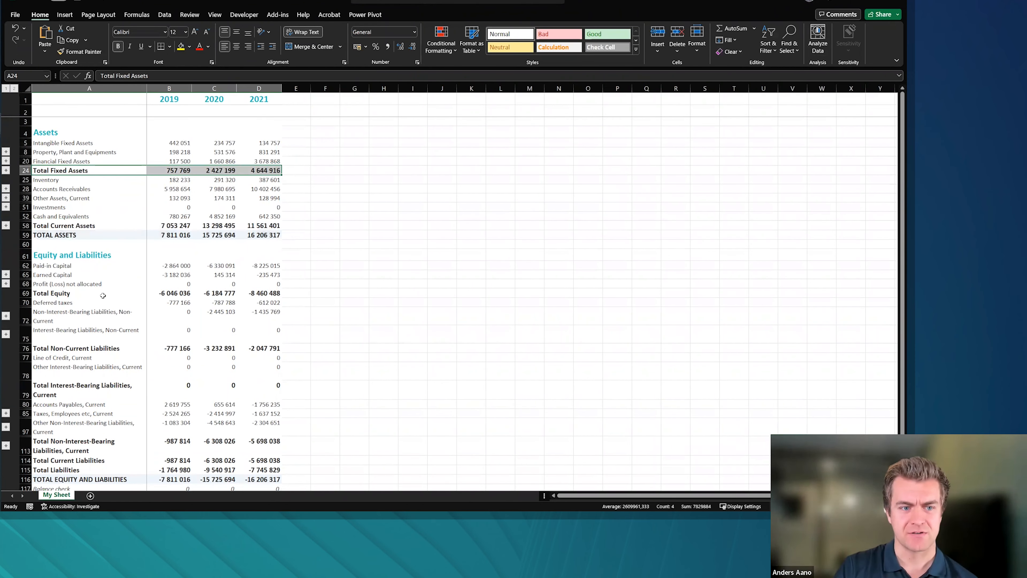
pyautogui.moveTo(103, 296); pyautogui.dragTo(270, 294)
pyautogui.click(354, 274)
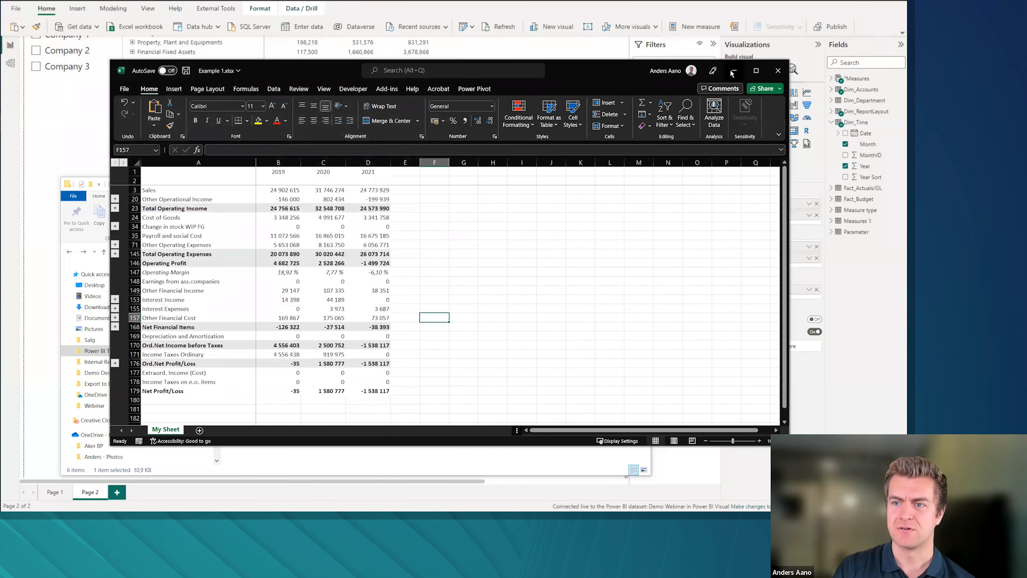
# Step: Switch back to the balance sheet in Power BI and view the matrix visual's formatting options
pyautogui.click(733, 73)
pyautogui.click(562, 143)
pyautogui.scroll(3, 479, 210)
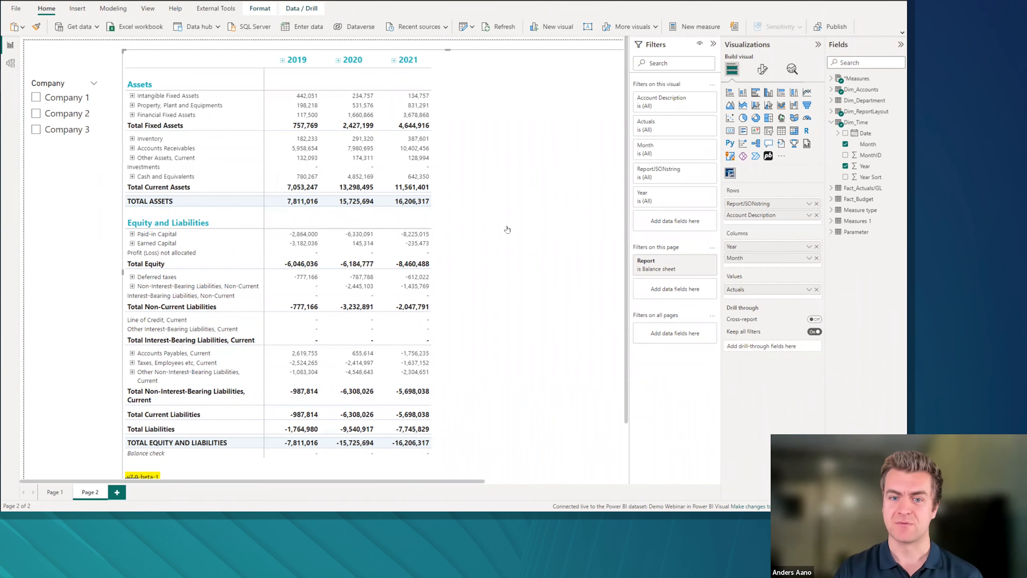
pyautogui.click(759, 71)
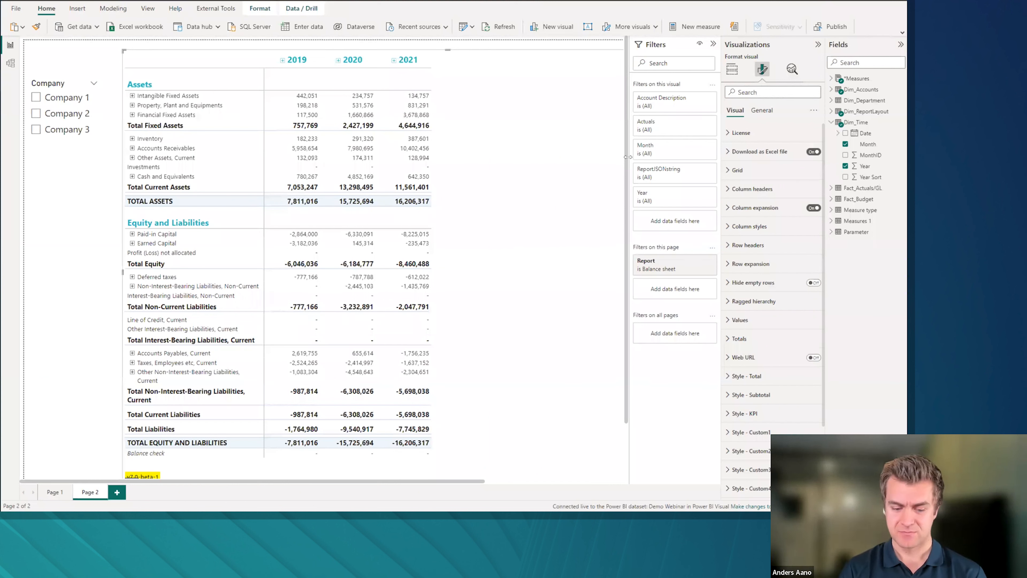
pyautogui.scroll(-3, 768, 202)
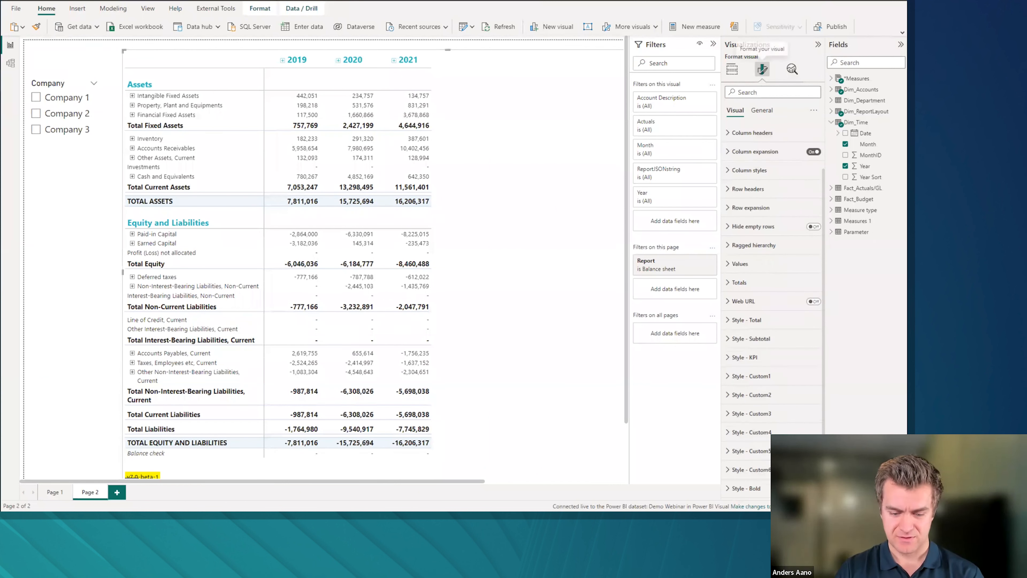